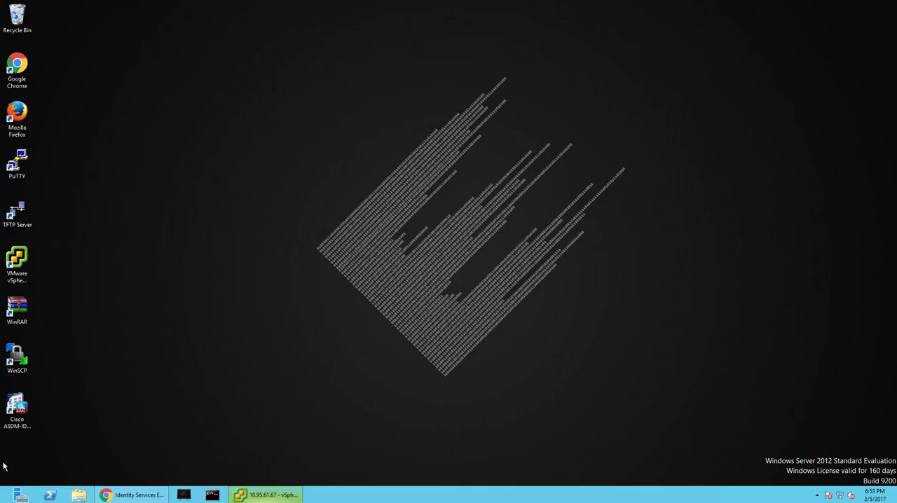
{"action": "left_click", "coordinate": [133, 494]}
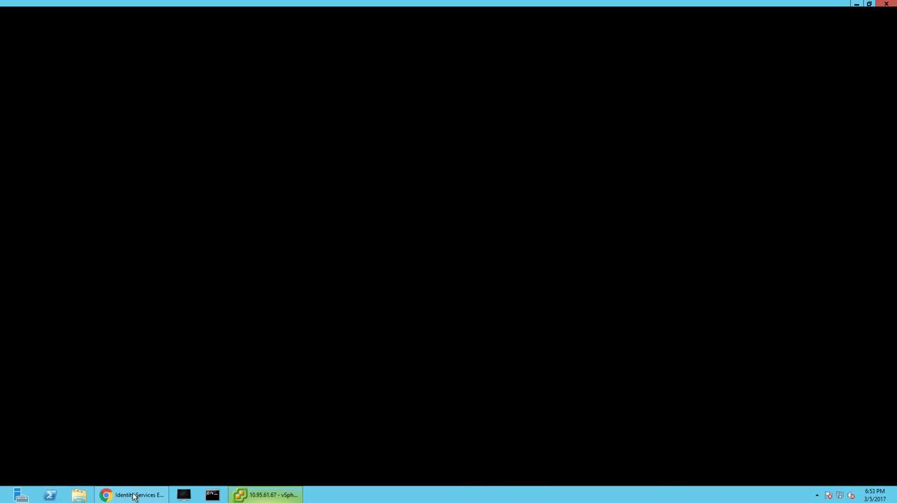
{"action": "left_click", "coordinate": [344, 39]}
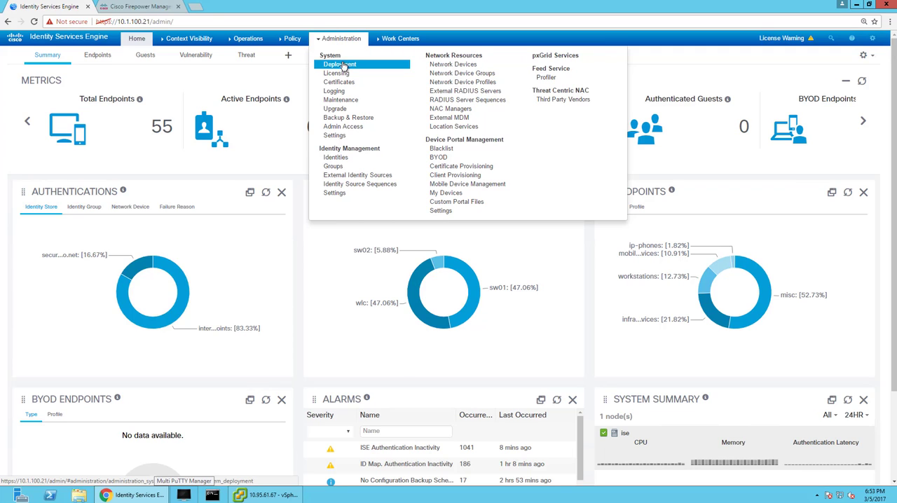
{"action": "left_click", "coordinate": [340, 64]}
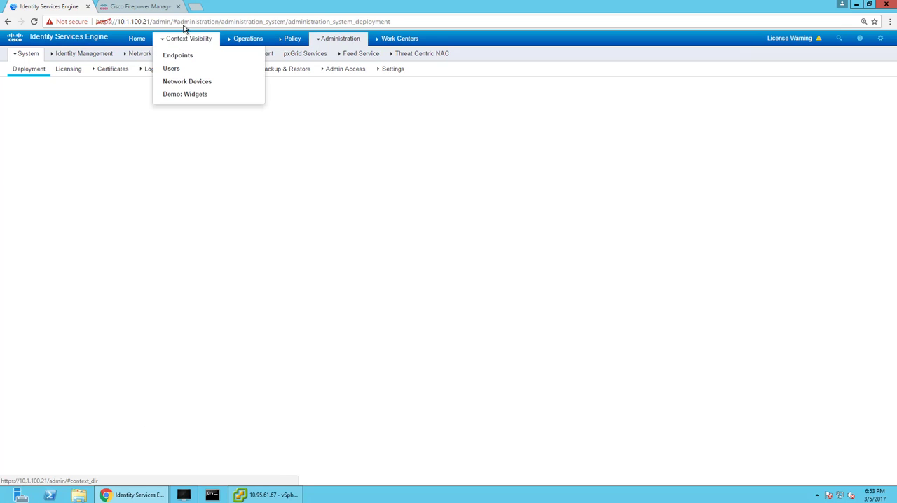
{"action": "left_click", "coordinate": [886, 5]}
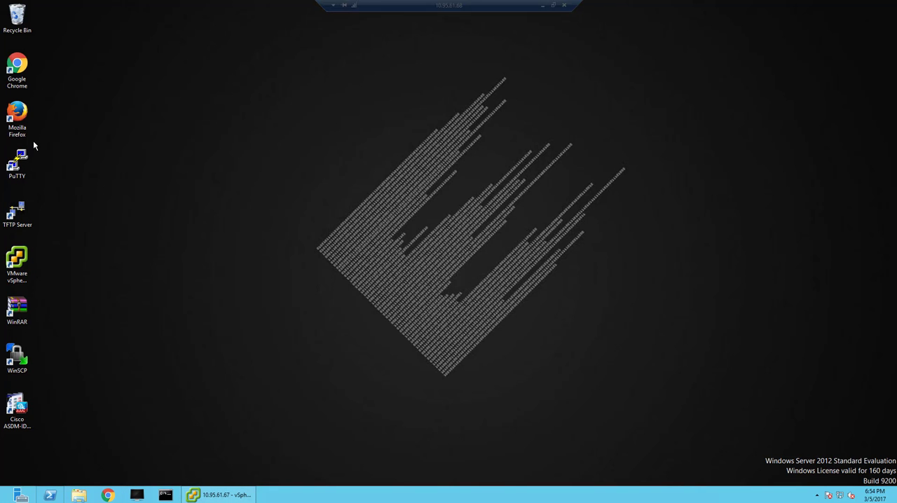
{"action": "double_click", "coordinate": [17, 119]}
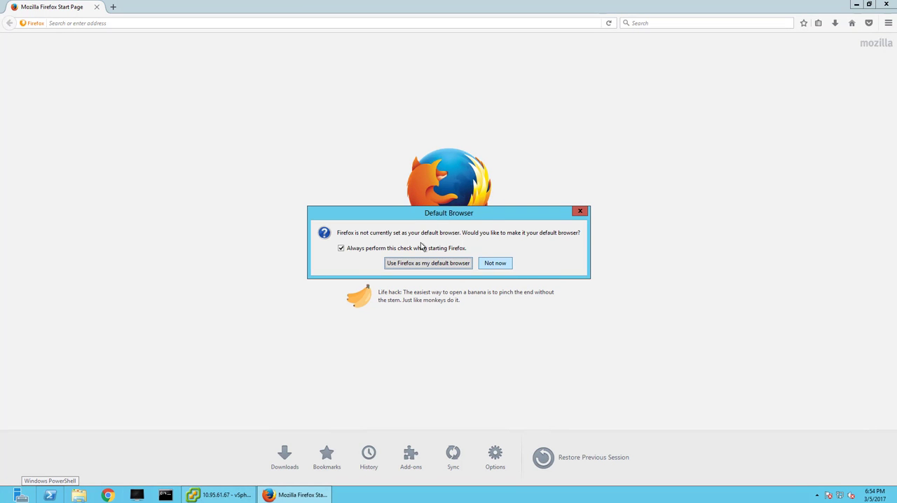
{"action": "left_click", "coordinate": [495, 263]}
{"action": "left_click", "coordinate": [174, 22]}
{"action": "type", "text": "https://10.1.100.21/"}
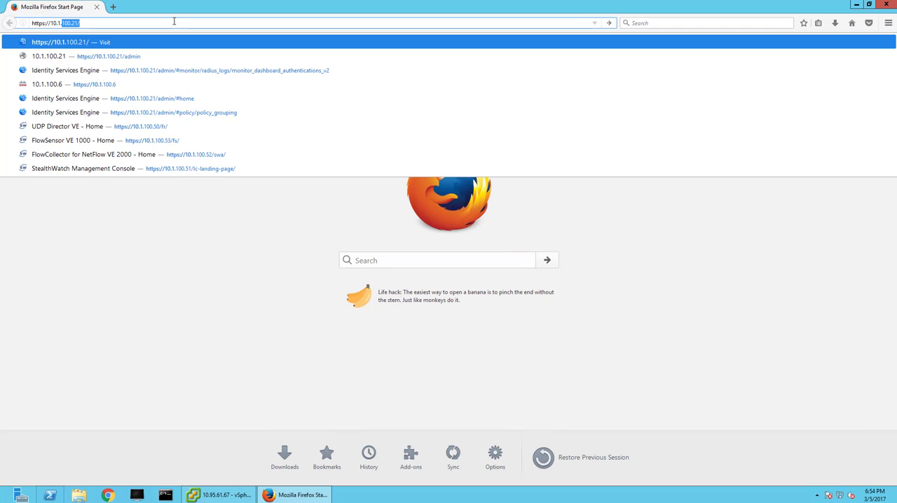
{"action": "key", "text": "Return"}
Add and confirm a security exception for the untrusted certificate of 10.1.100.21.
{"action": "left_click", "coordinate": [619, 289]}
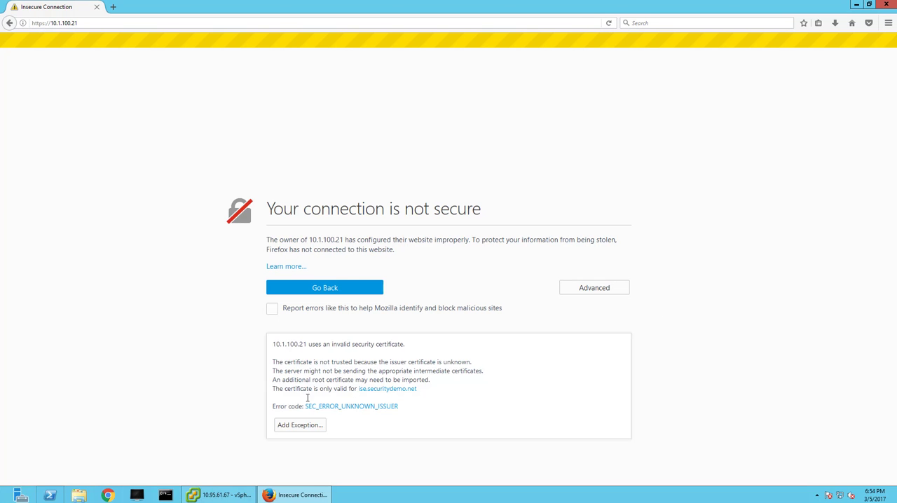
{"action": "left_click", "coordinate": [300, 425]}
{"action": "left_click", "coordinate": [514, 341]}
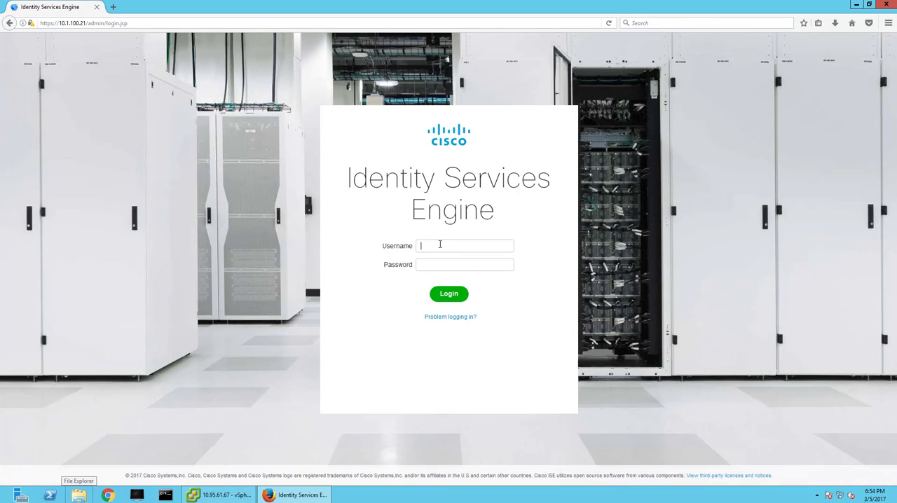
Log in to Identity Services Engine as admin with the account password, without having the browser remember the login.
{"action": "type", "text": "admin•••••••••"}
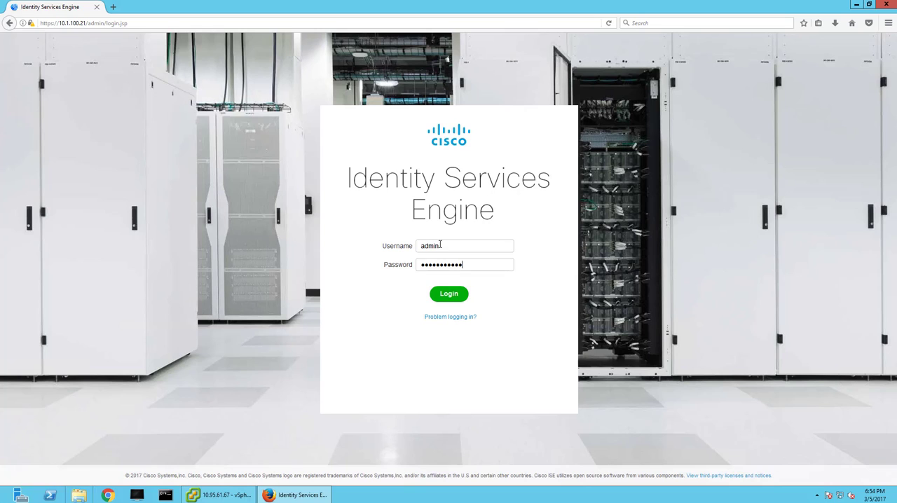
{"action": "key", "text": "Return"}
{"action": "left_click", "coordinate": [185, 111]}
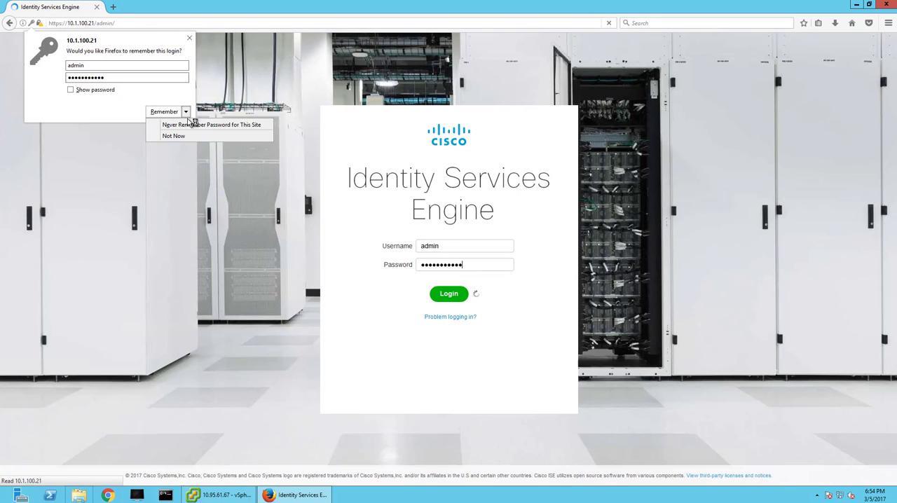
{"action": "left_click", "coordinate": [192, 133]}
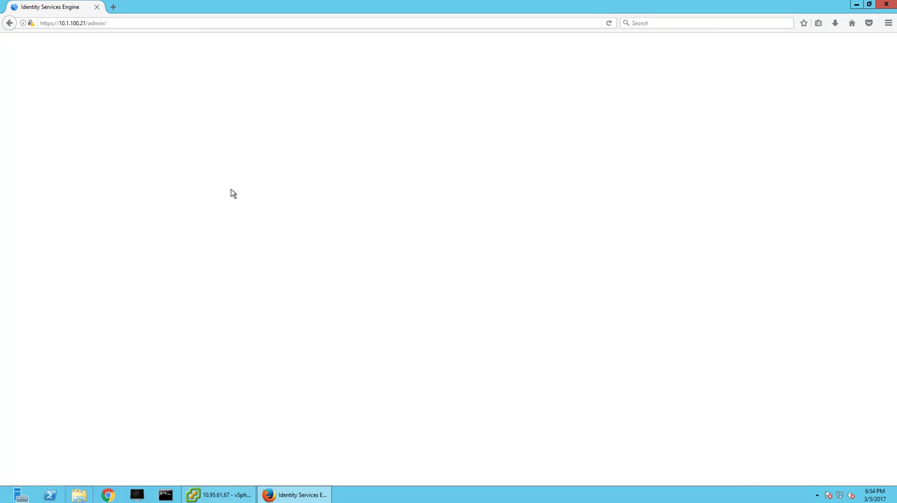
Open the ise node in the system deployment and check its pxGrid persona setting.
{"action": "left_click", "coordinate": [298, 43]}
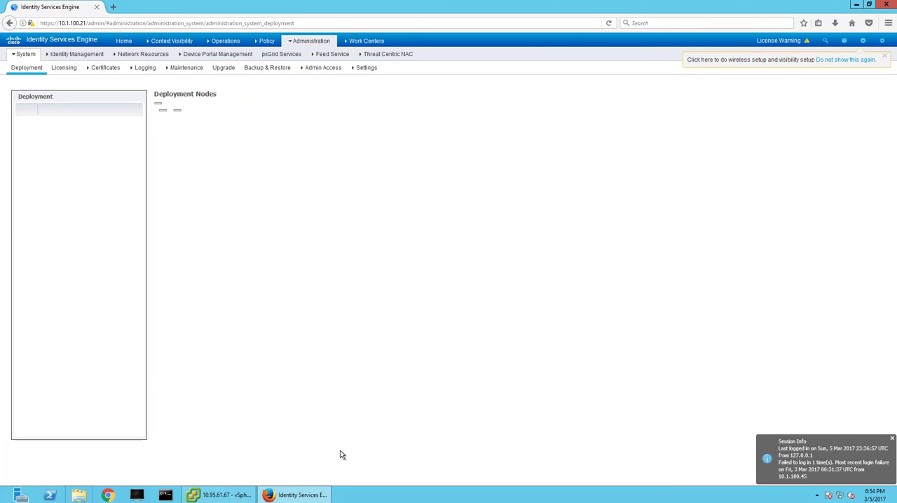
{"action": "left_click", "coordinate": [175, 144]}
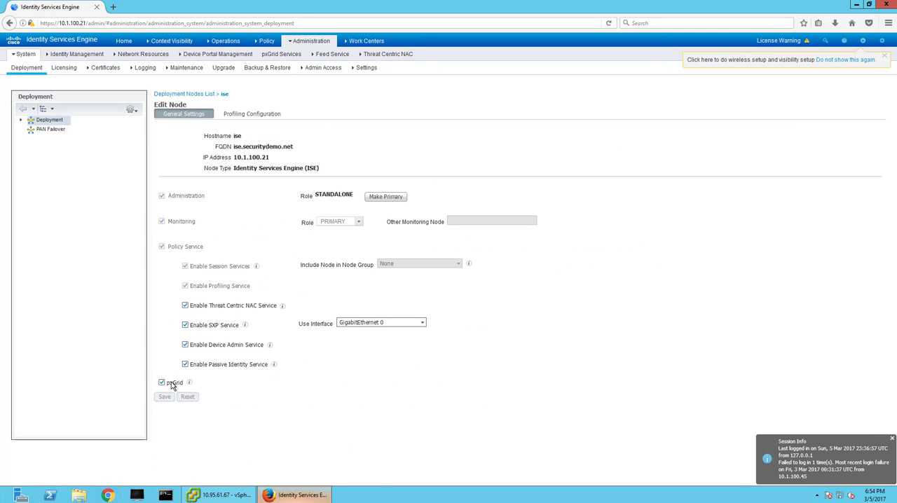
Enable automatic approval of new certificate-based accounts in the pxGrid Services settings and save the change.
{"action": "left_click", "coordinate": [314, 40]}
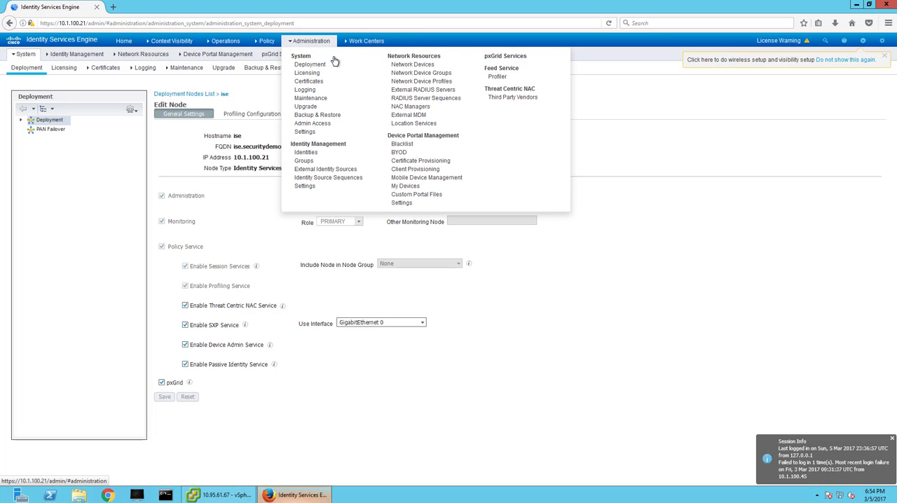
{"action": "left_click", "coordinate": [508, 56]}
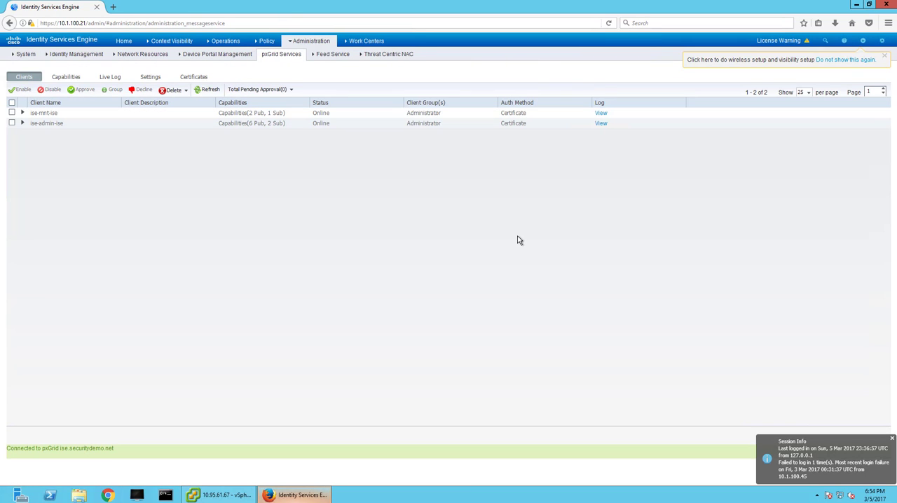
{"action": "left_click", "coordinate": [156, 78]}
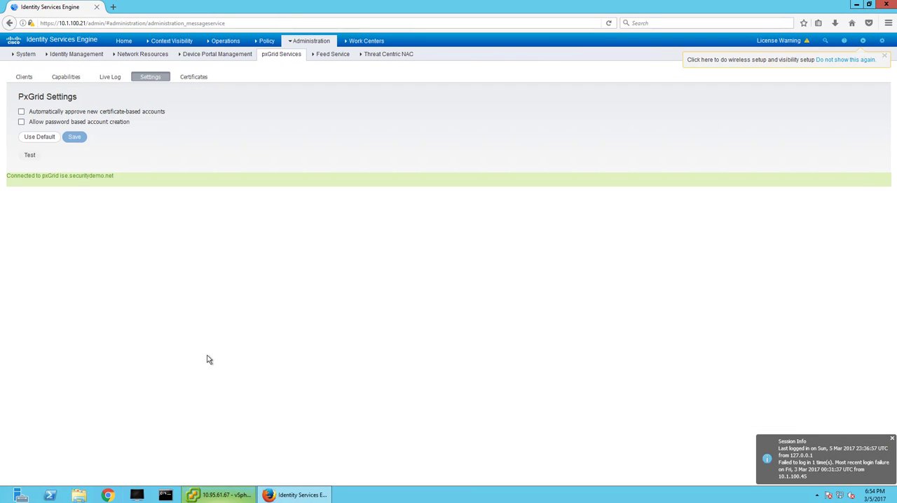
{"action": "left_click", "coordinate": [21, 111]}
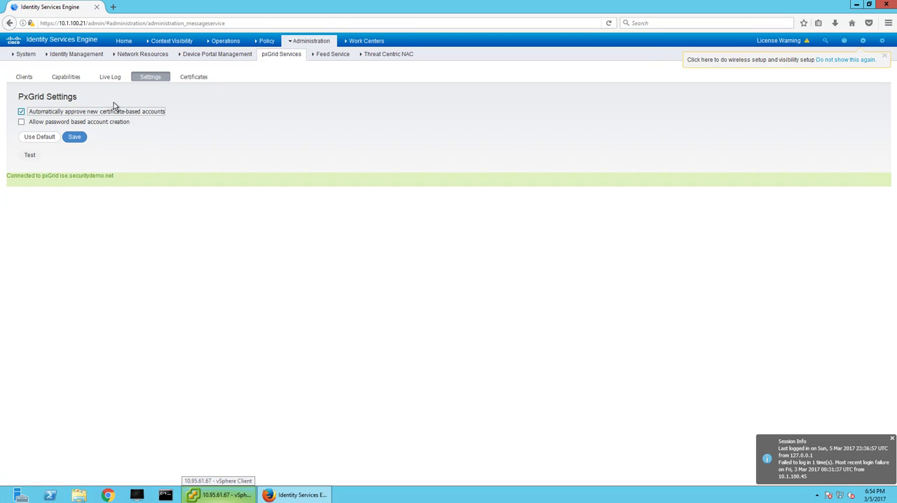
{"action": "left_click", "coordinate": [67, 138]}
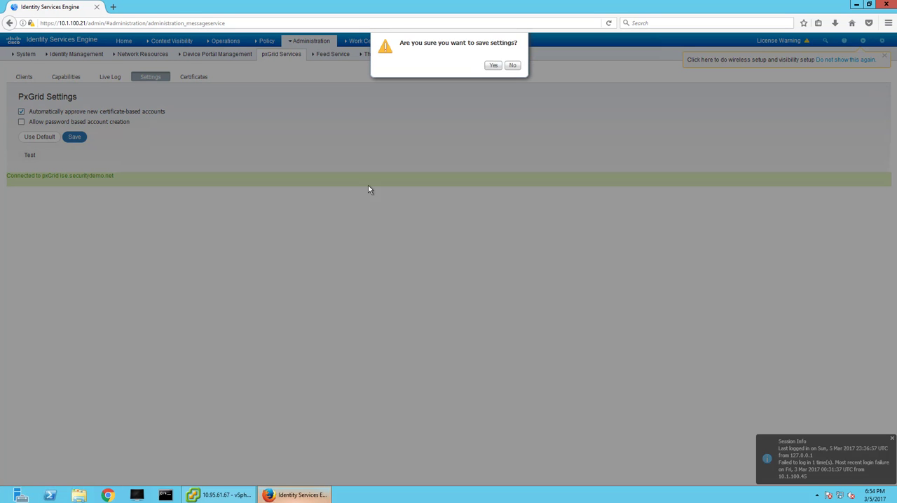
{"action": "left_click", "coordinate": [494, 67]}
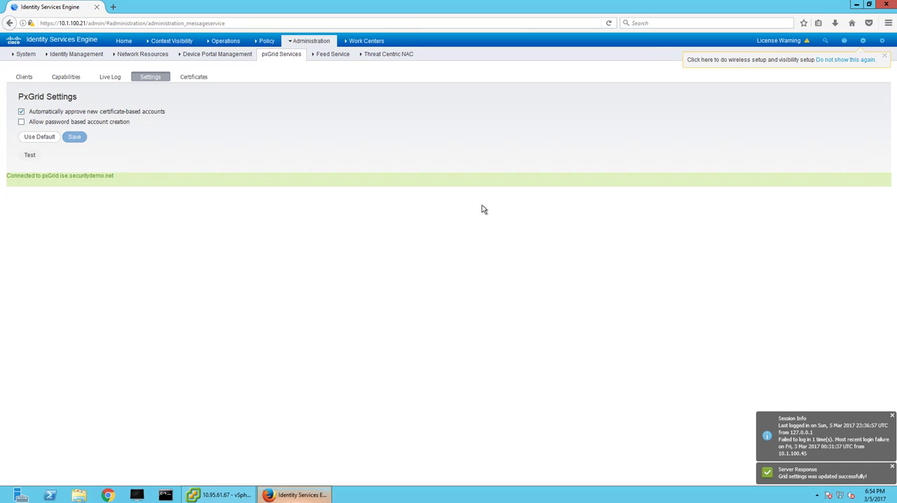
{"action": "left_click", "coordinate": [264, 41]}
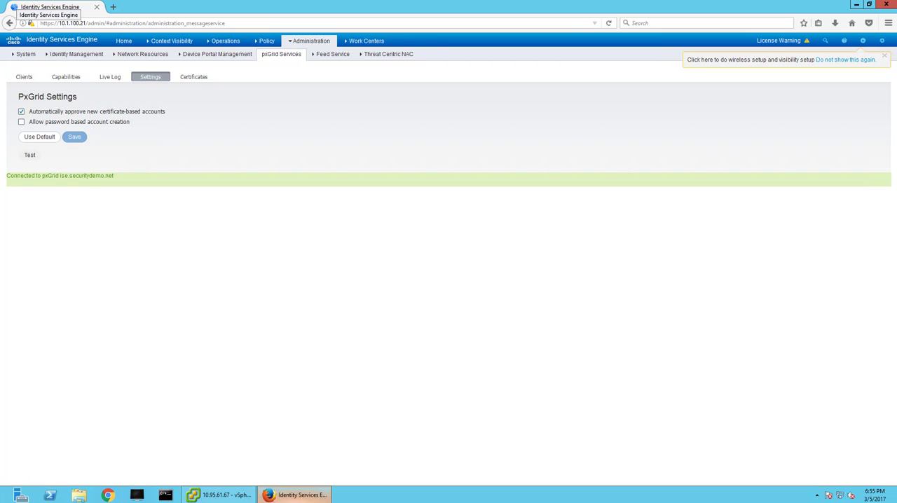
{"action": "left_click", "coordinate": [113, 7]}
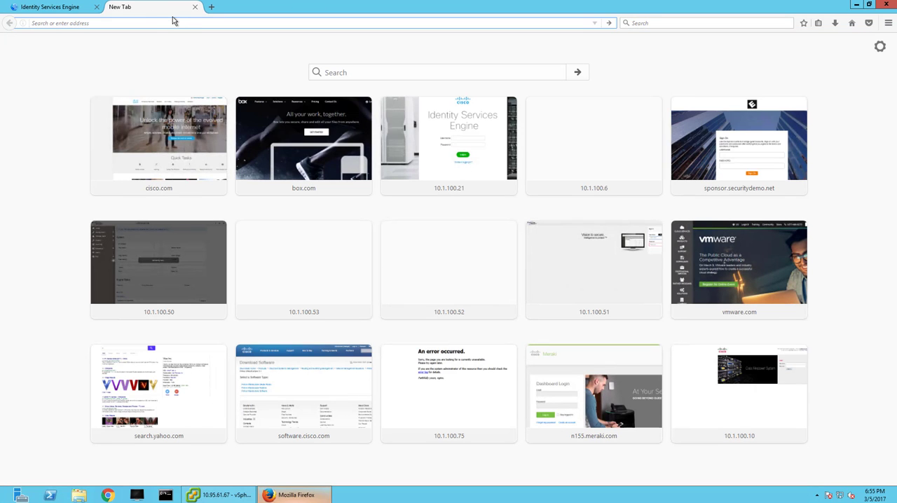
{"action": "type", "text": "https://"}
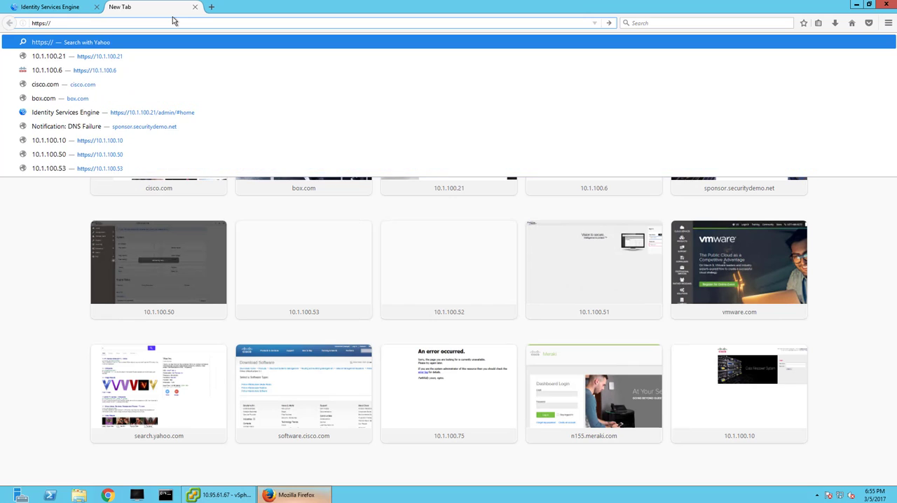
{"action": "type", "text": "10.1.100.10"}
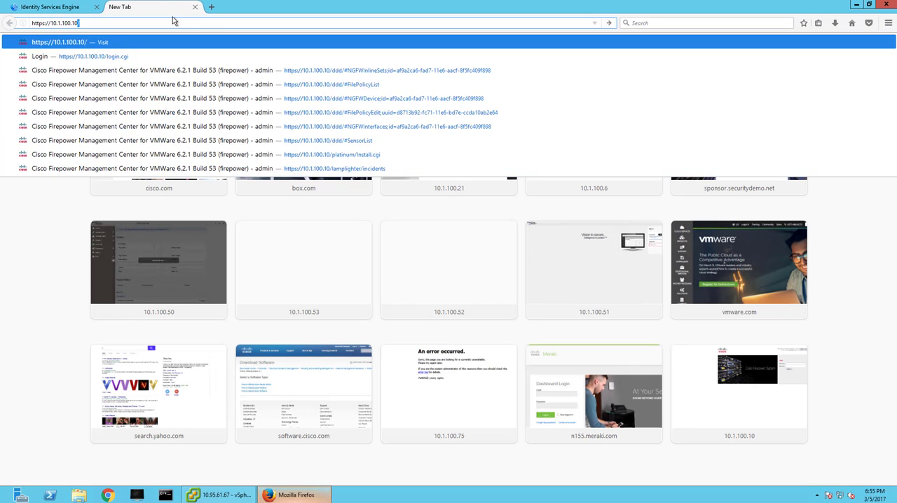
{"action": "key", "text": "Return"}
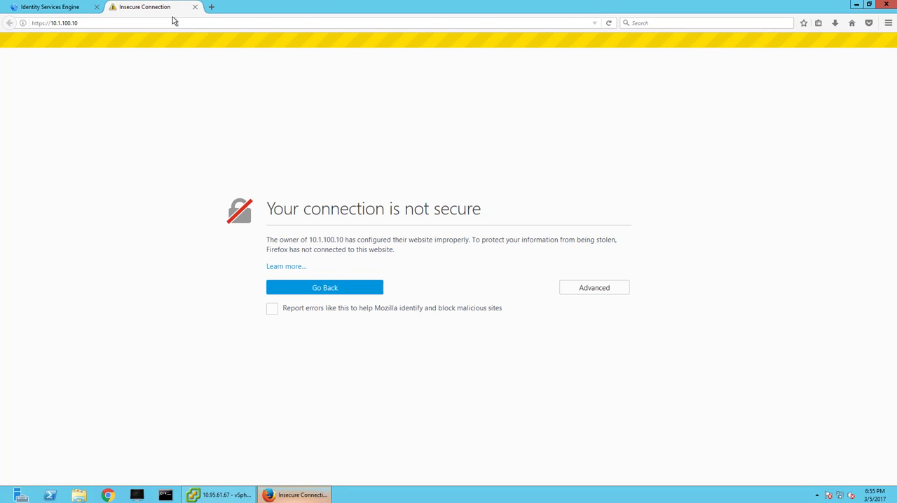
{"action": "left_click", "coordinate": [600, 286]}
{"action": "left_click", "coordinate": [304, 412]}
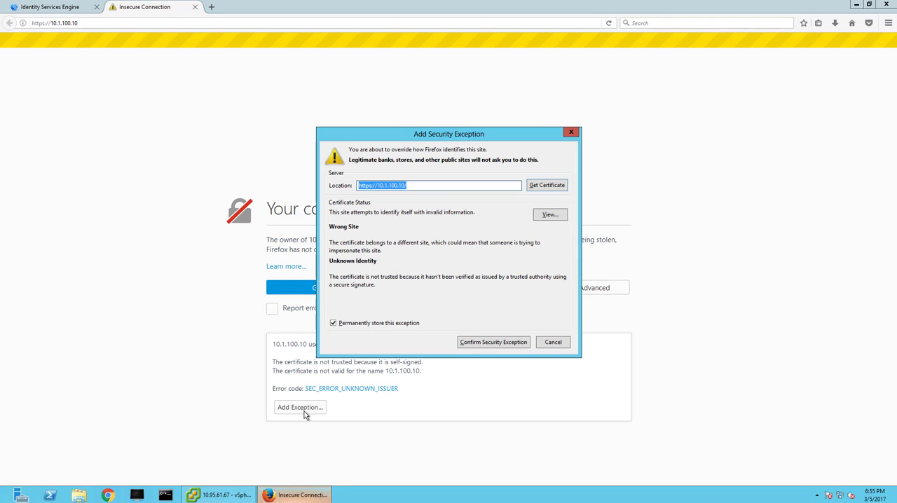
{"action": "left_click", "coordinate": [479, 345]}
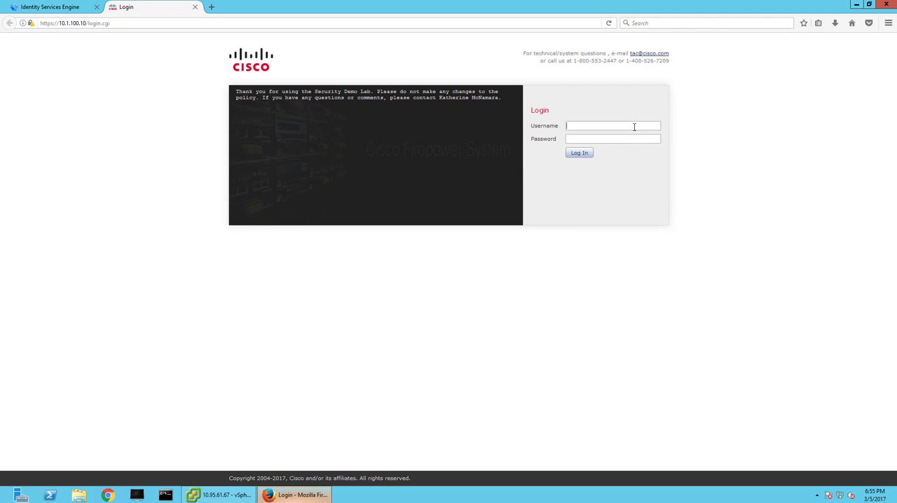
Log in to Firepower Management Center as admin with the account password, dismiss the password-saving offer and terminate the previous session.
{"action": "type", "text": "admin"}
{"action": "type", "text": "***********"}
{"action": "key", "text": "Return"}
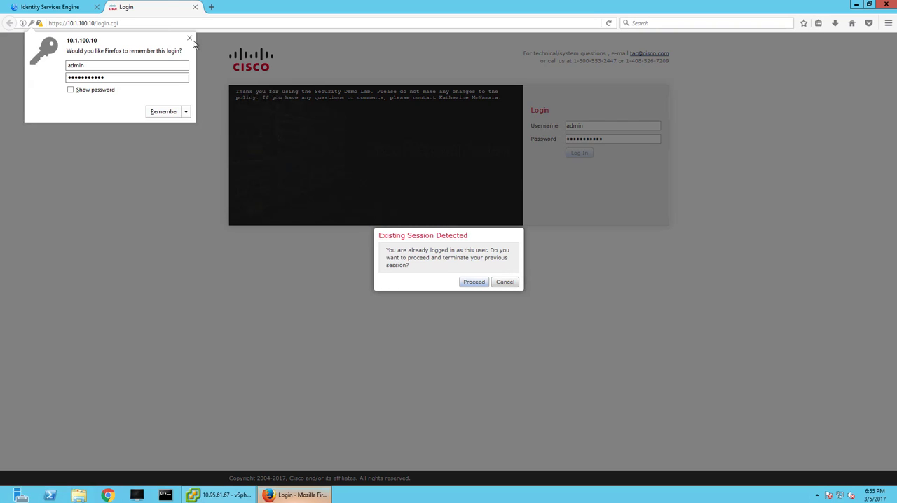
{"action": "left_click", "coordinate": [189, 38]}
{"action": "left_click", "coordinate": [473, 282]}
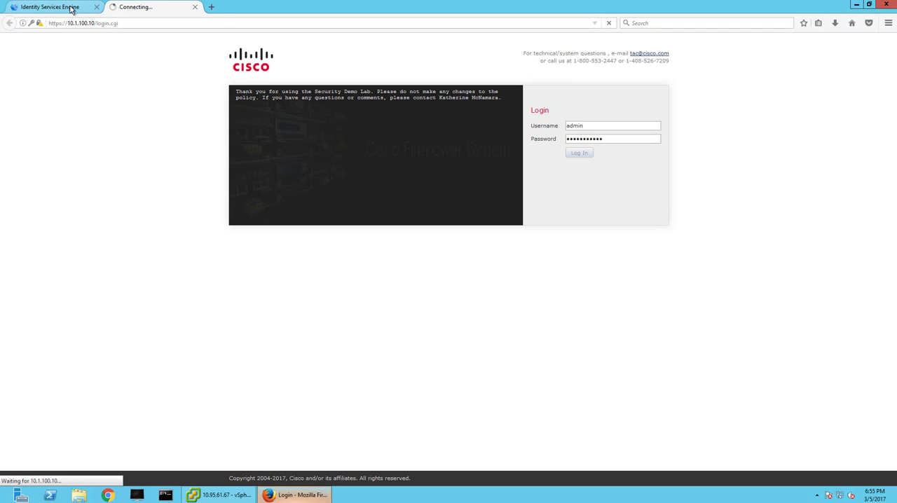
Return to the Identity Services Engine tab and show its home dashboard.
{"action": "left_click", "coordinate": [73, 7]}
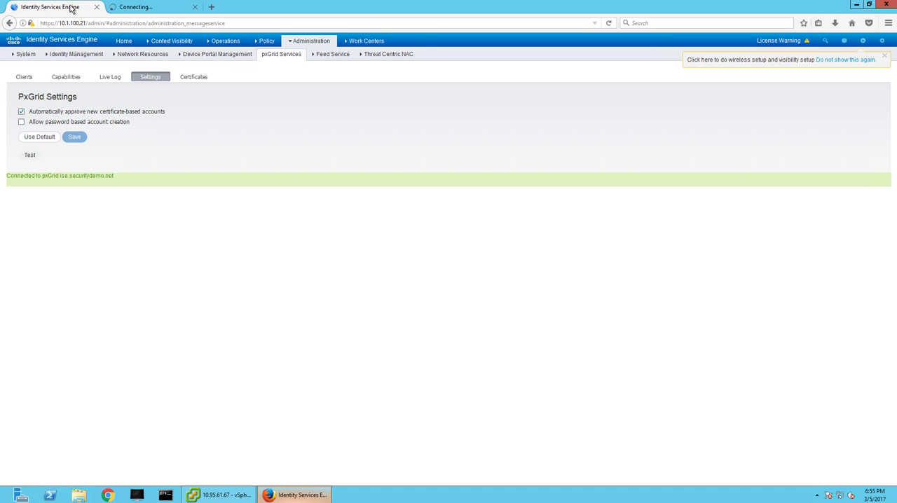
{"action": "left_click", "coordinate": [121, 41]}
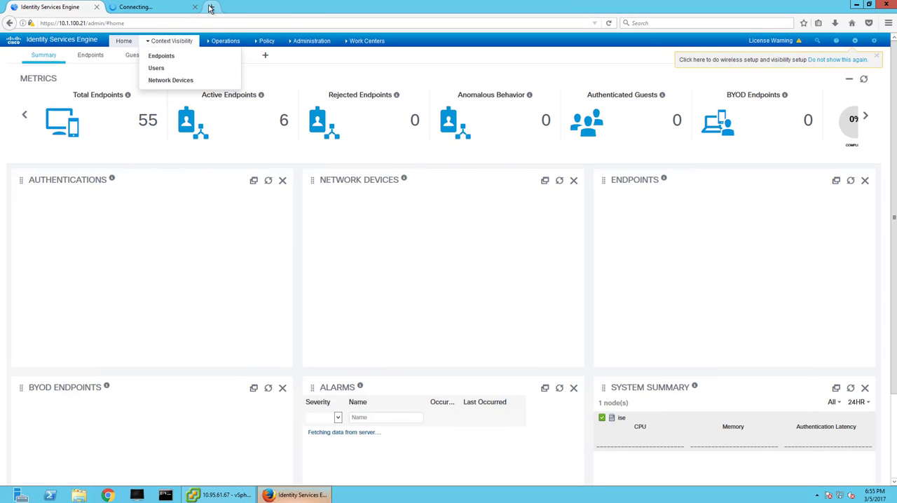
{"action": "left_click", "coordinate": [211, 7]}
{"action": "type", "text": "https://"}
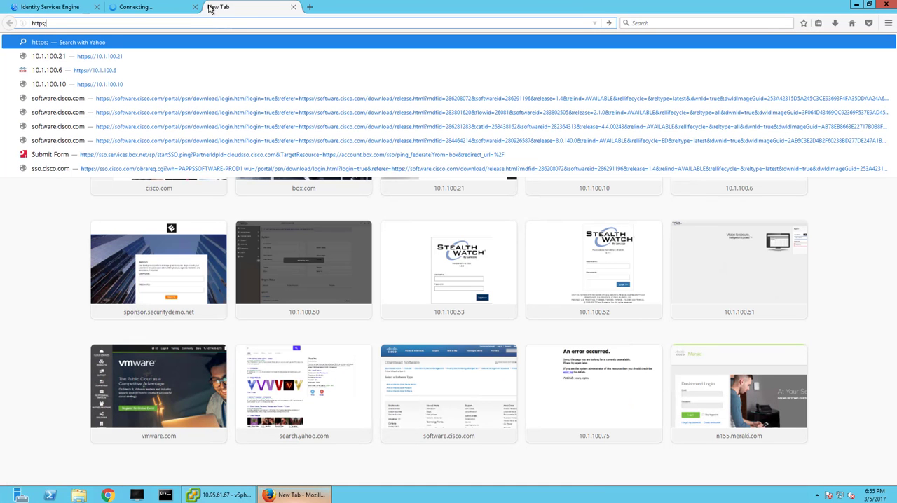
{"action": "key", "text": "BackSpace"}
{"action": "key", "text": "BackSpace"}
{"action": "type", "text": "//"}
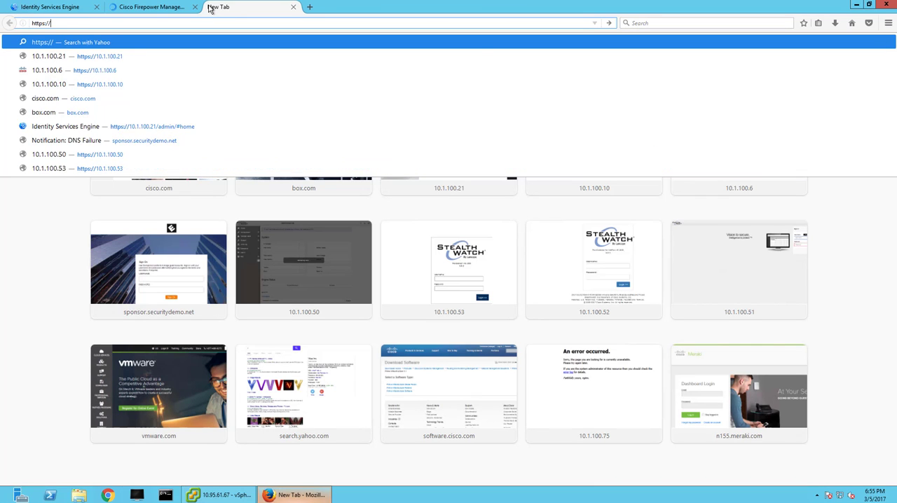
{"action": "type", "text": "10.1.100"}
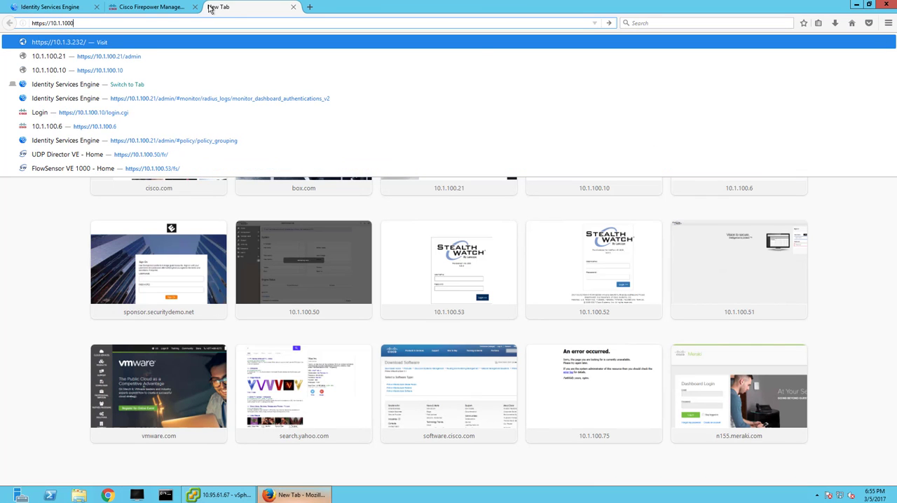
{"action": "type", "text": ".40/"}
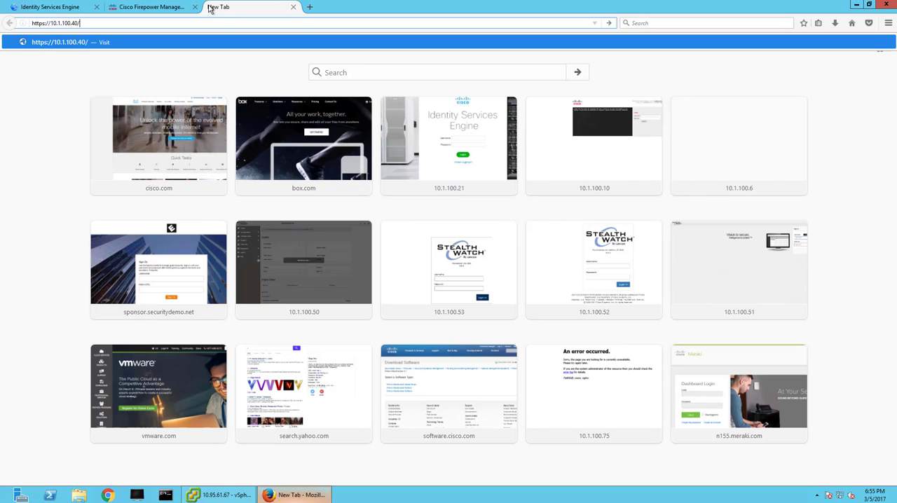
{"action": "type", "text": "certsrv"}
{"action": "left_click", "coordinate": [45, 23]}
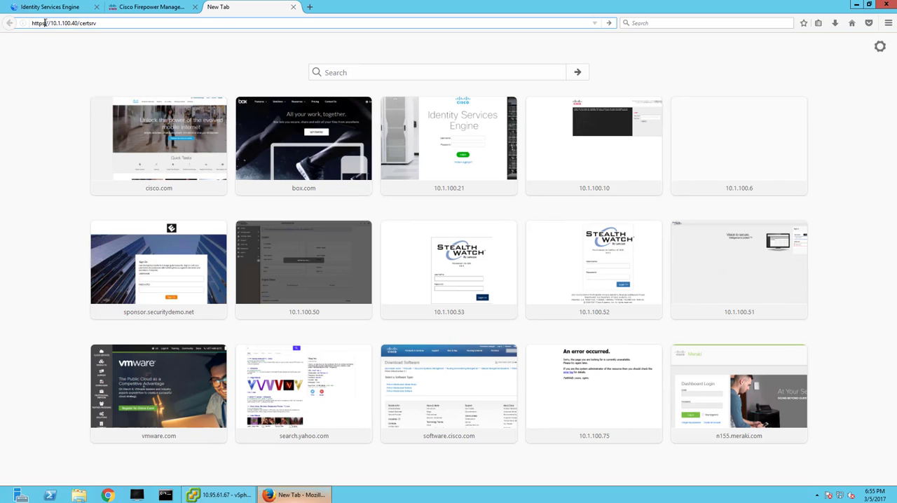
{"action": "key", "text": "BackSpace"}
{"action": "key", "text": "Return"}
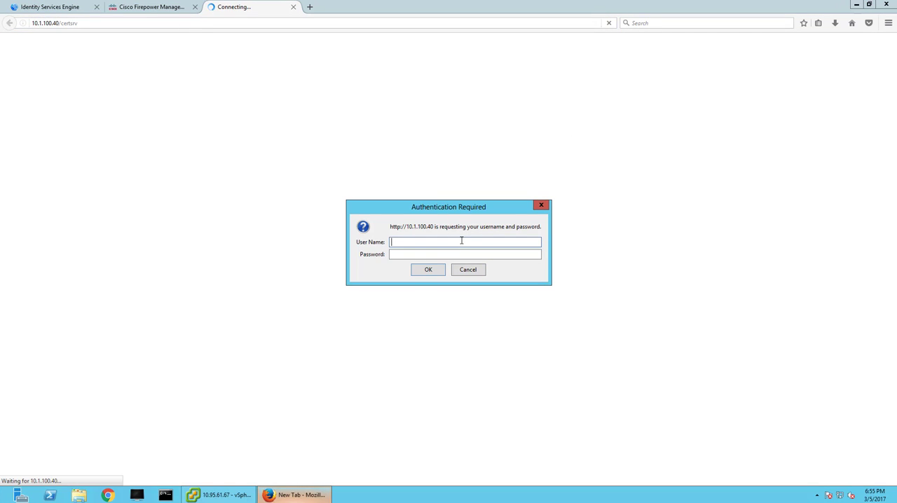
Sign in to the certificate server as administrator with the account password.
{"action": "type", "text": "admin"}
{"action": "key", "text": "Tab"}
{"action": "key", "text": "shift+Tab"}
{"action": "left_click", "coordinate": [461, 240]}
{"action": "type", "text": "istrator"}
{"action": "key", "text": "Tab"}
{"action": "type", "text": "•••••••••••"}
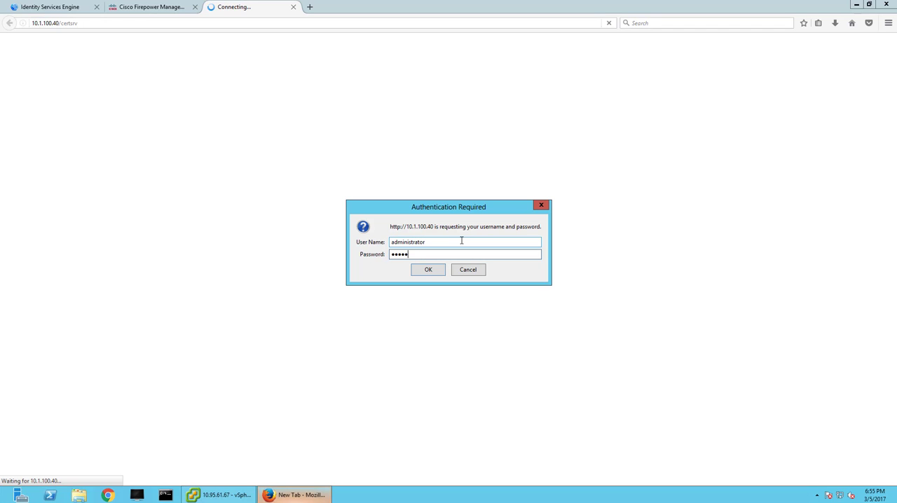
{"action": "key", "text": "Return"}
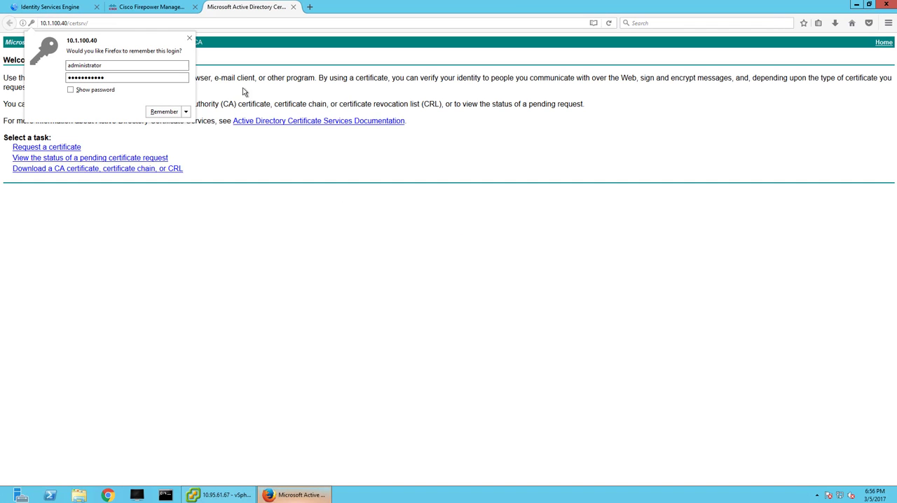
Switch to Multi PuTTY Manager, open the FMC session from the Lab group and accept the server's host key permanently.
{"action": "left_click", "coordinate": [177, 8]}
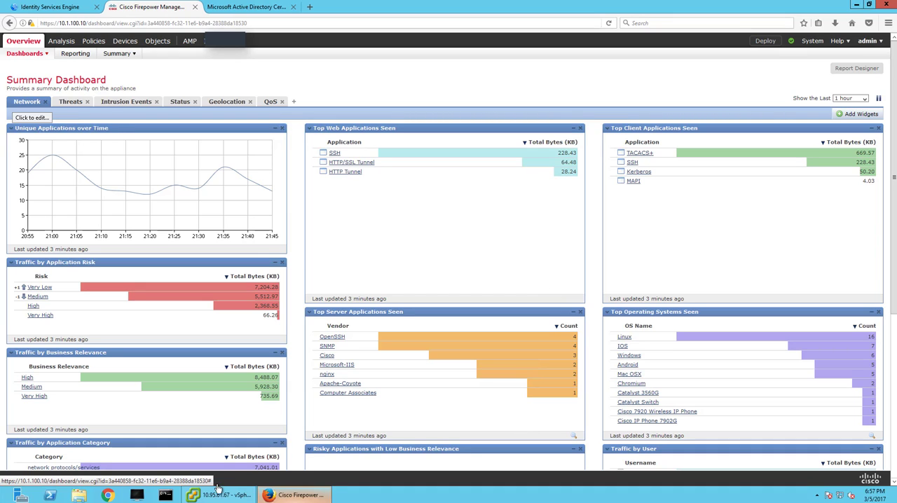
{"action": "left_click", "coordinate": [139, 496]}
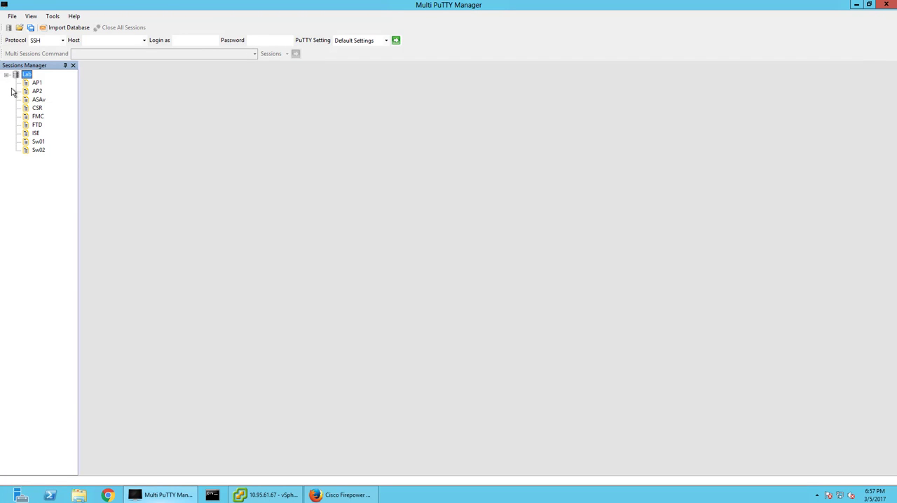
{"action": "left_click", "coordinate": [38, 117]}
{"action": "double_click", "coordinate": [39, 117]}
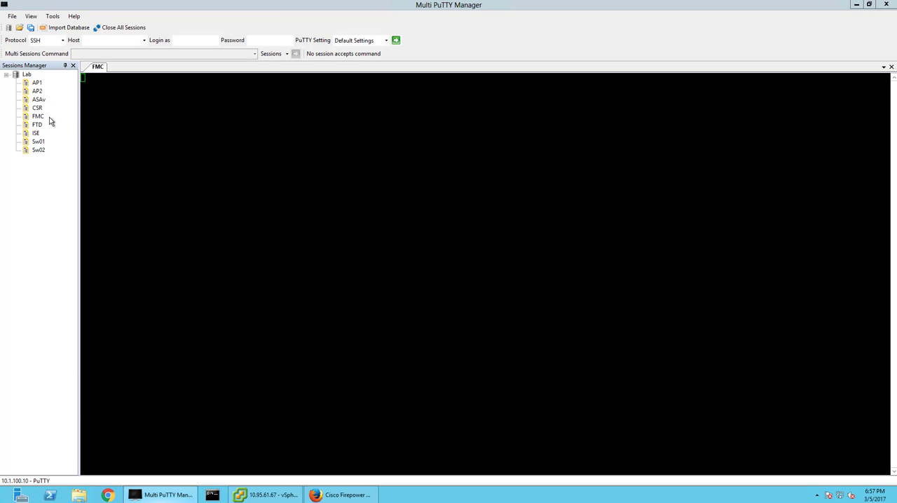
{"action": "right_click", "coordinate": [95, 71]}
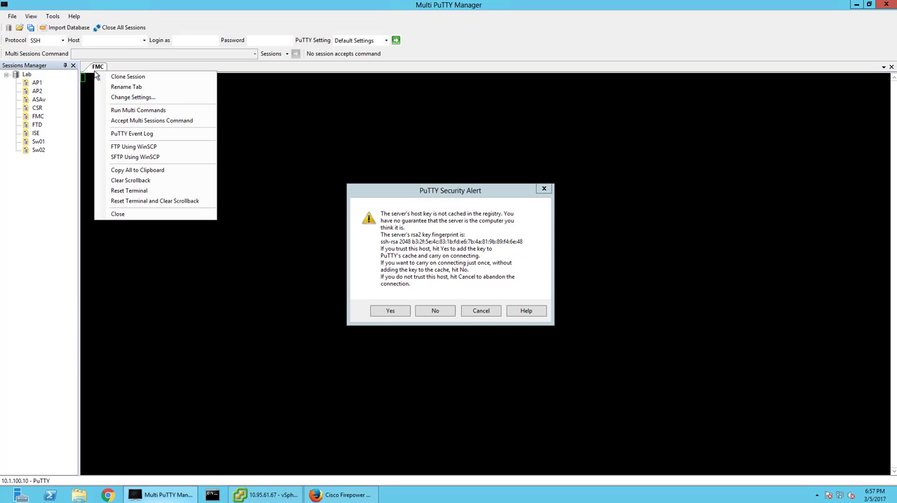
{"action": "left_click", "coordinate": [390, 310]}
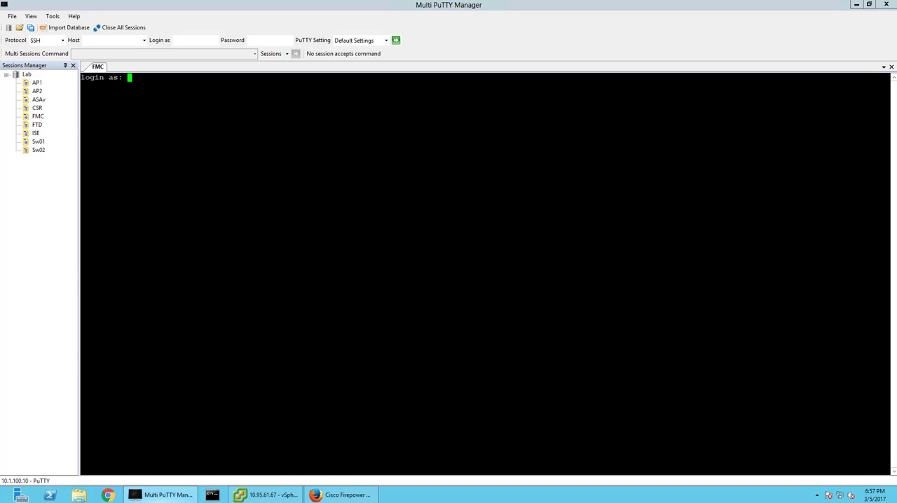
Log in to the FMC terminal session as admin with the account password.
{"action": "type", "text": "admin"}
{"action": "key", "text": "Return"}
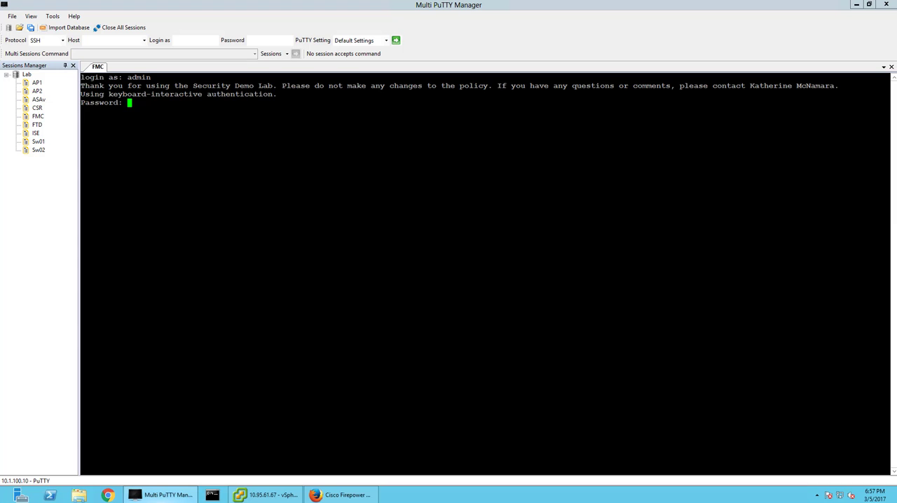
{"action": "key", "text": "Return"}
{"action": "key", "text": "Return"}
{"action": "key", "text": "Return"}
{"action": "key", "text": "Return"}
{"action": "key", "text": "Return"}
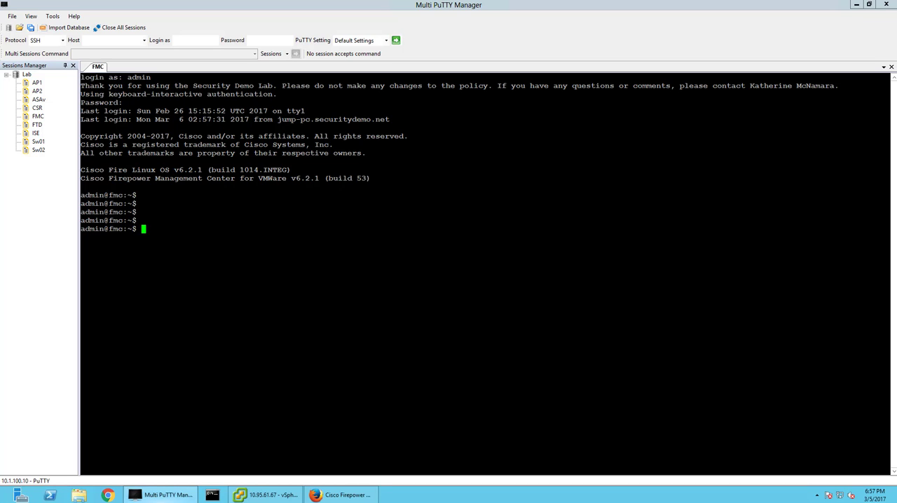
Generate a private key with "sudo openssl genrsa -out sourcefireAgent.key 4096", authorizing it with the account password.
{"action": "type", "text": "sudo openssl genrsa -out "}
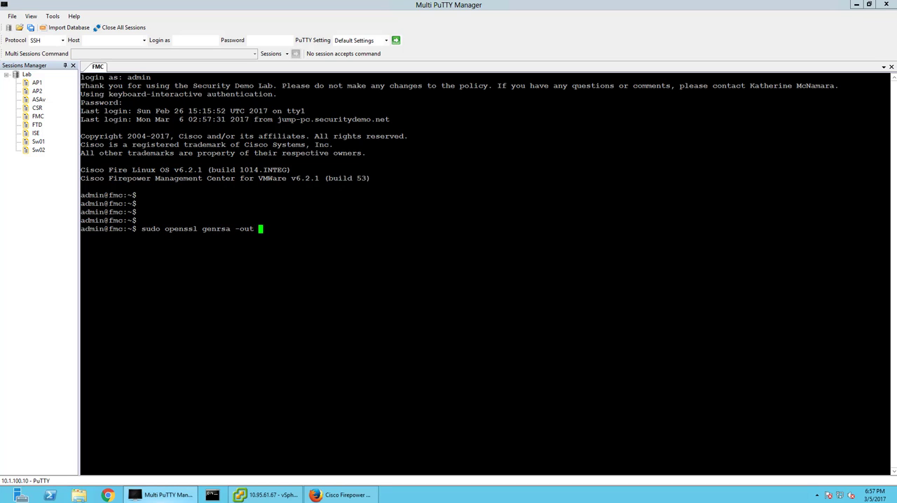
{"action": "type", "text": "sourcefireAgeng"}
{"action": "type", "text": ".key 4096"}
{"action": "key", "text": "Return"}
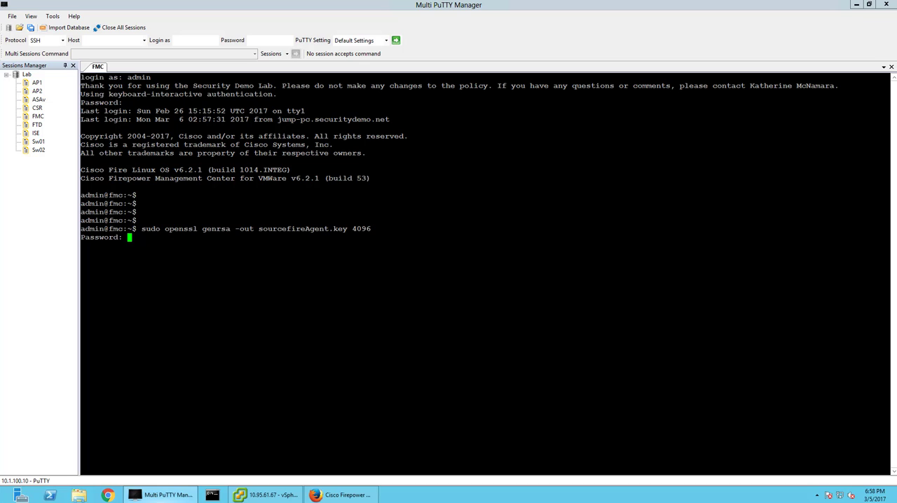
{"action": "key", "text": "Return"}
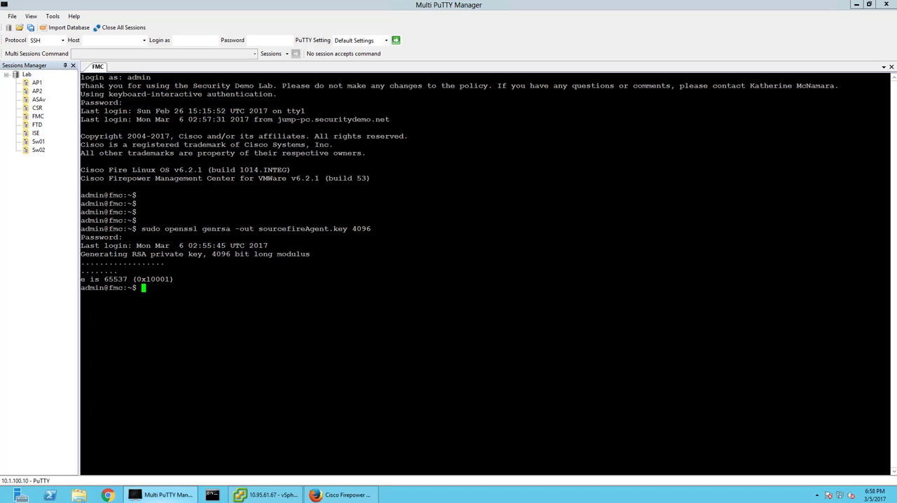
Start a certificate signing request with "sudo openssl req -new -key sourcefireAgent.key -out sourcefireAgent.csr".
{"action": "type", "text": "sudo openssl req -new -"}
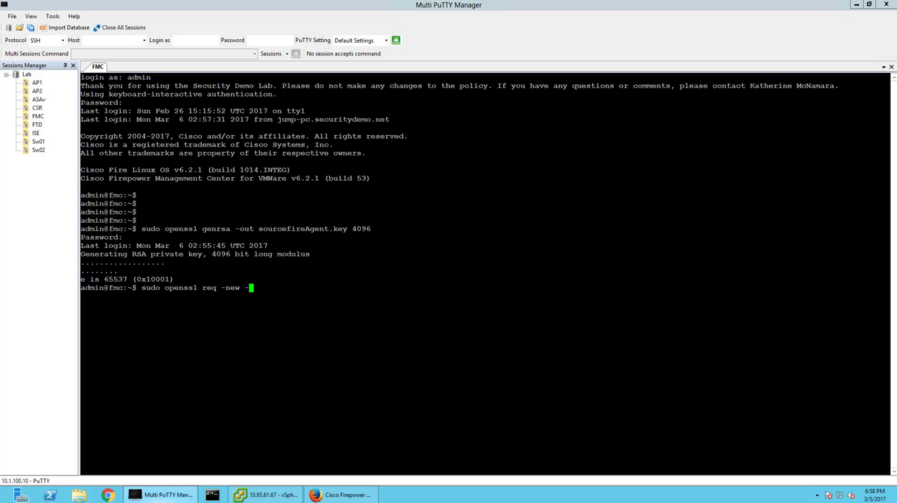
{"action": "type", "text": "key sourcefireAgeng"}
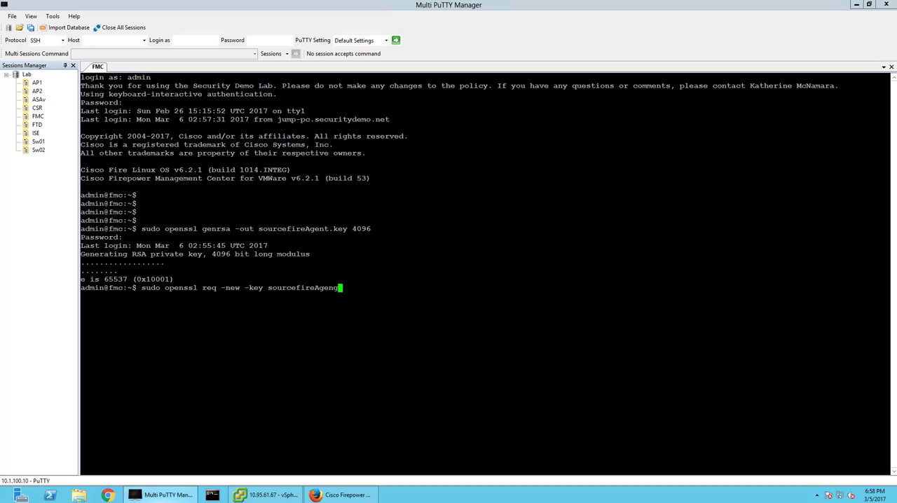
{"action": "type", "text": ".key -out sourcefireAgeng"}
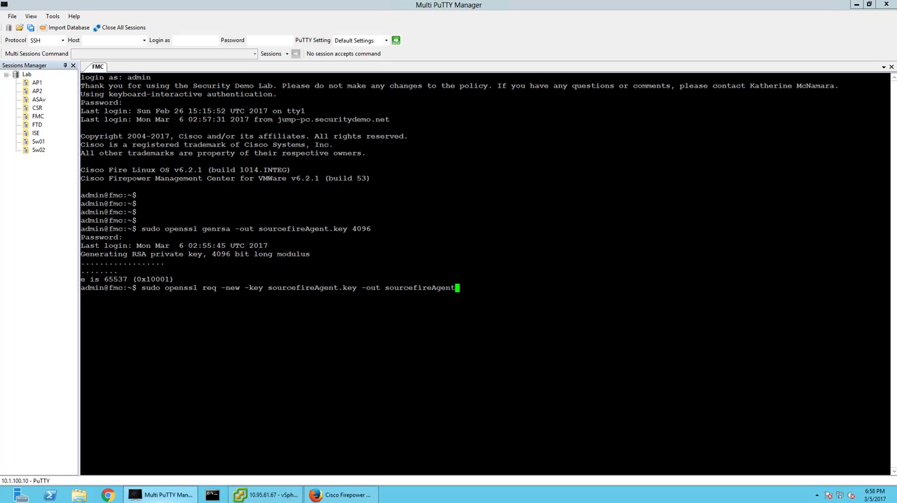
{"action": "type", "text": ".csr"}
{"action": "key", "text": "Return"}
Complete the request with country US, state CA, locality Irvine, organization Cisco, unit Engineering and common name fmc, leaving the email address blank.
{"action": "type", "text": "US"}
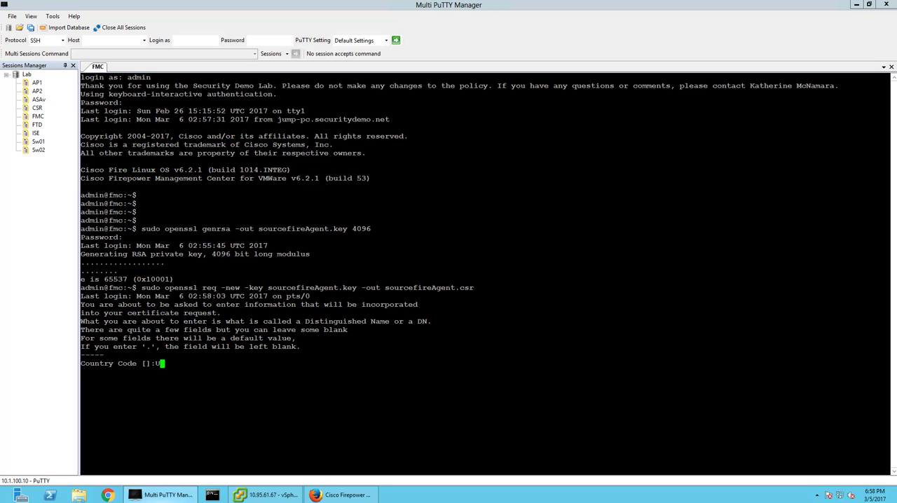
{"action": "key", "text": "Return"}
{"action": "type", "text": "CA"}
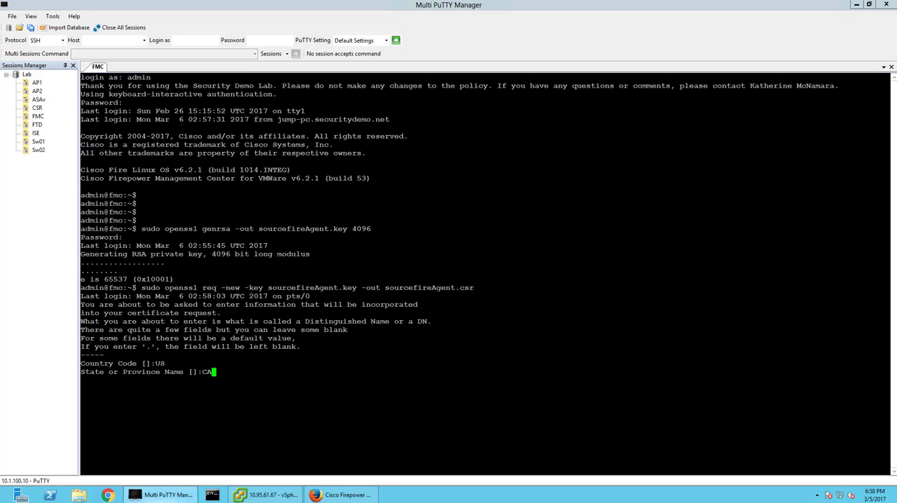
{"action": "key", "text": "Return"}
{"action": "type", "text": "Irvine"}
{"action": "key", "text": "Return"}
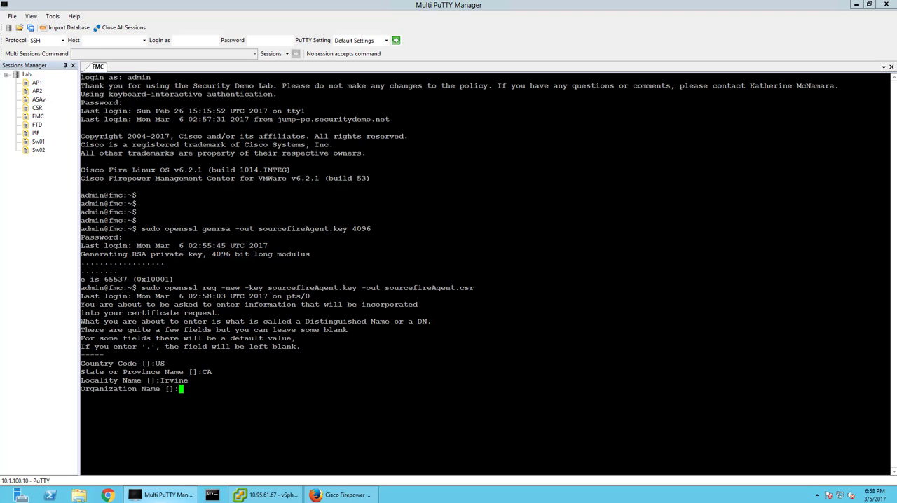
{"action": "type", "text": "Cisco"}
{"action": "key", "text": "Return"}
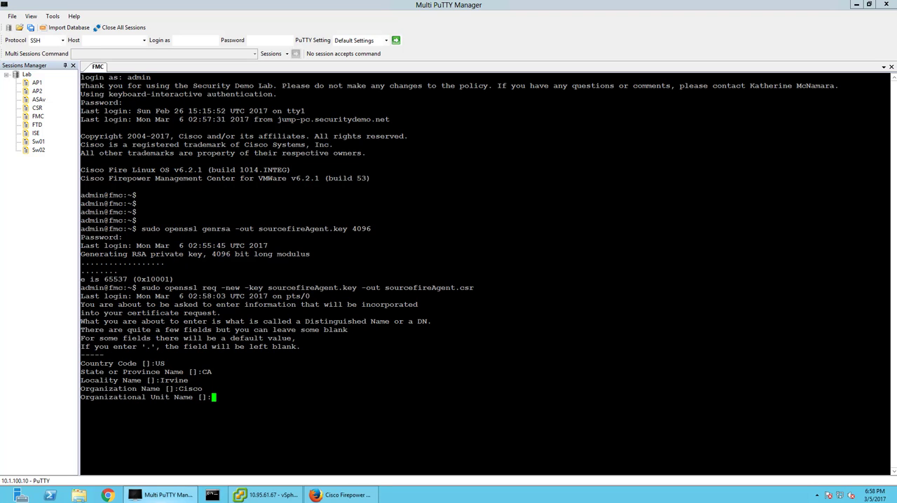
{"action": "type", "text": "Engineering"}
{"action": "key", "text": "Return"}
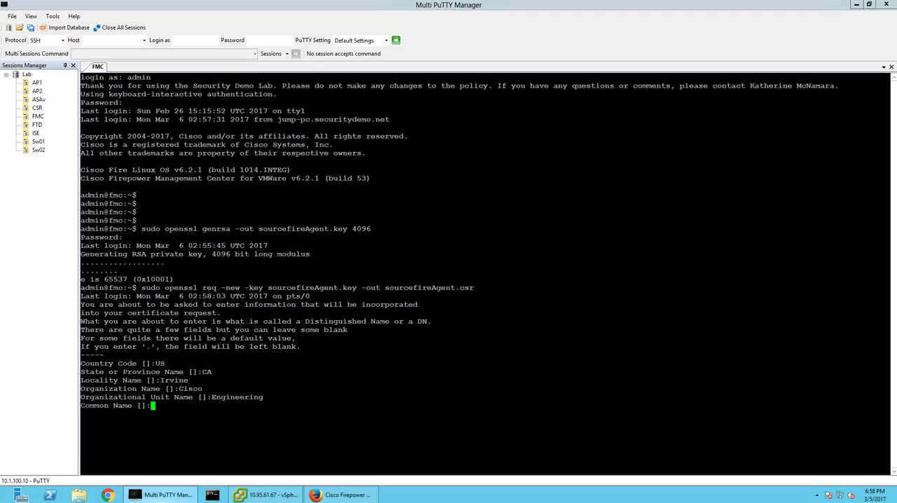
{"action": "type", "text": "fmc"}
{"action": "key", "text": "Return"}
{"action": "key", "text": "Return"}
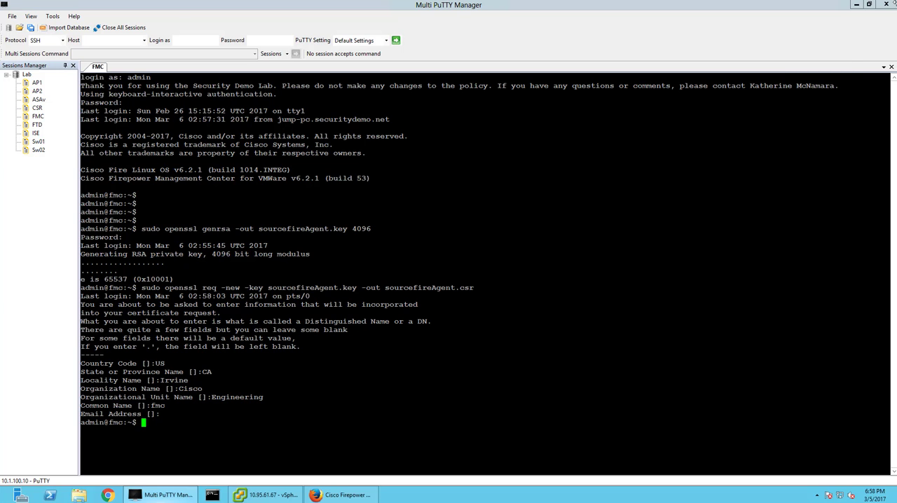
Close Multi PuTTY Manager and launch WinSCP.
{"action": "left_click", "coordinate": [890, 5]}
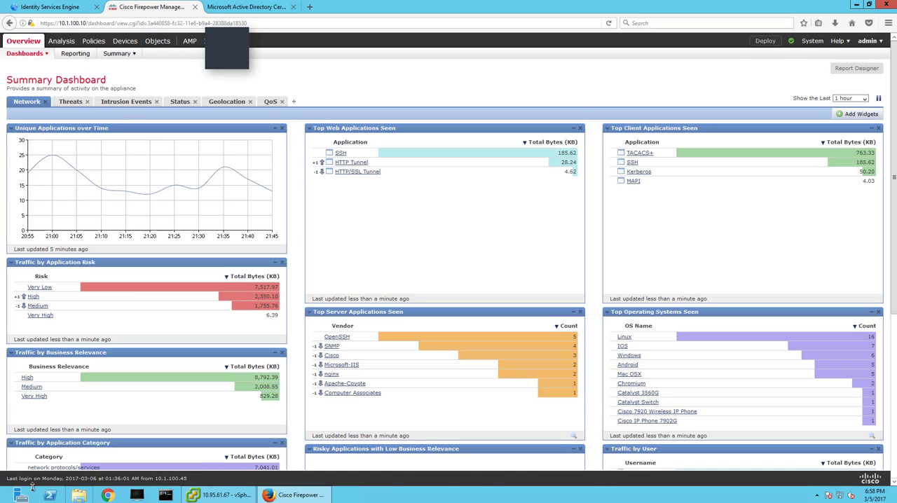
{"action": "key", "text": "super"}
{"action": "type", "text": "winscp"}
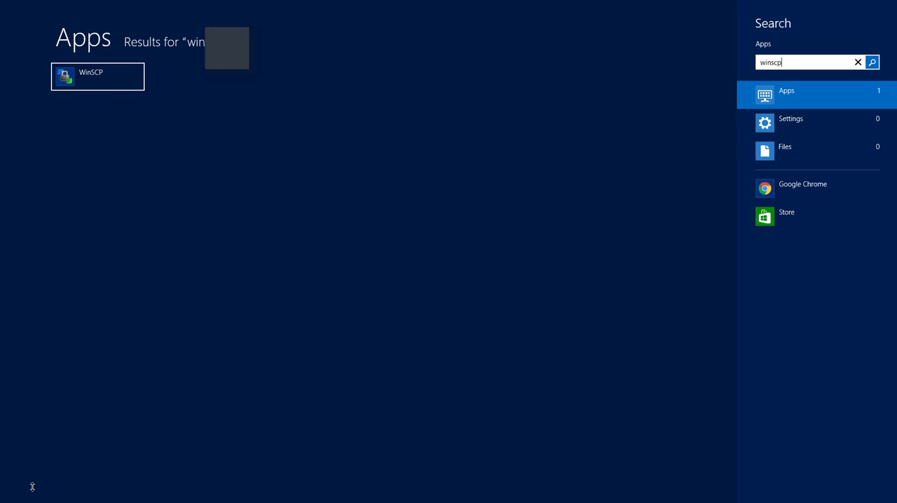
{"action": "key", "text": "Return"}
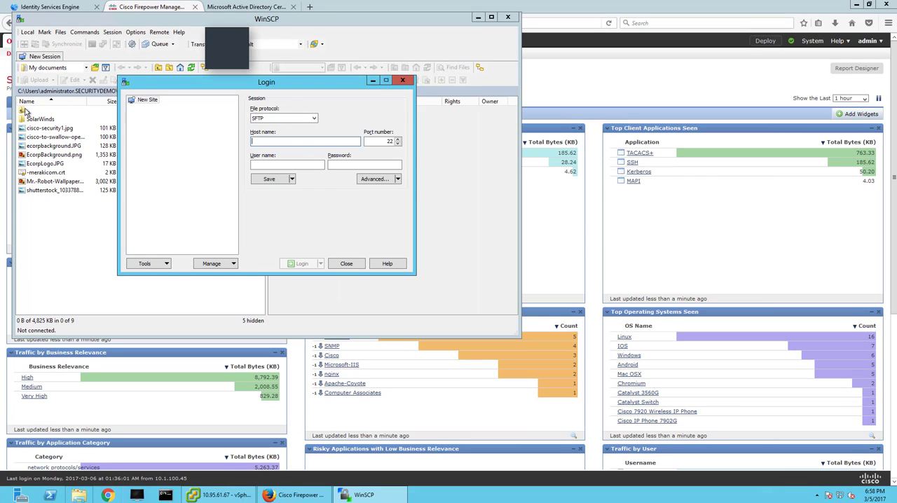
Try to log in to 10.1.100.10 over SCP as root with the account password.
{"action": "left_click", "coordinate": [292, 122]}
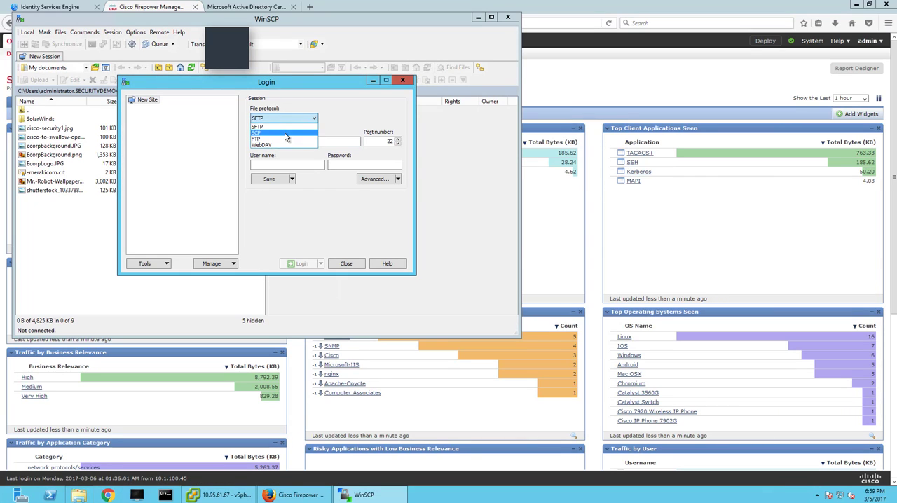
{"action": "left_click", "coordinate": [287, 134]}
{"action": "type", "text": "10"}
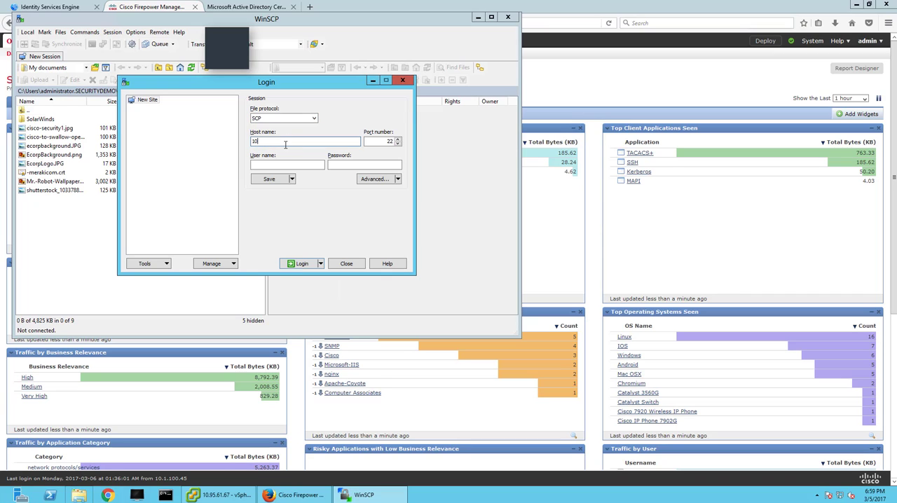
{"action": "type", "text": ".1.100.10"}
{"action": "key", "text": "Tab"}
{"action": "key", "text": "Tab"}
{"action": "key", "text": "Tab"}
{"action": "type", "text": "••••••••••••"}
{"action": "key", "text": "Return"}
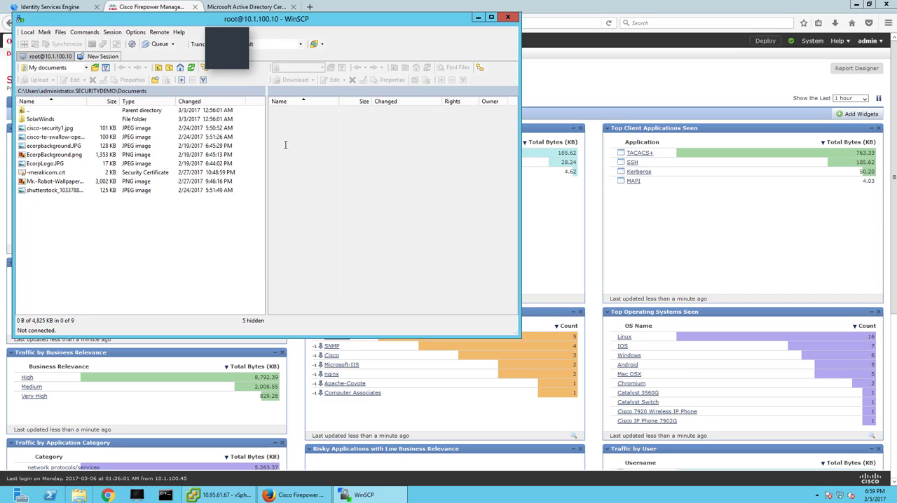
{"action": "left_click", "coordinate": [199, 230]}
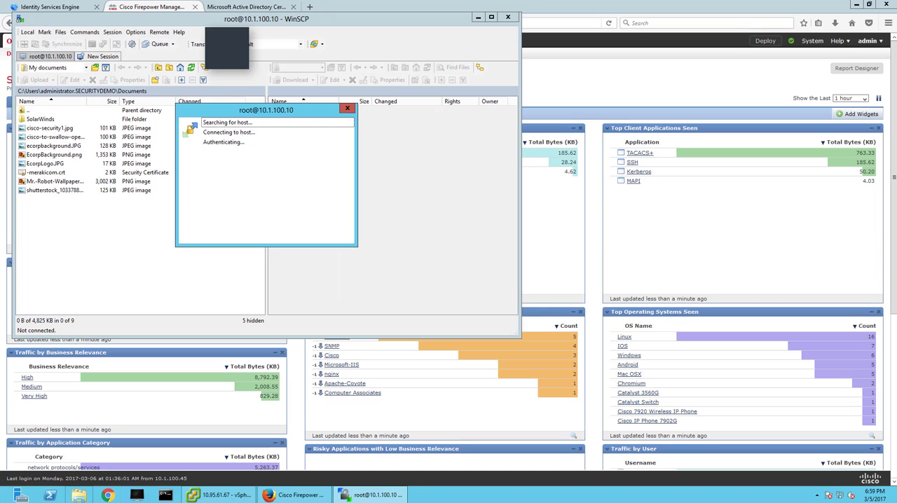
{"action": "left_click", "coordinate": [300, 235]}
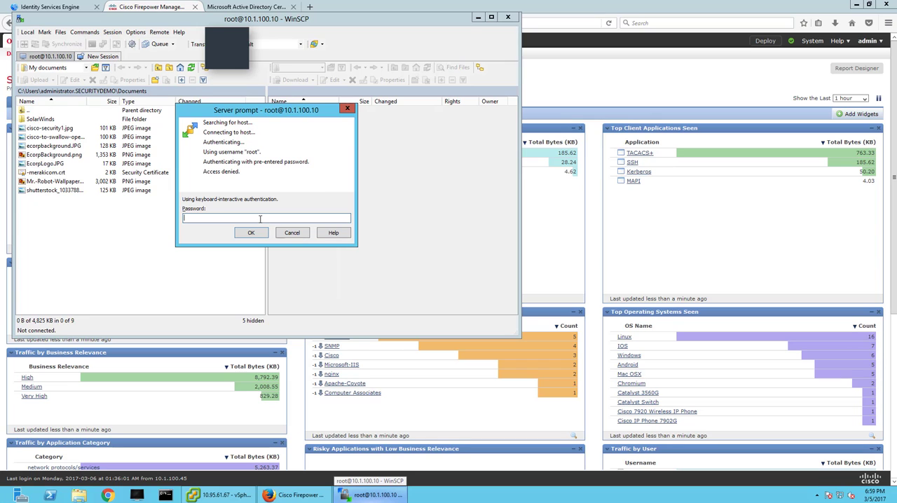
{"action": "left_click", "coordinate": [297, 233]}
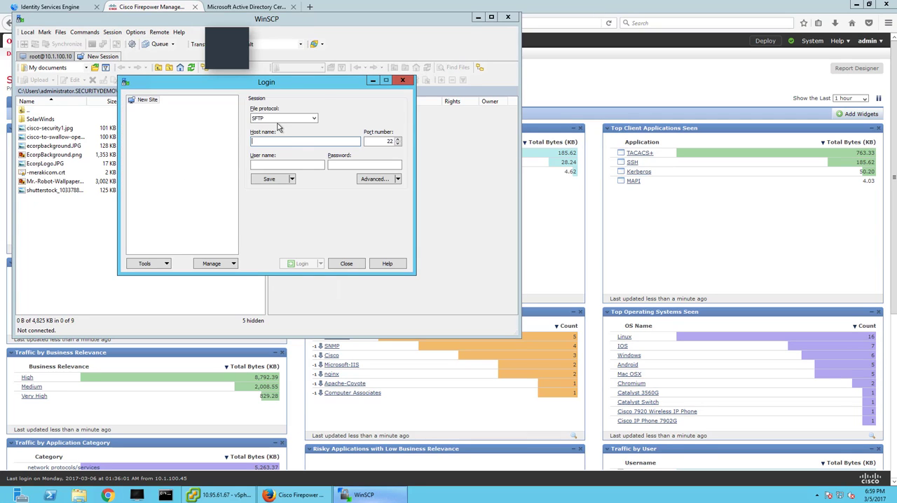
Log in to 10.1.100.10 over SCP as admin, entering the account password.
{"action": "left_click", "coordinate": [277, 122]}
{"action": "left_click", "coordinate": [277, 134]}
{"action": "type", "text": "10.1.100."}
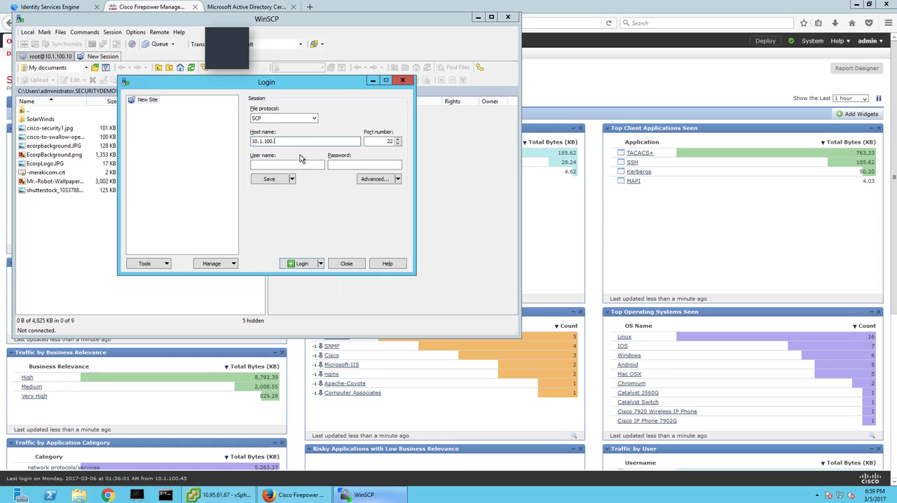
{"action": "type", "text": "10"}
{"action": "key", "text": "Tab"}
{"action": "type", "text": "admin"}
{"action": "key", "text": "Tab"}
{"action": "type", "text": "********"}
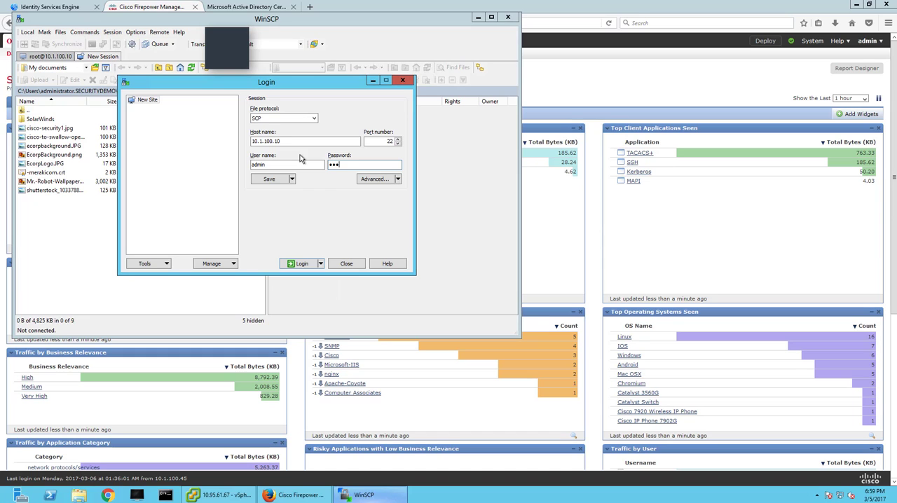
{"action": "key", "text": "Return"}
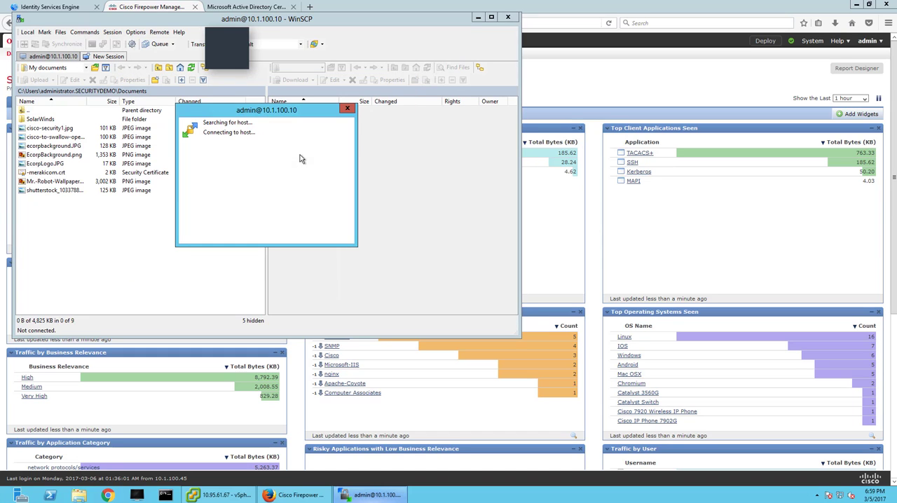
{"action": "left_click", "coordinate": [290, 233]}
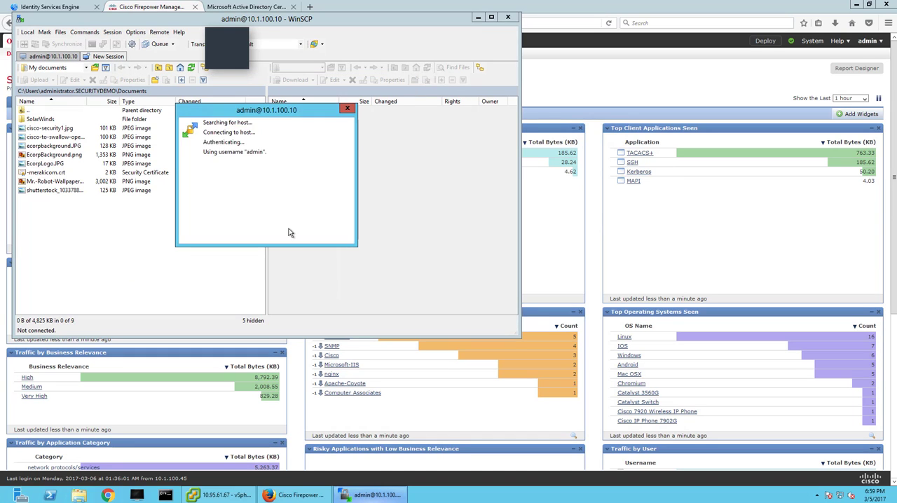
Download sourcefireAgent.csr and sourcefireAgent.key to the local Desktop folder, and close WinSCP, ending the session.
{"action": "double_click", "coordinate": [23, 111]}
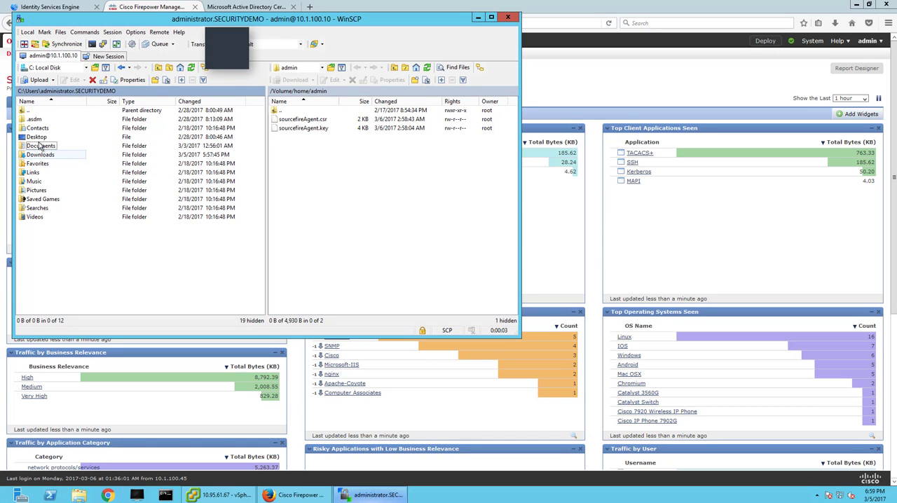
{"action": "double_click", "coordinate": [36, 137]}
{"action": "left_click_drag", "start_coordinate": [337, 161], "coordinate": [60, 184]}
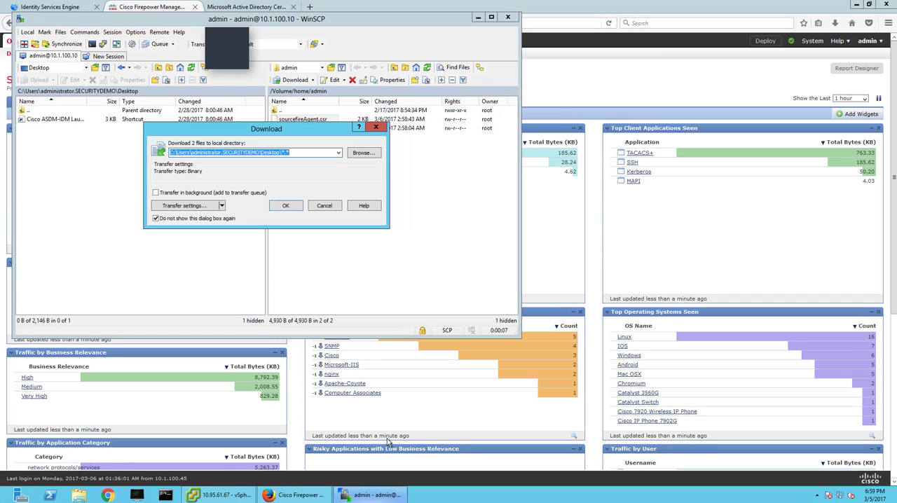
{"action": "left_click", "coordinate": [288, 206]}
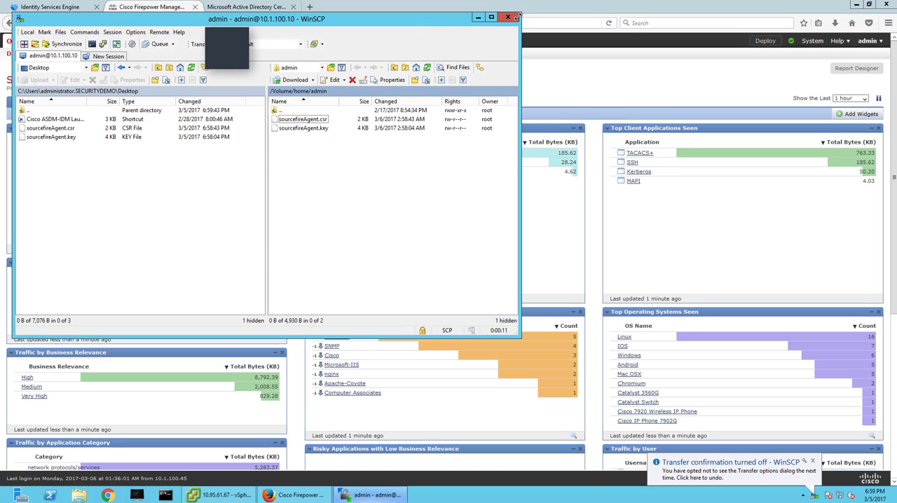
{"action": "left_click", "coordinate": [506, 18]}
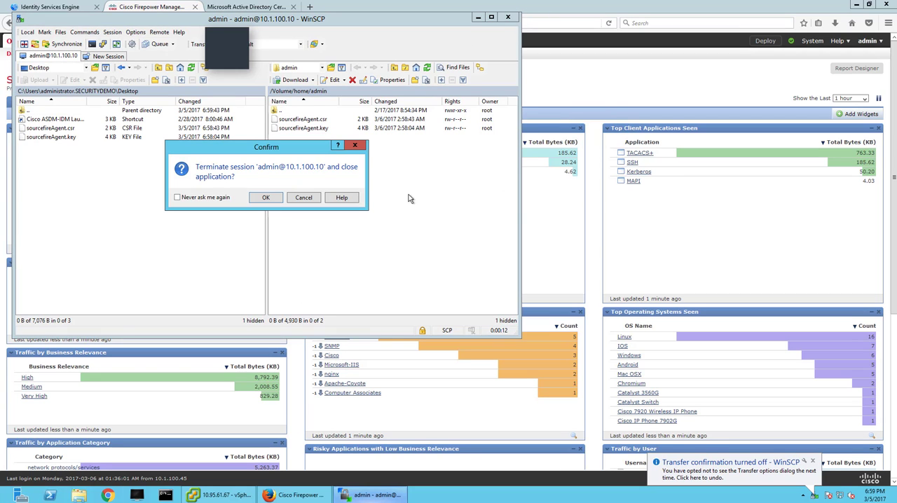
{"action": "left_click", "coordinate": [266, 198]}
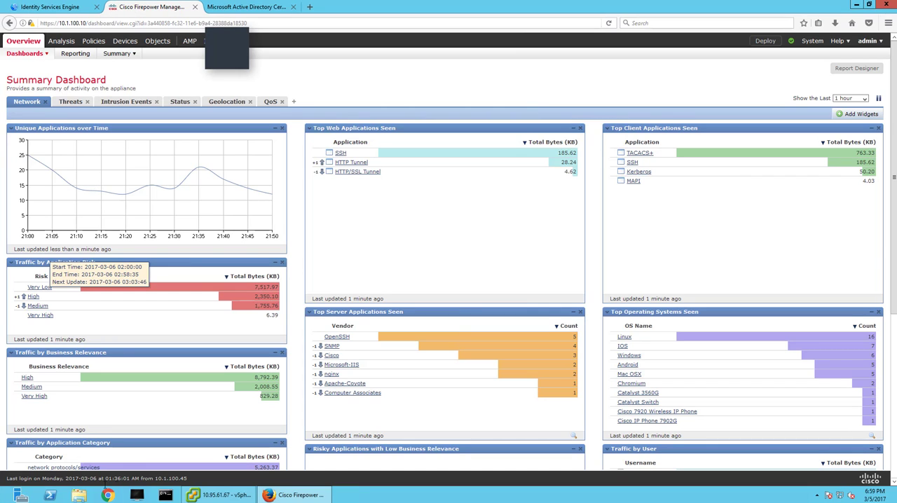
Open sourcefireAgent.csr from the Desktop folder in Notepad and copy the entire certificate request text.
{"action": "left_click", "coordinate": [82, 494]}
{"action": "left_click", "coordinate": [51, 143]}
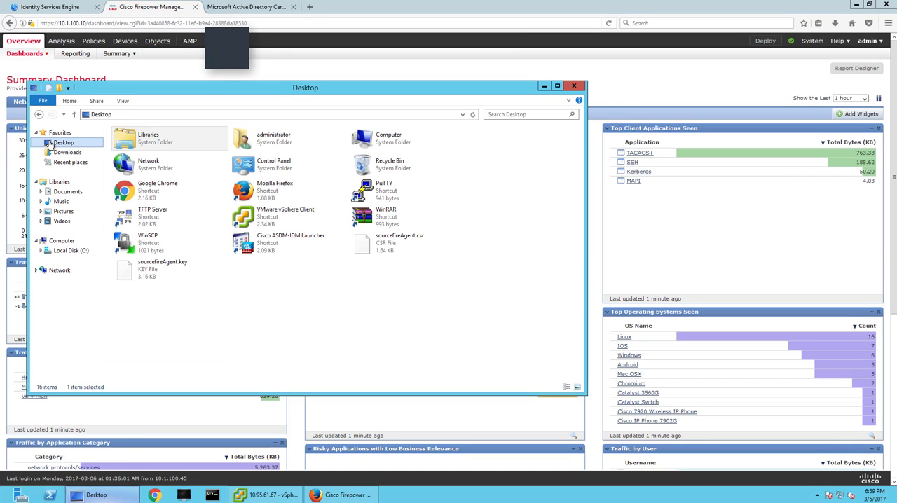
{"action": "double_click", "coordinate": [374, 251]}
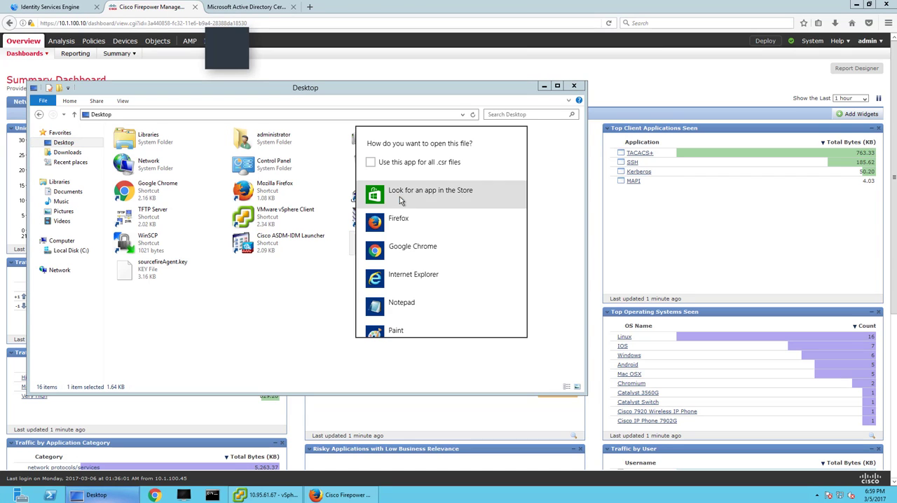
{"action": "scroll", "coordinate": [403, 250], "scroll_direction": "down", "scroll_amount": 1}
{"action": "left_click", "coordinate": [403, 257]}
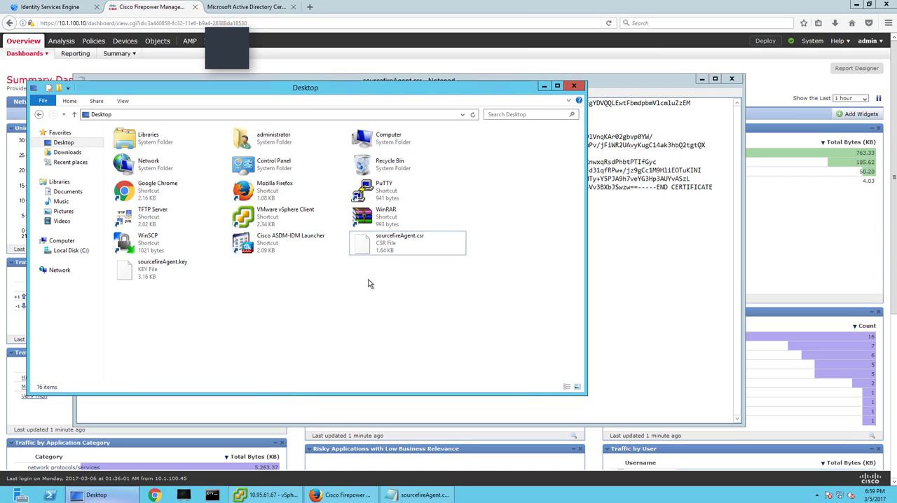
{"action": "left_click", "coordinate": [657, 251]}
{"action": "key", "text": "ctrl+a"}
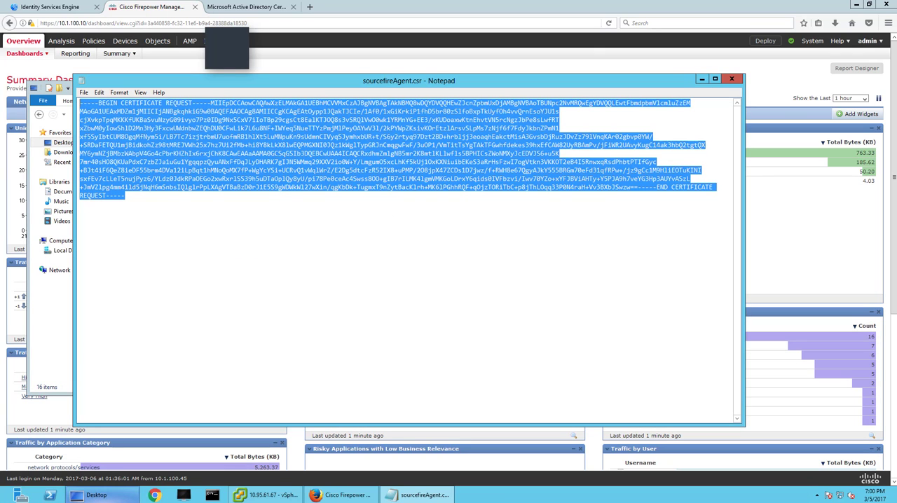
Start an advanced certificate request in Active Directory Certificate Services, choosing the pxGrid template and pasting the copied request.
{"action": "left_click", "coordinate": [245, 7]}
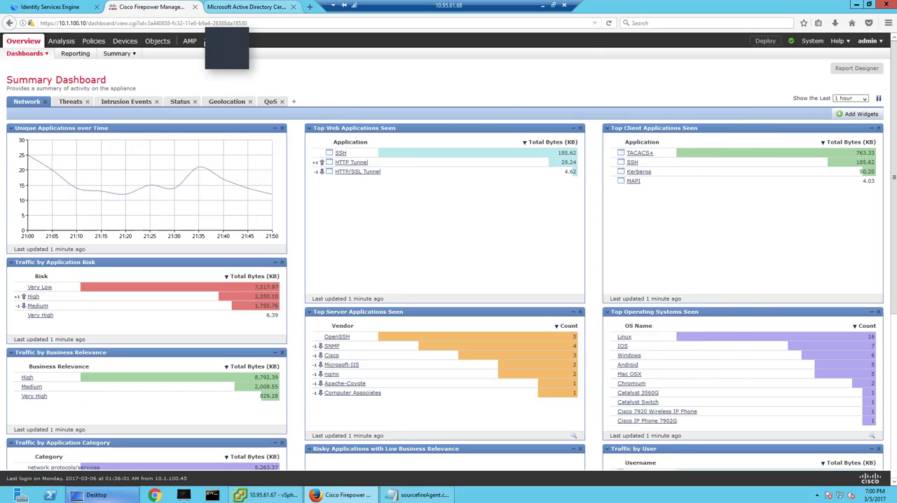
{"action": "left_click", "coordinate": [71, 148]}
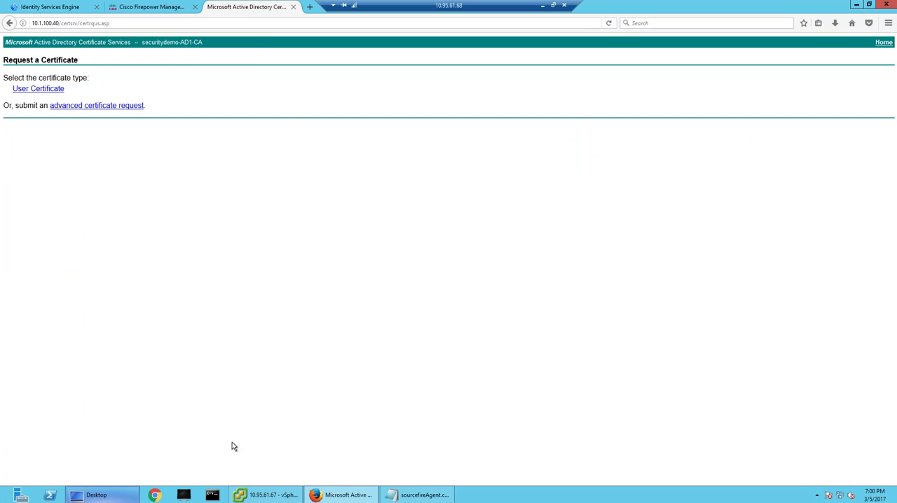
{"action": "left_click", "coordinate": [78, 105]}
{"action": "left_click", "coordinate": [118, 180]}
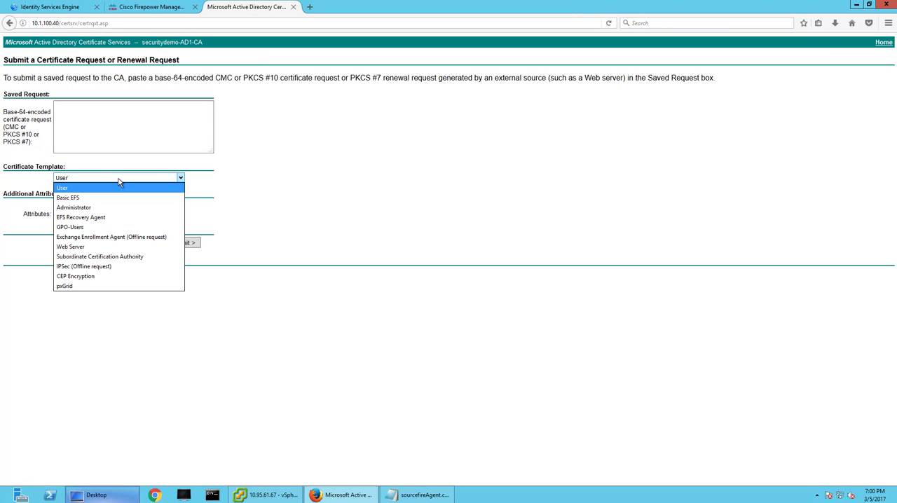
{"action": "left_click", "coordinate": [96, 290]}
{"action": "left_click", "coordinate": [112, 133]}
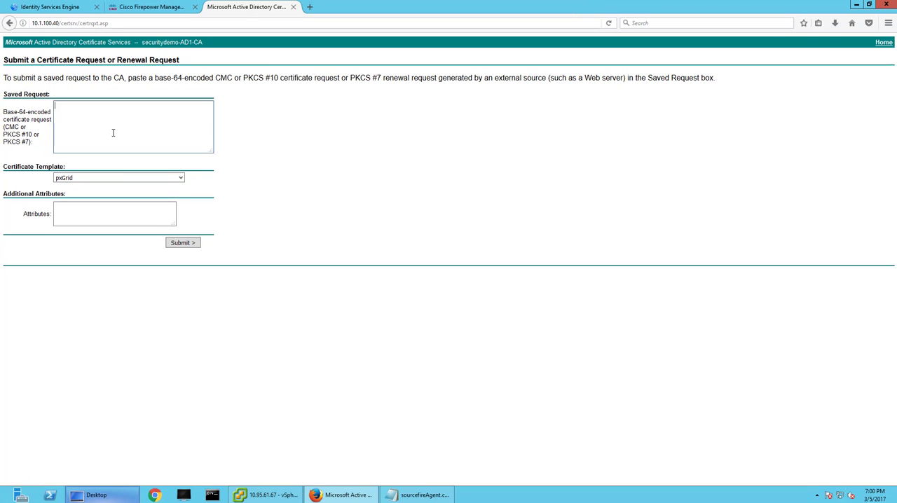
{"action": "key", "text": "ctrl+v"}
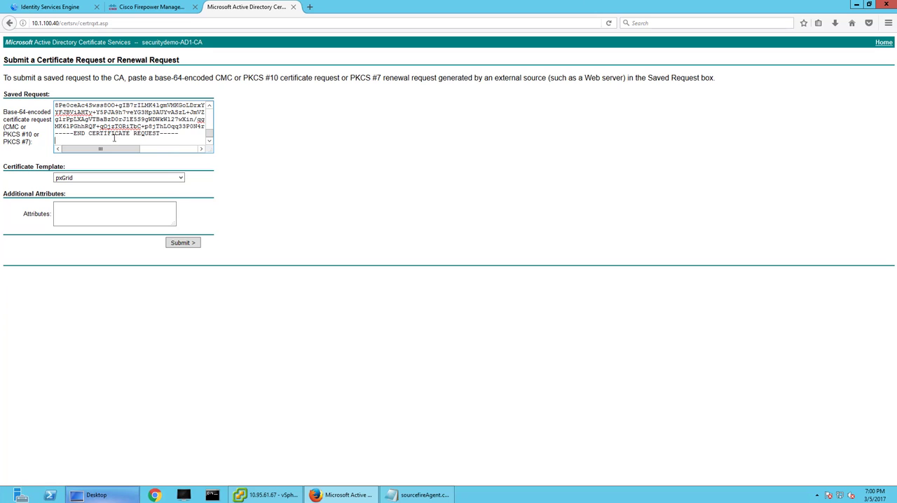
Open Remote Desktop Connection and connect to 10.1.100.40, entering the administrator account password.
{"action": "key", "text": "super"}
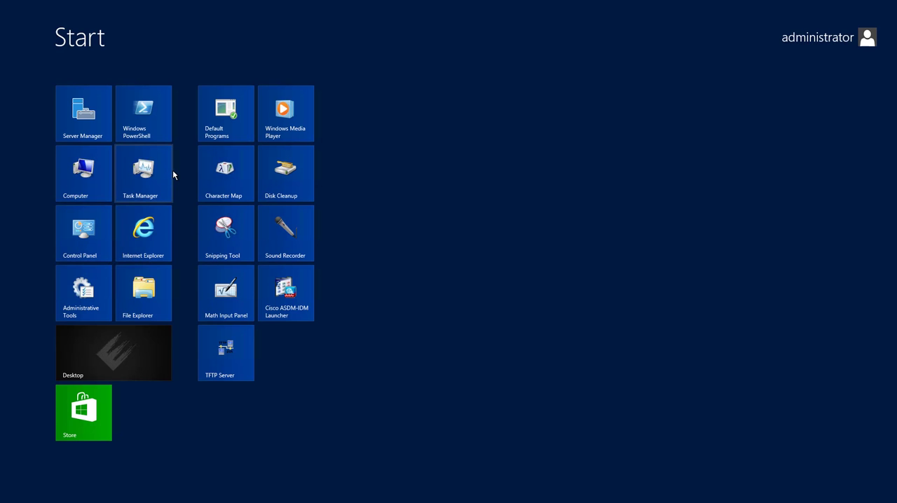
{"action": "type", "text": "remote"}
{"action": "key", "text": "Return"}
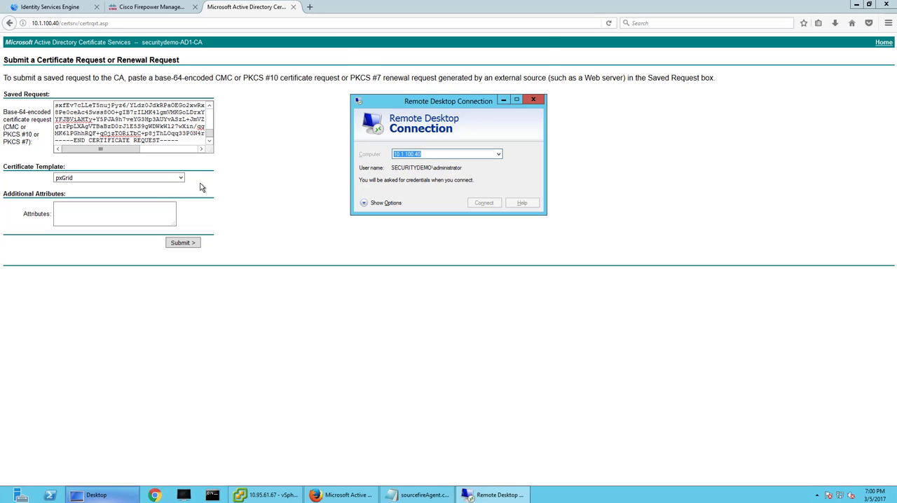
{"action": "key", "text": "Return"}
{"action": "left_click", "coordinate": [412, 121]}
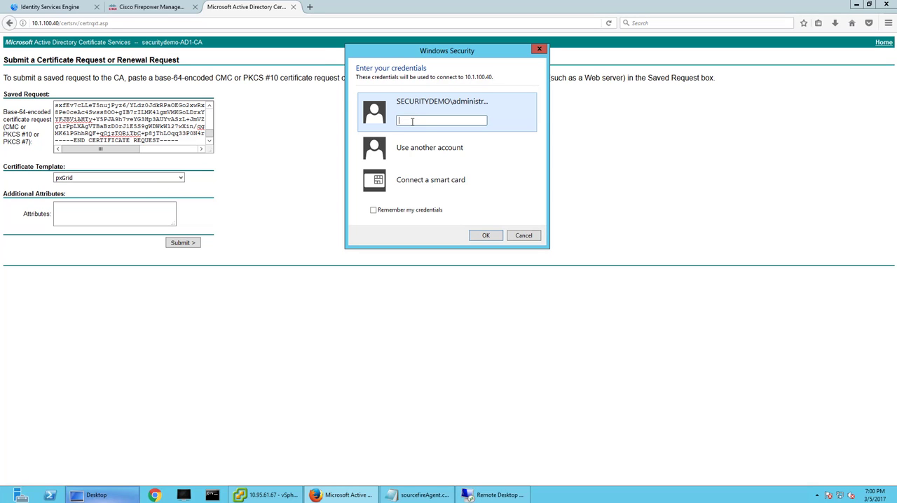
{"action": "type", "text": "C1sco12345"}
{"action": "key", "text": "Return"}
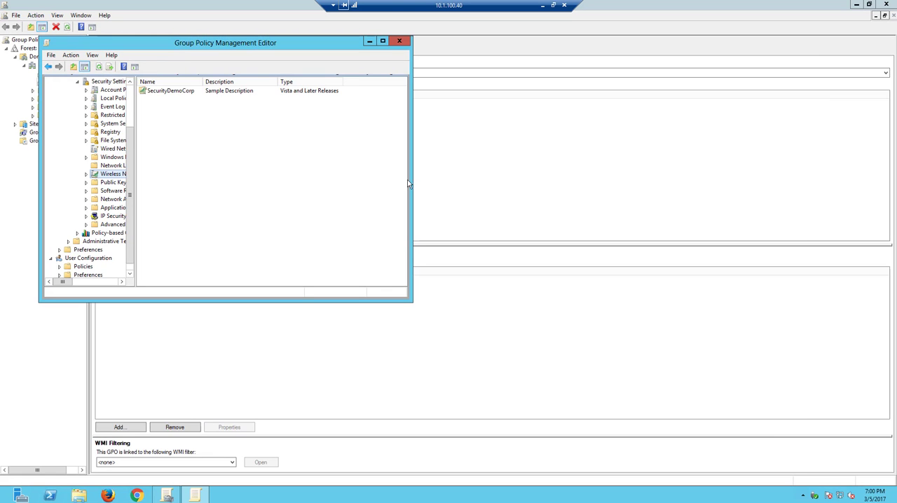
Close the Group Policy windows on the server, launch Certification Authority and expand securitydemo-AD1-CA.
{"action": "left_click", "coordinate": [405, 43]}
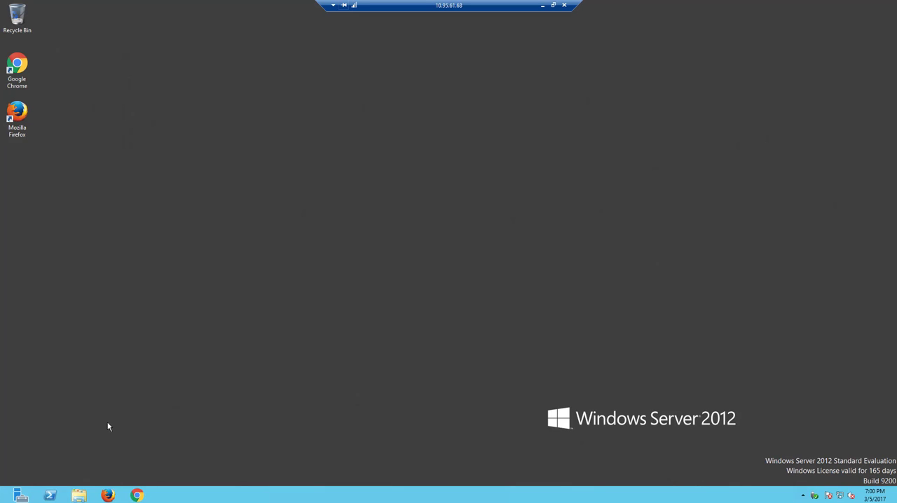
{"action": "key", "text": "super"}
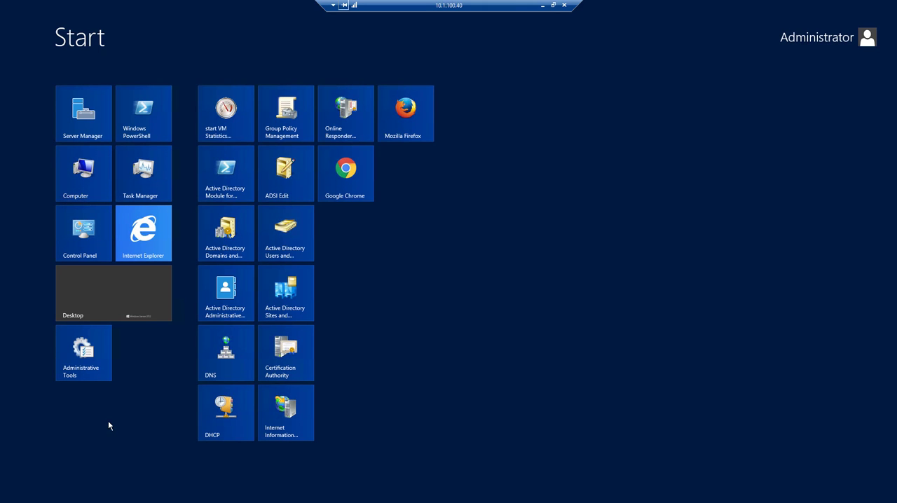
{"action": "type", "text": "cert"}
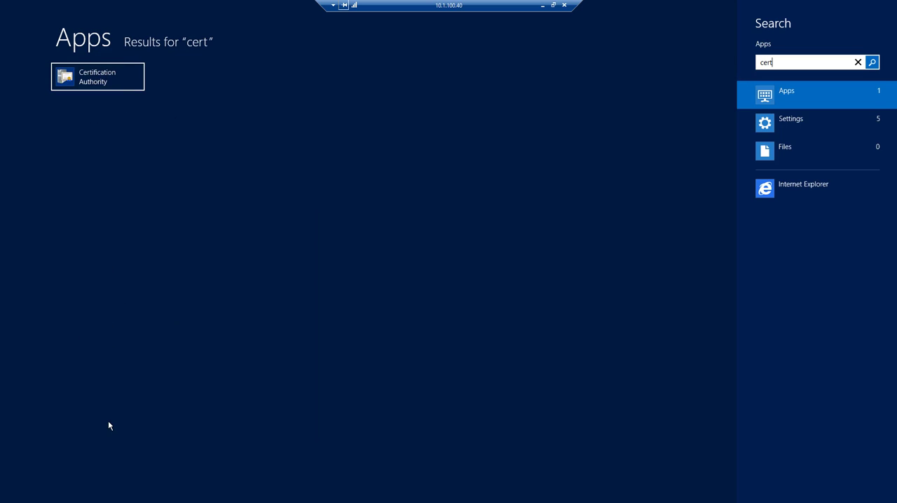
{"action": "left_click", "coordinate": [85, 76]}
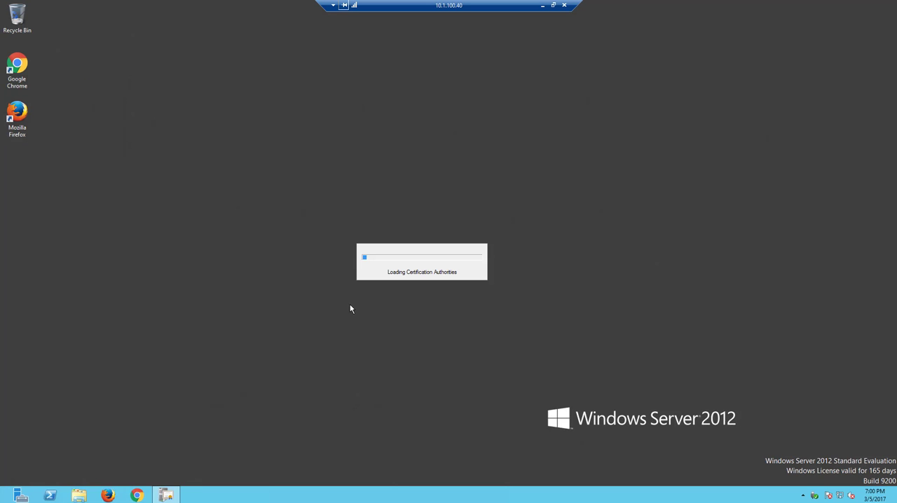
{"action": "left_click", "coordinate": [78, 145]}
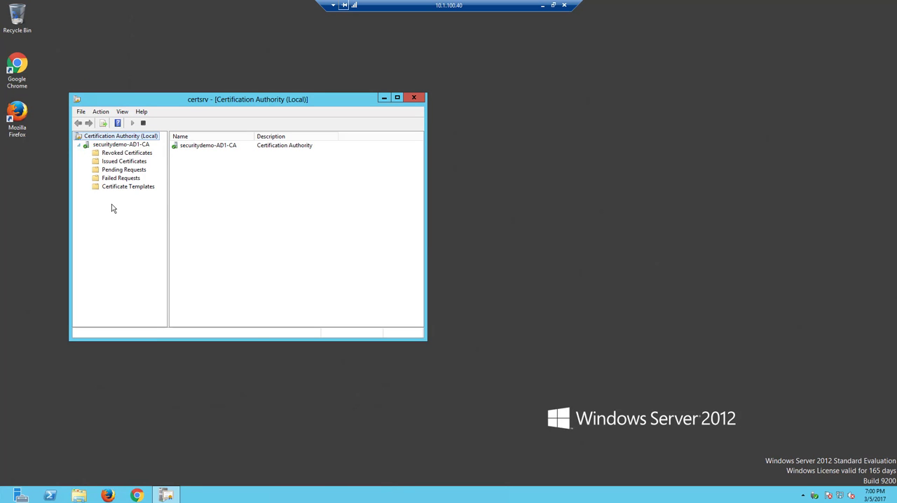
Open the pxGrid template's properties from the Certificate Templates console and view the application policies among its extensions.
{"action": "left_click", "coordinate": [111, 188]}
{"action": "right_click", "coordinate": [111, 188]}
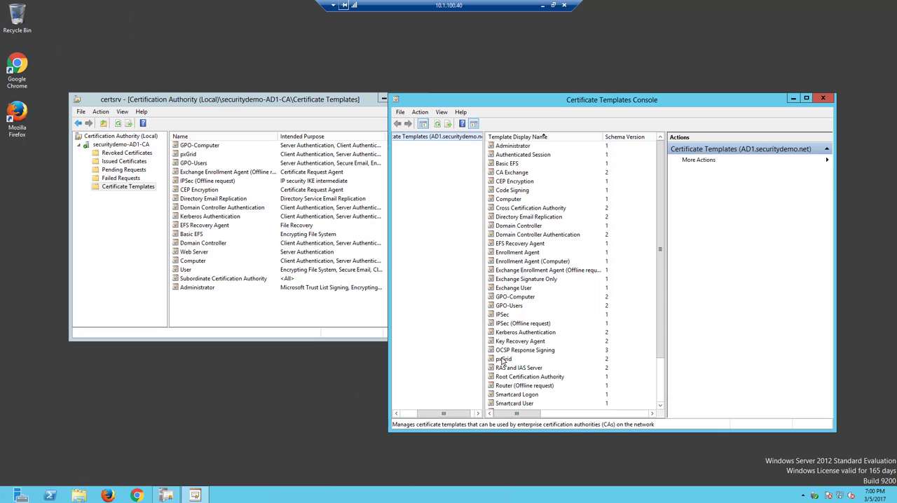
{"action": "left_click", "coordinate": [503, 359]}
{"action": "double_click", "coordinate": [503, 359]}
{"action": "left_click_drag", "start_coordinate": [571, 144], "coordinate": [276, 100]}
{"action": "left_click", "coordinate": [312, 117]}
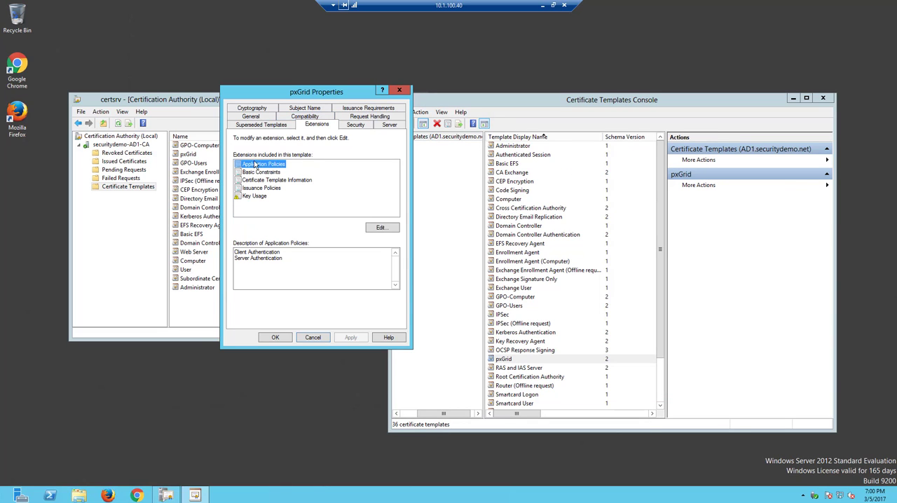
Review the pxGrid template's client and server authentication policies and its subject name settings, and close the properties without changes.
{"action": "left_click", "coordinate": [270, 253]}
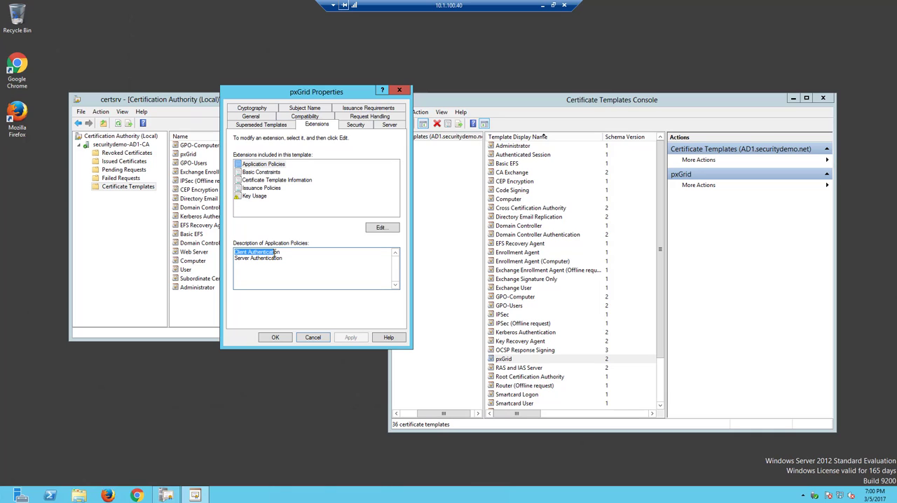
{"action": "left_click_drag", "start_coordinate": [288, 259], "coordinate": [235, 257]}
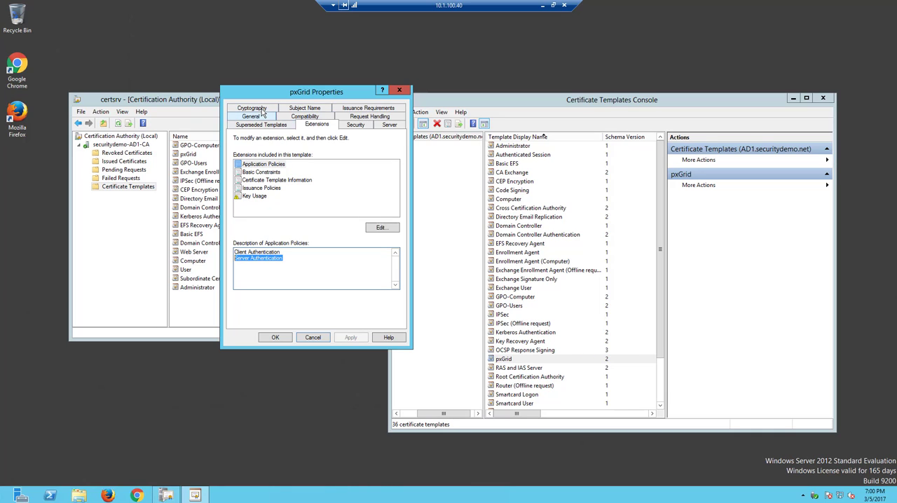
{"action": "left_click", "coordinate": [304, 110]}
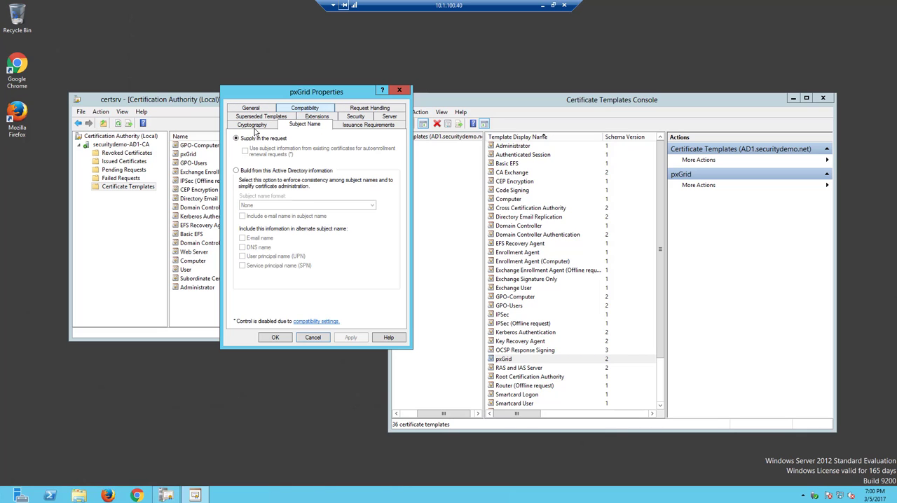
{"action": "left_click", "coordinate": [317, 338]}
Select the Web Server template in the Certificate Templates console and disconnect the remote session to 10.1.100.40.
{"action": "scroll", "coordinate": [532, 398], "scroll_direction": "down", "scroll_amount": 2}
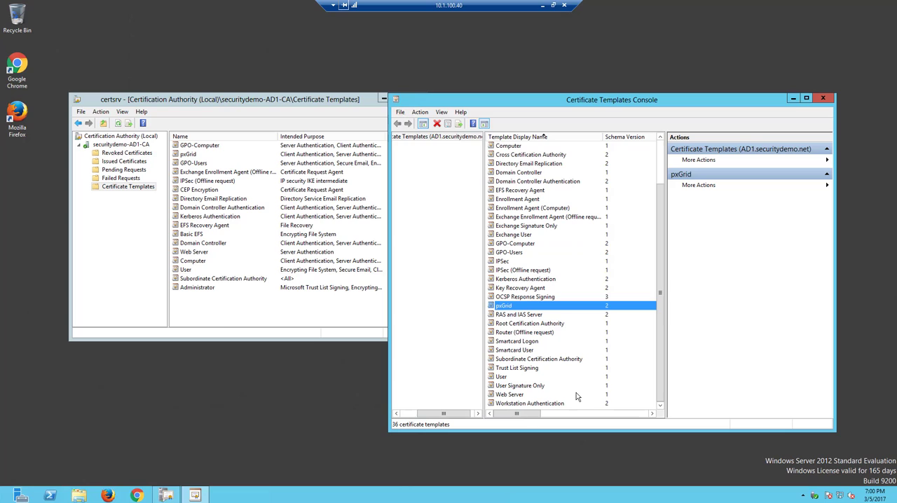
{"action": "left_click", "coordinate": [504, 396]}
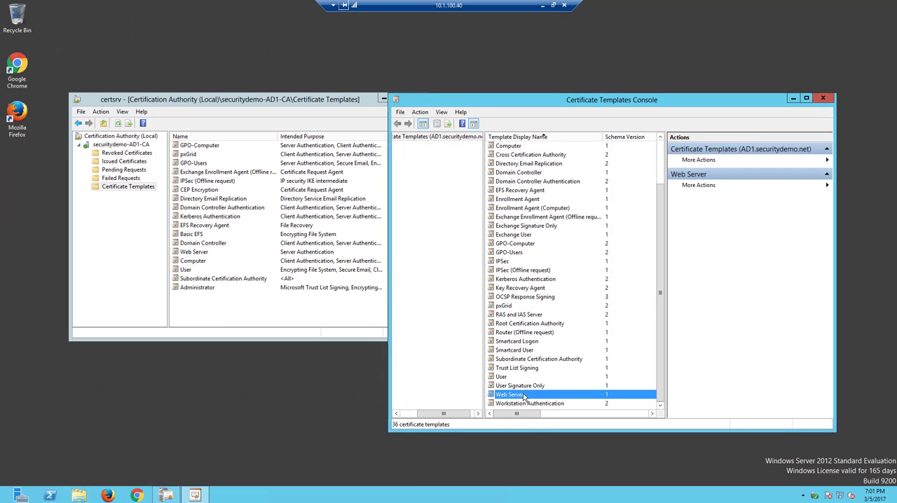
{"action": "left_click", "coordinate": [564, 6]}
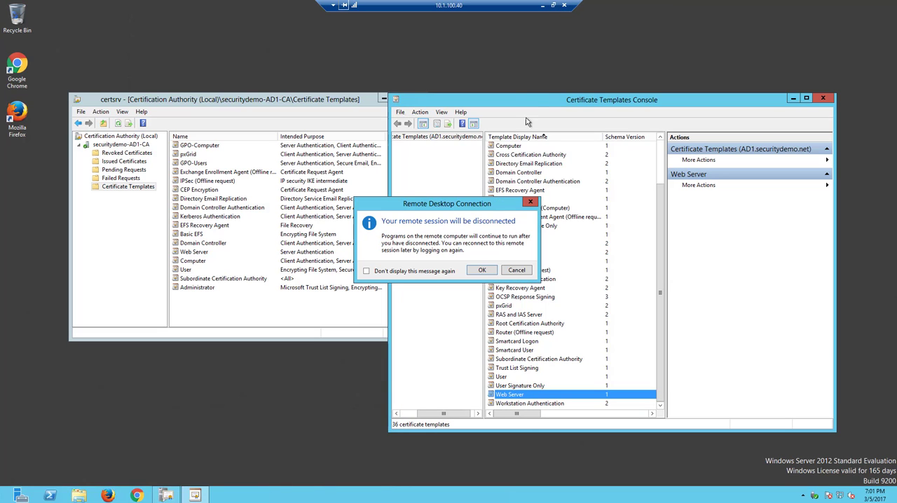
{"action": "left_click", "coordinate": [482, 271]}
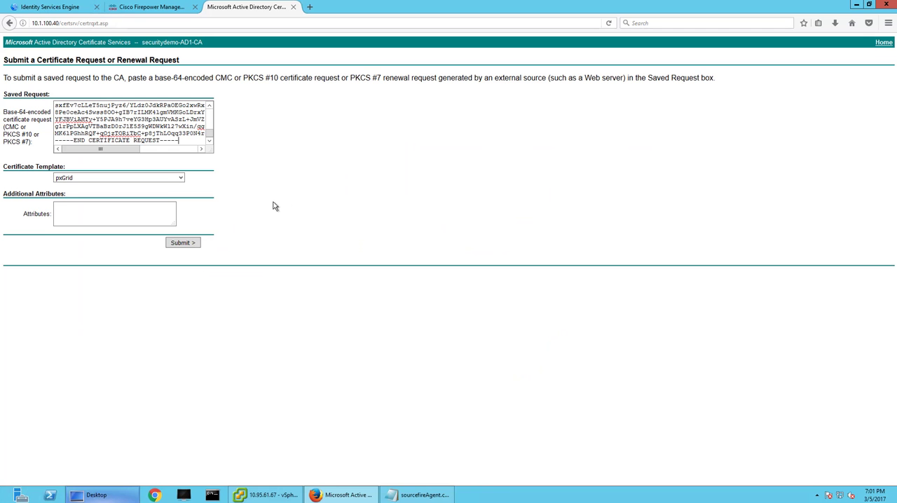
Submit the pxGrid certificate request and save the issued certificate in Base 64 encoding.
{"action": "left_click", "coordinate": [188, 243]}
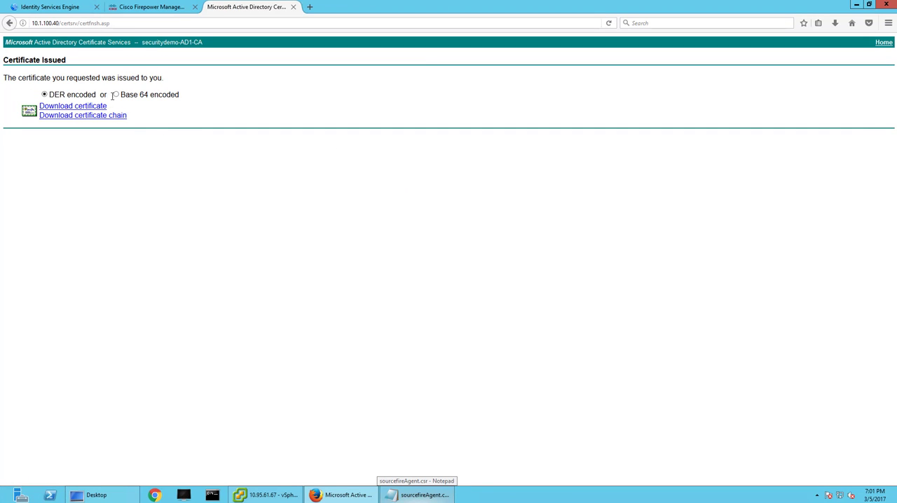
{"action": "left_click", "coordinate": [116, 94]}
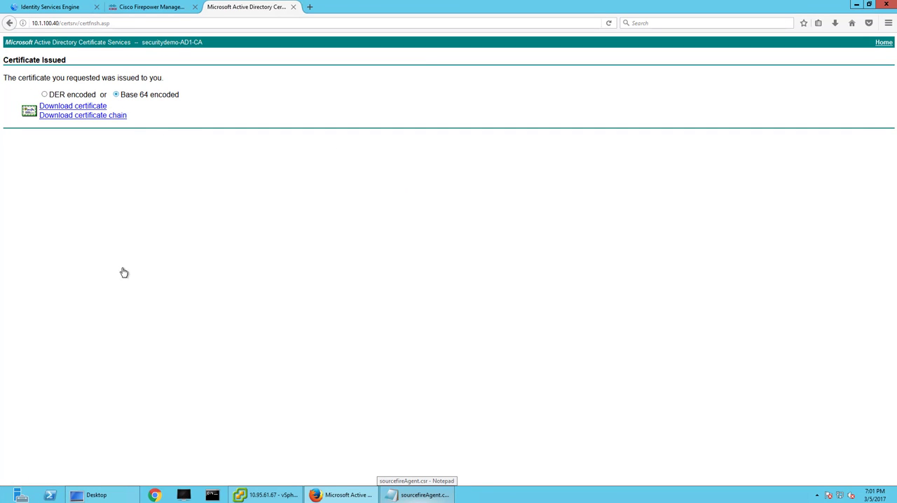
{"action": "left_click", "coordinate": [88, 106]}
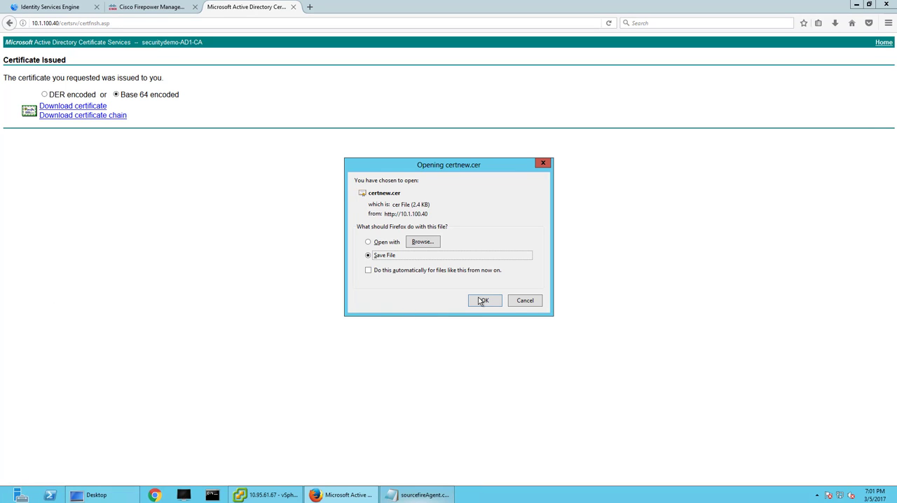
{"action": "key", "text": "Return"}
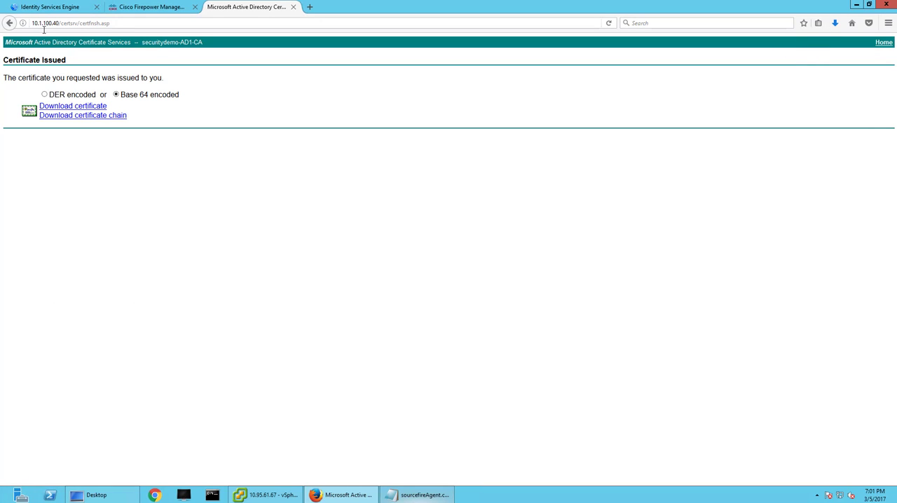
Return to the certificate services welcome page and save the current securitydemo-AD1-CA certificate in Base 64 encoding.
{"action": "left_click", "coordinate": [9, 23]}
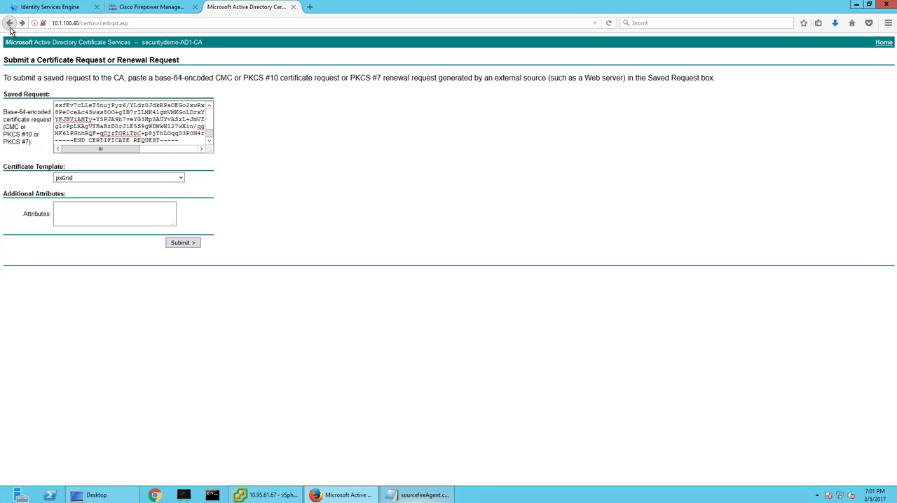
{"action": "left_click", "coordinate": [9, 24]}
{"action": "left_click", "coordinate": [9, 23]}
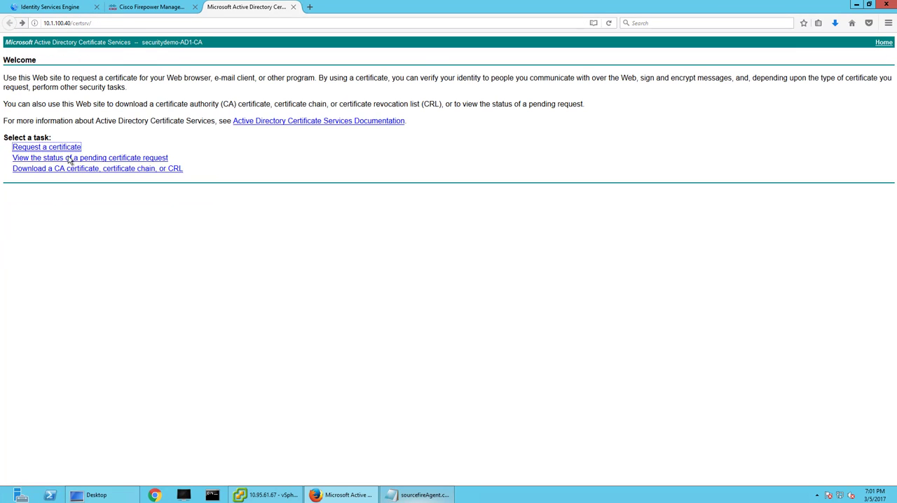
{"action": "left_click", "coordinate": [70, 170]}
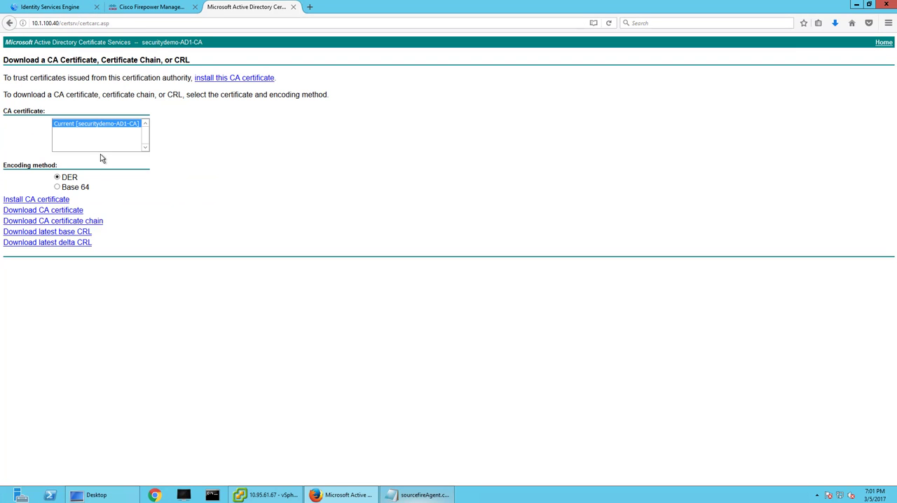
{"action": "left_click", "coordinate": [68, 189]}
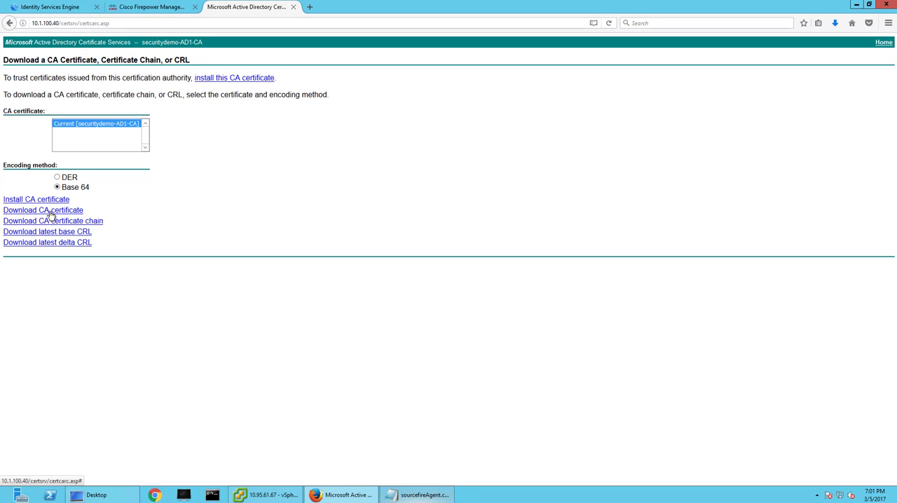
{"action": "left_click", "coordinate": [48, 211]}
{"action": "left_click", "coordinate": [482, 300]}
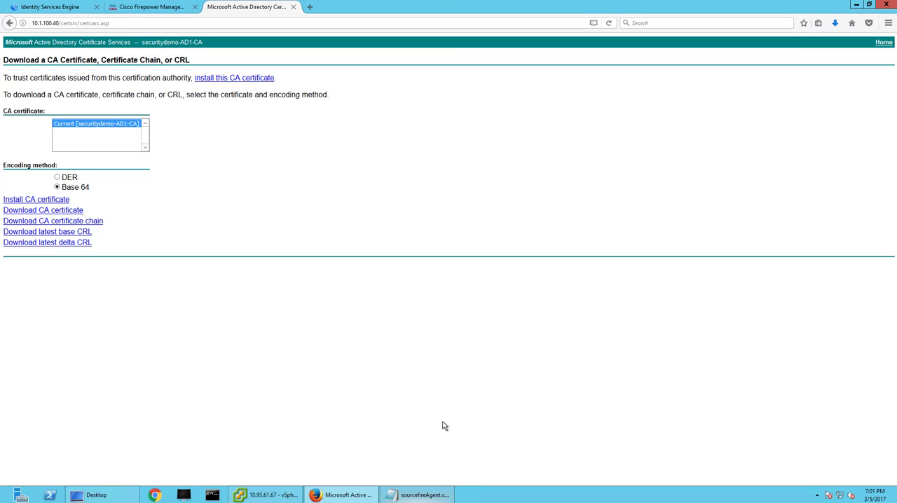
Switch to Cisco Firepower Management Center and open Object Management, reloading the page if it hangs.
{"action": "left_click", "coordinate": [144, 9]}
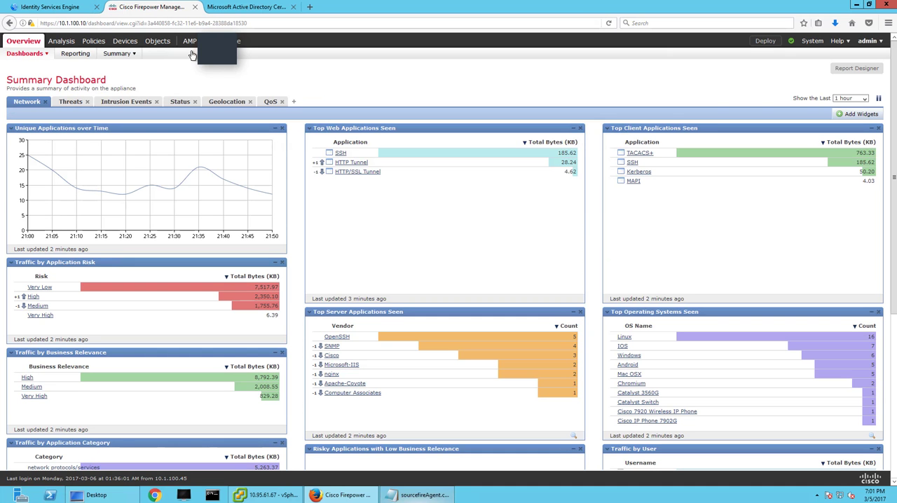
{"action": "mouse_move", "coordinate": [125, 42]}
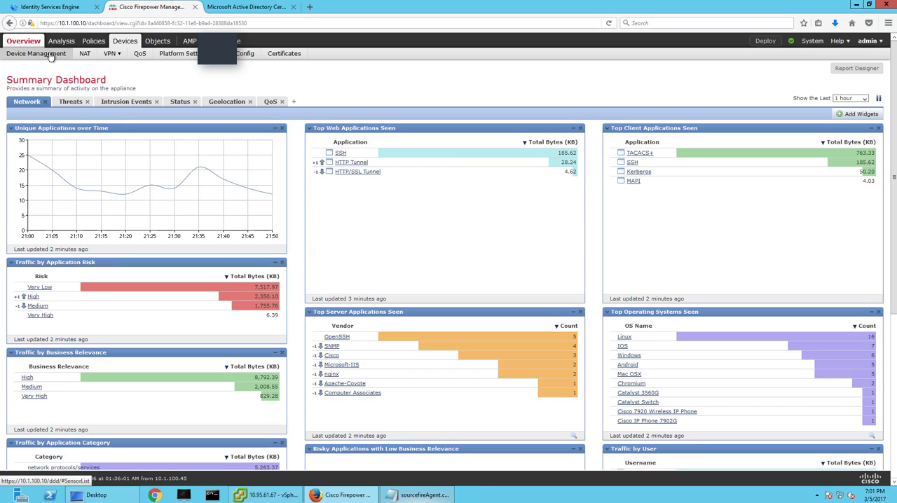
{"action": "mouse_move", "coordinate": [158, 41]}
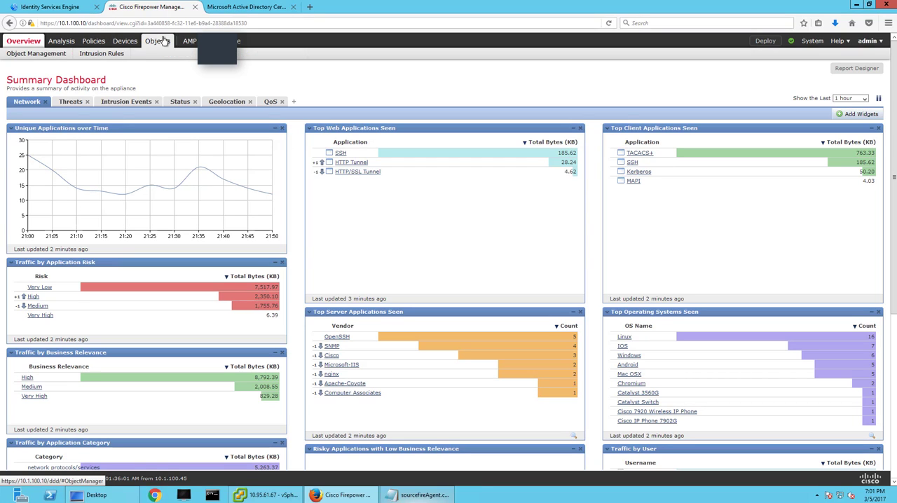
{"action": "left_click", "coordinate": [60, 56]}
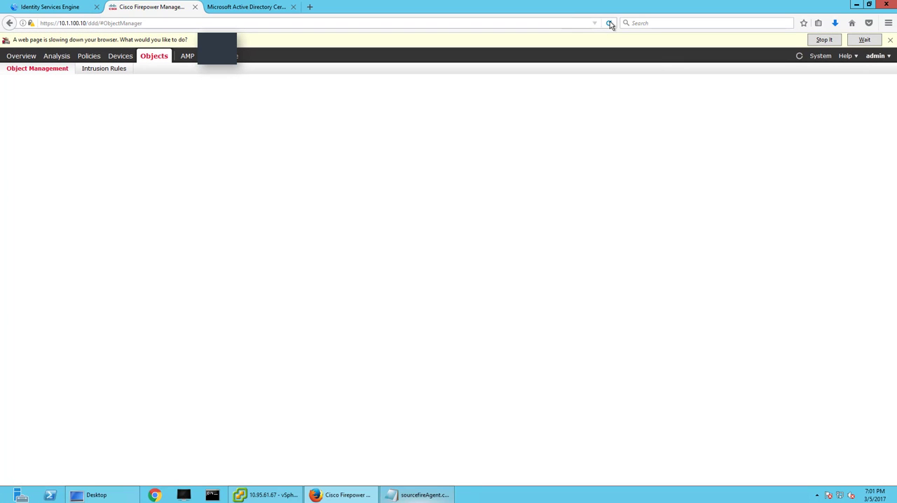
{"action": "left_click", "coordinate": [866, 40]}
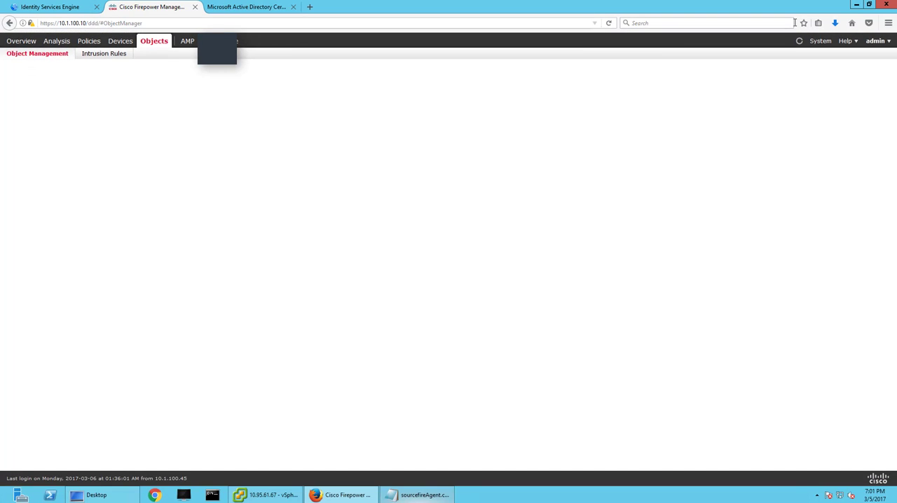
{"action": "left_click", "coordinate": [608, 24]}
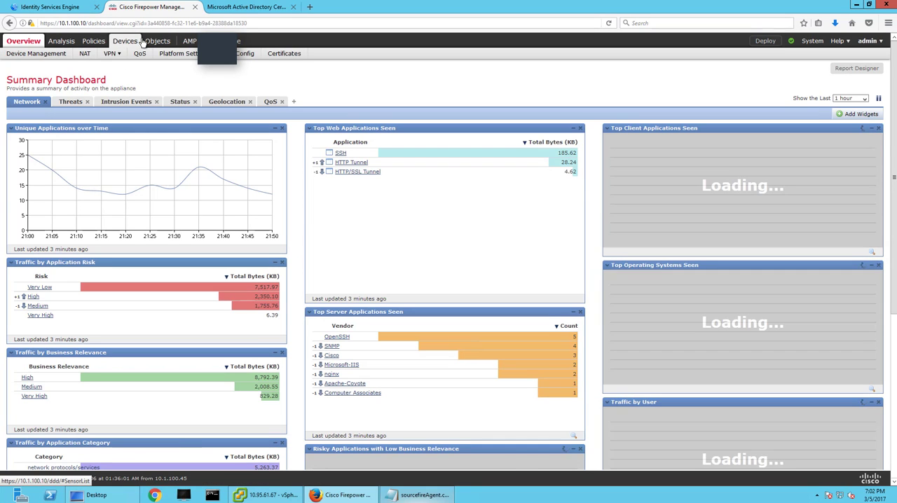
{"action": "mouse_move", "coordinate": [149, 44]}
{"action": "left_click", "coordinate": [56, 56]}
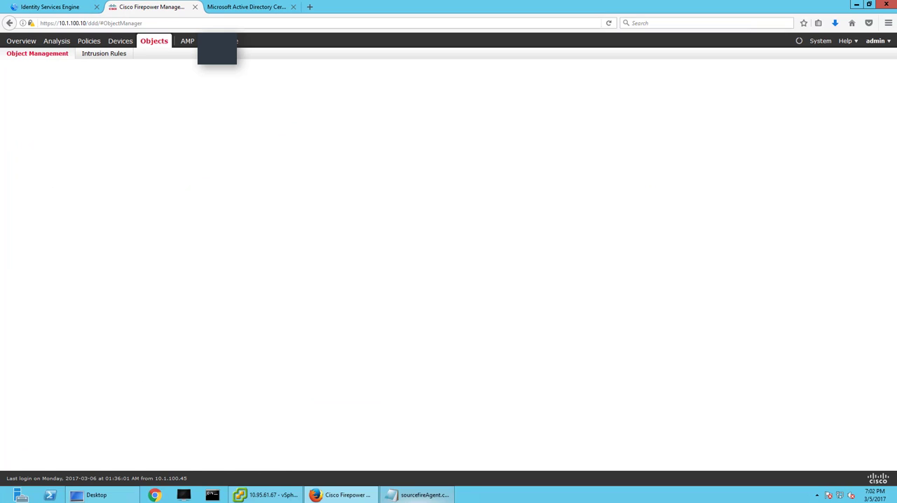
{"action": "left_click", "coordinate": [250, 495]}
{"action": "left_click", "coordinate": [249, 496]}
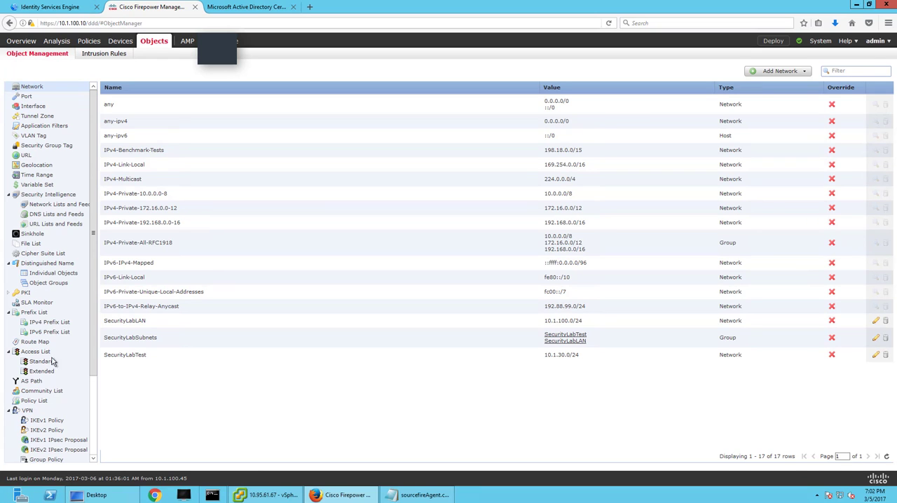
Import a PKI trusted CA named CA-ROOT from the downloaded CA certificate file and save it.
{"action": "left_click", "coordinate": [9, 293]}
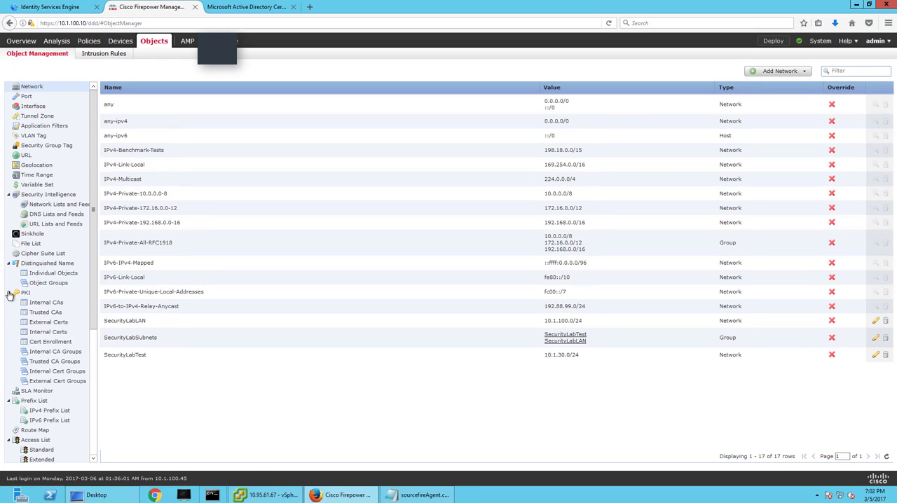
{"action": "left_click", "coordinate": [45, 313]}
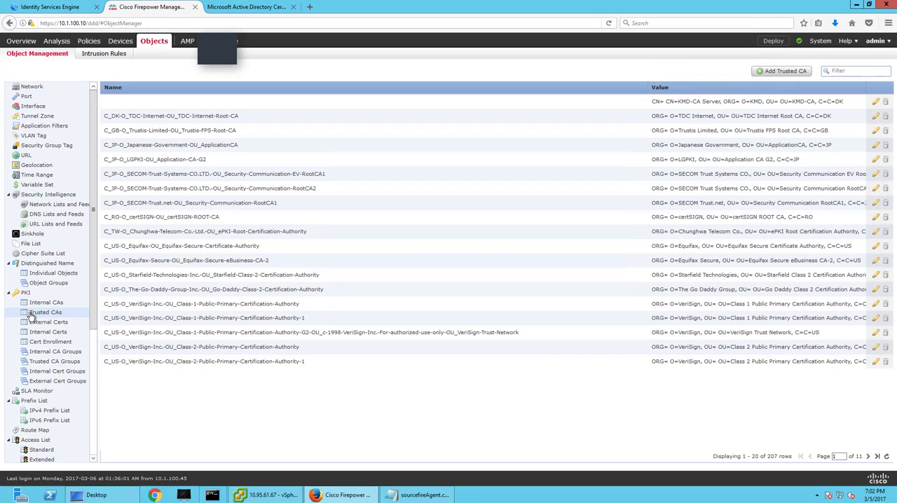
{"action": "left_click", "coordinate": [764, 72]}
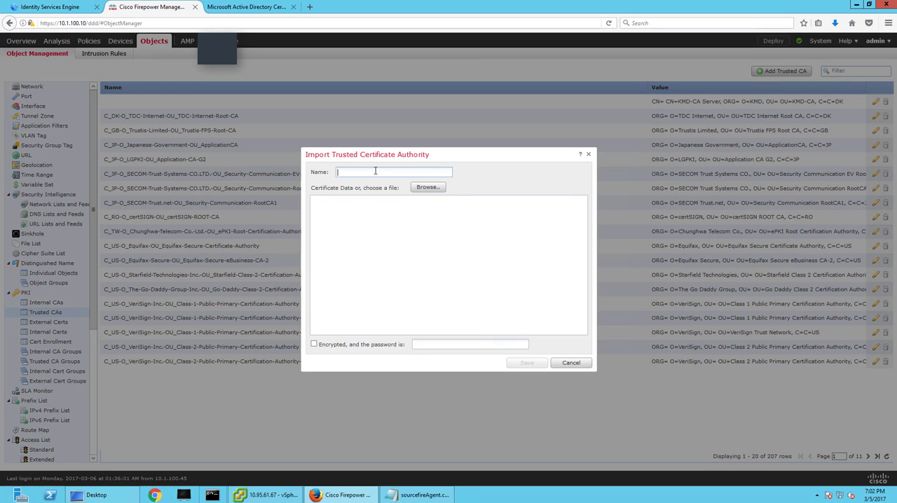
{"action": "type", "text": "CA-ROOT"}
{"action": "left_click", "coordinate": [427, 187]}
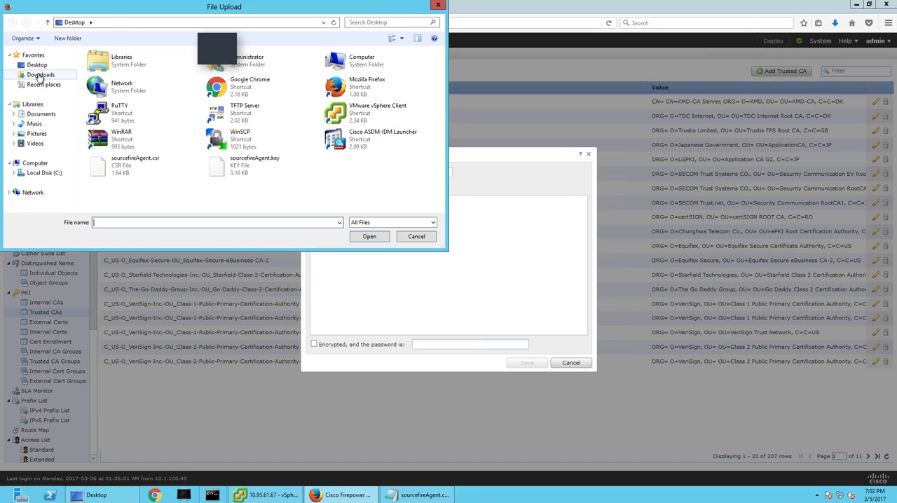
{"action": "left_click", "coordinate": [40, 74]}
{"action": "left_click", "coordinate": [98, 66]}
{"action": "left_click", "coordinate": [370, 236]}
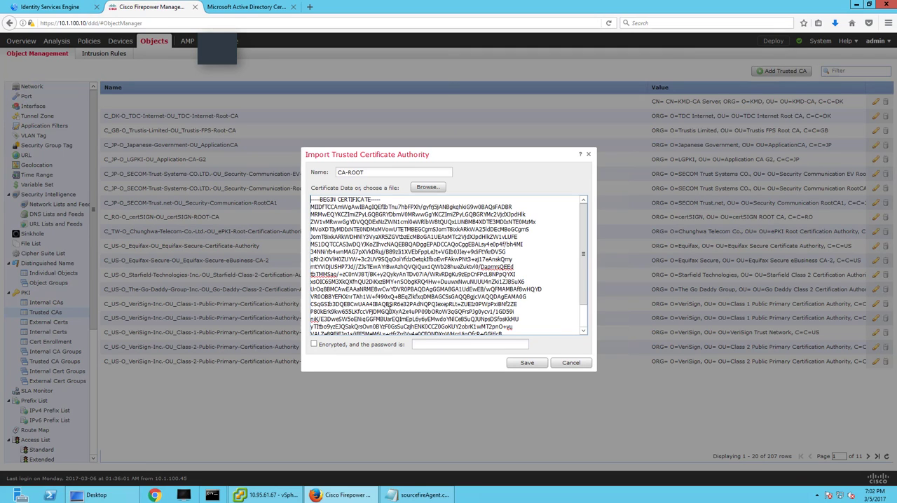
{"action": "scroll", "coordinate": [571, 317], "scroll_direction": "down", "scroll_amount": 1}
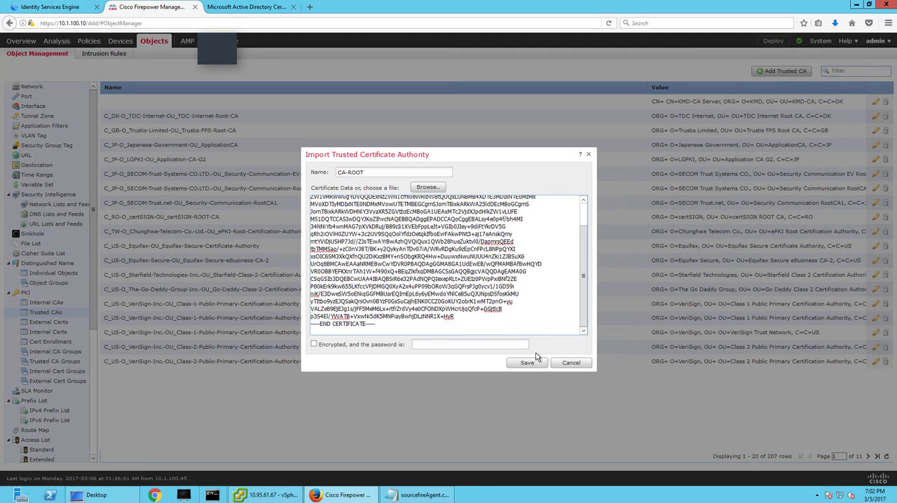
{"action": "left_click", "coordinate": [527, 362]}
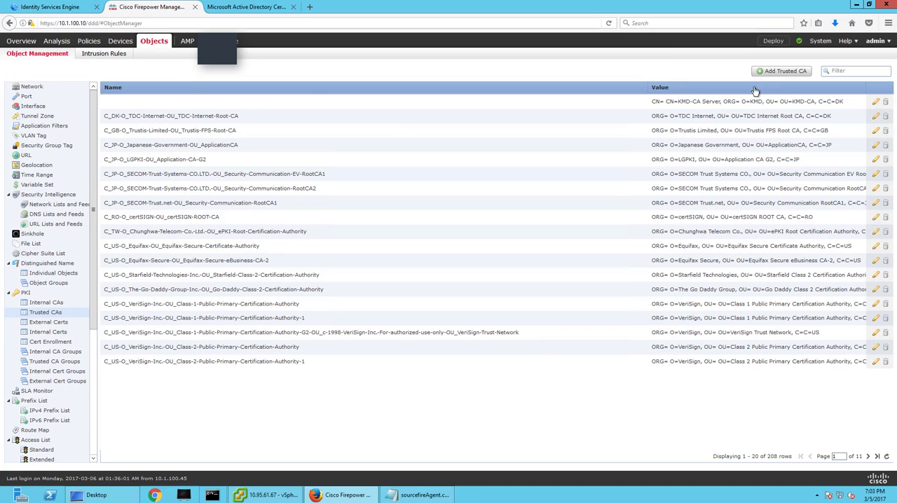
Open the Identity Sources page of the system integration settings.
{"action": "left_click", "coordinate": [821, 42]}
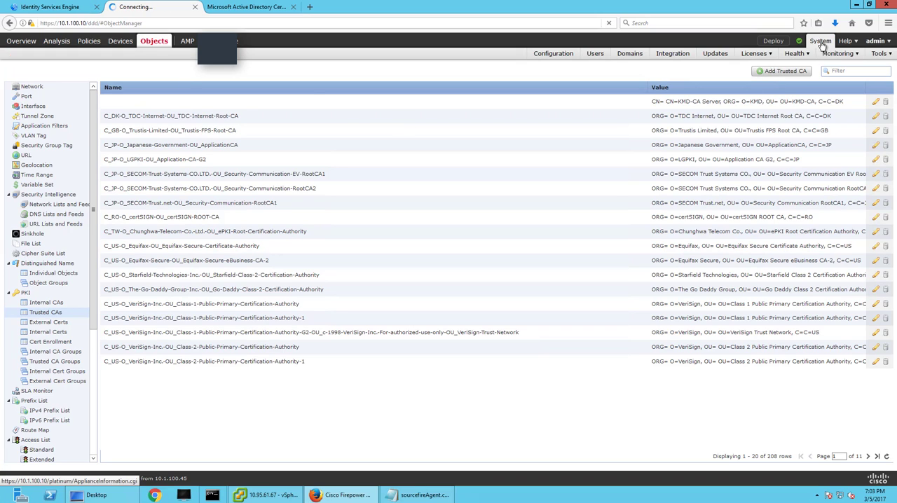
{"action": "left_click", "coordinate": [675, 59]}
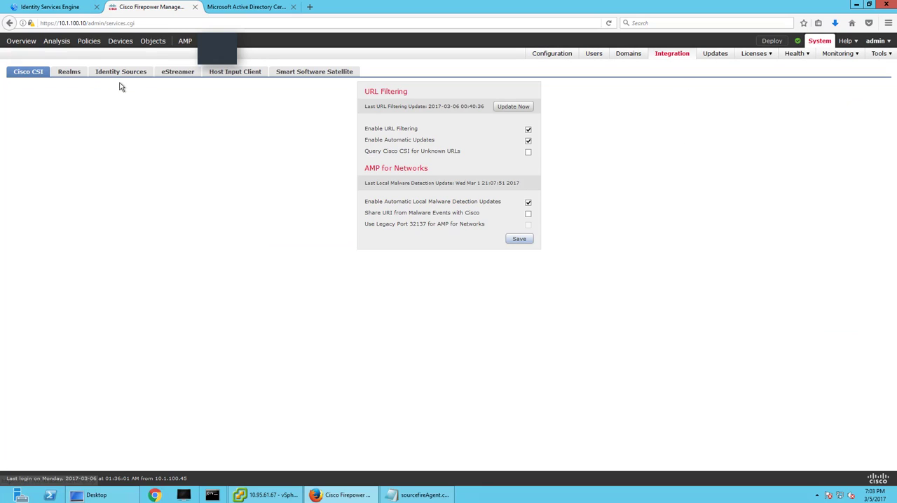
{"action": "left_click", "coordinate": [119, 76]}
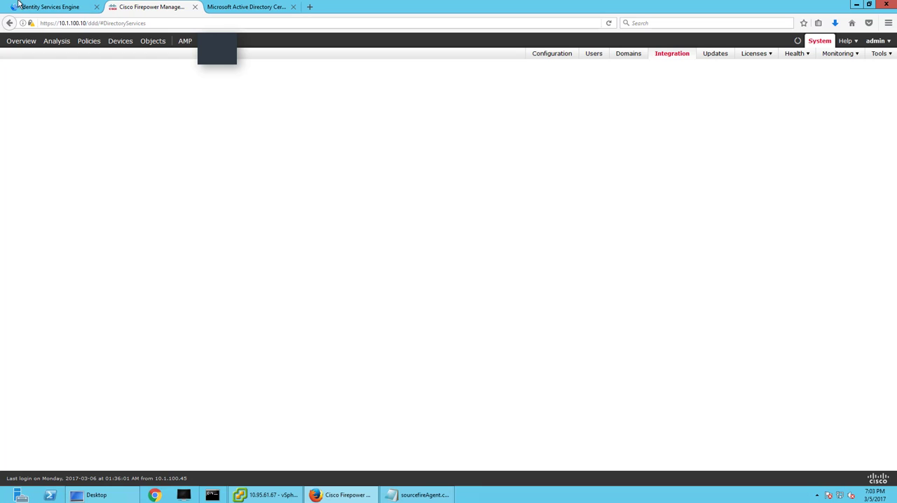
Switch to Identity Services Engine and review its trusted certificates and system certificates.
{"action": "left_click", "coordinate": [49, 7]}
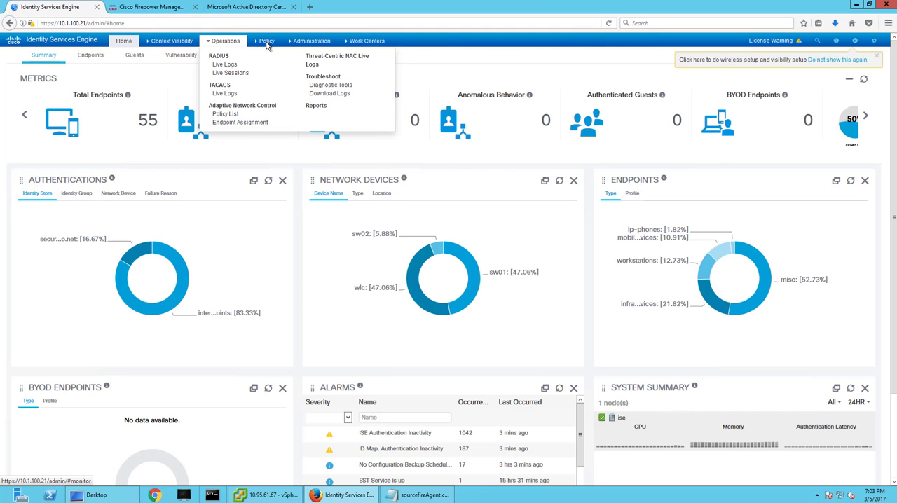
{"action": "mouse_move", "coordinate": [309, 42]}
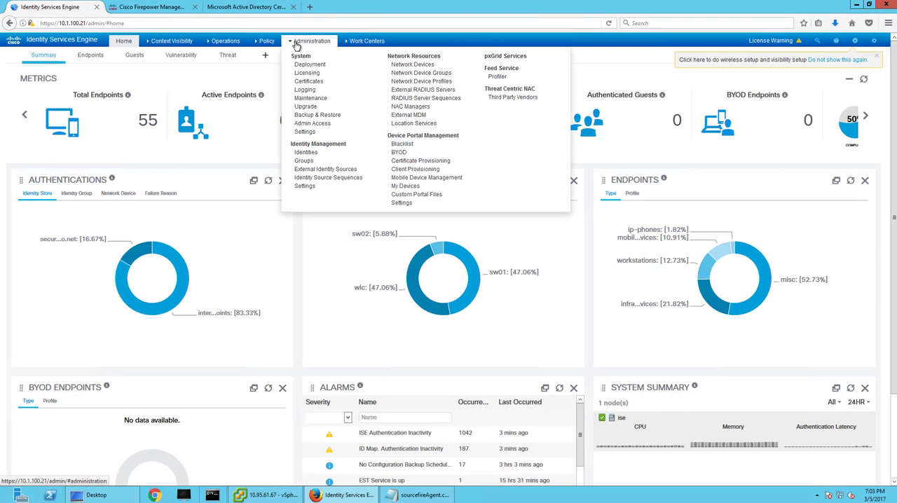
{"action": "left_click", "coordinate": [307, 81]}
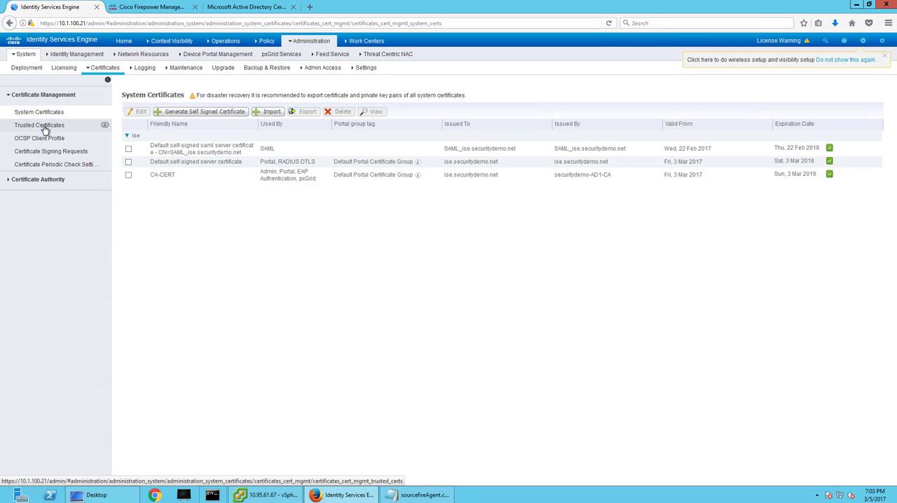
{"action": "left_click", "coordinate": [39, 126]}
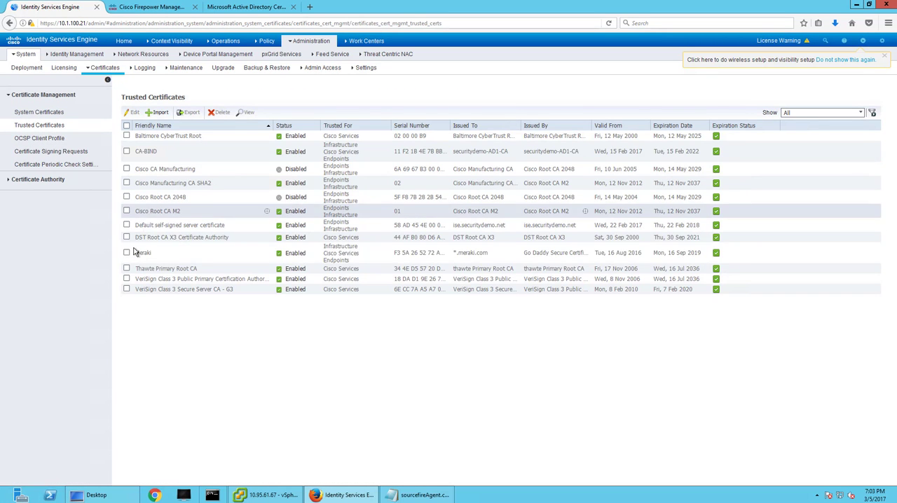
{"action": "left_click", "coordinate": [14, 117]}
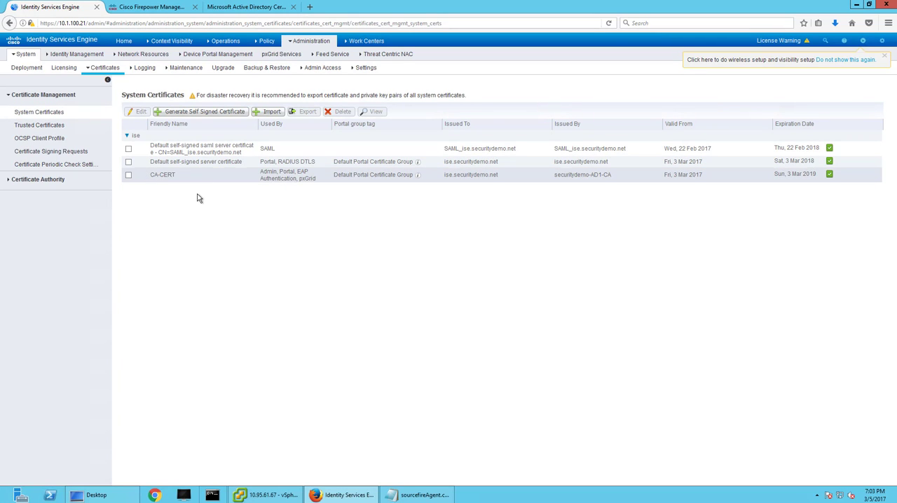
In Firepower Management Center, set the Identity Services Engine source's primary host to 10.1.100.21 and both pxGrid and MNT server CAs to CA-ROOT.
{"action": "left_click", "coordinate": [163, 7]}
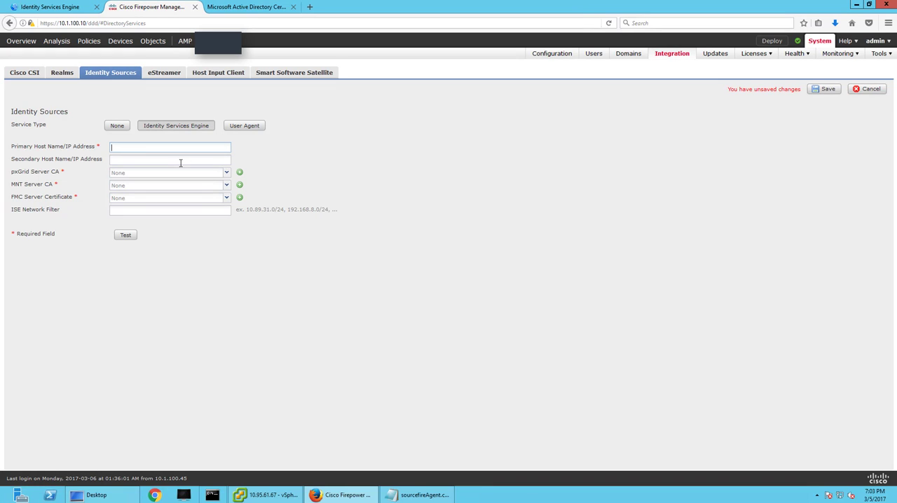
{"action": "type", "text": ".21"}
{"action": "left_click", "coordinate": [228, 174]}
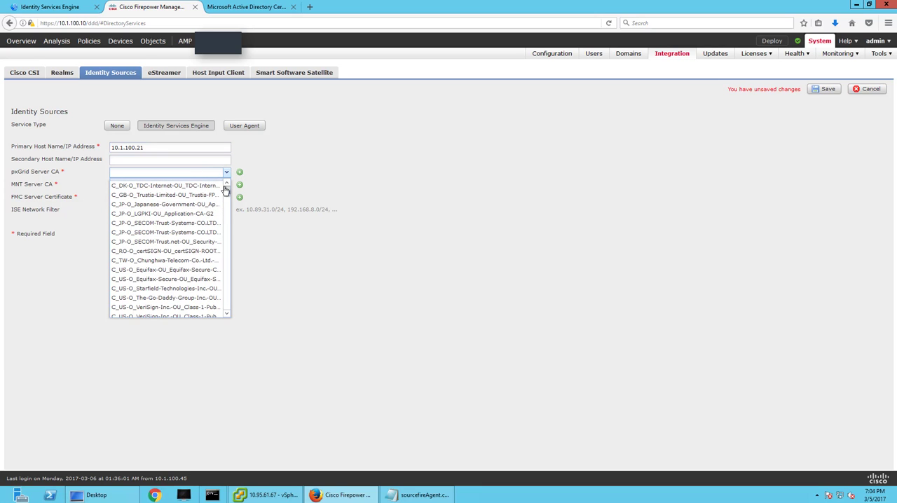
{"action": "mouse_move", "coordinate": [226, 190]}
{"action": "left_mouse_down"}
{"action": "mouse_move", "coordinate": [226, 316]}
{"action": "mouse_move", "coordinate": [229, 174]}
{"action": "mouse_move", "coordinate": [226, 217]}
{"action": "mouse_move", "coordinate": [227, 202]}
{"action": "left_mouse_up"}
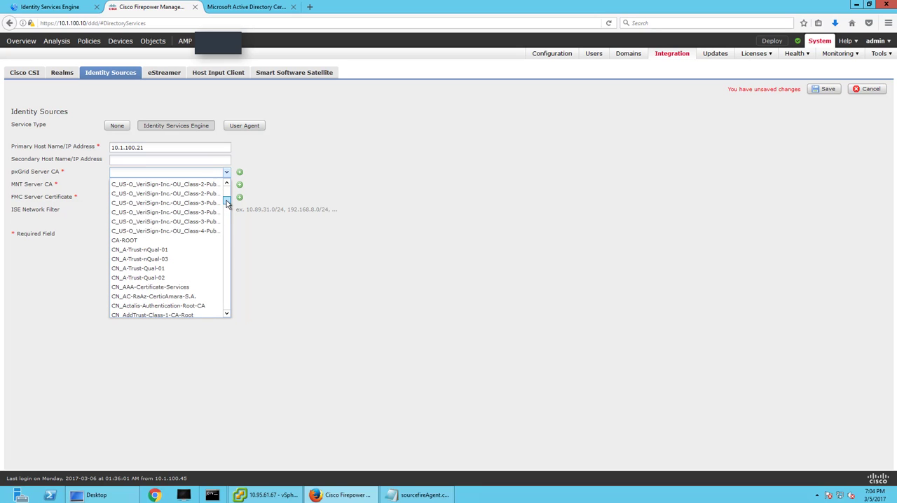
{"action": "left_click", "coordinate": [137, 239]}
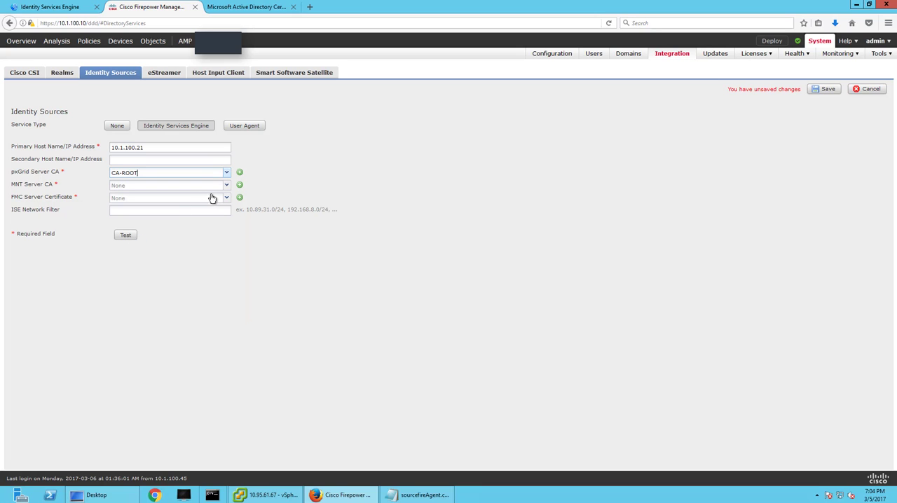
{"action": "left_click", "coordinate": [225, 187]}
{"action": "mouse_move", "coordinate": [226, 208]}
{"action": "left_mouse_down"}
{"action": "mouse_move", "coordinate": [229, 292]}
{"action": "mouse_move", "coordinate": [230, 222]}
{"action": "left_mouse_up"}
{"action": "left_click", "coordinate": [146, 238]}
Add an FMC server certificate named CA-SIGNED from certnew(1) and the desktop key file sourcefireAgent.key, and save it.
{"action": "left_click", "coordinate": [239, 197]}
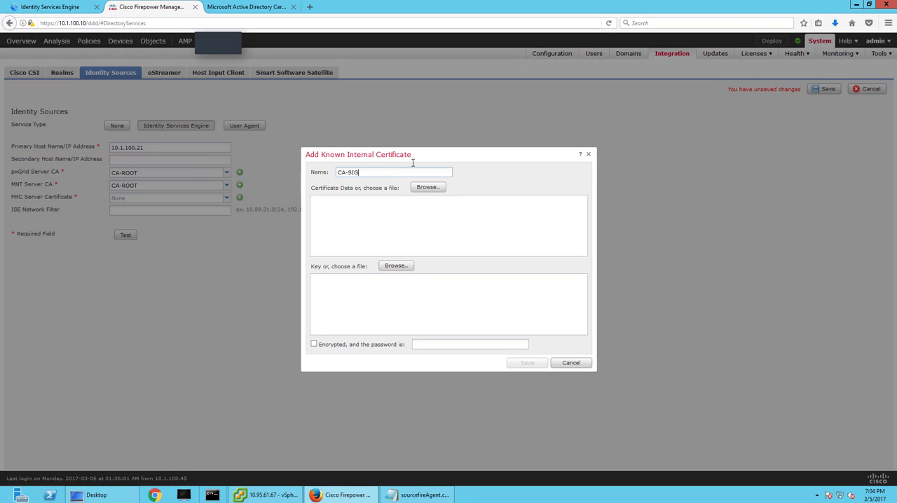
{"action": "left_click", "coordinate": [438, 190]}
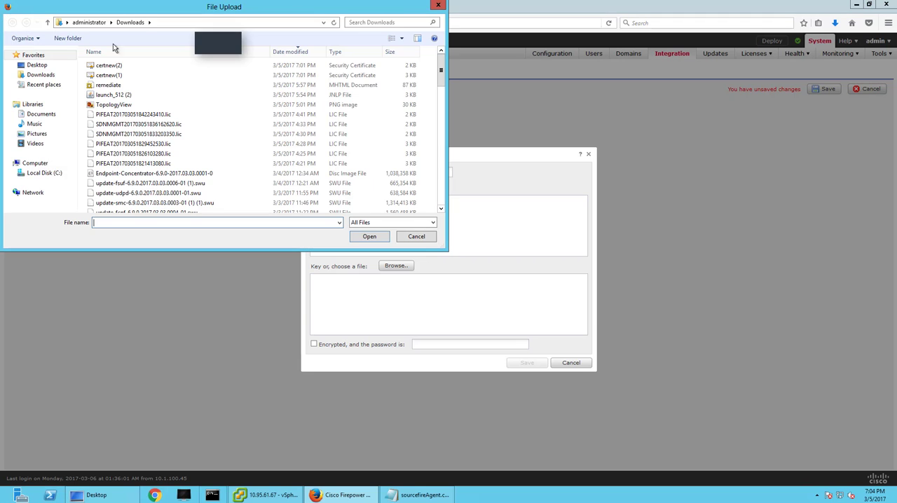
{"action": "double_click", "coordinate": [107, 75]}
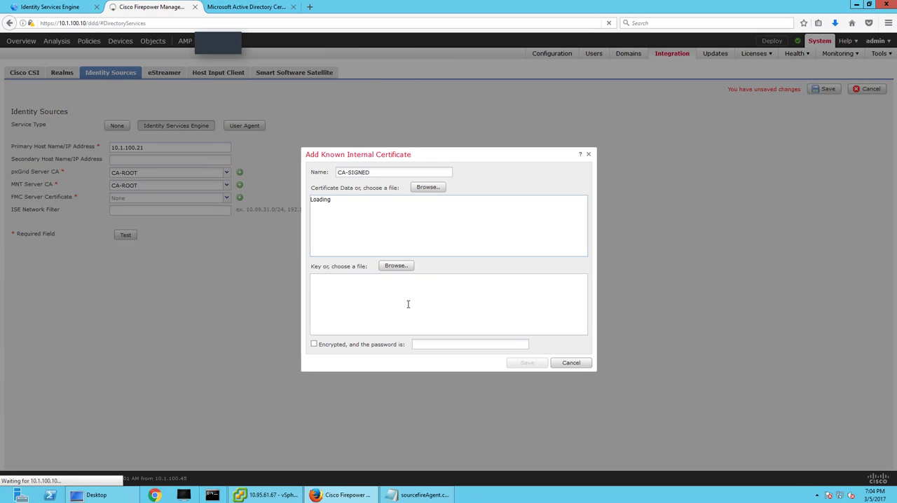
{"action": "left_click", "coordinate": [395, 265]}
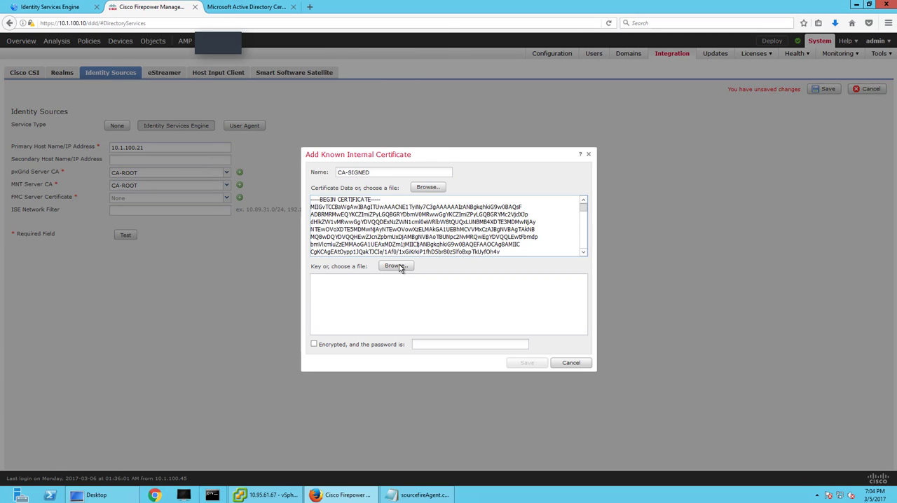
{"action": "left_click", "coordinate": [72, 65]}
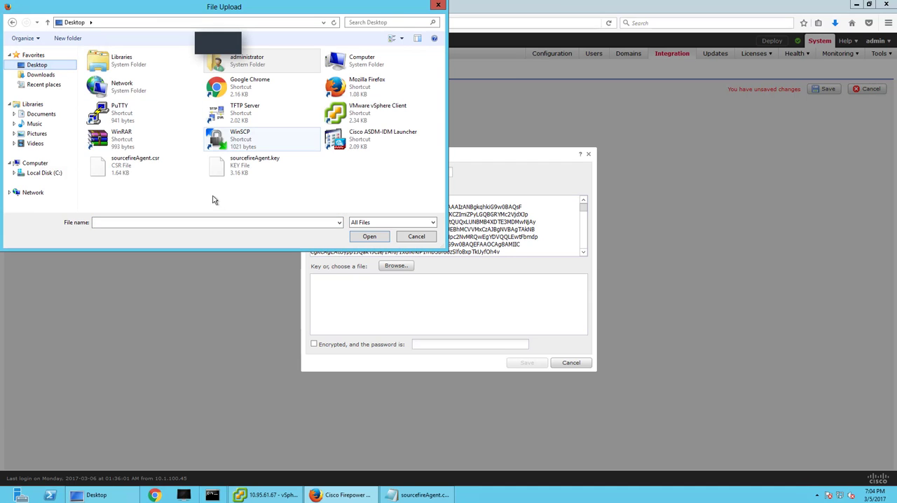
{"action": "double_click", "coordinate": [235, 168]}
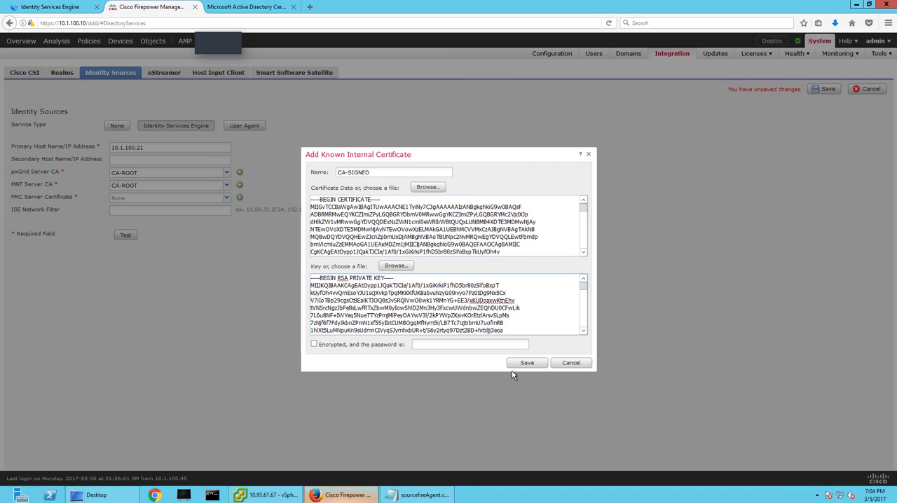
{"action": "left_click", "coordinate": [527, 363]}
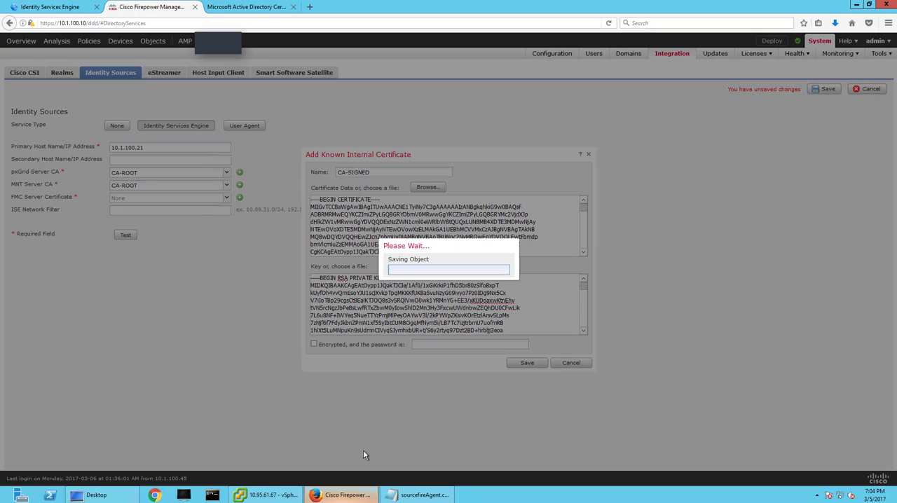
Switch to Identity Services Engine and open the pxGrid Services client list.
{"action": "left_click", "coordinate": [70, 10]}
{"action": "mouse_move", "coordinate": [308, 41]}
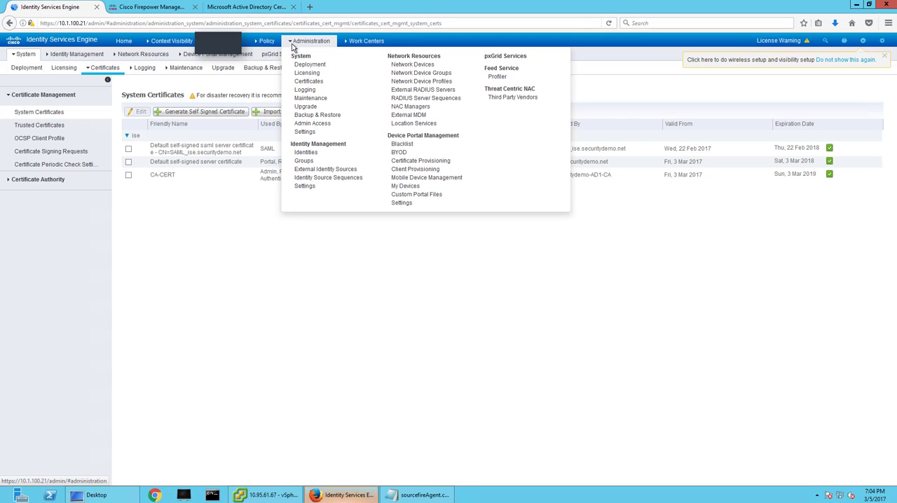
{"action": "left_click", "coordinate": [505, 56]}
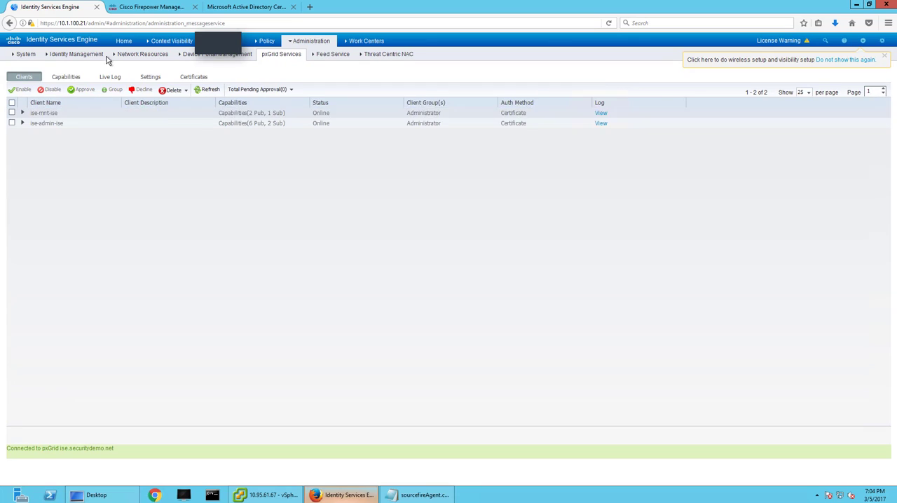
Return to Firepower Management Center, test the ISE connection, view the additional logs and close the status message.
{"action": "left_click", "coordinate": [148, 7]}
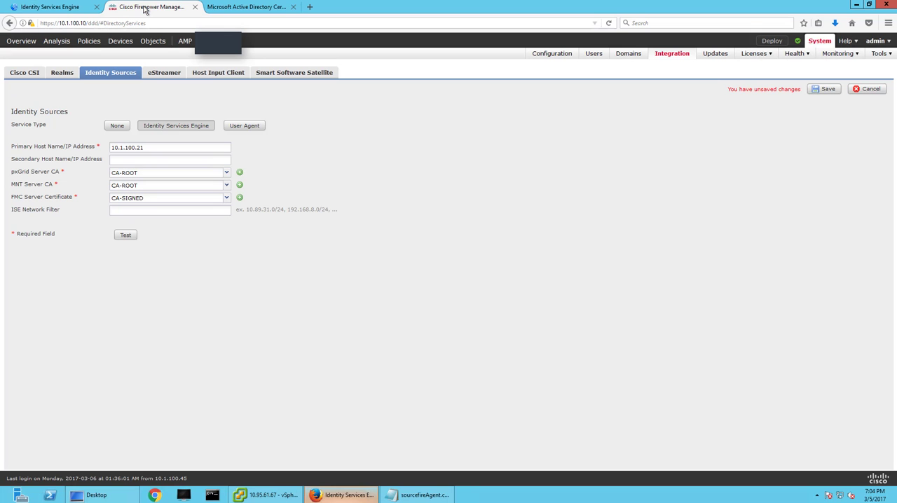
{"action": "left_click", "coordinate": [124, 235]}
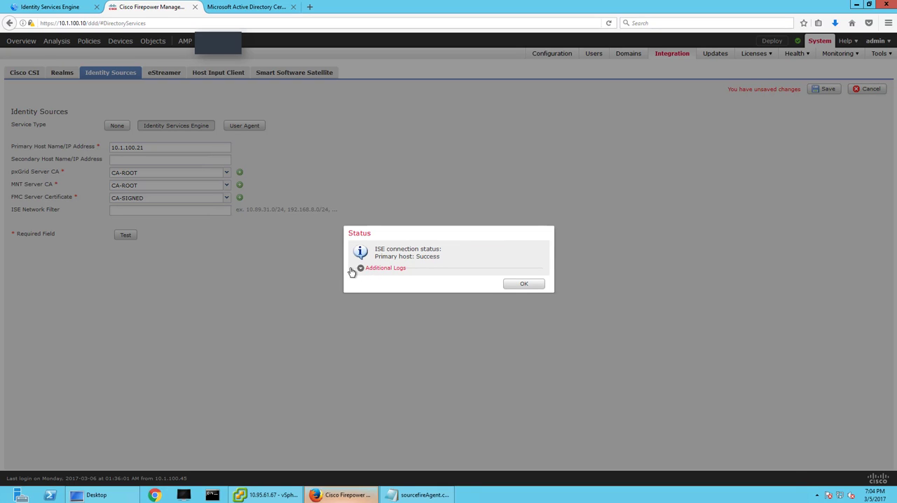
{"action": "left_click", "coordinate": [359, 269]}
{"action": "left_click", "coordinate": [524, 362]}
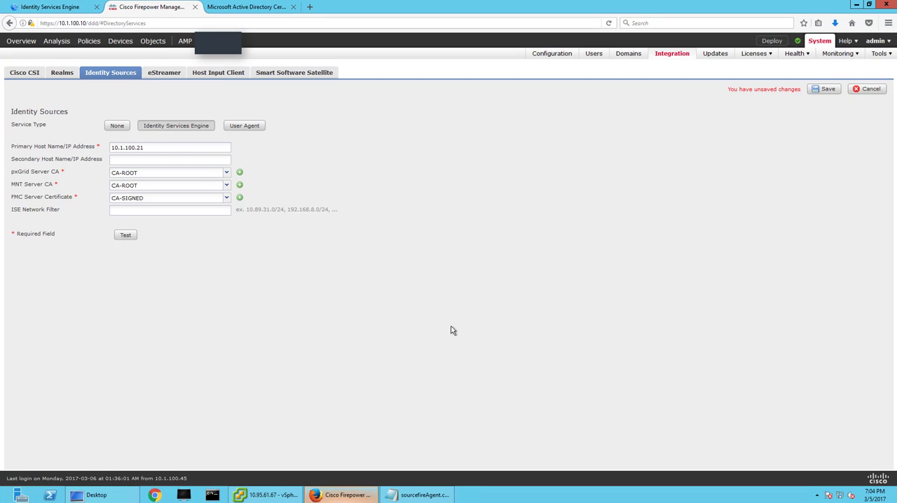
Refresh the pxGrid client list in Identity Services Engine and check for the Firepower client entry.
{"action": "left_click", "coordinate": [74, 8]}
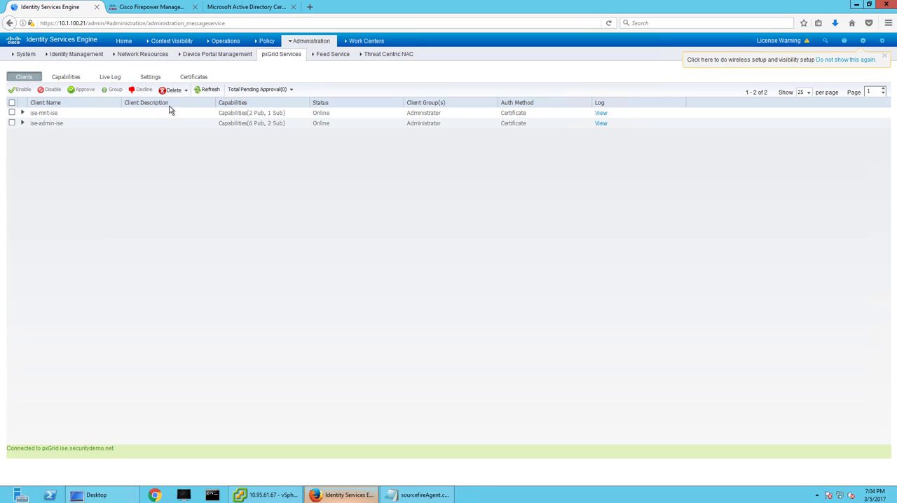
{"action": "left_click", "coordinate": [205, 91]}
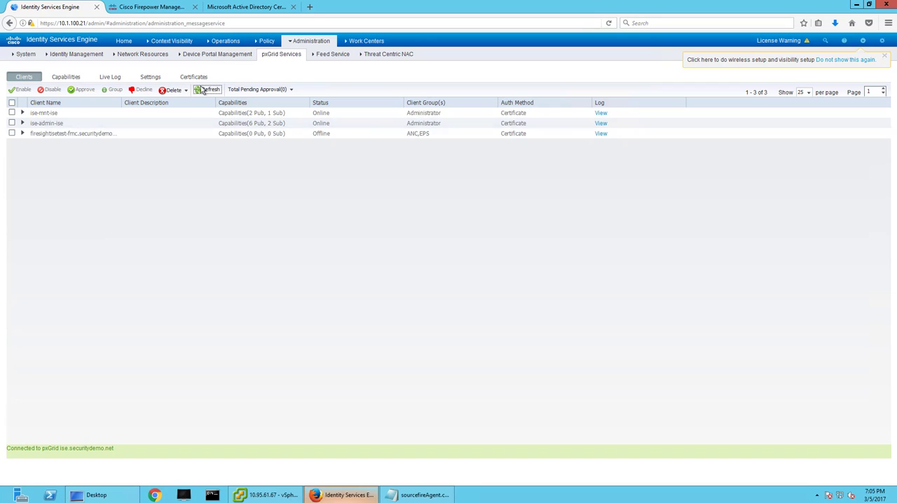
{"action": "left_click", "coordinate": [205, 90]}
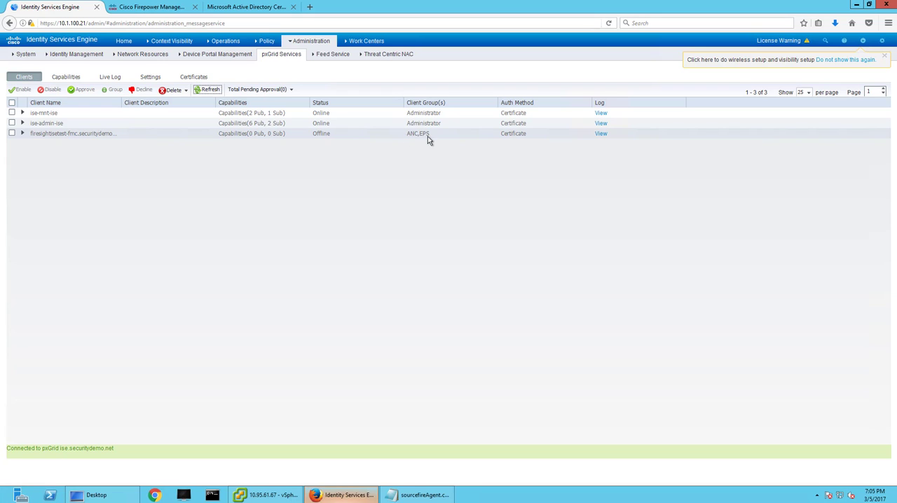
{"action": "left_click", "coordinate": [223, 41]}
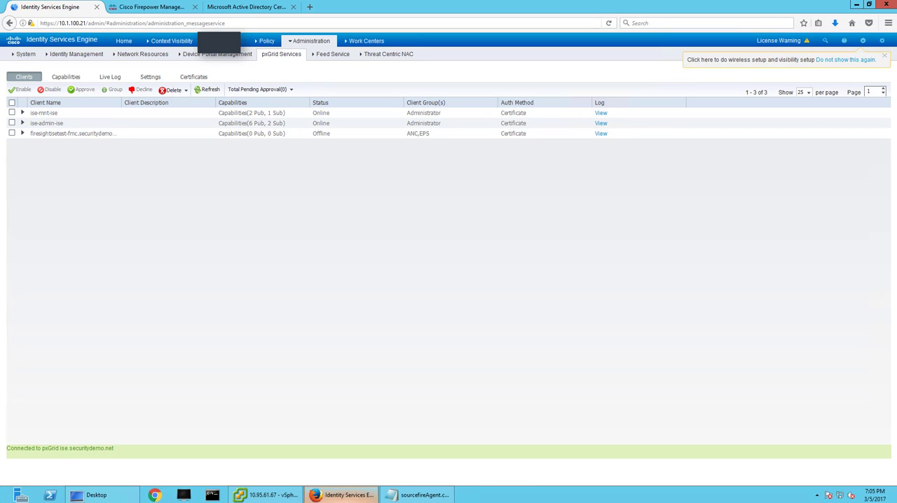
Return to Firepower Management Center and save the identity source configuration.
{"action": "left_click", "coordinate": [150, 8]}
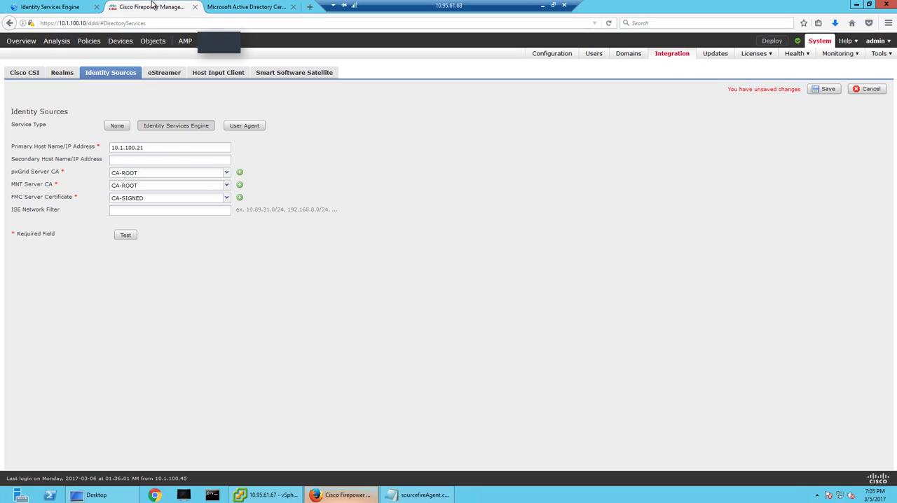
{"action": "left_click", "coordinate": [825, 89]}
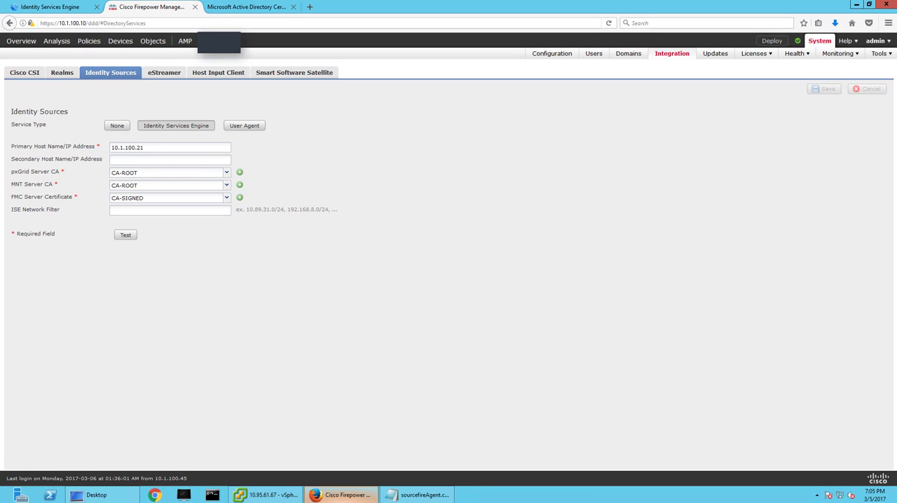
Start a new AD realm named AD1 with primary domain securitydemo.net, and enter the AD join username and password.
{"action": "left_click", "coordinate": [59, 74]}
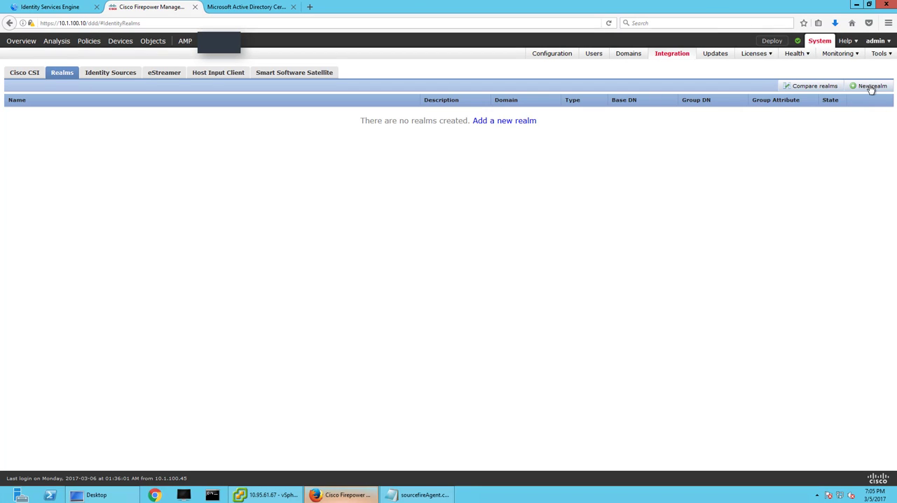
{"action": "left_click", "coordinate": [871, 87]}
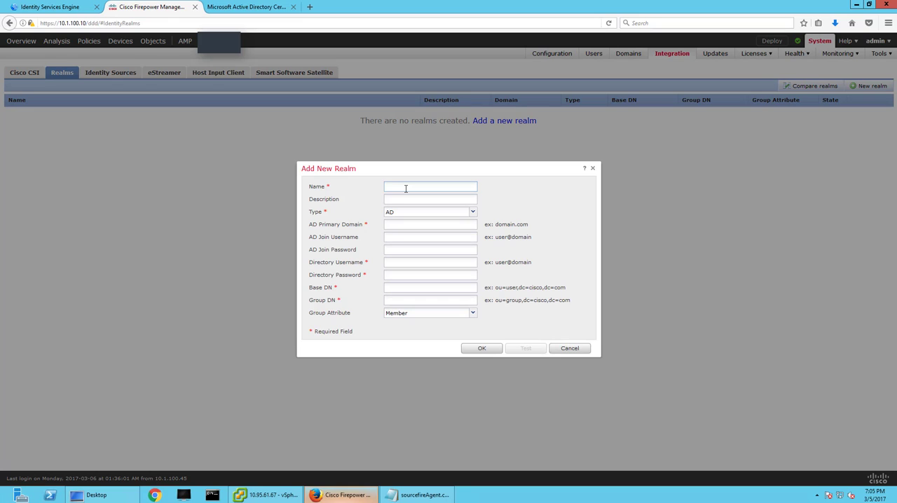
{"action": "key", "text": "Tab"}
{"action": "key", "text": "Tab"}
{"action": "left_click", "coordinate": [413, 224]}
{"action": "type", "text": "securitydemo.net"}
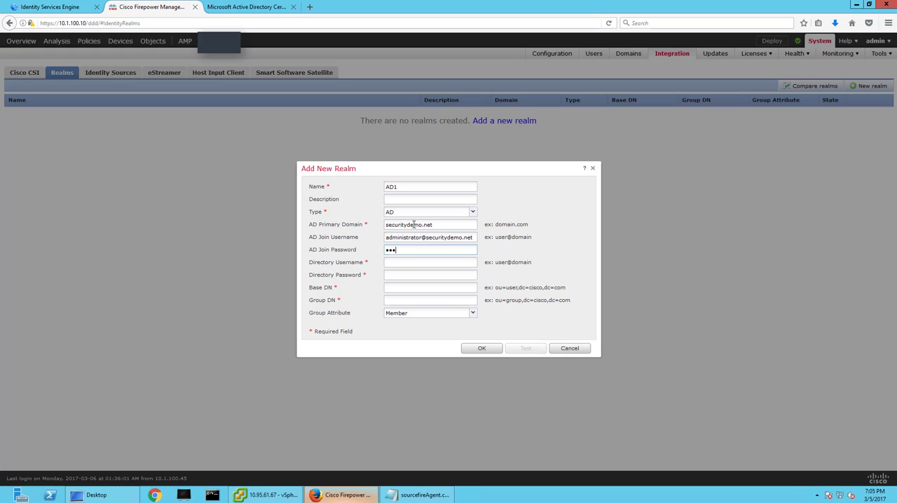
{"action": "type", "text": "1"}
{"action": "key", "text": "Tab"}
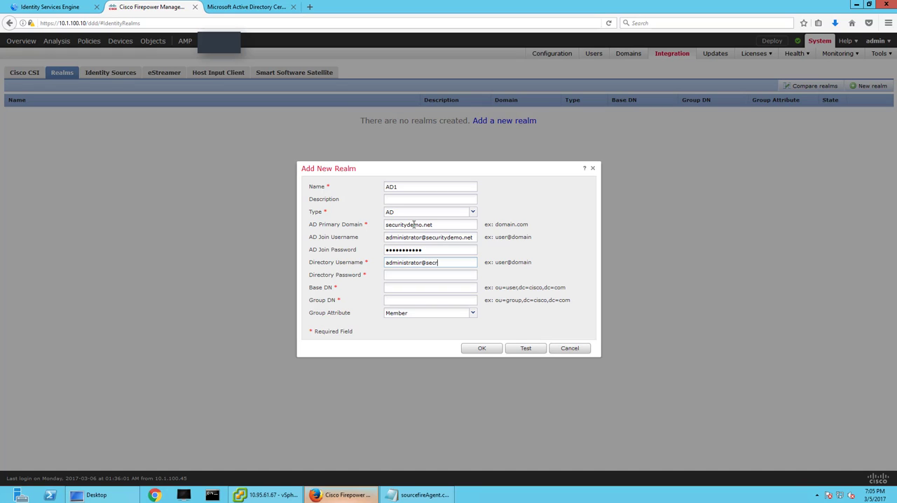
Fill in the realm's directory username and directory password with the domain administrator's credentials.
{"action": "type", "text": "ydem"}
{"action": "type", "text": "1"}
{"action": "key", "text": "Tab"}
Set the realm's Base DN and Group DN to cn=users,dc=securitydemo,dc=net and test the AD join.
{"action": "type", "text": "cn=user"}
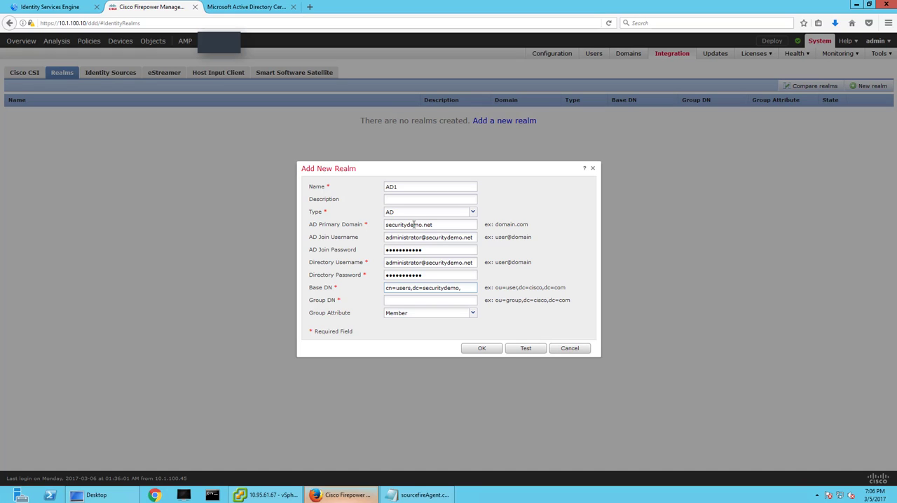
{"action": "type", "text": "net"}
{"action": "triple_click", "coordinate": [432, 287]}
{"action": "key", "text": "ctrl+c"}
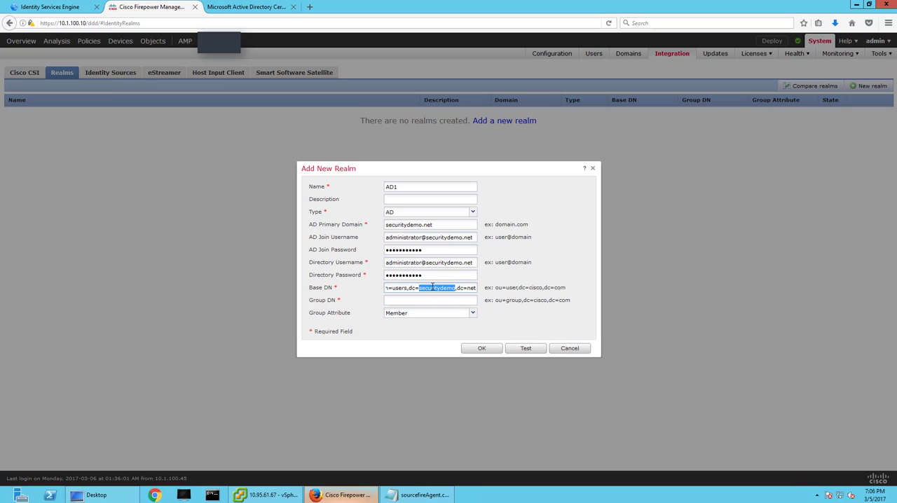
{"action": "left_click", "coordinate": [421, 301]}
{"action": "key", "text": "ctrl+v"}
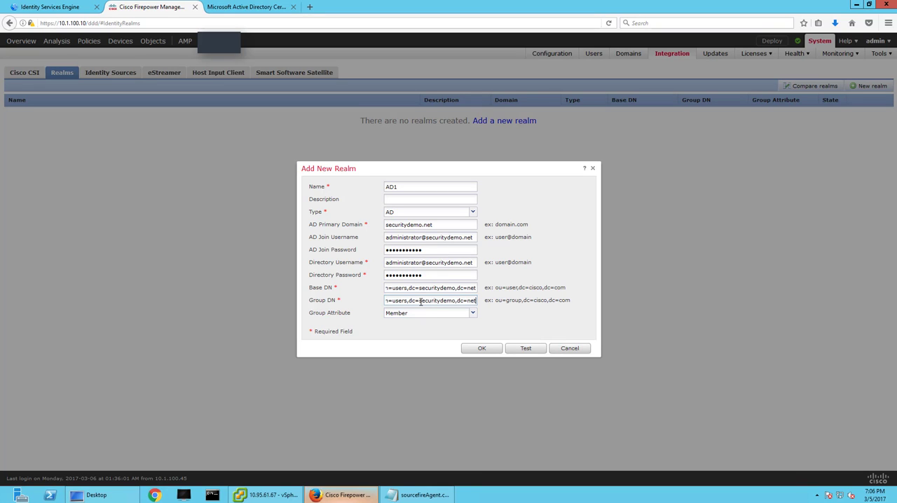
{"action": "left_click", "coordinate": [536, 350]}
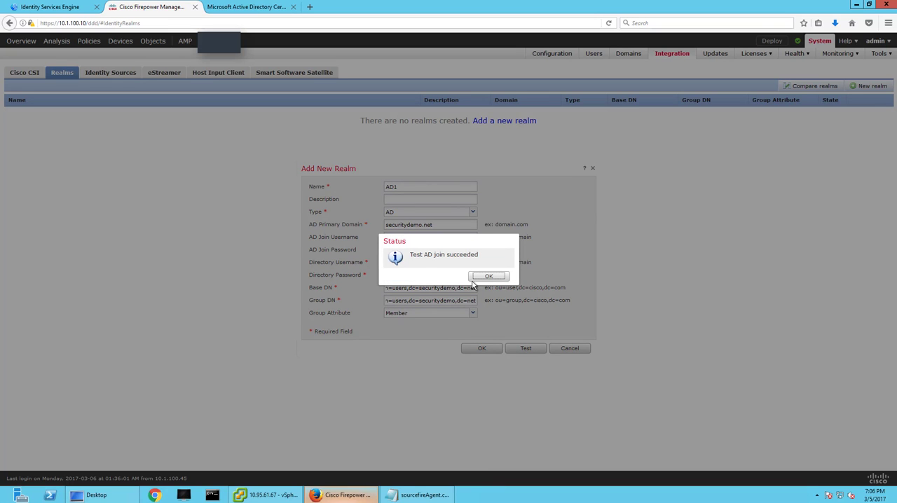
Confirm the new AD1 realm, then add and test the directory server 10.1.100.40 on port 389 without encryption.
{"action": "left_click", "coordinate": [488, 276]}
{"action": "left_click", "coordinate": [484, 349]}
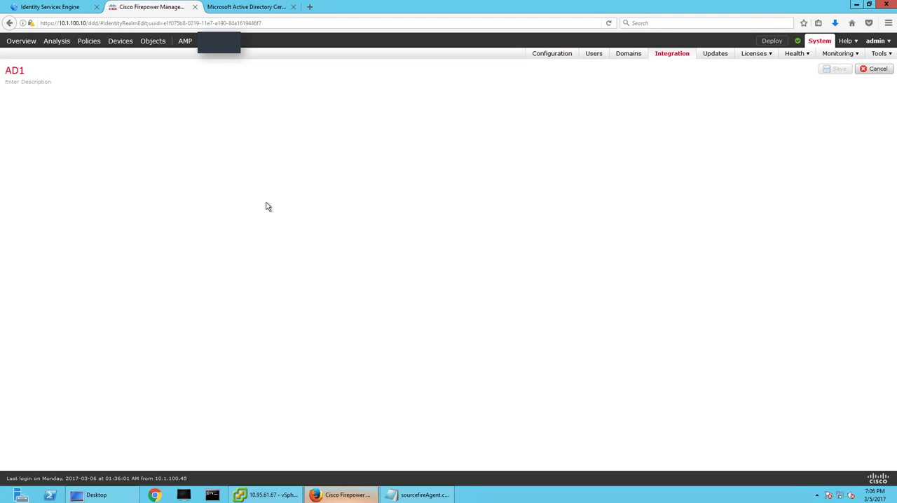
{"action": "left_click", "coordinate": [868, 116]}
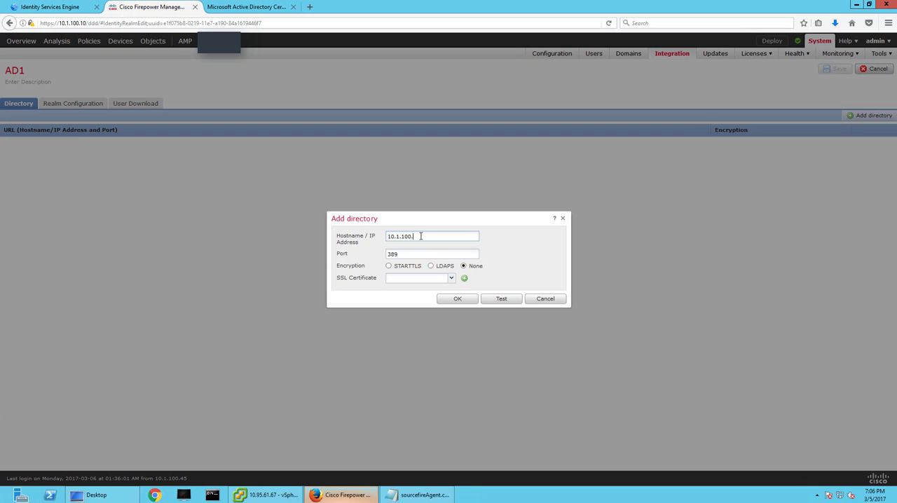
{"action": "left_click", "coordinate": [498, 299]}
{"action": "left_click", "coordinate": [501, 278]}
{"action": "left_click", "coordinate": [449, 301]}
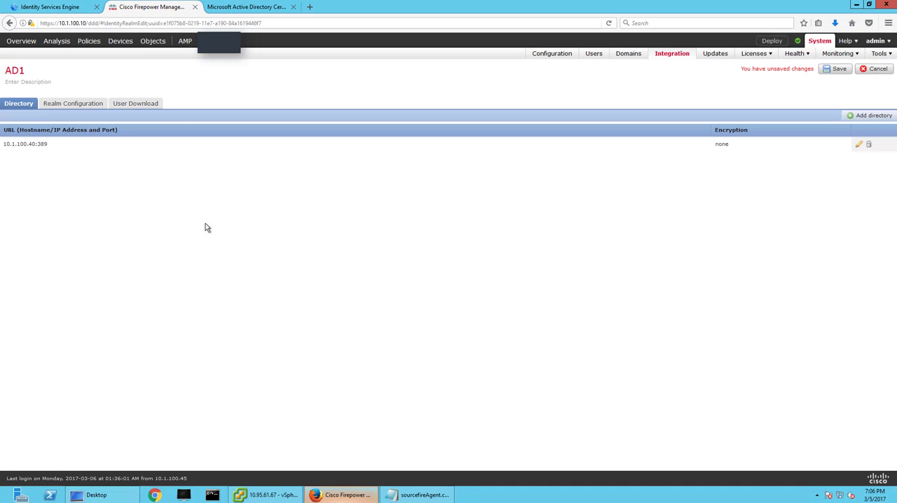
Enable downloading of users and groups for AD1, include all available groups from DnsAdmins through Enterprise Admins, and save the realm.
{"action": "left_click", "coordinate": [73, 108]}
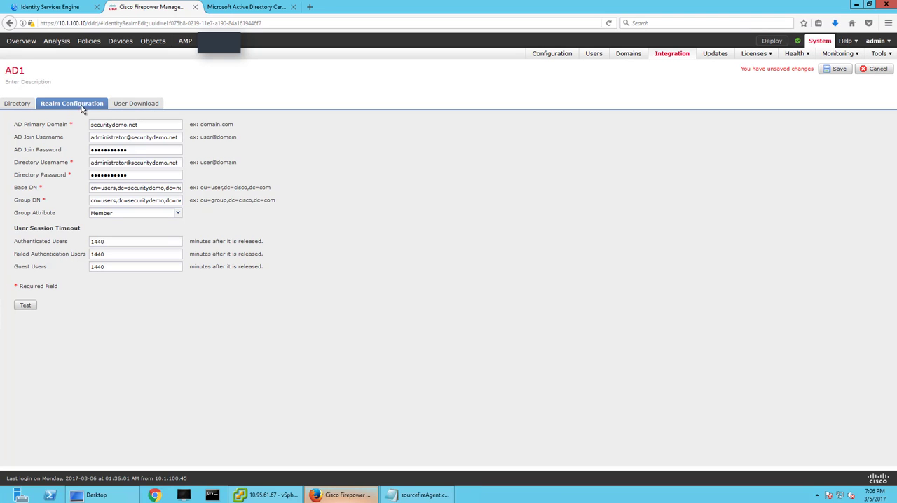
{"action": "left_click", "coordinate": [146, 106]}
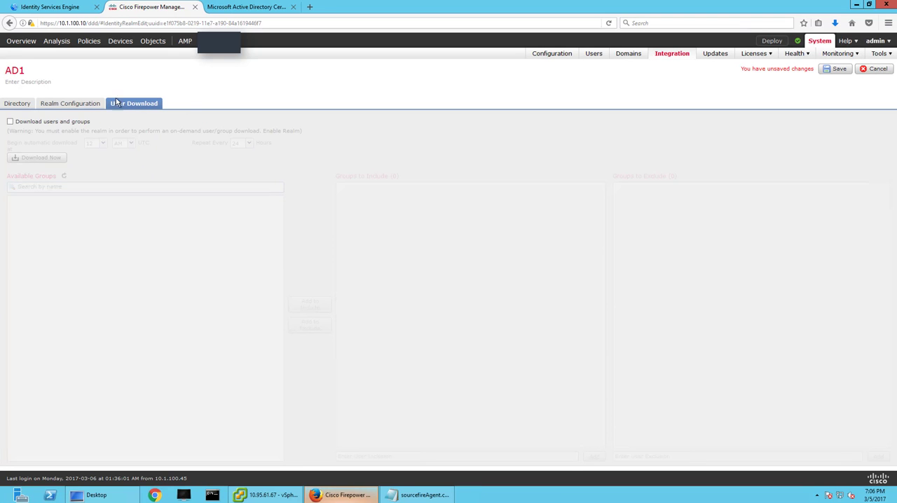
{"action": "left_click", "coordinate": [11, 122]}
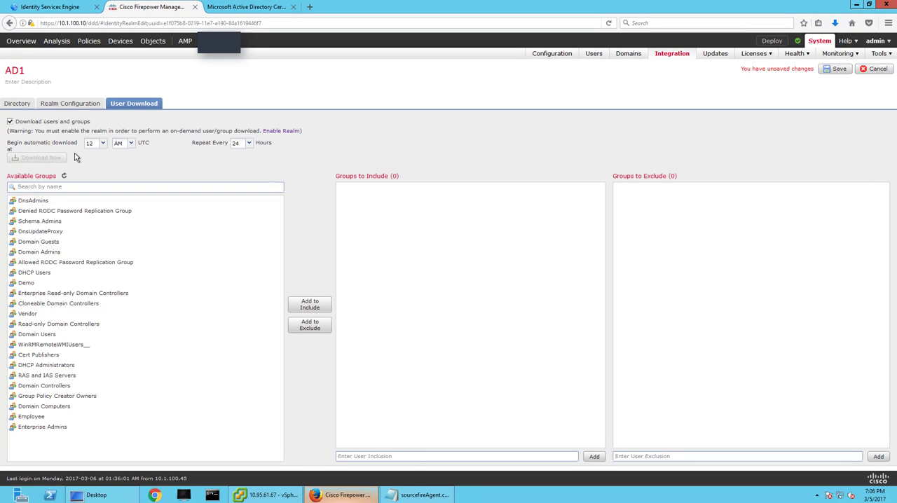
{"action": "left_click", "coordinate": [50, 201]}
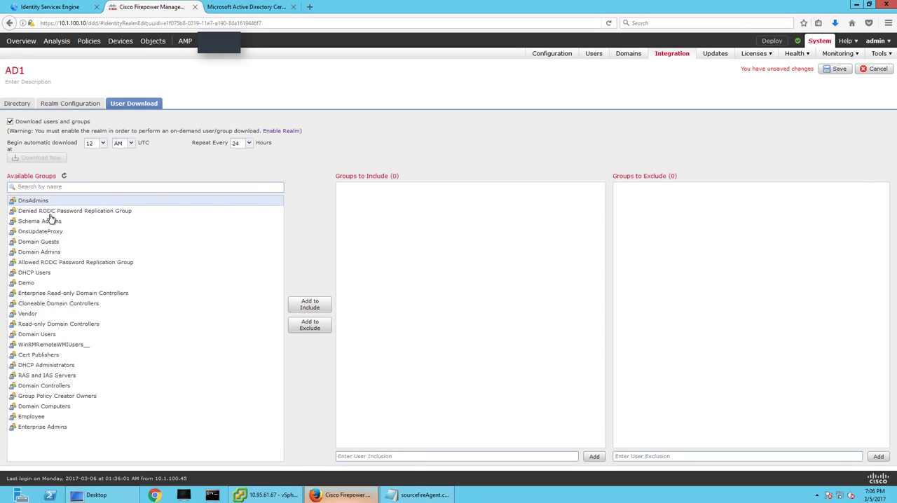
{"action": "left_click", "coordinate": [56, 428], "text": "shift"}
{"action": "left_click", "coordinate": [323, 304]}
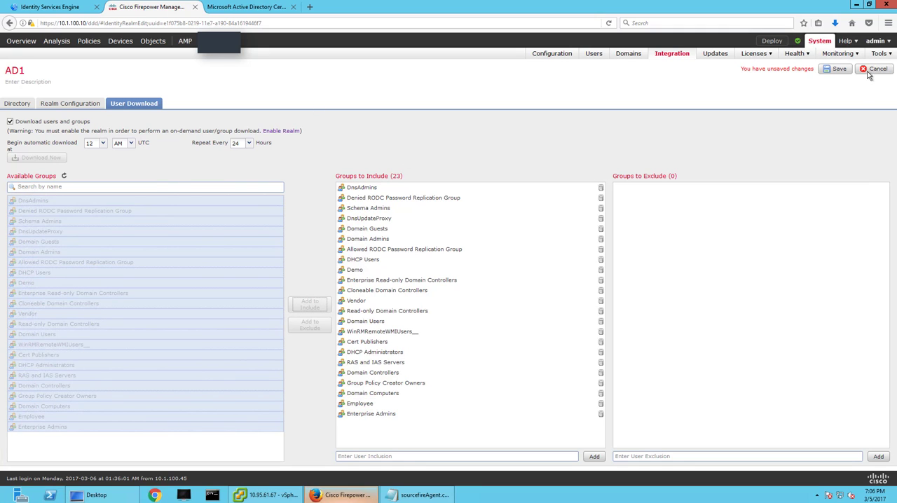
{"action": "left_click", "coordinate": [834, 69]}
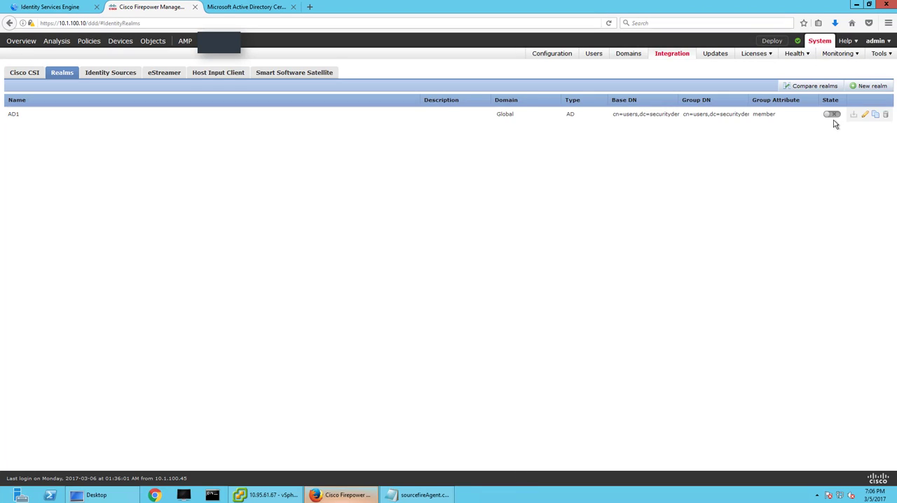
Enable the AD1 realm and download its users and groups, checking the download task in the Message Center.
{"action": "left_click", "coordinate": [833, 115]}
{"action": "left_click", "coordinate": [854, 115]}
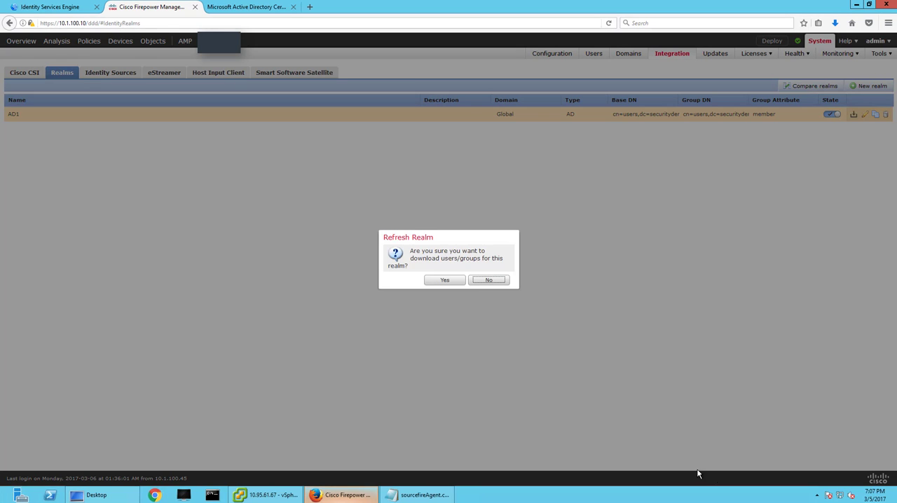
{"action": "left_click", "coordinate": [440, 282]}
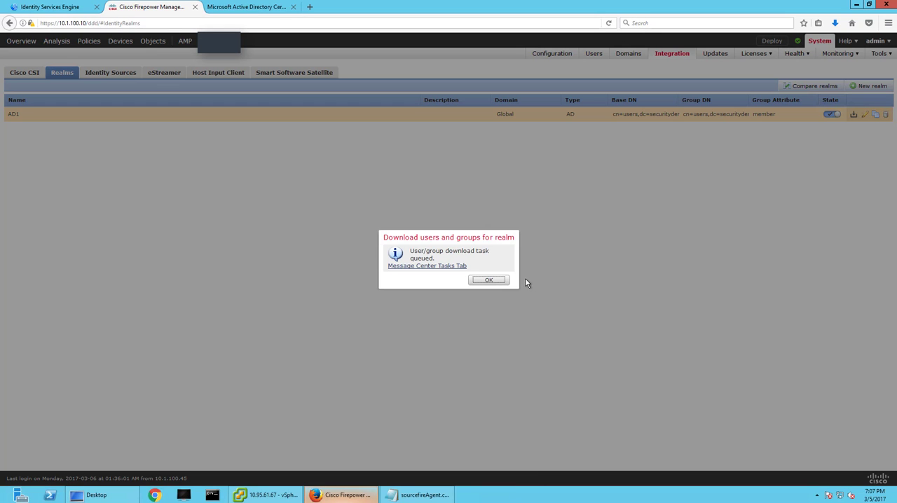
{"action": "left_click", "coordinate": [442, 267]}
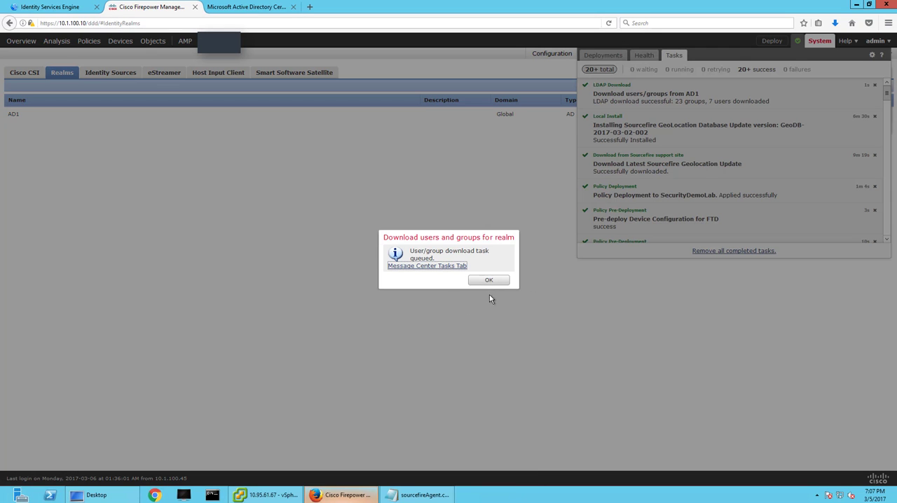
{"action": "left_click", "coordinate": [489, 281]}
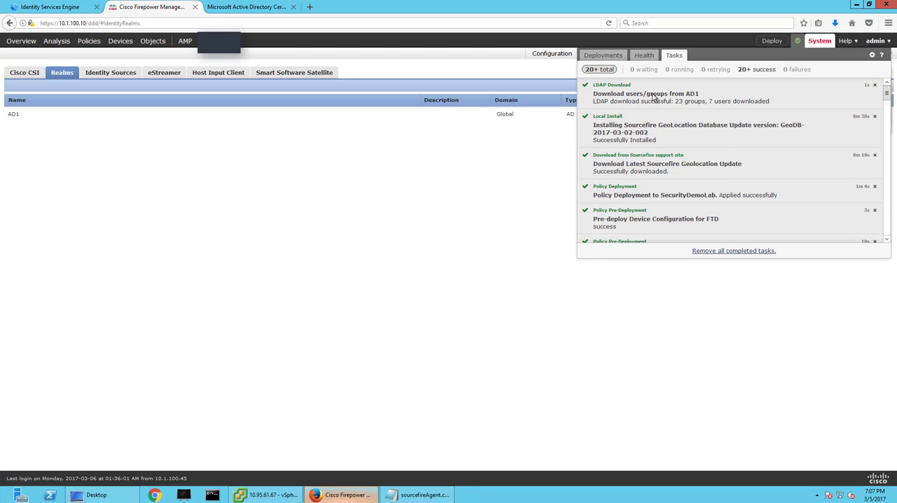
{"action": "left_click", "coordinate": [343, 247]}
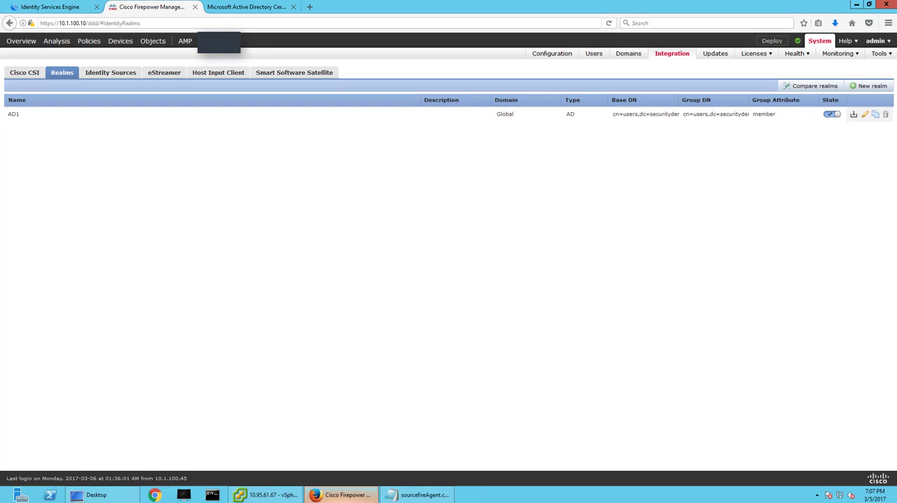
Create an identity policy named ISE described as "This is going to be our identity policy for the Security Demo Lab", and close the certificate services page.
{"action": "mouse_move", "coordinate": [88, 42]}
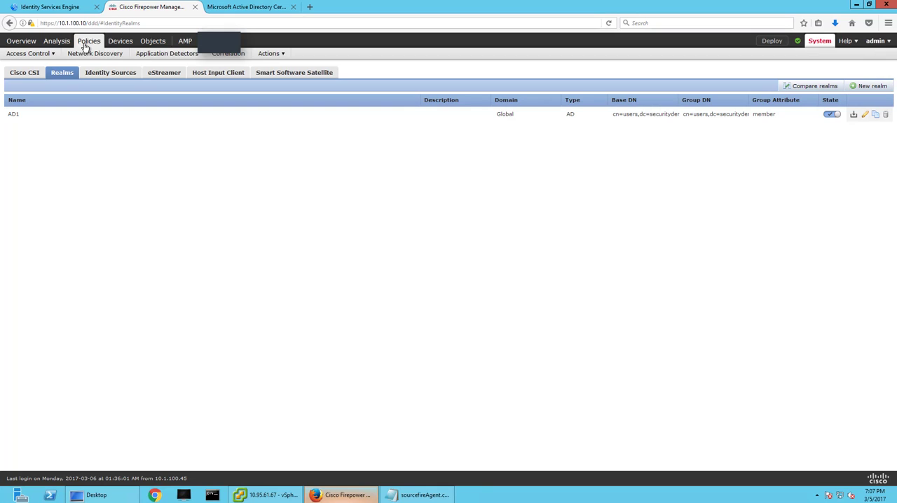
{"action": "mouse_move", "coordinate": [40, 55]}
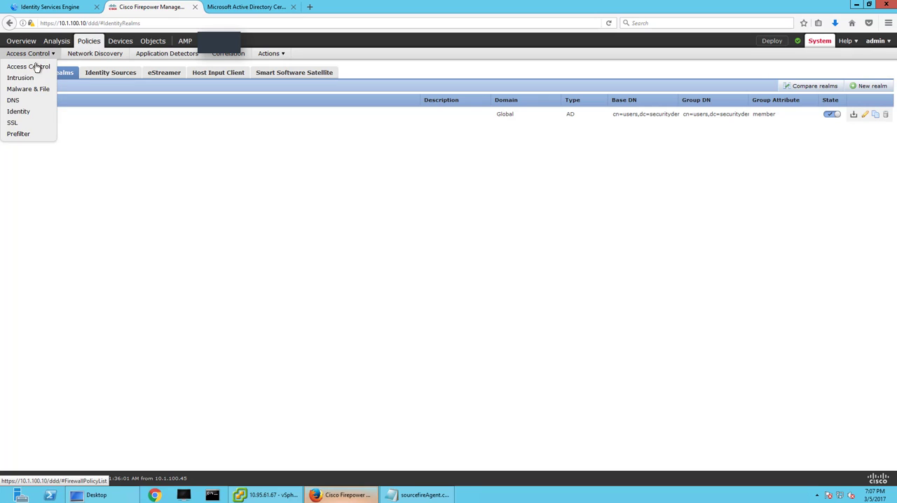
{"action": "left_click", "coordinate": [21, 112]}
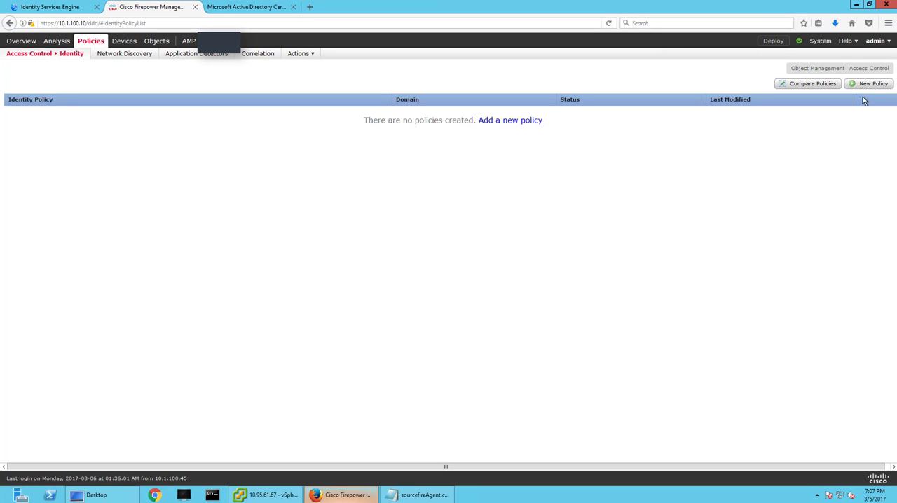
{"action": "left_click", "coordinate": [868, 84]}
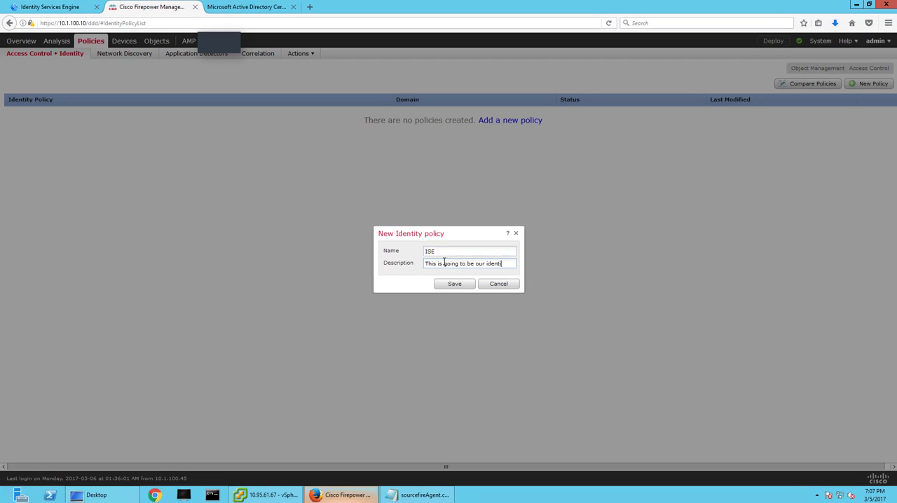
{"action": "type", "text": "licy for the Security Demo Lab"}
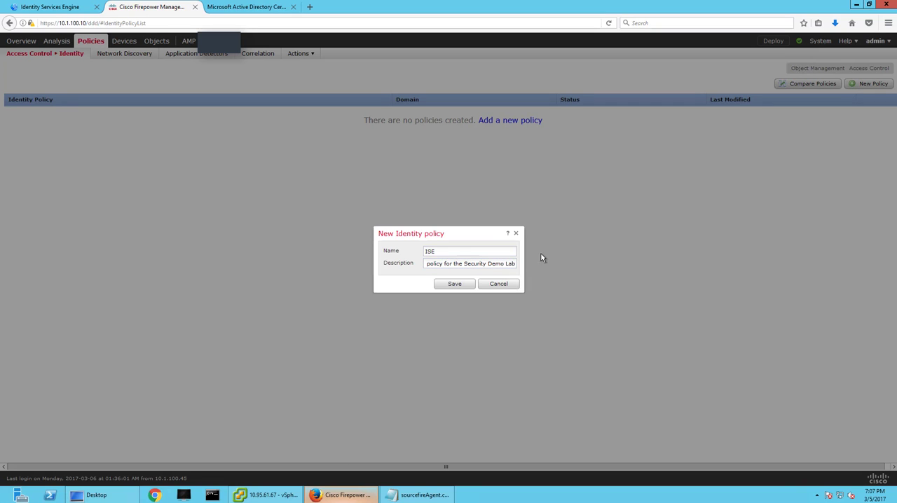
{"action": "left_click", "coordinate": [458, 283]}
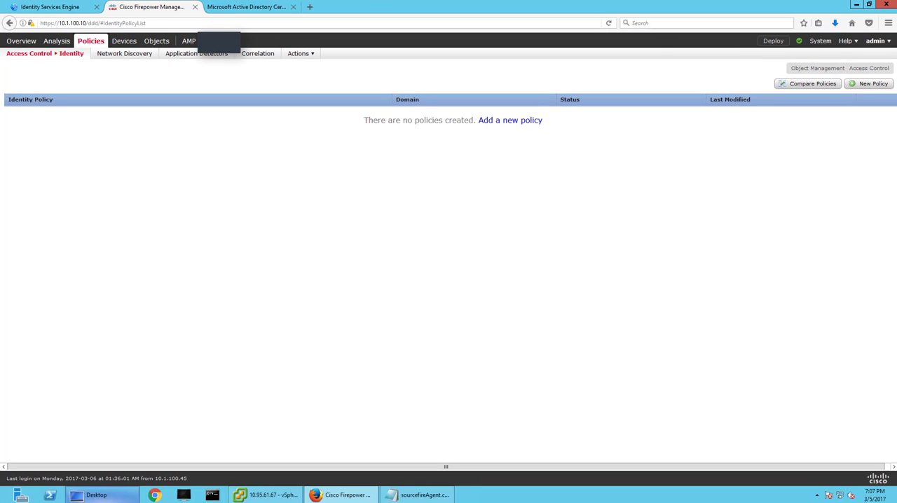
{"action": "left_click", "coordinate": [293, 7]}
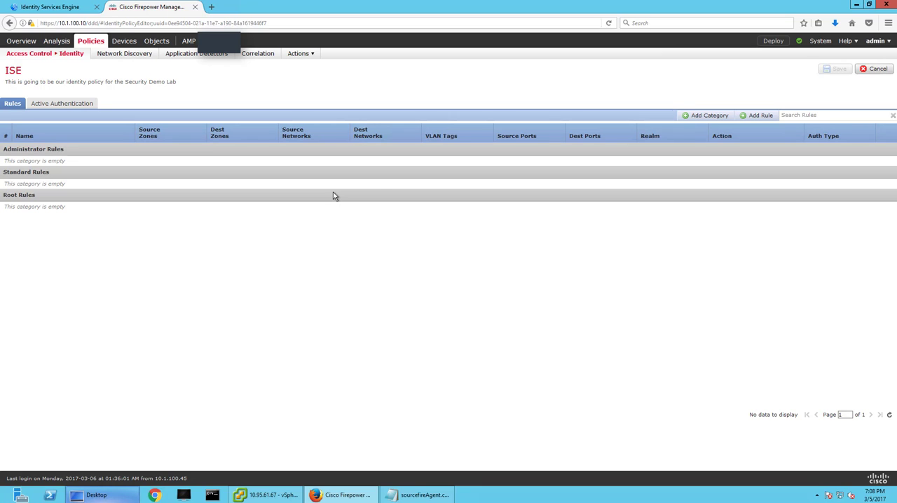
Add a Passive Authentication rule named Passive with realm AD1 to the ISE identity policy, and save the policy.
{"action": "left_click", "coordinate": [760, 116]}
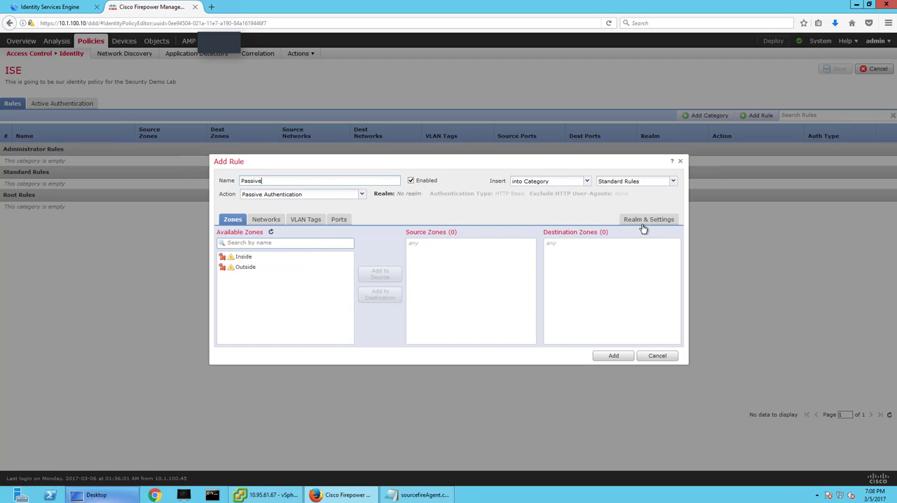
{"action": "left_click", "coordinate": [668, 220]}
{"action": "left_click", "coordinate": [385, 239]}
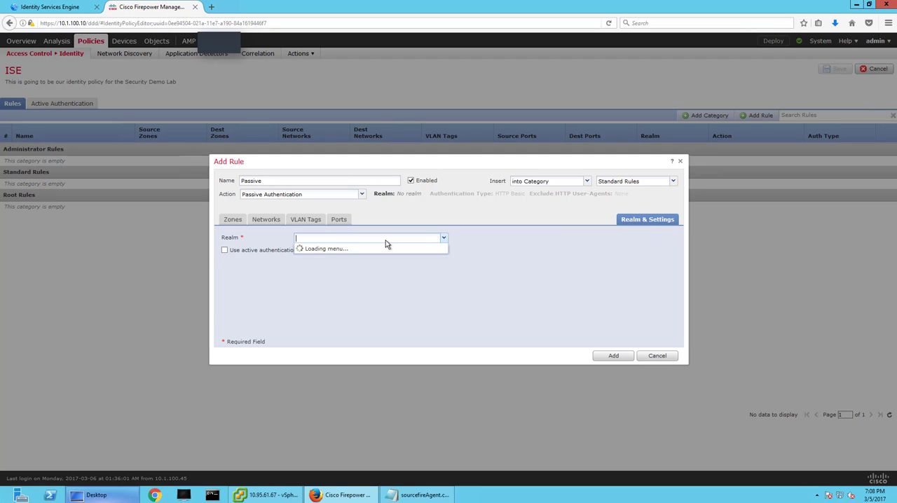
{"action": "left_click", "coordinate": [356, 249]}
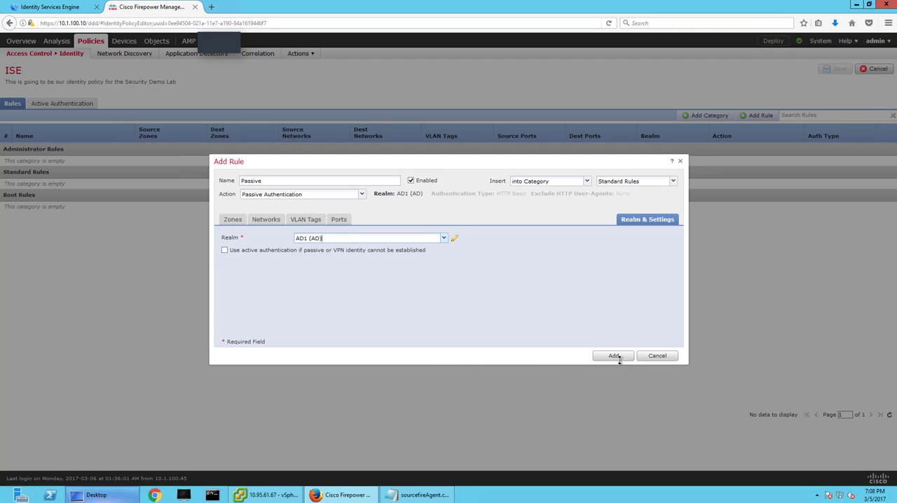
{"action": "left_click", "coordinate": [238, 221]}
{"action": "left_click", "coordinate": [298, 222]}
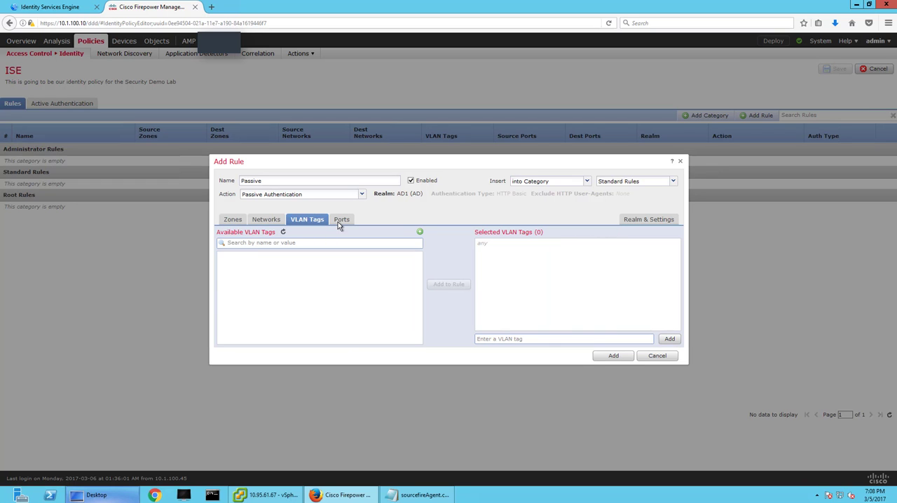
{"action": "left_click", "coordinate": [340, 222]}
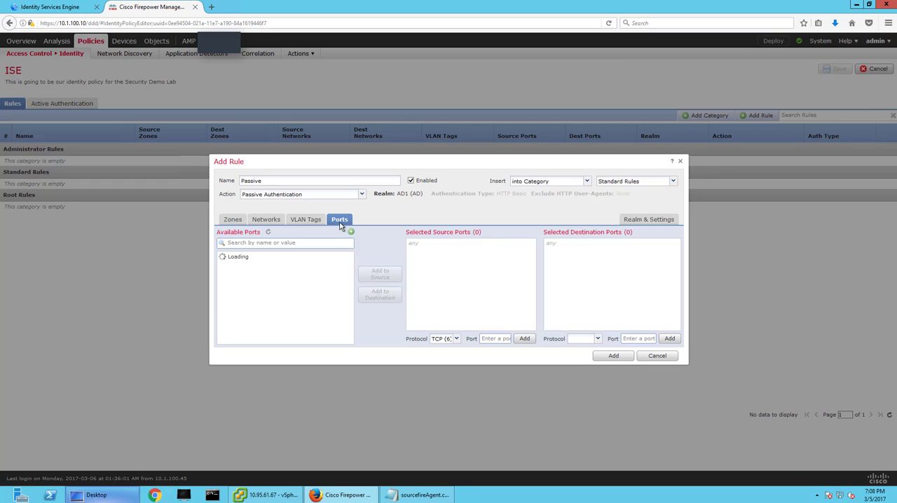
{"action": "left_click", "coordinate": [613, 355]}
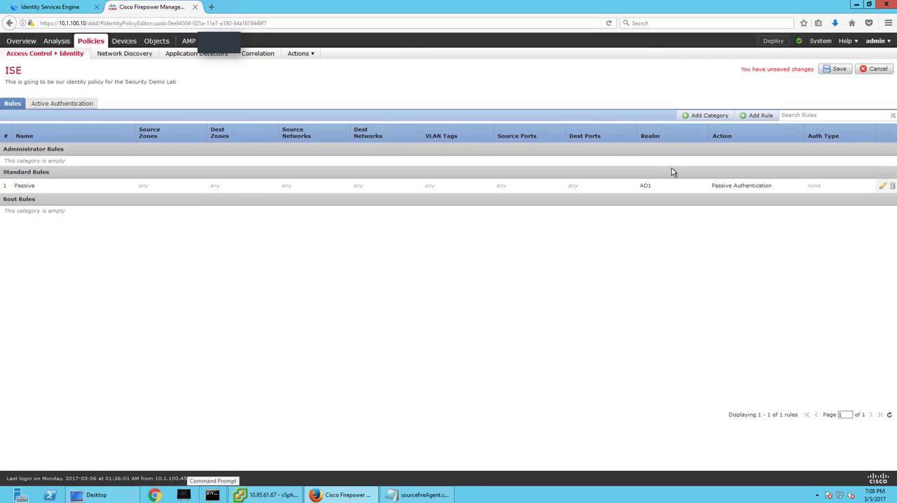
{"action": "left_click", "coordinate": [90, 105]}
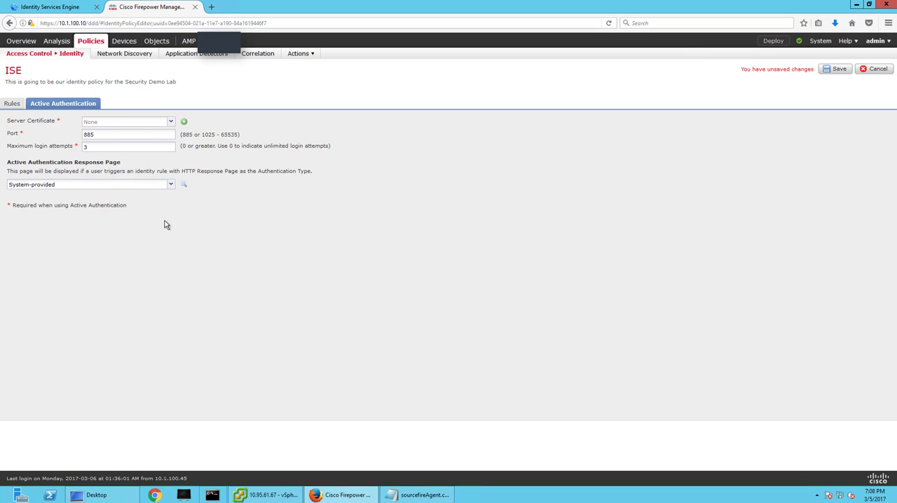
{"action": "left_click", "coordinate": [830, 70]}
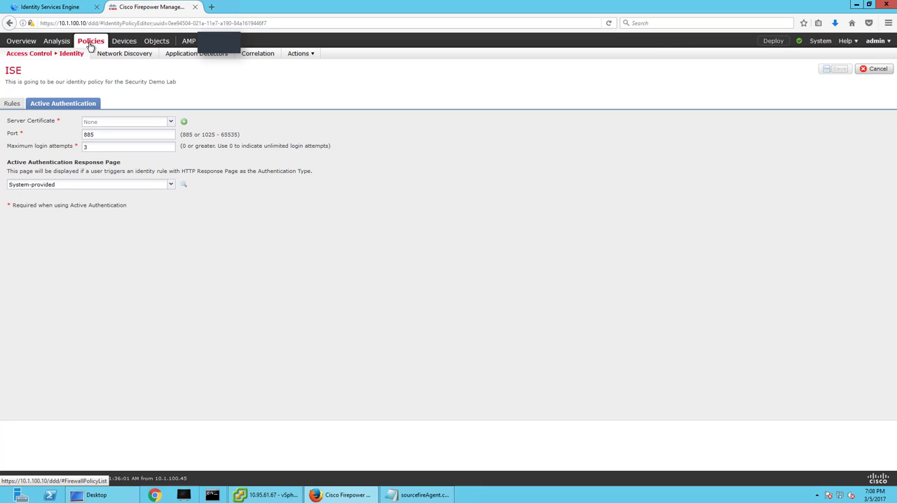
Open the SecurityDemoACP access control policy for editing and assign ISE as its identity policy.
{"action": "mouse_move", "coordinate": [57, 61]}
{"action": "left_click", "coordinate": [30, 67]}
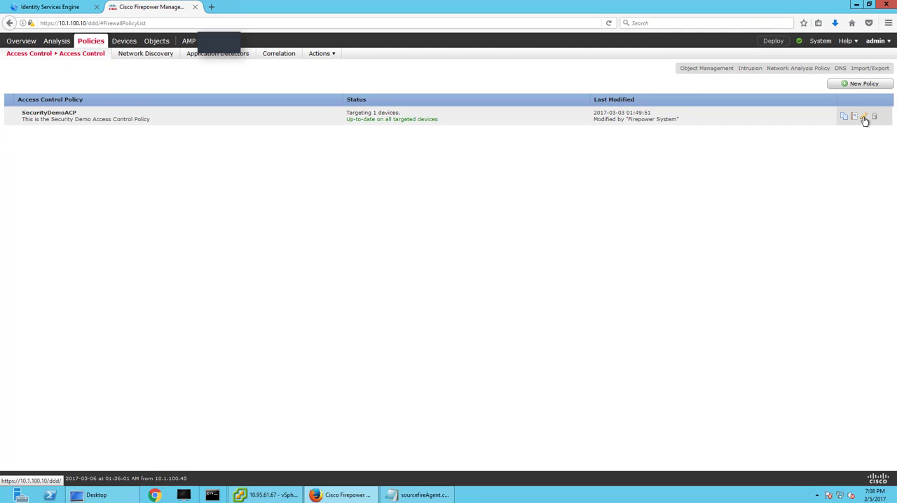
{"action": "left_click", "coordinate": [863, 118]}
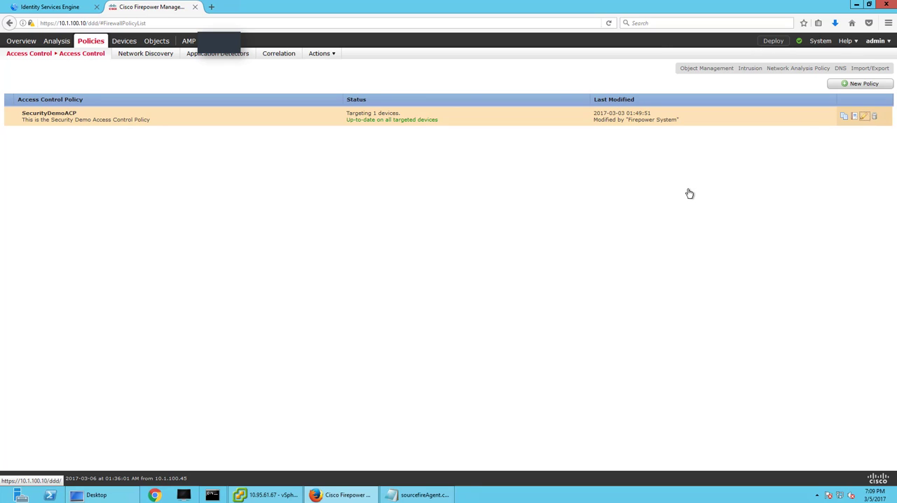
{"action": "left_click", "coordinate": [865, 118]}
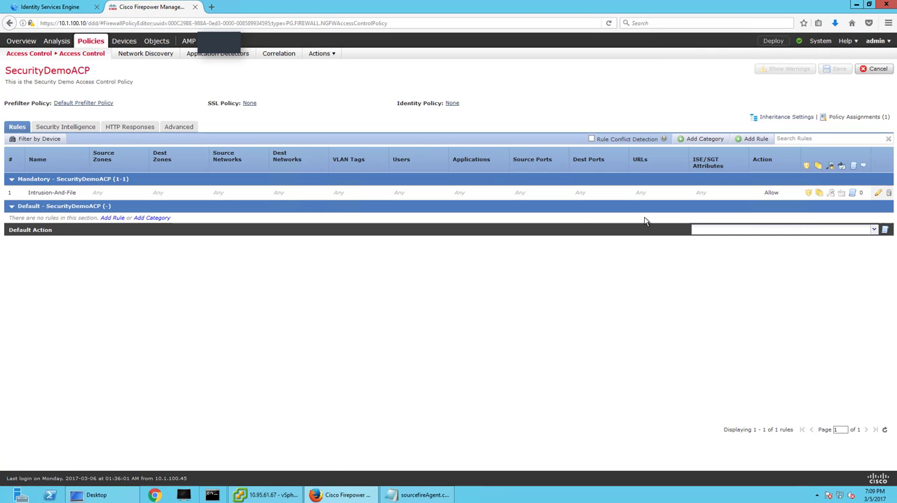
{"action": "left_click", "coordinate": [451, 103]}
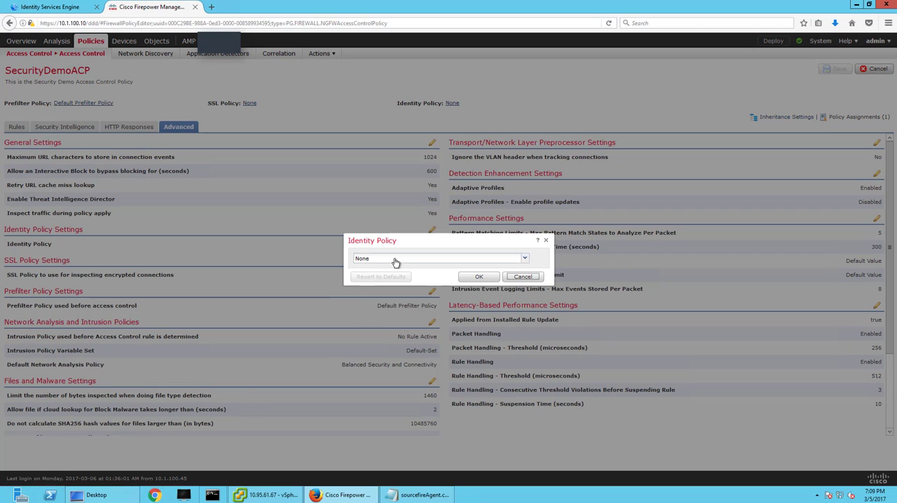
{"action": "left_click", "coordinate": [395, 262]}
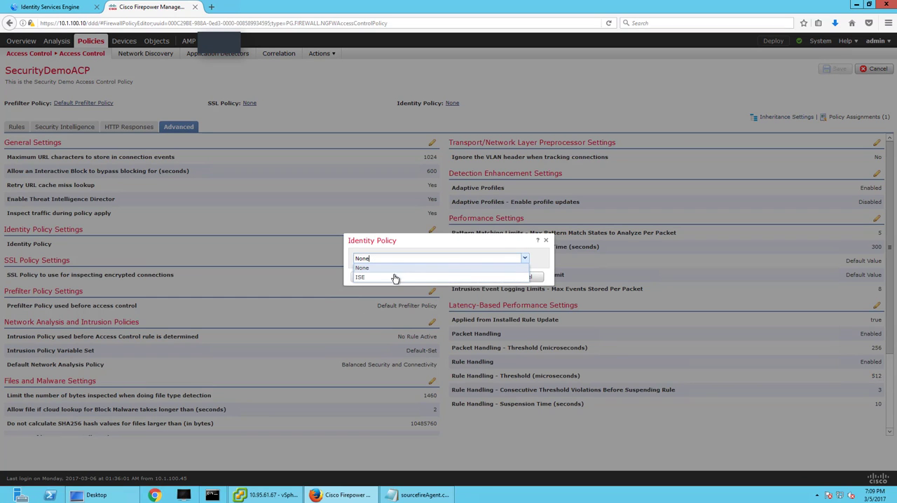
{"action": "left_click", "coordinate": [396, 274]}
{"action": "left_click", "coordinate": [479, 277]}
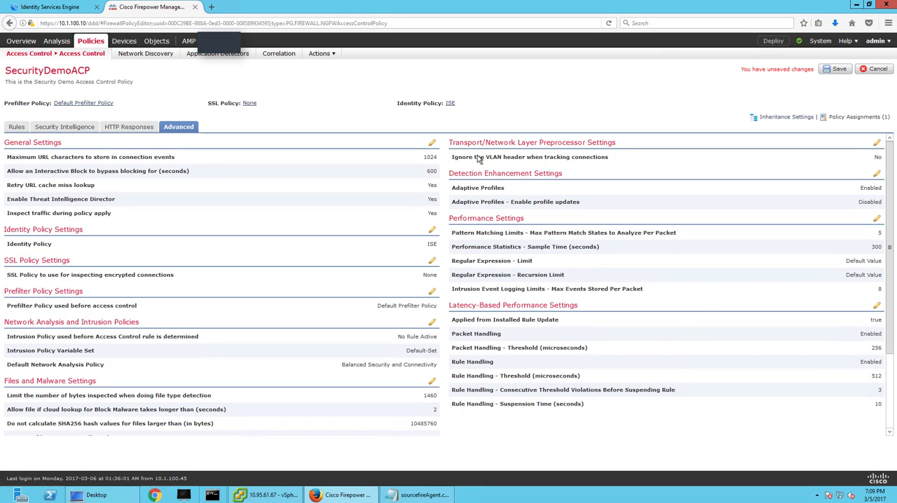
Set the Transport/Network Layer Preprocessor to ignore the VLAN header when tracking connections with 25 maximum active responses, and save the access control policy.
{"action": "left_click", "coordinate": [877, 144]}
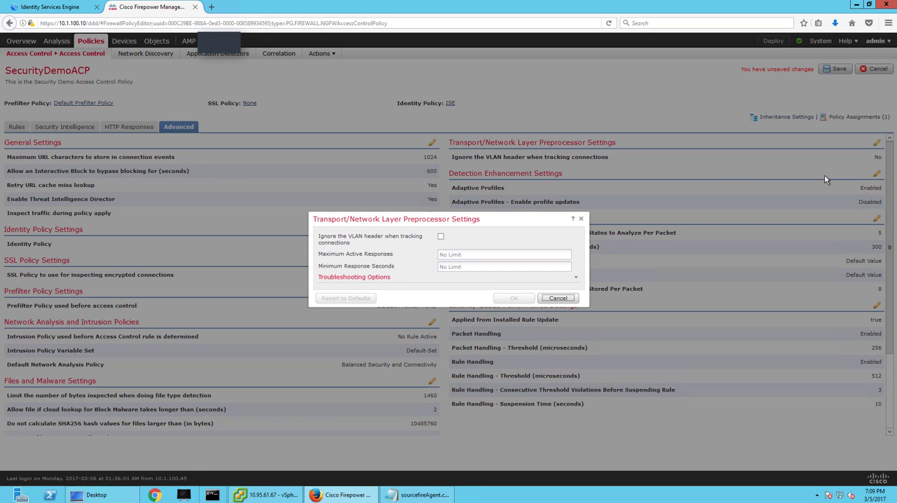
{"action": "left_click", "coordinate": [441, 236]}
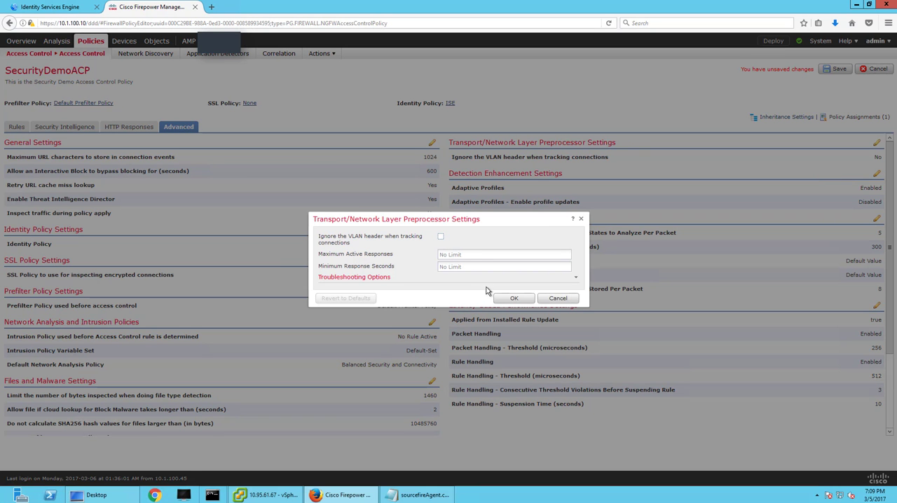
{"action": "left_click", "coordinate": [457, 252]}
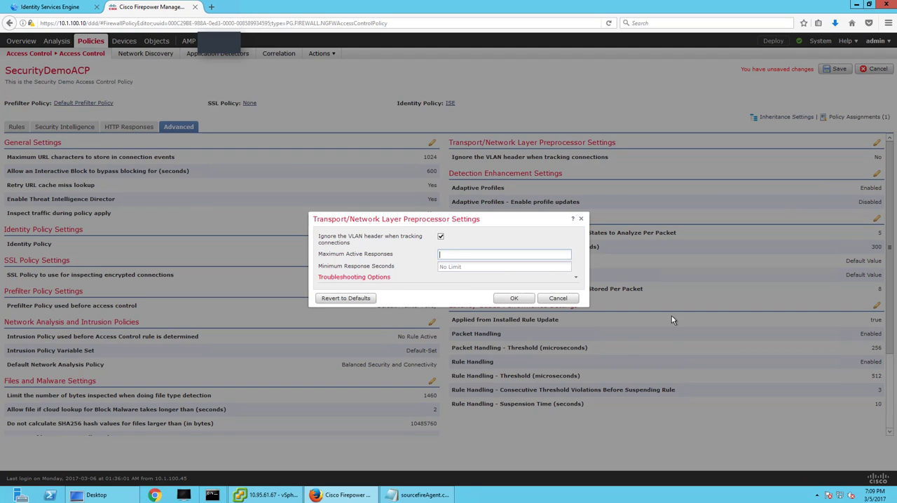
{"action": "type", "text": "25"}
{"action": "left_click", "coordinate": [515, 298]}
{"action": "left_click", "coordinate": [835, 69]}
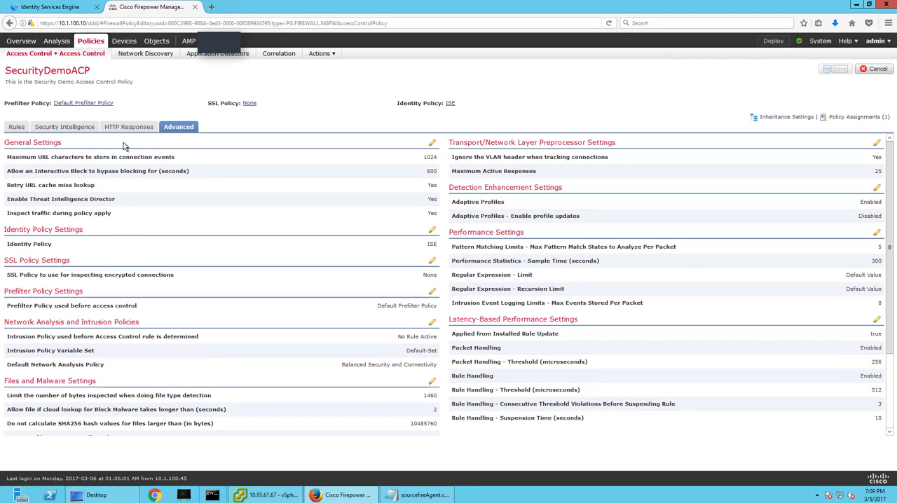
Display the analysis table of users, dismissing the browser's offer to remember the login.
{"action": "mouse_move", "coordinate": [56, 40]}
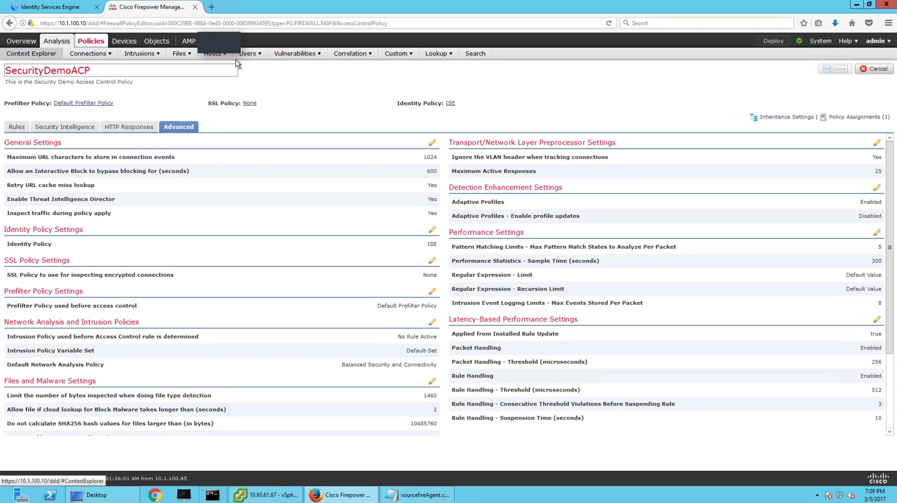
{"action": "mouse_move", "coordinate": [250, 54]}
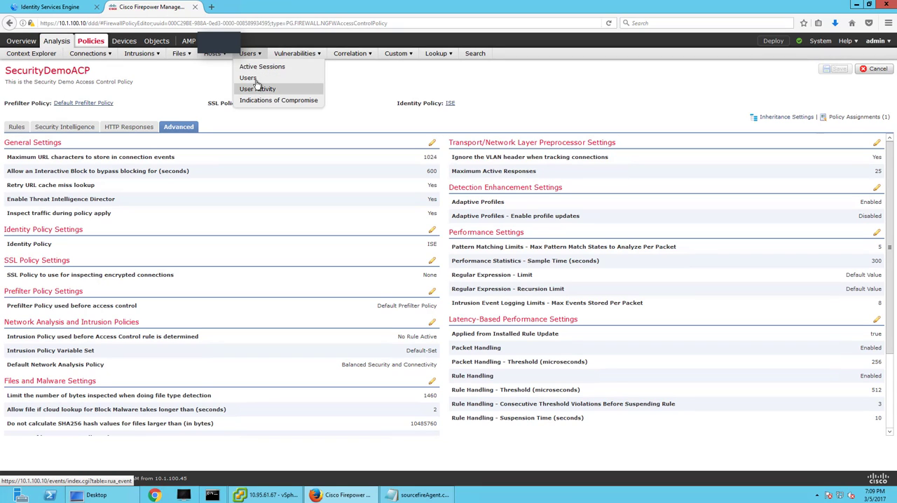
{"action": "left_click", "coordinate": [248, 78]}
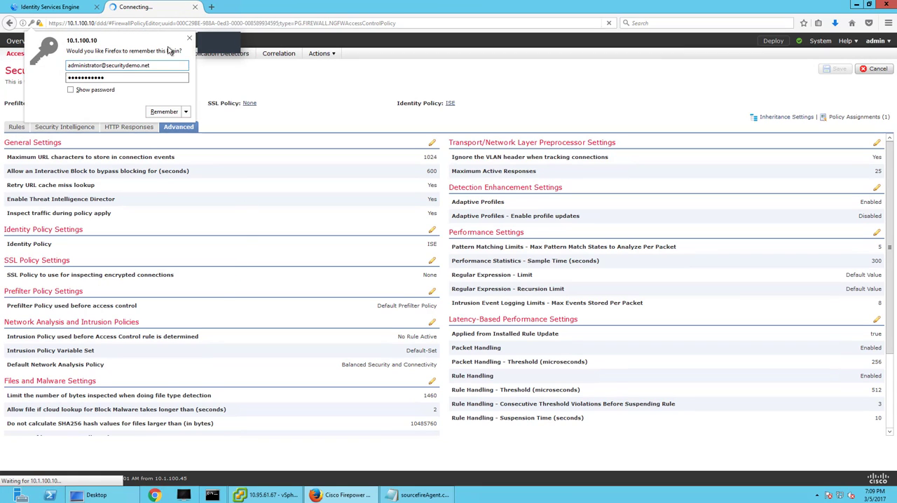
{"action": "left_click", "coordinate": [185, 112]}
{"action": "left_click", "coordinate": [187, 131]}
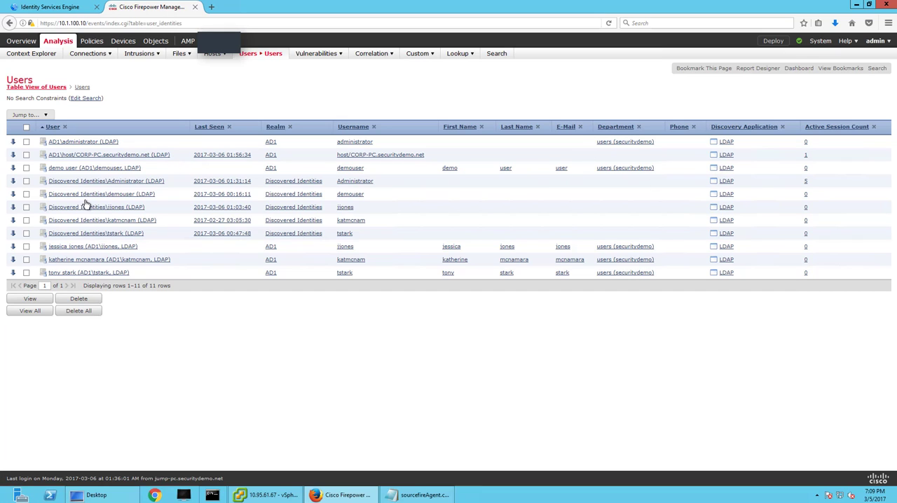
Reopen SecurityDemoACP for editing, start a new rule, and search the ISE device type metadata for "rasp".
{"action": "mouse_move", "coordinate": [89, 45]}
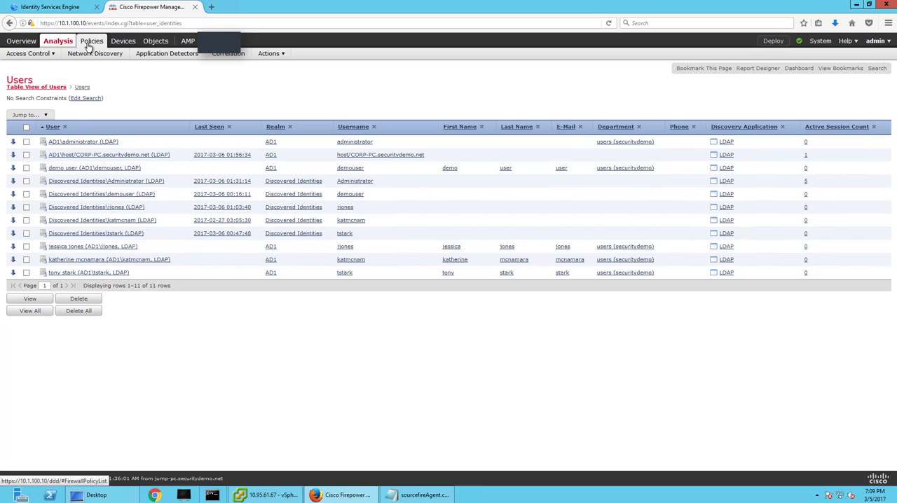
{"action": "mouse_move", "coordinate": [46, 55]}
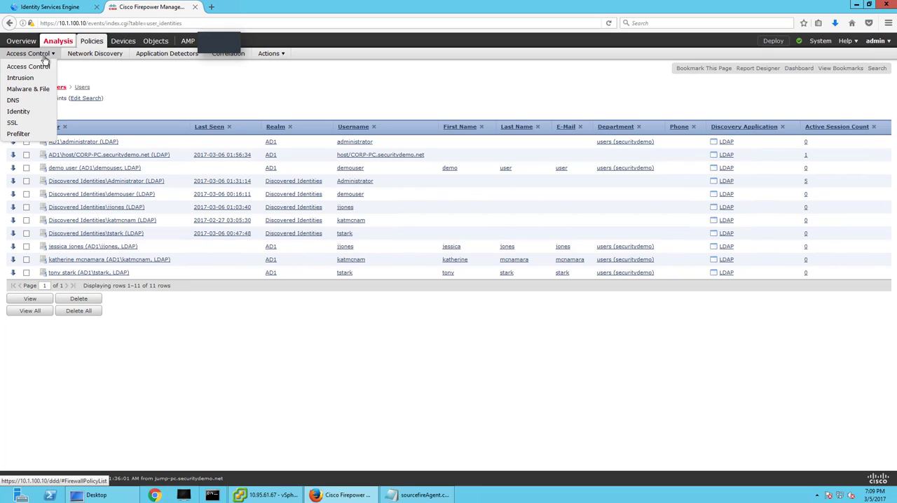
{"action": "left_click", "coordinate": [39, 70]}
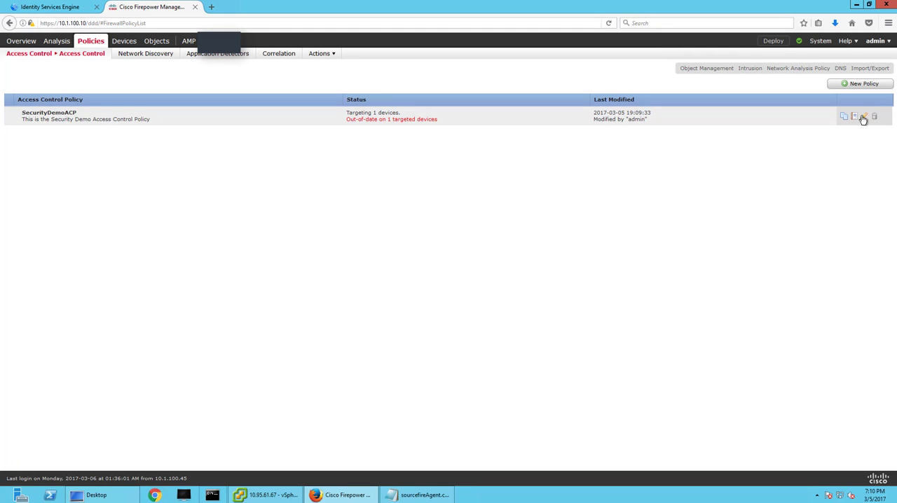
{"action": "left_click", "coordinate": [863, 116]}
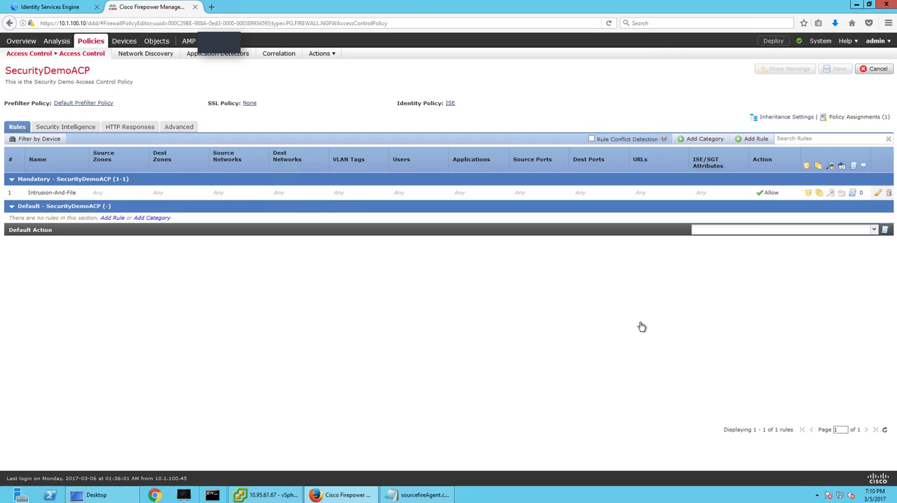
{"action": "left_click", "coordinate": [753, 140]}
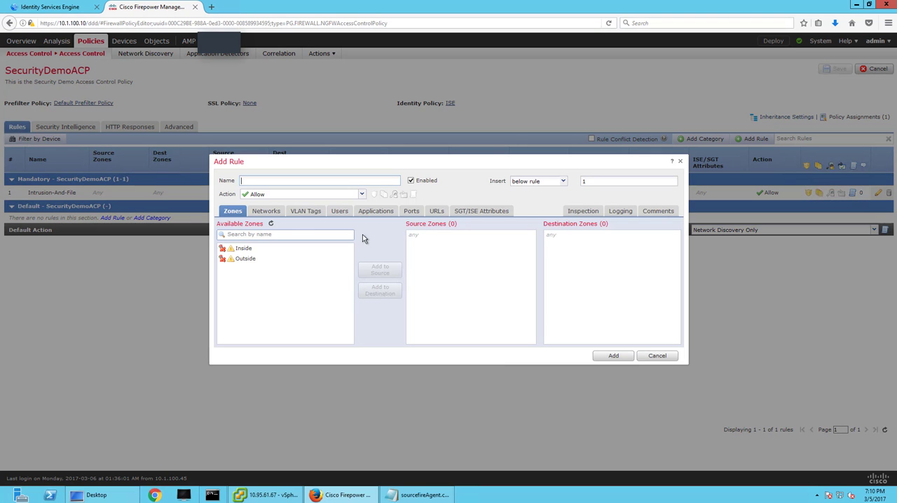
{"action": "left_click", "coordinate": [489, 212]}
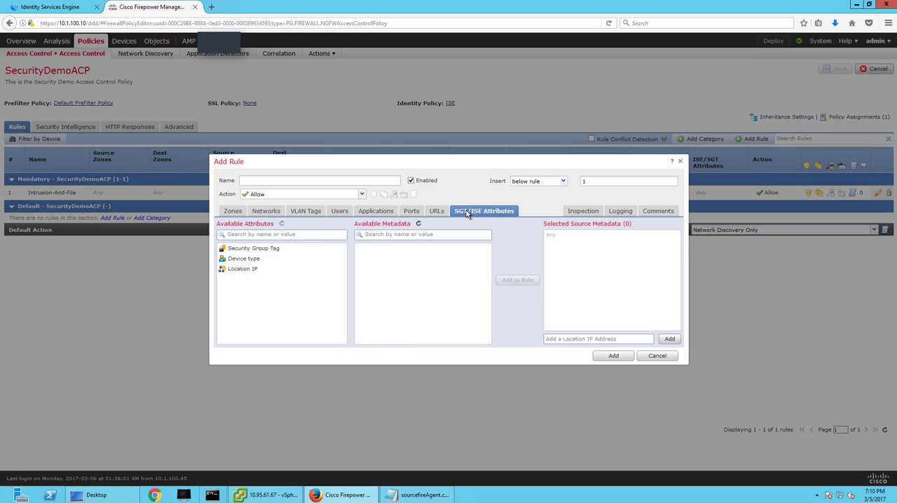
{"action": "left_click", "coordinate": [250, 260]}
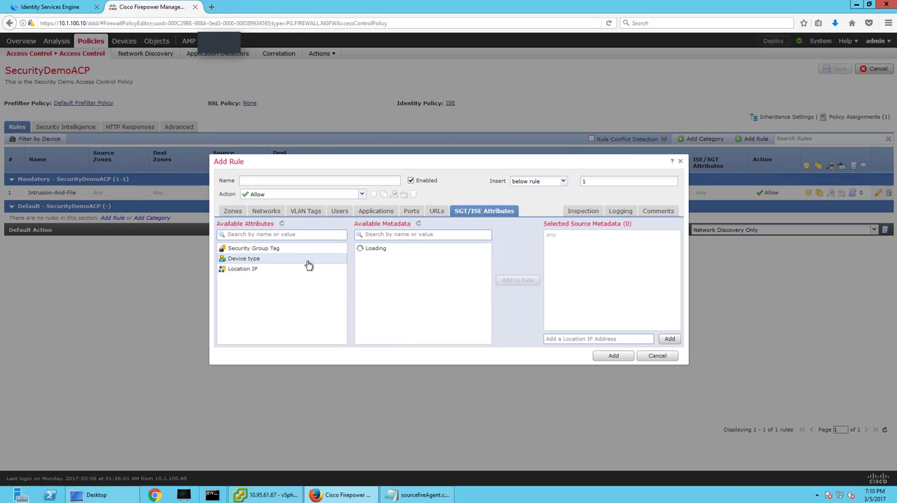
{"action": "left_click", "coordinate": [393, 234]}
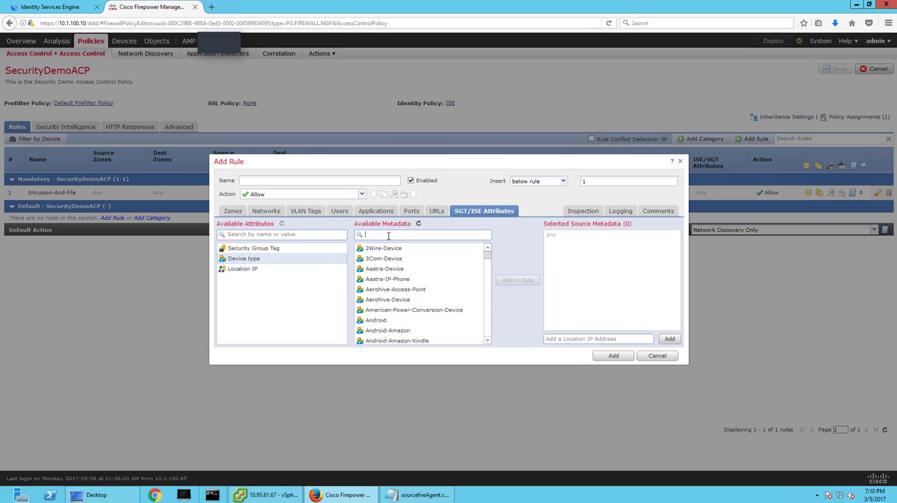
{"action": "type", "text": "raspb"}
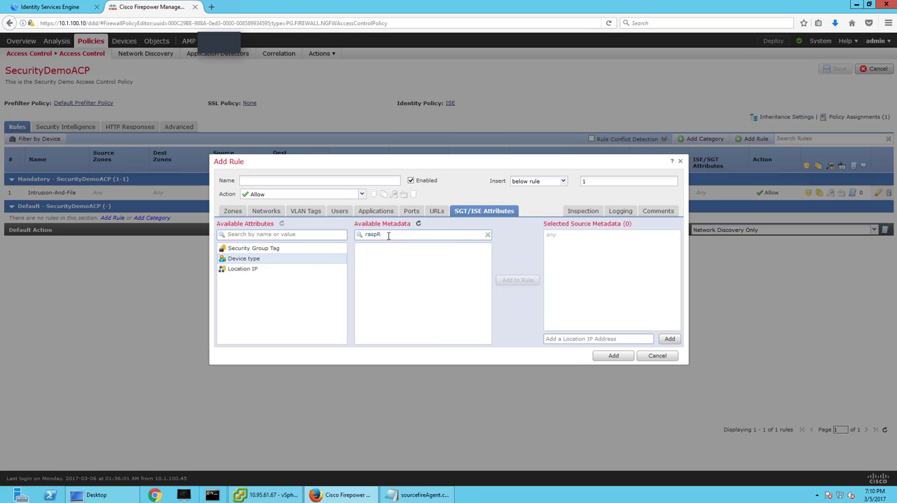
{"action": "key", "text": "BackSpace"}
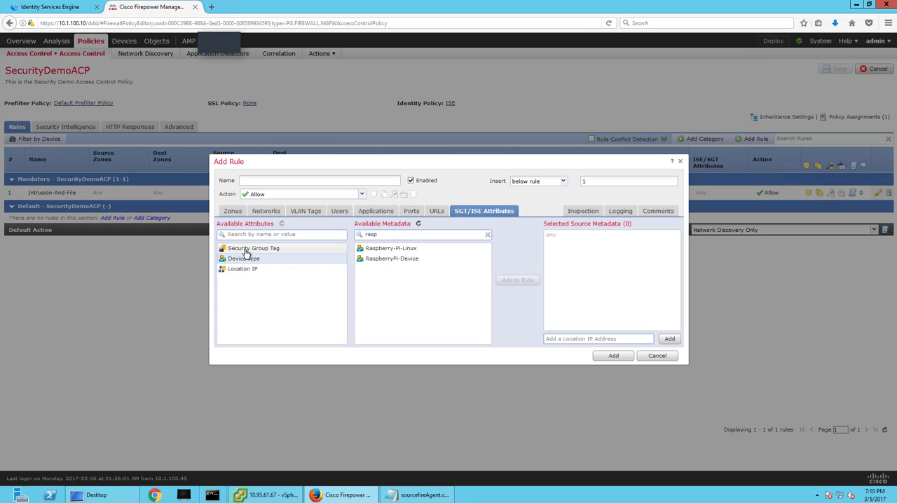
Clear the metadata search, review the Security Group Tag and Location IP entries available for the rule, and cancel the new rule.
{"action": "left_click", "coordinate": [242, 272]}
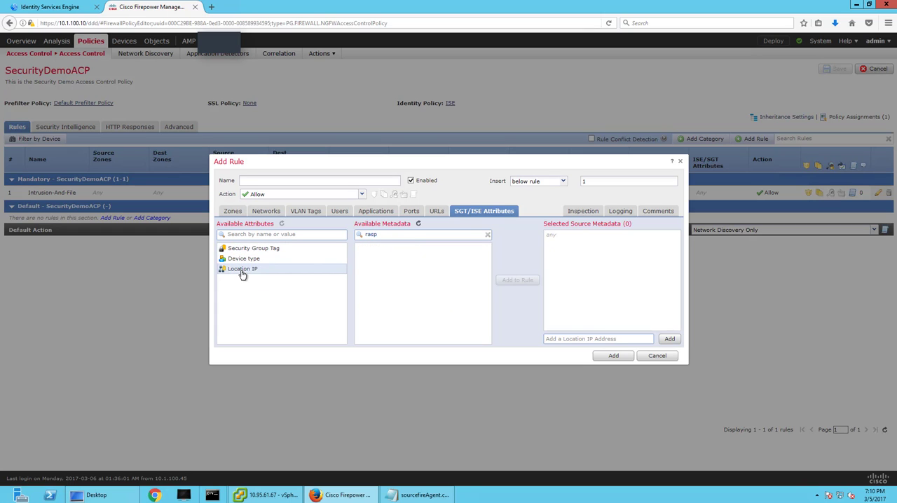
{"action": "left_click", "coordinate": [270, 250]}
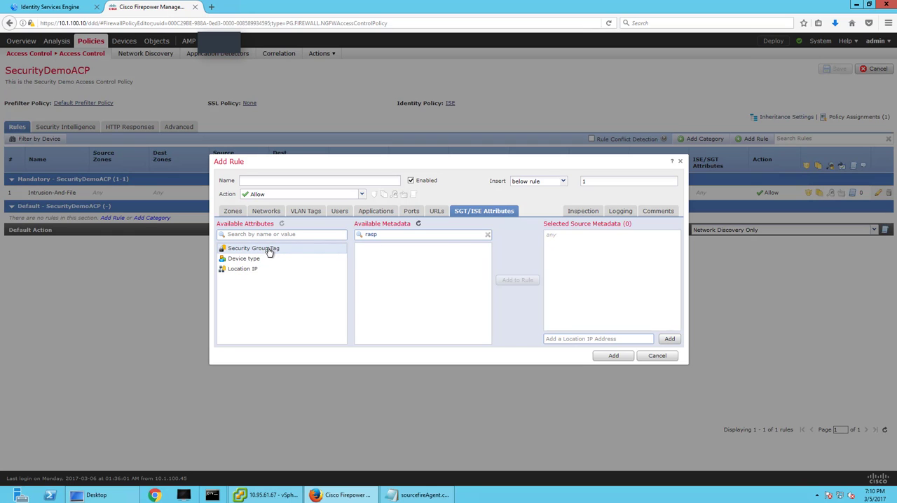
{"action": "left_click", "coordinate": [487, 235]}
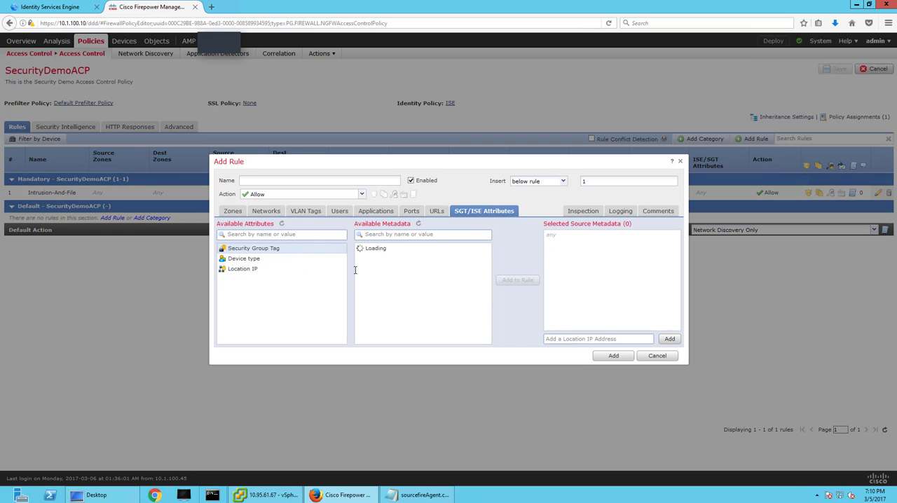
{"action": "left_click", "coordinate": [243, 269]}
{"action": "scroll", "coordinate": [459, 294], "scroll_direction": "down", "scroll_amount": 1}
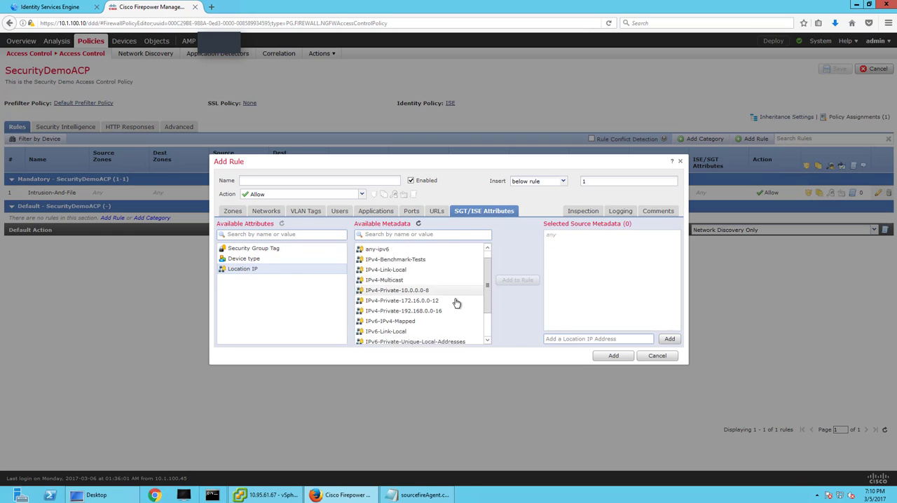
{"action": "scroll", "coordinate": [457, 309], "scroll_direction": "down", "scroll_amount": 3}
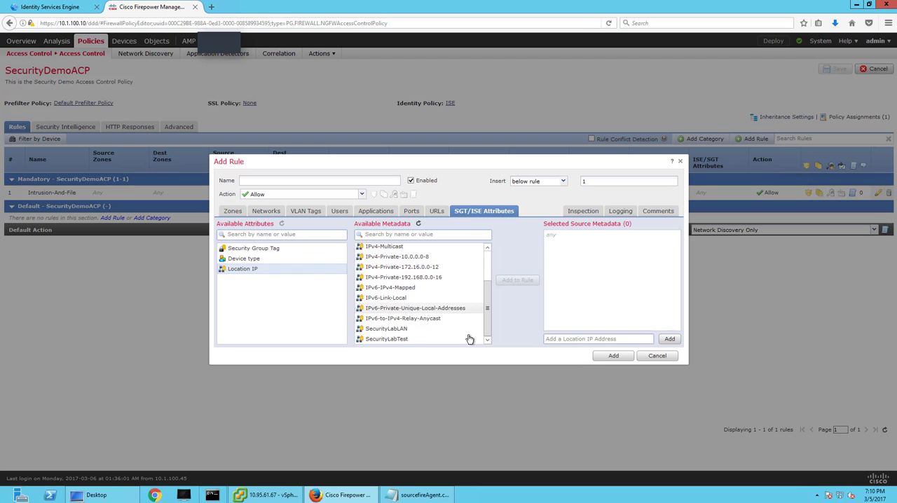
{"action": "left_click", "coordinate": [662, 357]}
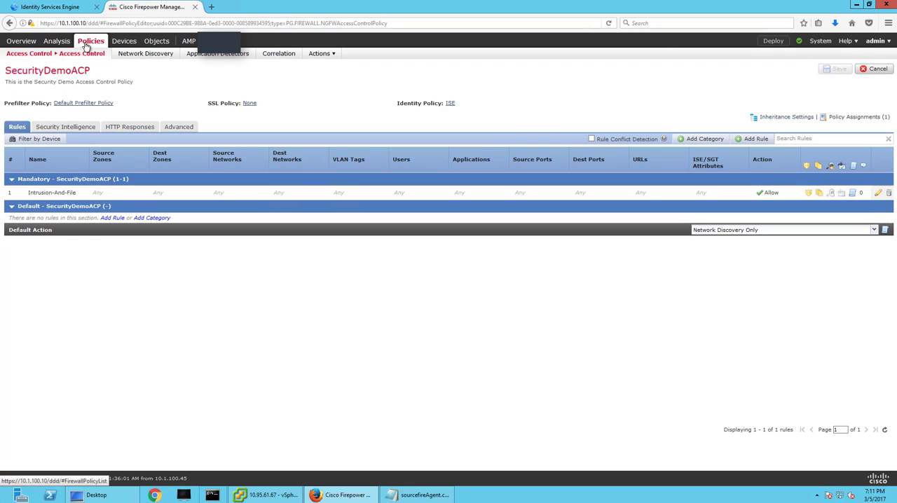
Create a remediation instance named ISE-pxGrid using the pxGrid Mitigation(v1.0) module.
{"action": "mouse_move", "coordinate": [320, 56]}
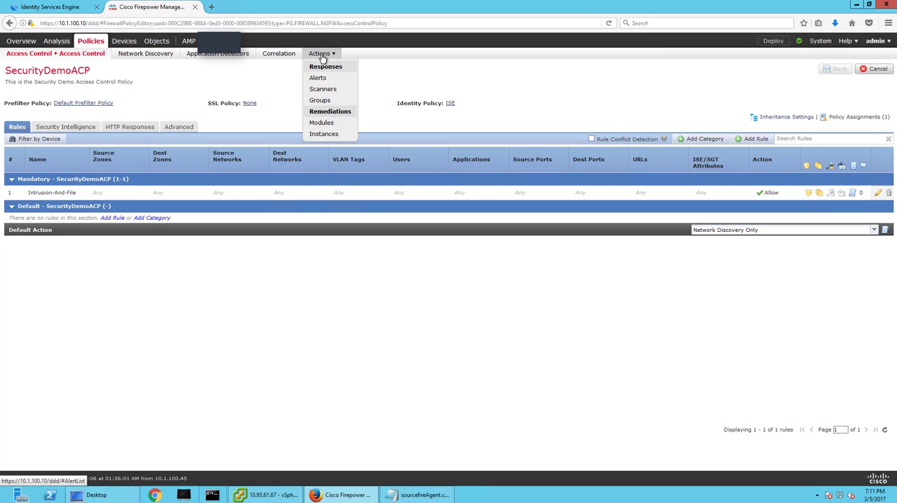
{"action": "left_click", "coordinate": [323, 134]}
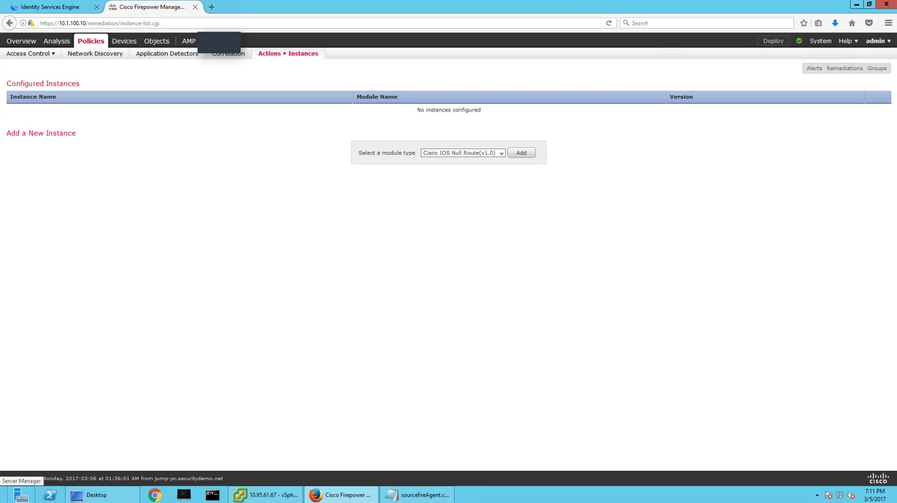
{"action": "left_click", "coordinate": [501, 153]}
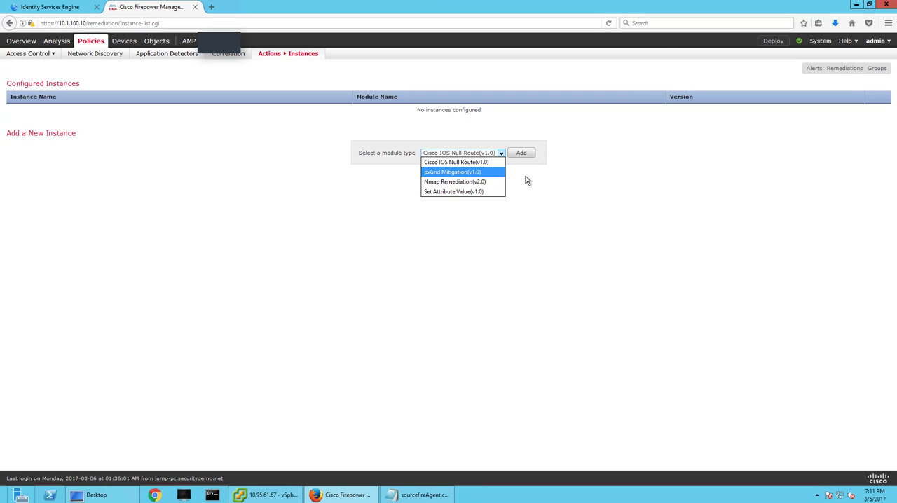
{"action": "left_click", "coordinate": [452, 171]}
{"action": "left_click", "coordinate": [521, 153]}
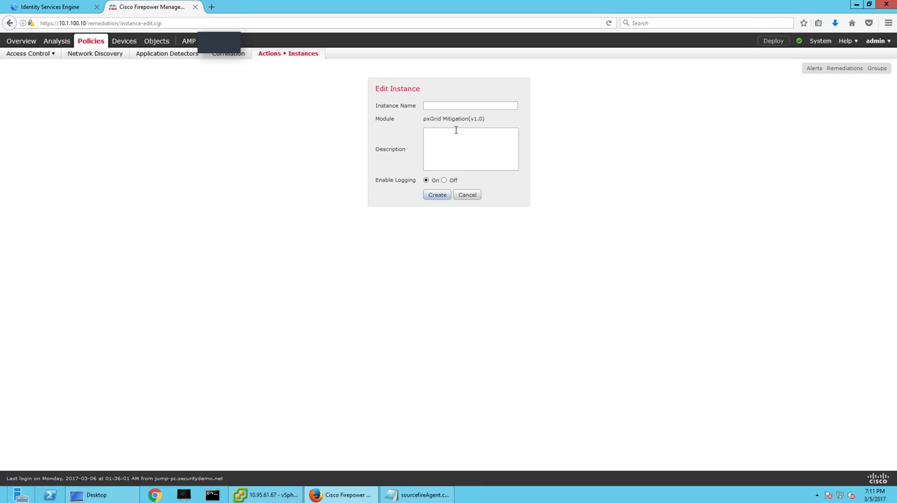
{"action": "left_click", "coordinate": [454, 105]}
{"action": "type", "text": "ISE-pxGrid"}
{"action": "left_click", "coordinate": [437, 195]}
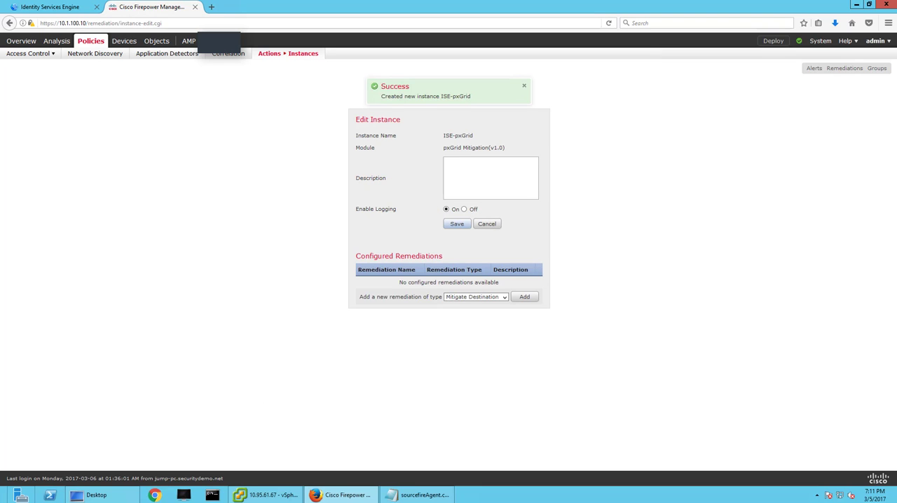
Add a Mitigate Source remediation named QuarantineBySourceIP with the quarantine action to the ISE-pxGrid instance.
{"action": "left_click", "coordinate": [504, 298]}
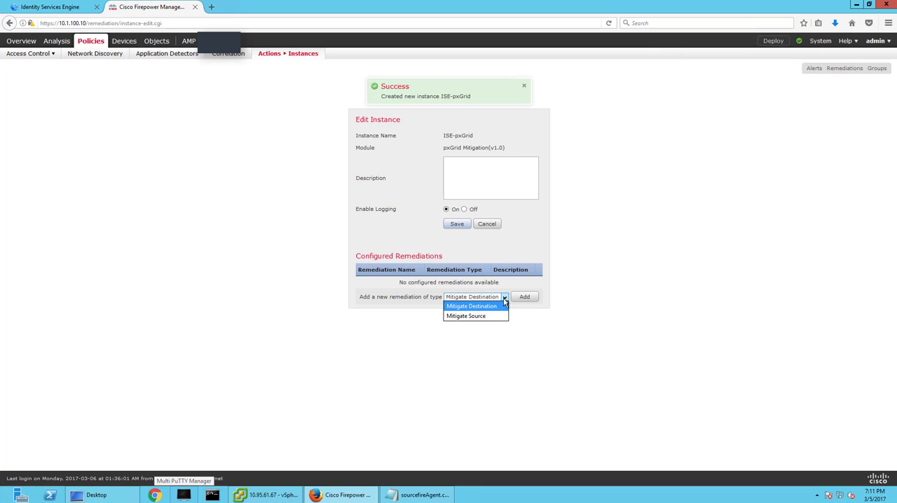
{"action": "left_click", "coordinate": [521, 298]}
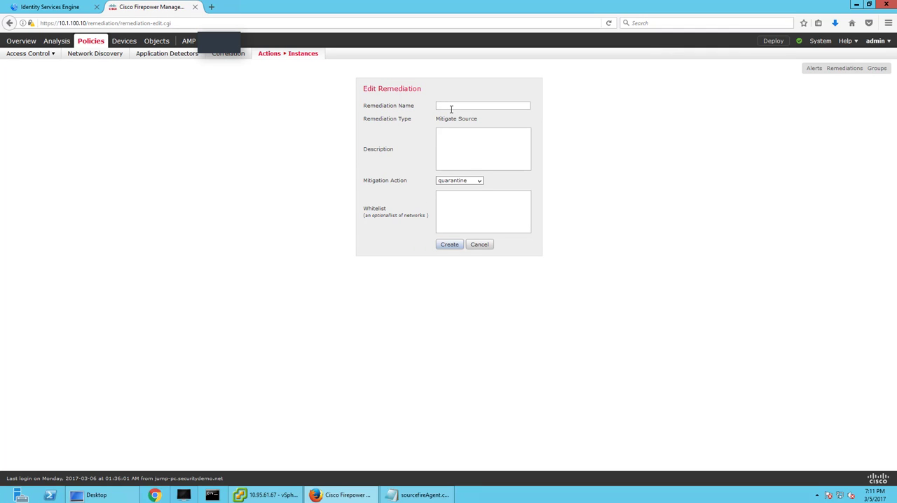
{"action": "type", "text": "Quarant"}
{"action": "key", "text": "BackSpace"}
{"action": "key", "text": "BackSpace"}
{"action": "key", "text": "BackSpace"}
{"action": "type", "text": "ntineBySourceIP"}
{"action": "left_click", "coordinate": [449, 244]}
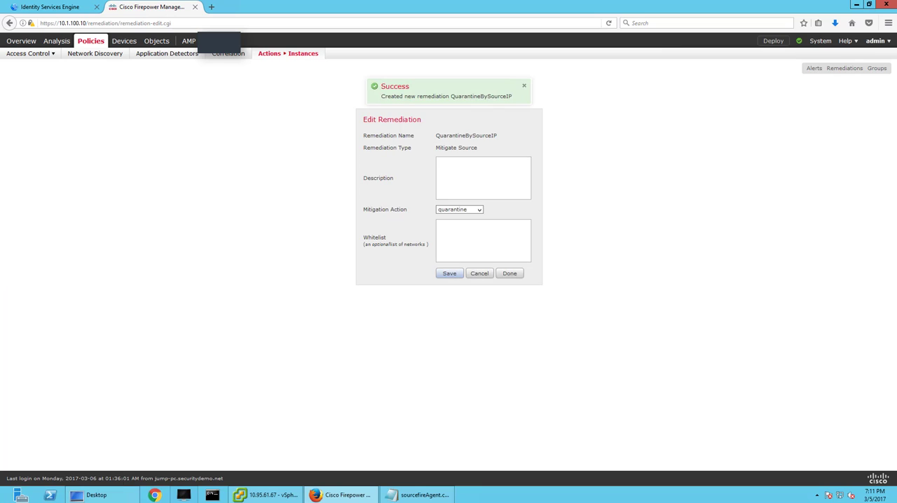
{"action": "left_click", "coordinate": [509, 273]}
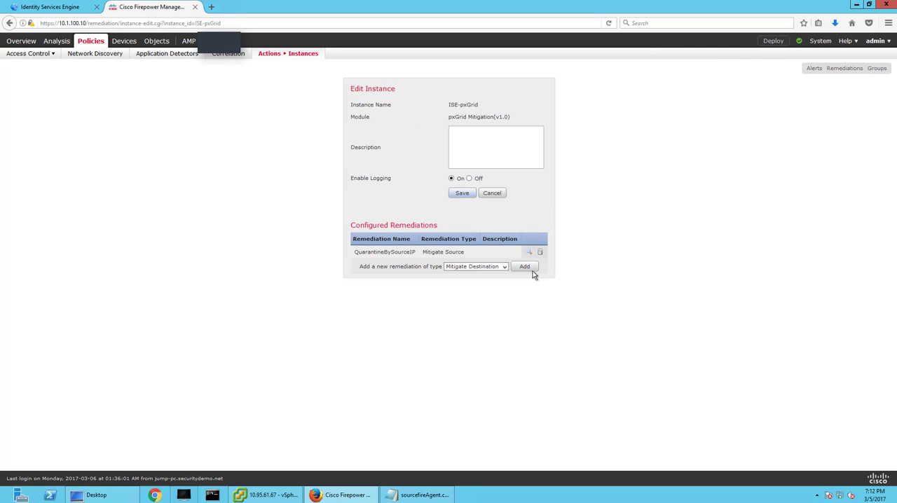
Add a Mitigate Source remediation named UnQuarantineBySourceIP with the unquarantine action, and save the ISE-pxGrid instance.
{"action": "left_click", "coordinate": [501, 267]}
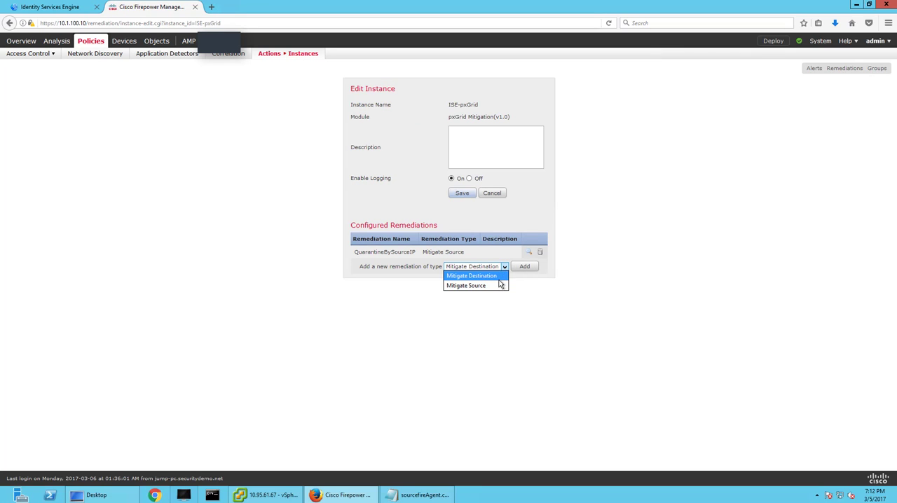
{"action": "left_click", "coordinate": [500, 288]}
{"action": "left_click", "coordinate": [525, 267]}
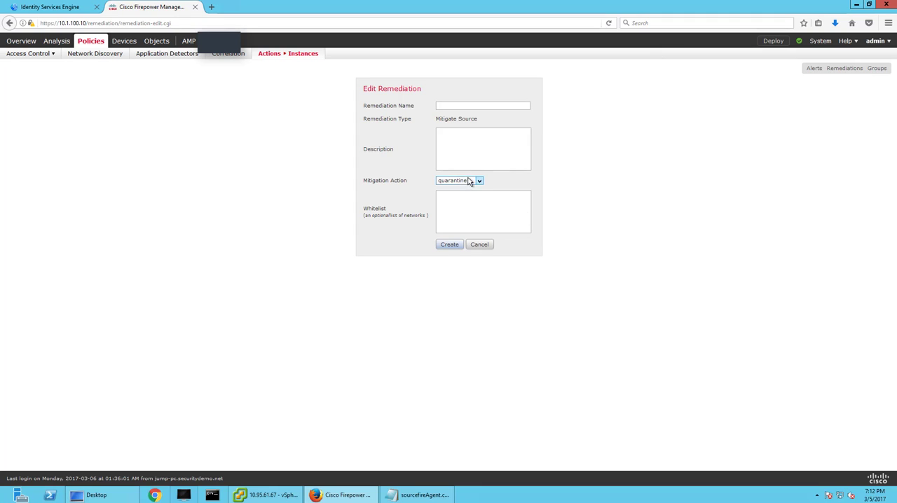
{"action": "left_click", "coordinate": [471, 181]}
{"action": "left_click", "coordinate": [468, 201]}
{"action": "type", "text": "UnQua"}
{"action": "type", "text": "rantineBy"}
{"action": "type", "text": "Source"}
{"action": "type", "text": "UP"}
{"action": "key", "text": "BackSpace"}
{"action": "key", "text": "BackSpace"}
{"action": "type", "text": "IP"}
{"action": "left_click", "coordinate": [449, 244]}
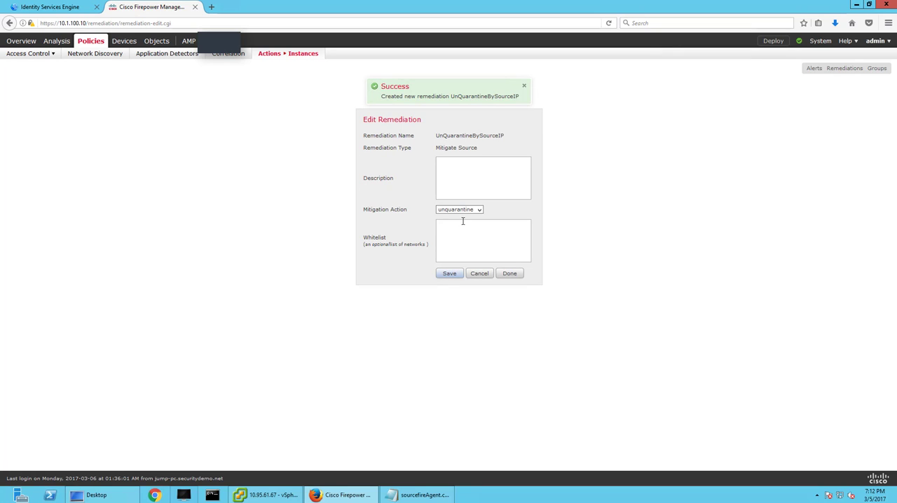
{"action": "left_click", "coordinate": [514, 273]}
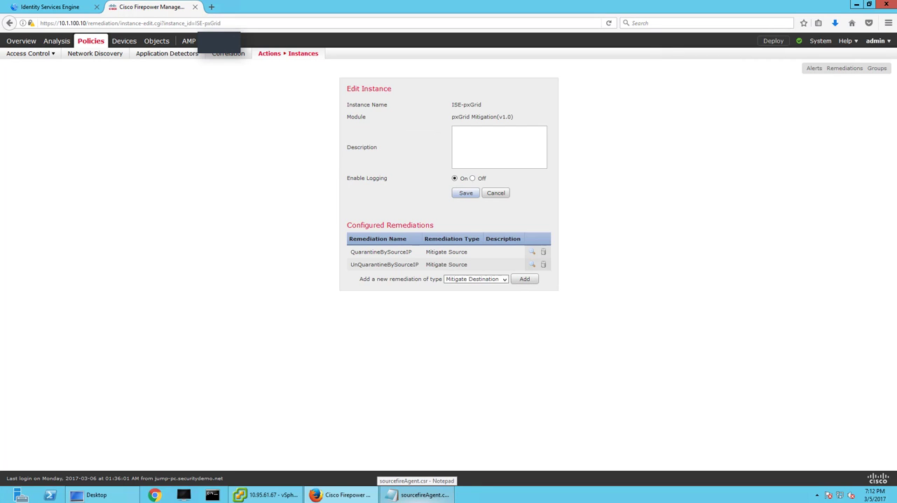
{"action": "left_click", "coordinate": [469, 195]}
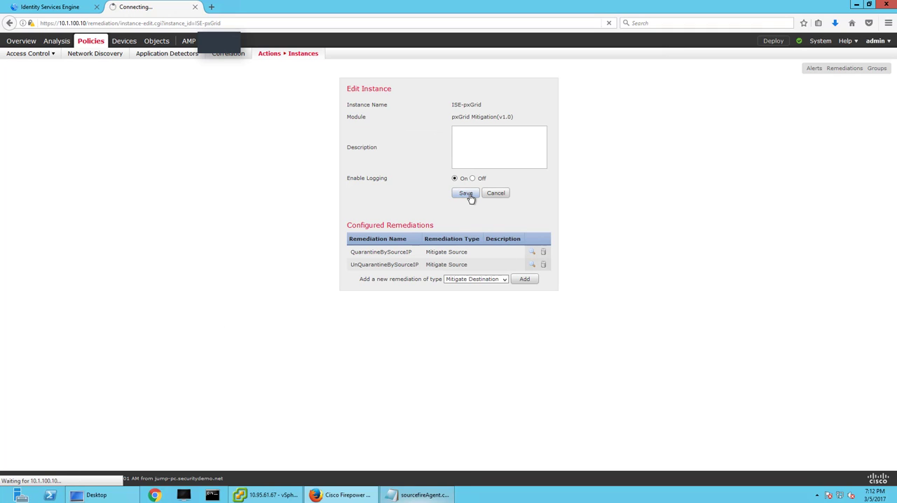
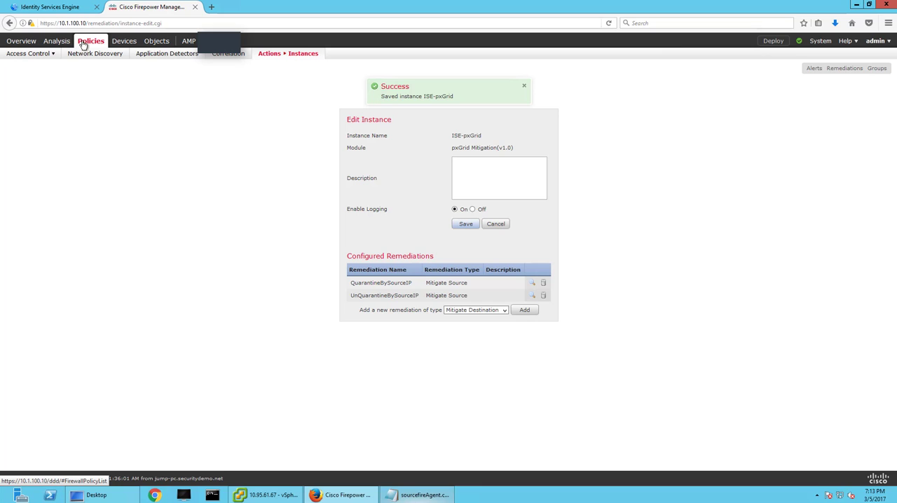
Start a new intrusion rule and set its classification to Misc Activity.
{"action": "mouse_move", "coordinate": [149, 45]}
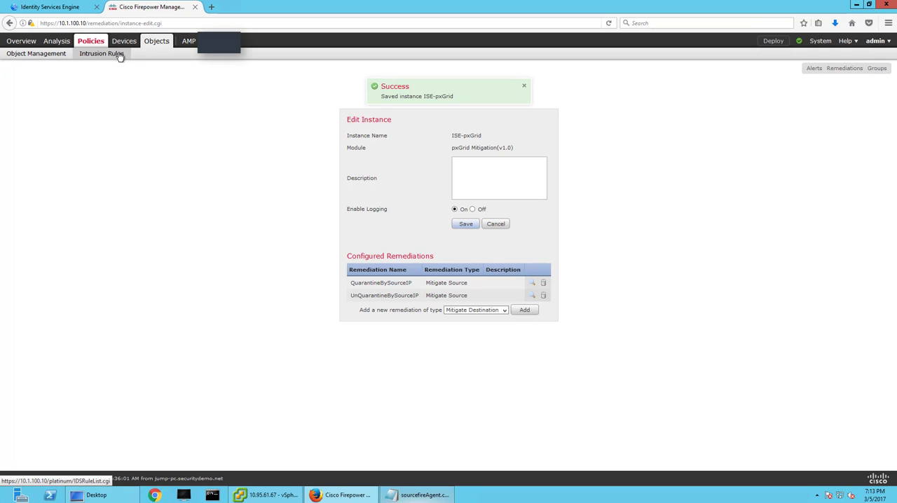
{"action": "left_click", "coordinate": [118, 55]}
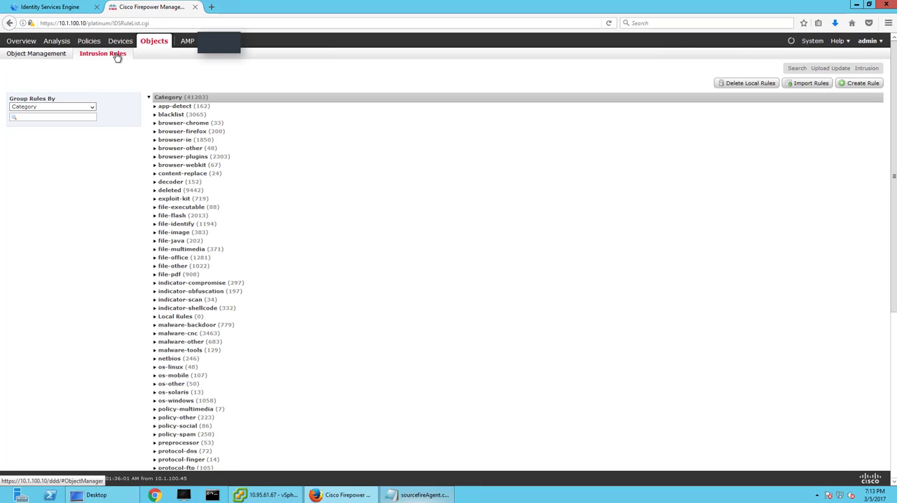
{"action": "left_click", "coordinate": [863, 83]}
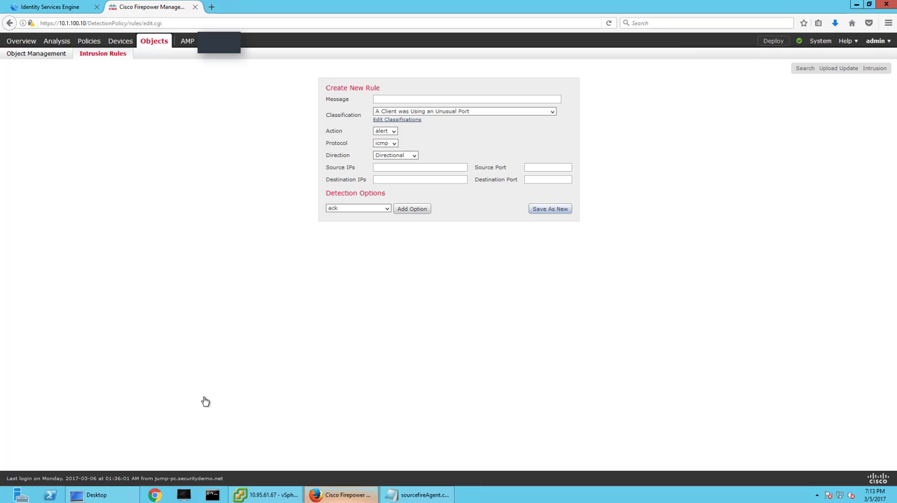
{"action": "left_click", "coordinate": [551, 113]}
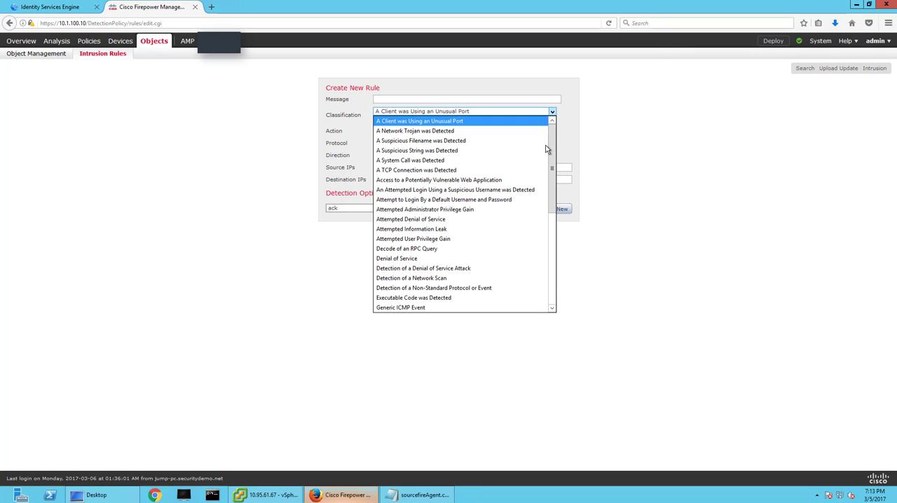
{"action": "scroll", "coordinate": [526, 255], "scroll_direction": "down", "scroll_amount": 6}
{"action": "scroll", "coordinate": [525, 272], "scroll_direction": "up", "scroll_amount": 8}
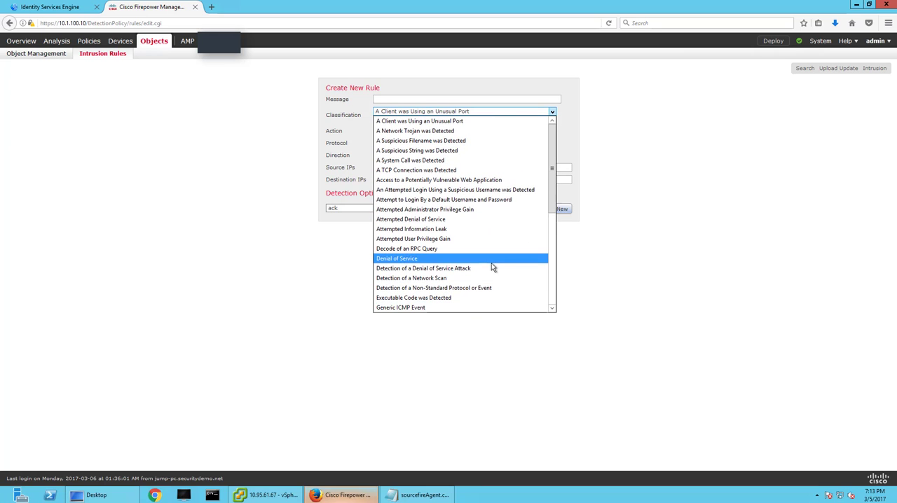
{"action": "scroll", "coordinate": [491, 262], "scroll_direction": "down", "scroll_amount": 5}
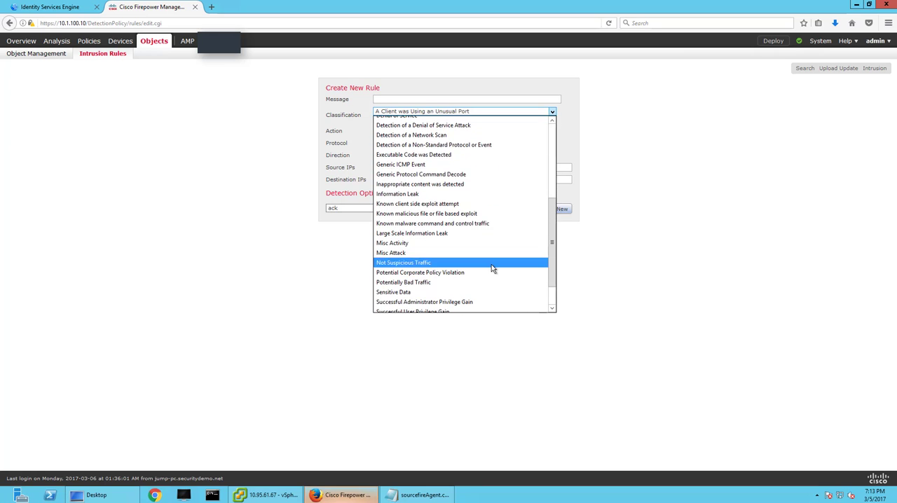
{"action": "left_click", "coordinate": [471, 243]}
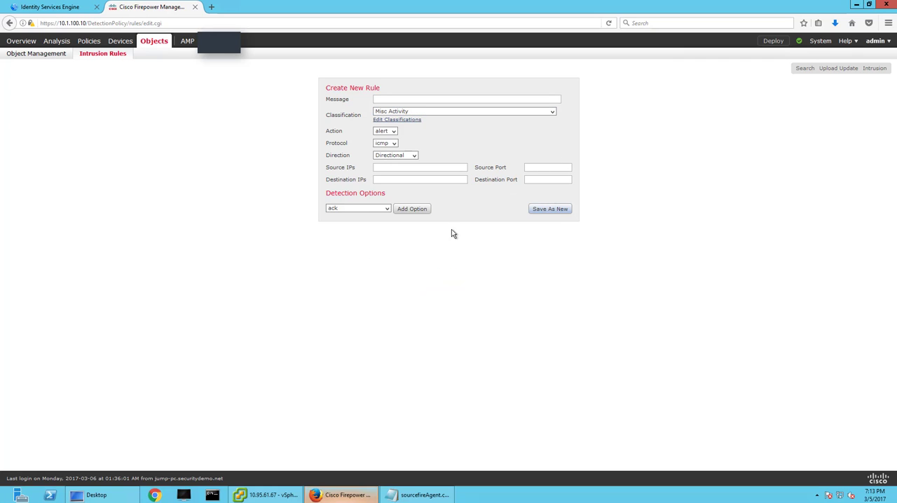
Set the new rule's protocol to icmp and its message to ICMP-To-Internet-Host.
{"action": "left_click", "coordinate": [393, 144]}
{"action": "left_click", "coordinate": [383, 152]}
{"action": "left_click", "coordinate": [412, 99]}
{"action": "type", "text": "ICMP-To-Internet-Host"}
Set the rule's destination IP to 10.95.61.71 and save it as a new rule.
{"action": "left_click", "coordinate": [267, 495]}
{"action": "left_click", "coordinate": [342, 495]}
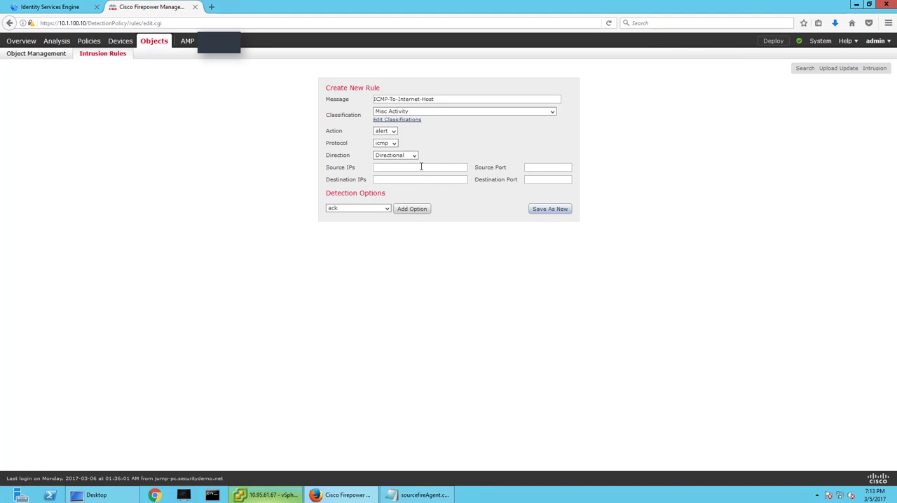
{"action": "type", "text": "10.1.100."}
{"action": "key", "text": "BackSpace"}
{"action": "key", "text": "BackSpace"}
{"action": "key", "text": "BackSpace"}
{"action": "key", "text": "BackSpace"}
{"action": "key", "text": "BackSpace"}
{"action": "key", "text": "BackSpace"}
{"action": "key", "text": "BackSpace"}
{"action": "key", "text": "BackSpace"}
{"action": "type", "text": "10.95.61.71"}
{"action": "left_click", "coordinate": [544, 210]}
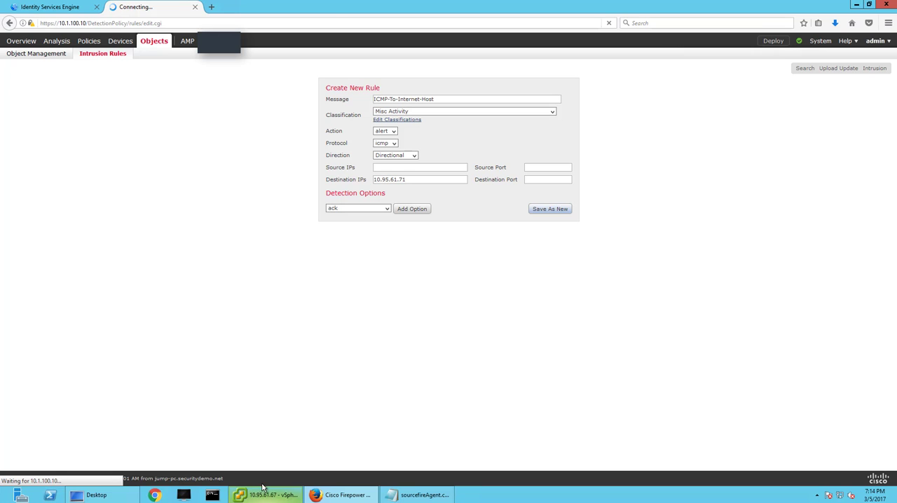
Ping 10.95.61.71 from a command prompt to check reachability, then close the prompt.
{"action": "left_click", "coordinate": [208, 496]}
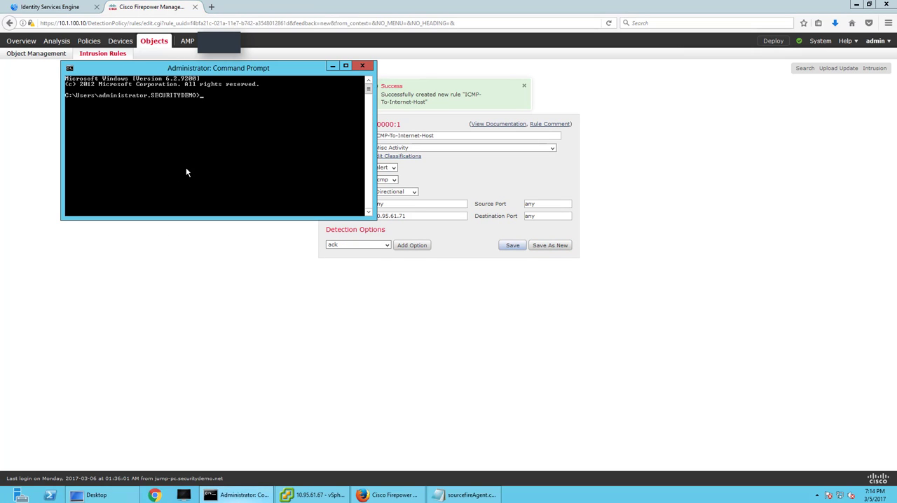
{"action": "type", "text": "ping 10.95.61.71"}
{"action": "key", "text": "Return"}
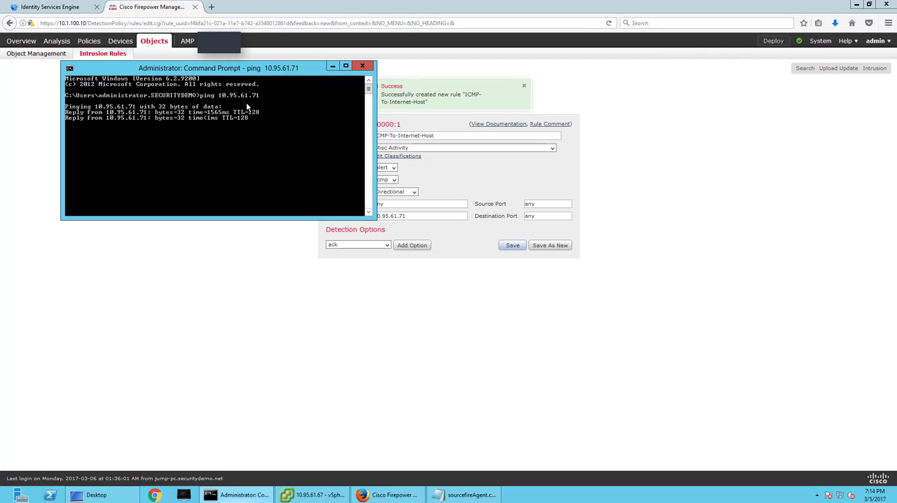
{"action": "left_click", "coordinate": [363, 65]}
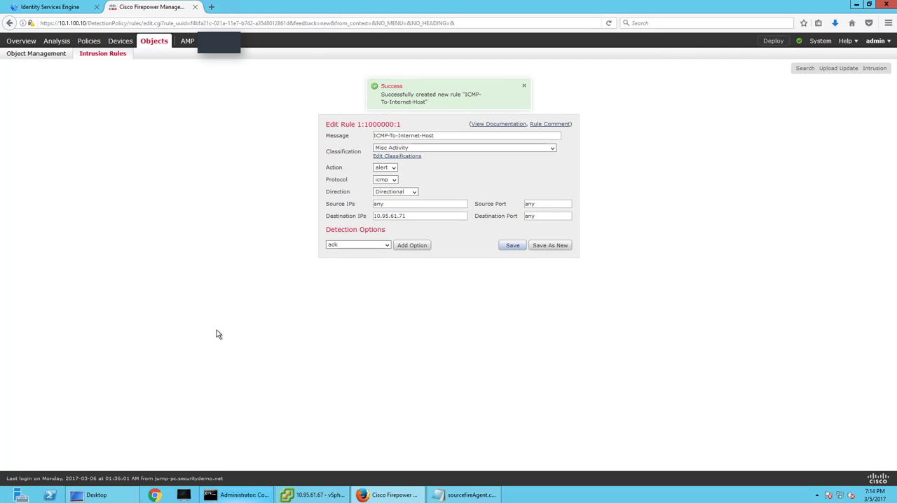
Save the ICMP-To-Internet-Host rule and open the rules of the SecurityDemoIntrusion intrusion policy for editing.
{"action": "left_click", "coordinate": [508, 246]}
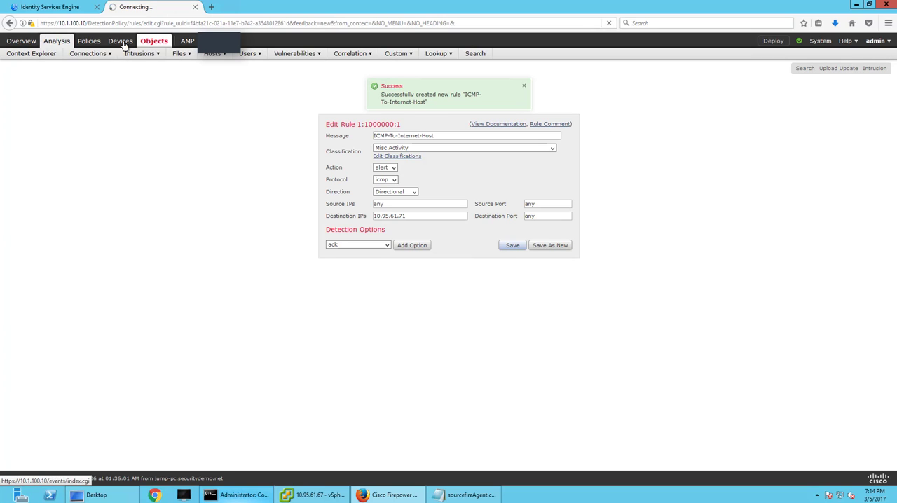
{"action": "mouse_move", "coordinate": [86, 42]}
{"action": "mouse_move", "coordinate": [31, 56]}
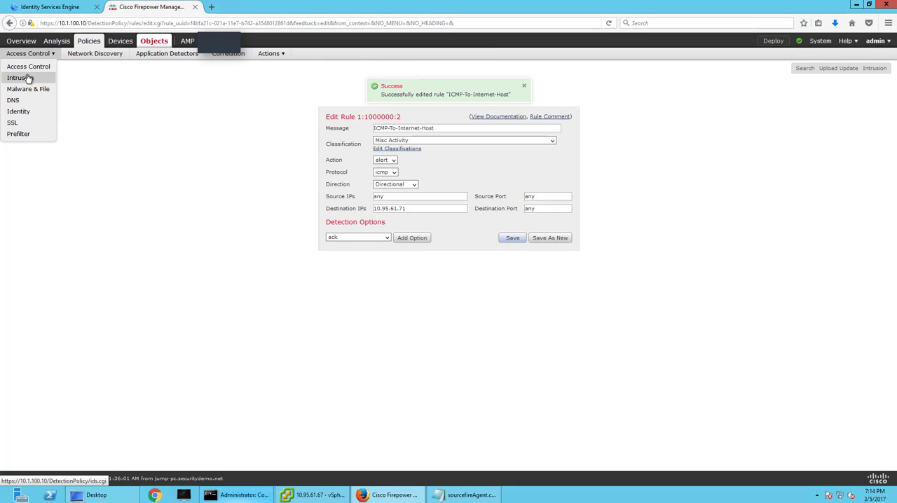
{"action": "left_click", "coordinate": [22, 78]}
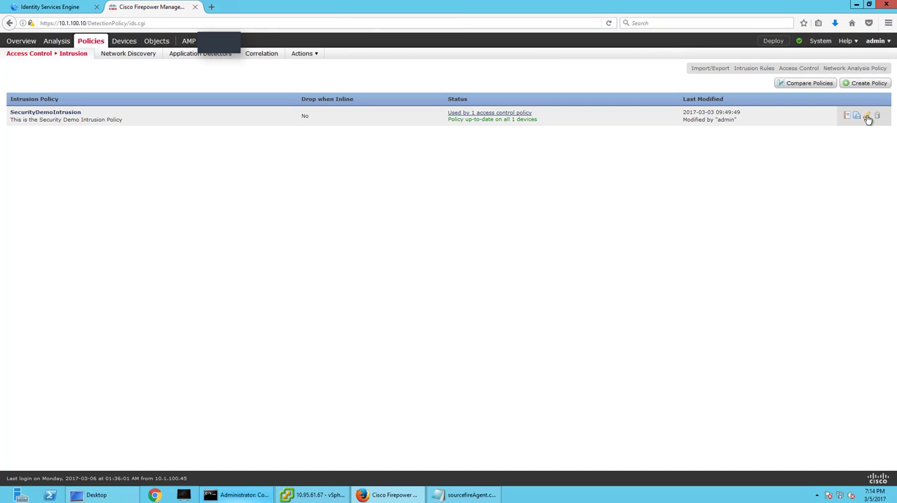
{"action": "left_click", "coordinate": [867, 117]}
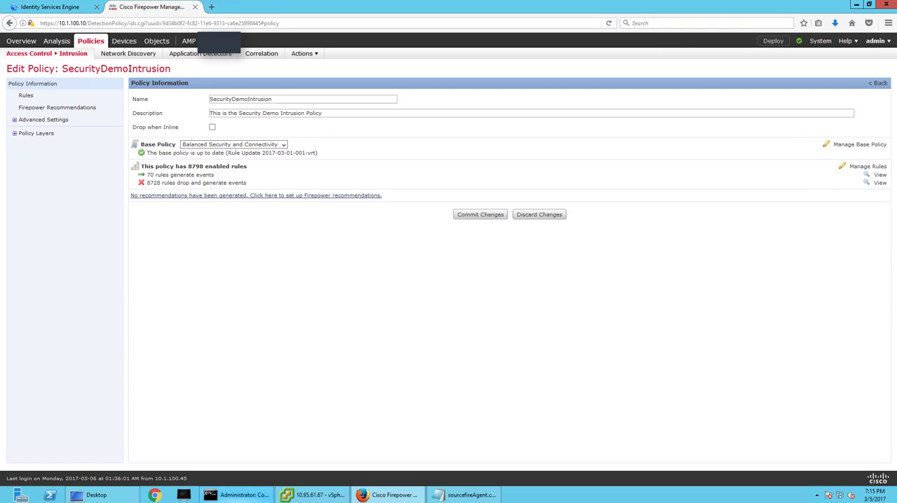
{"action": "left_click", "coordinate": [26, 96]}
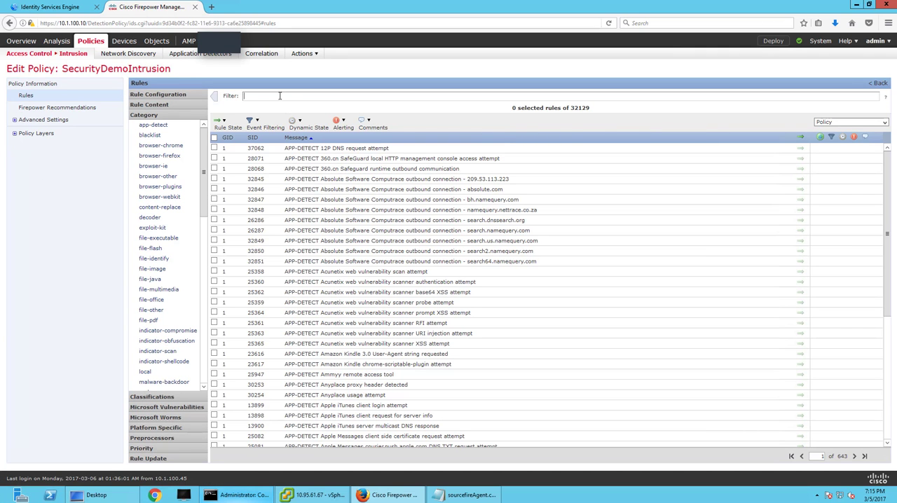
Filter the policy rules by ICMP, select the ICMP-To-Internet-Host rule and review its details.
{"action": "type", "text": "ICMP"}
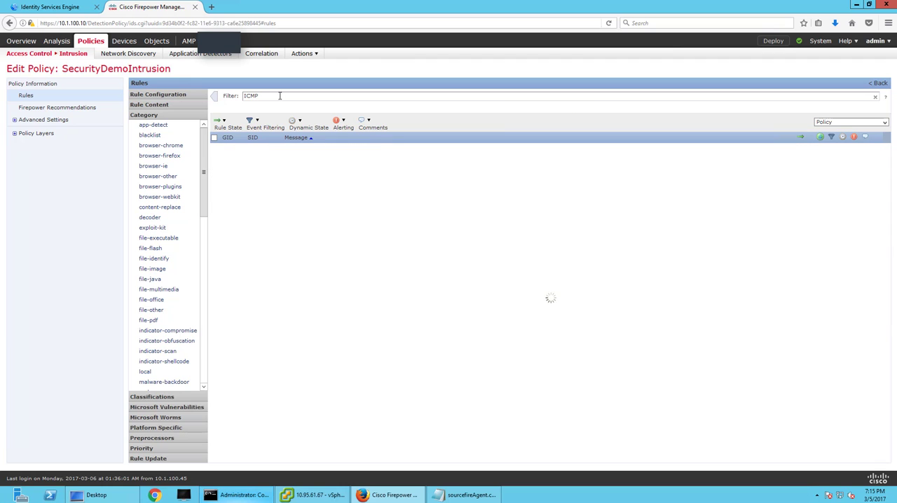
{"action": "scroll", "coordinate": [323, 306], "scroll_direction": "down", "scroll_amount": 5}
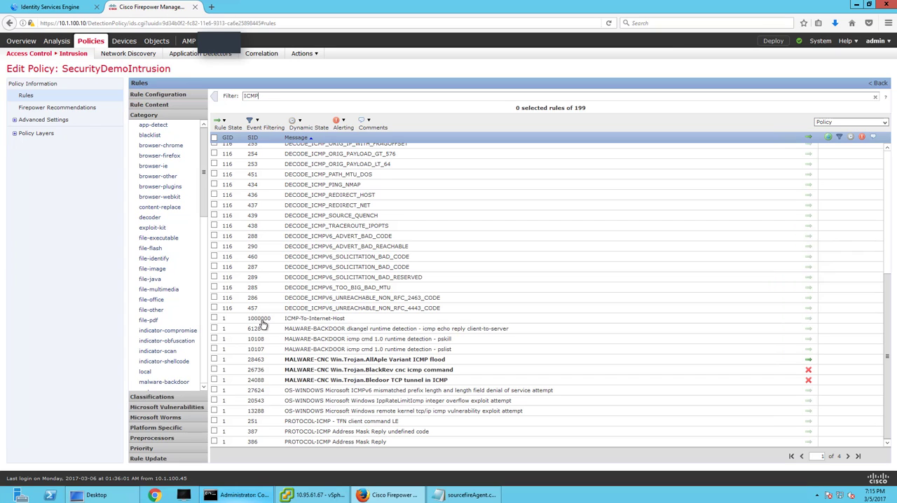
{"action": "left_click", "coordinate": [214, 319]}
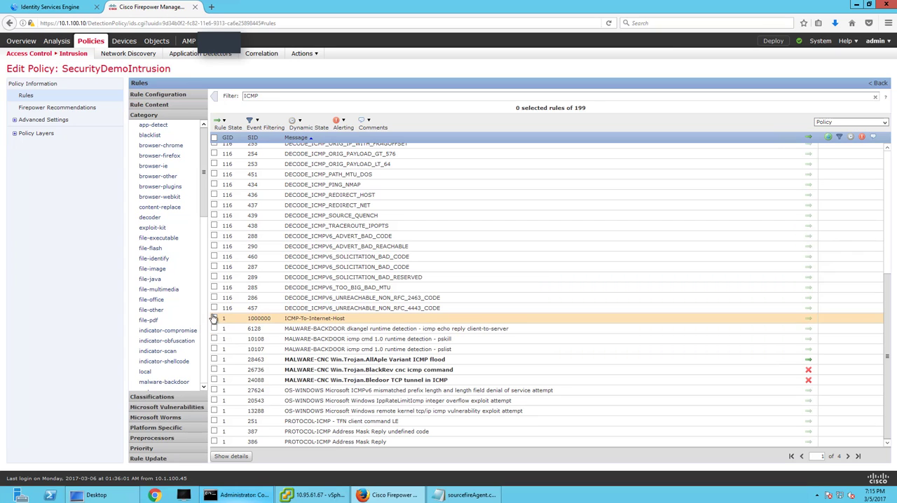
{"action": "left_click", "coordinate": [223, 457]}
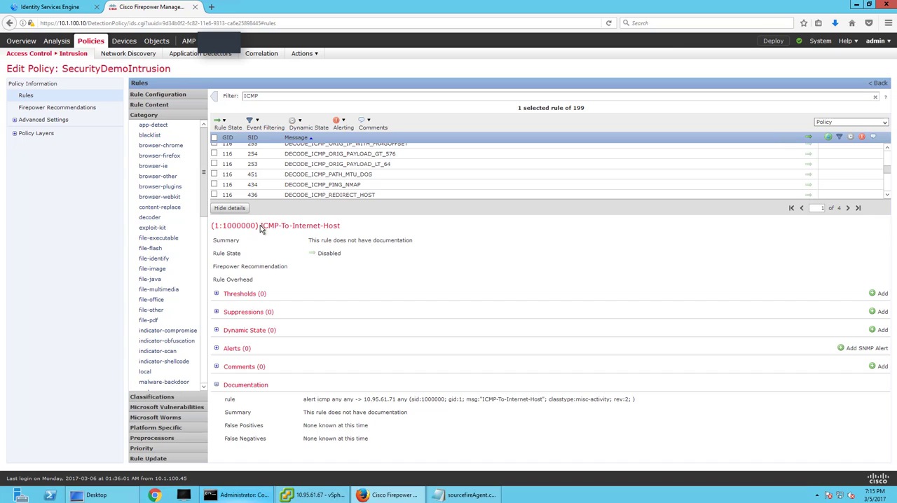
{"action": "left_click_drag", "start_coordinate": [222, 225], "coordinate": [257, 225]}
{"action": "left_click", "coordinate": [231, 209]}
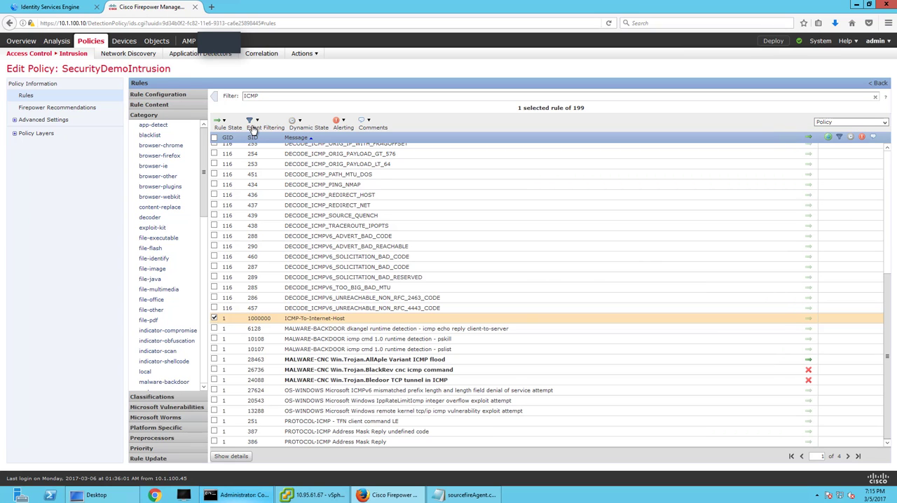
Set the ICMP-To-Internet-Host rule state to Generate Events and commit the policy changes without a description.
{"action": "left_click", "coordinate": [229, 126]}
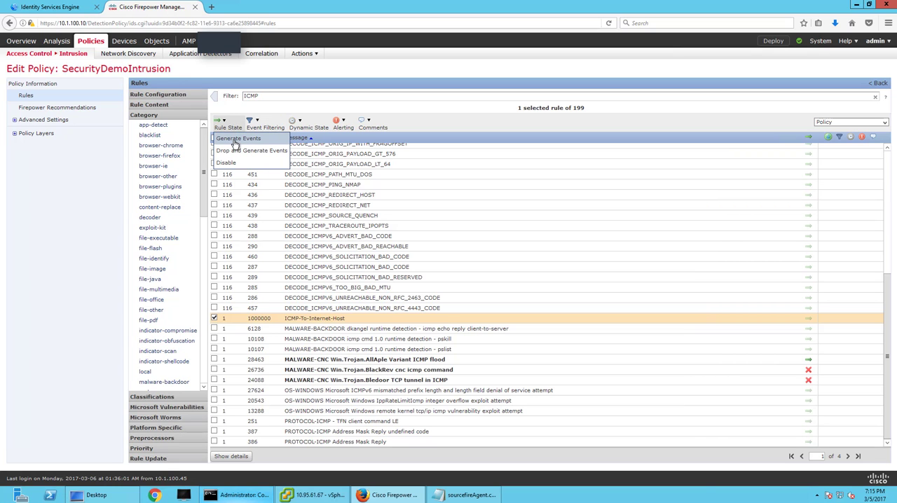
{"action": "left_click", "coordinate": [238, 150]}
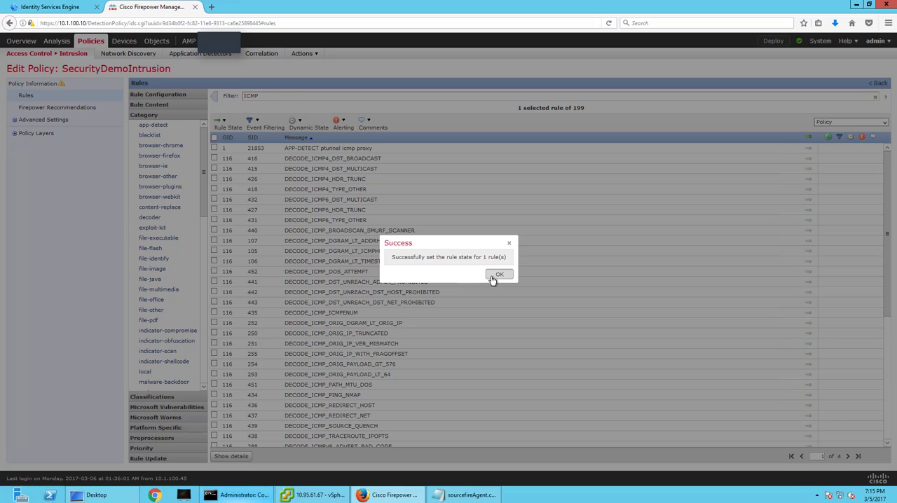
{"action": "left_click", "coordinate": [499, 274]}
{"action": "left_click", "coordinate": [42, 85]}
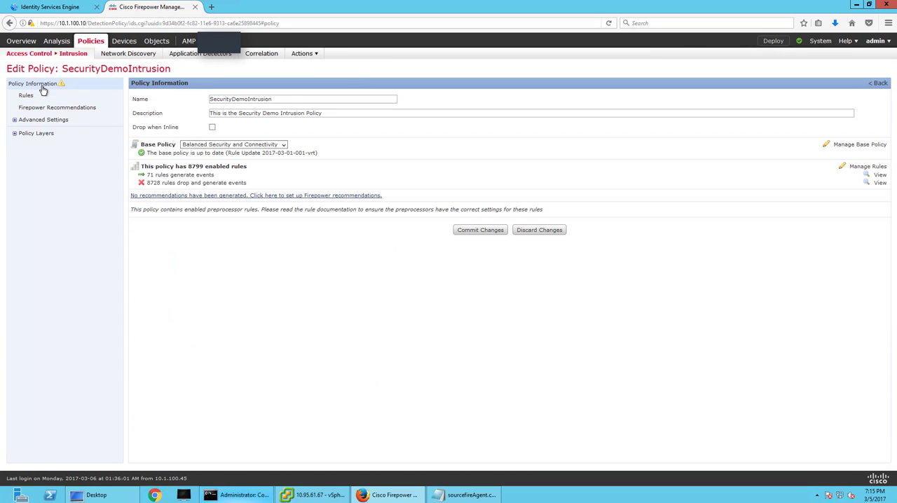
{"action": "left_click", "coordinate": [468, 231]}
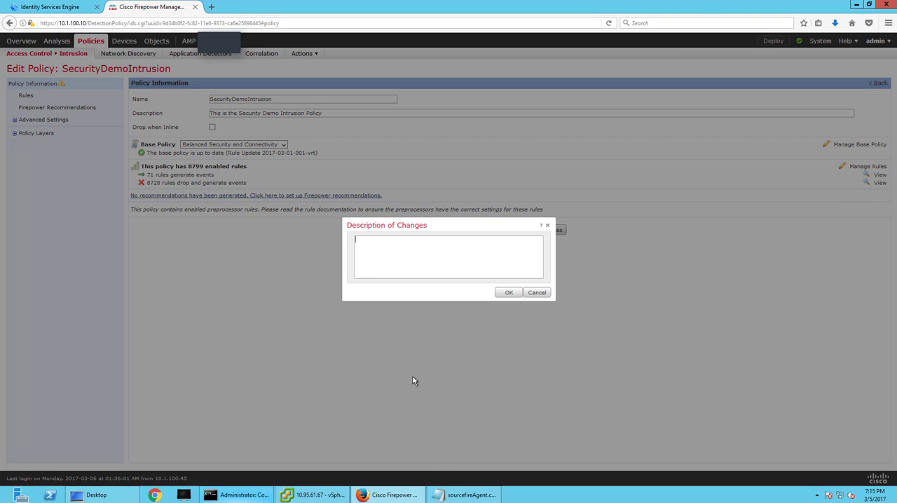
{"action": "left_click", "coordinate": [510, 293]}
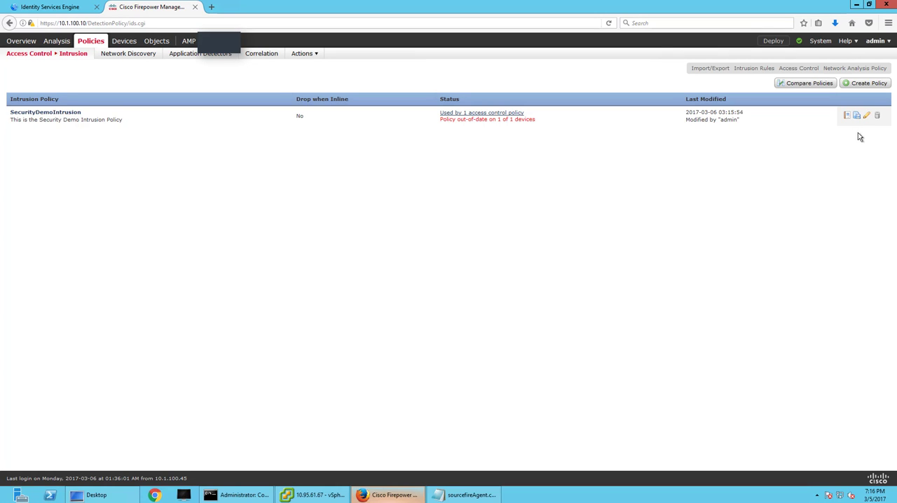
Deploy the updated policies to the FTD device.
{"action": "left_click", "coordinate": [773, 41]}
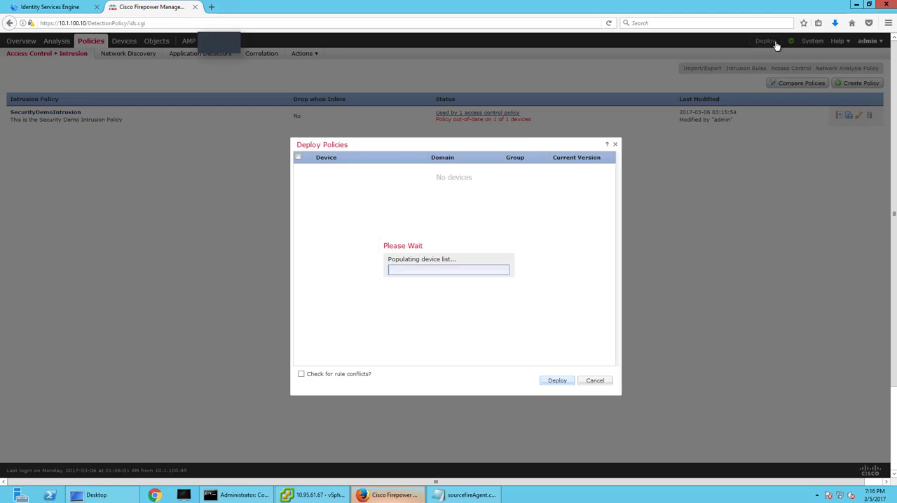
{"action": "left_click", "coordinate": [299, 158]}
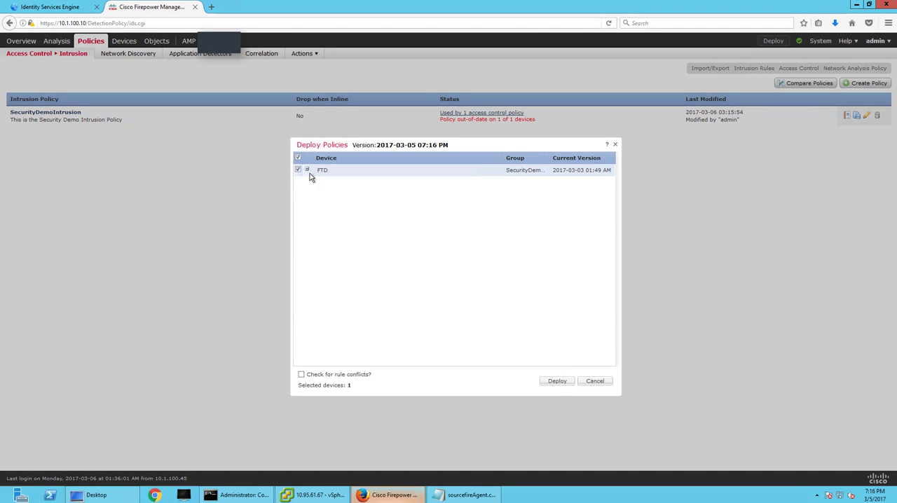
{"action": "left_click", "coordinate": [554, 384]}
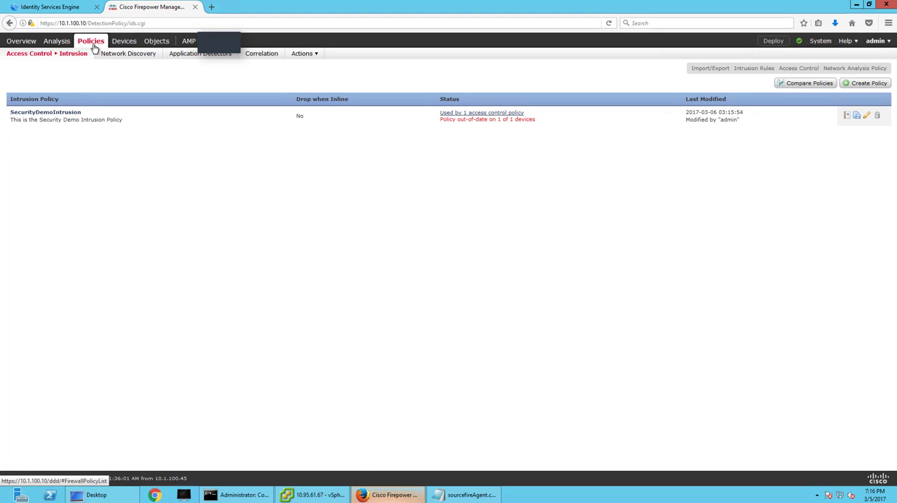
Create a correlation rule group named pxGrid.
{"action": "left_click", "coordinate": [268, 56]}
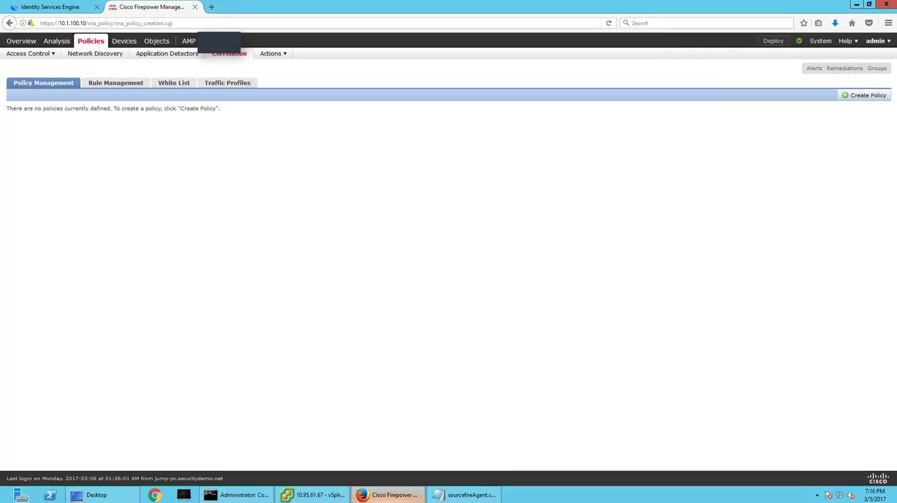
{"action": "left_click", "coordinate": [117, 84]}
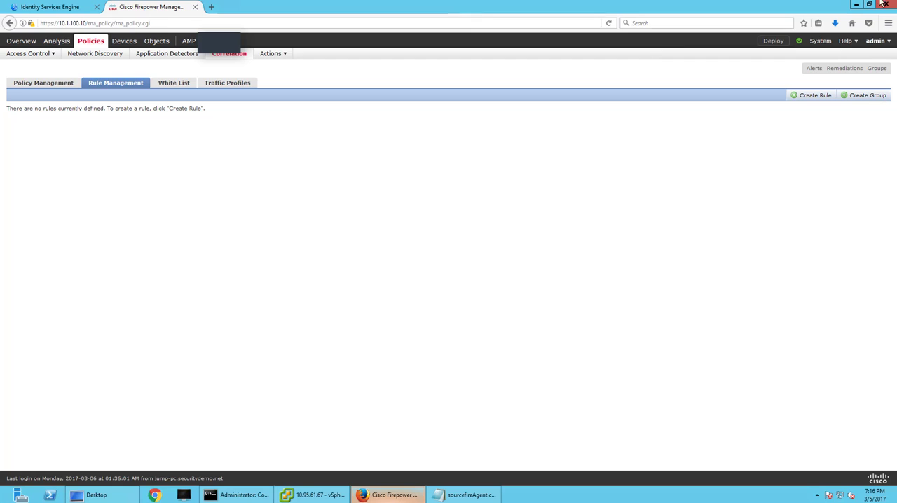
{"action": "left_click", "coordinate": [845, 96]}
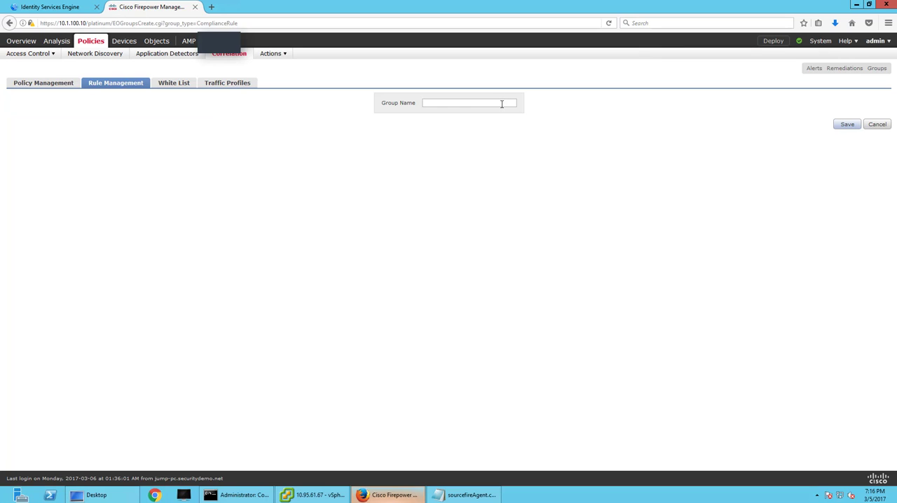
{"action": "type", "text": "pXGrid"}
{"action": "left_click", "coordinate": [847, 124]}
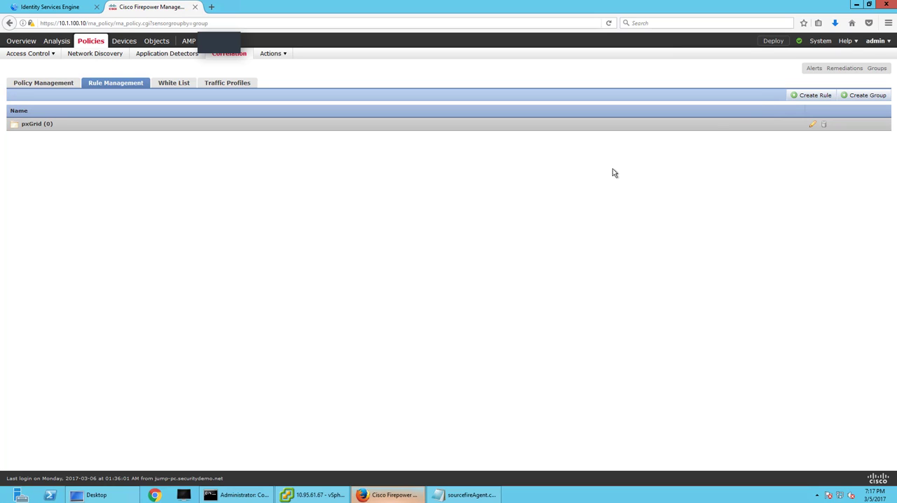
Start a new correlation rule named Quarantine-Rule and assign it to the pxGrid rule group.
{"action": "left_click", "coordinate": [812, 95]}
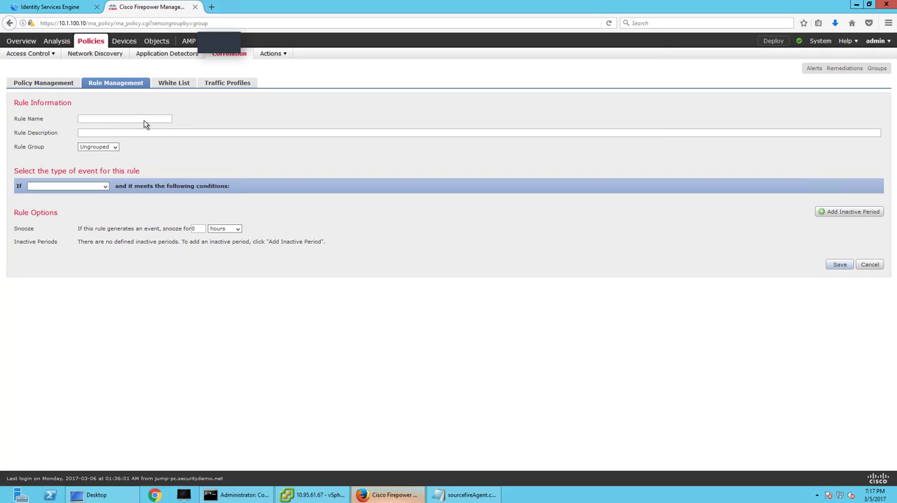
{"action": "left_click", "coordinate": [137, 118]}
{"action": "type", "text": "Qua"}
{"action": "type", "text": "n"}
{"action": "type", "text": "antine"}
{"action": "type", "text": "-Rule"}
{"action": "left_click", "coordinate": [116, 148]}
{"action": "left_click", "coordinate": [100, 167]}
Have the rule trigger on an intrusion event whose Rule SID is 1000000, and save the rule.
{"action": "left_click", "coordinate": [105, 189]}
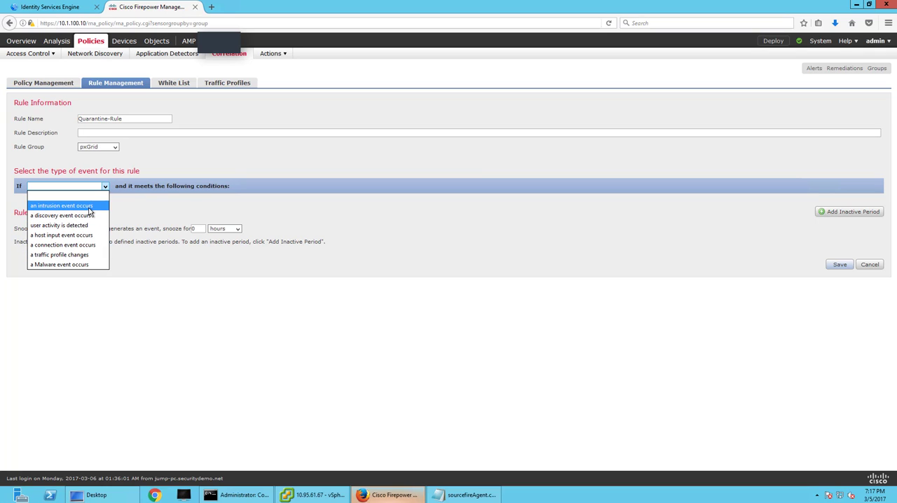
{"action": "left_click", "coordinate": [89, 206]}
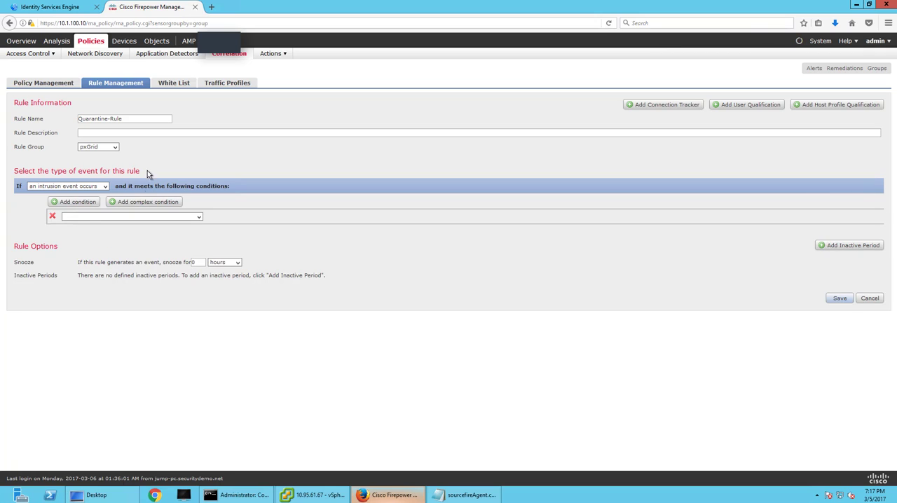
{"action": "left_click", "coordinate": [123, 217]}
{"action": "scroll", "coordinate": [140, 308], "scroll_direction": "down", "scroll_amount": 10}
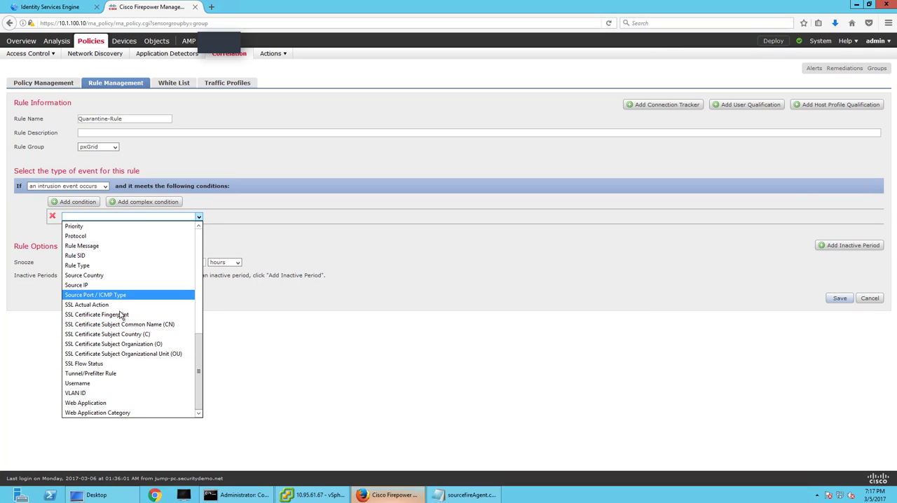
{"action": "scroll", "coordinate": [121, 320], "scroll_direction": "up", "scroll_amount": 3}
{"action": "scroll", "coordinate": [121, 325], "scroll_direction": "down", "scroll_amount": 3}
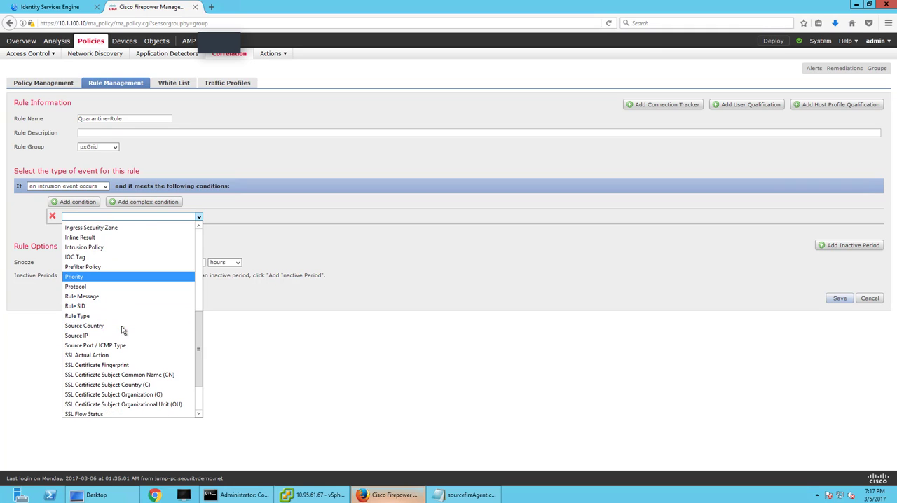
{"action": "scroll", "coordinate": [122, 338], "scroll_direction": "down", "scroll_amount": 1}
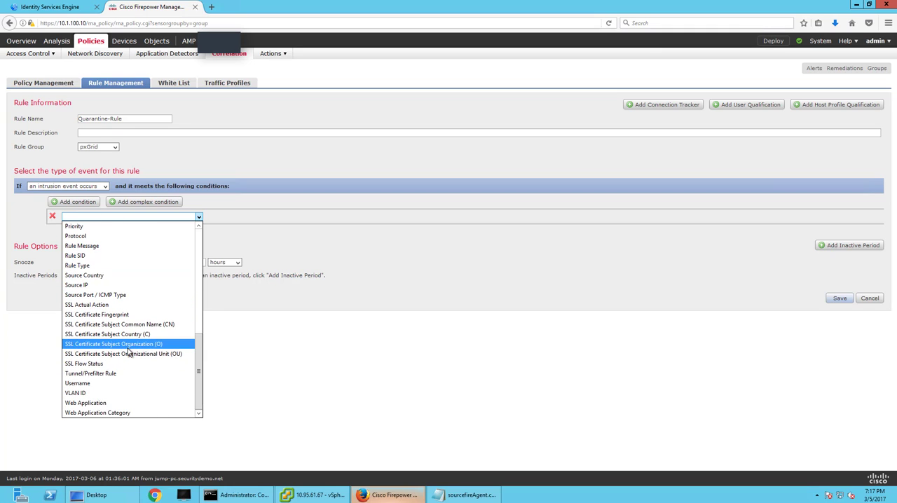
{"action": "scroll", "coordinate": [125, 345], "scroll_direction": "up", "scroll_amount": 3}
{"action": "left_click", "coordinate": [114, 351]}
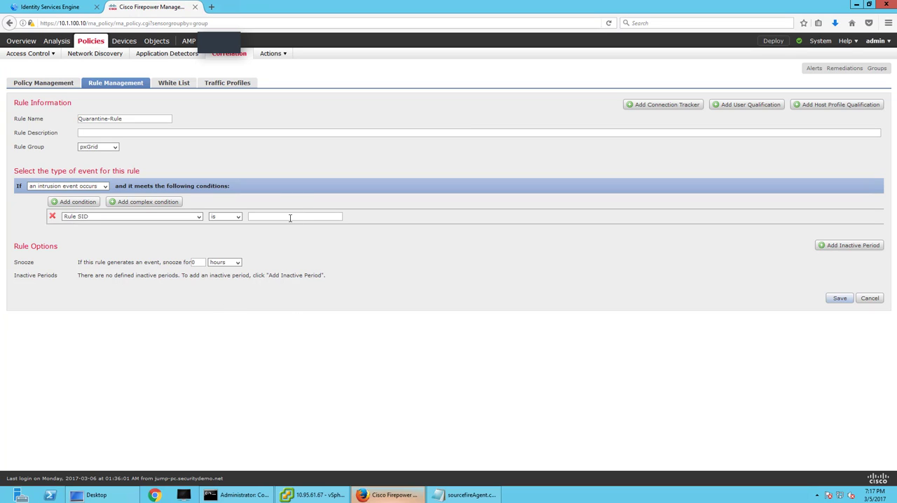
{"action": "type", "text": "1000000"}
{"action": "left_click", "coordinate": [839, 300]}
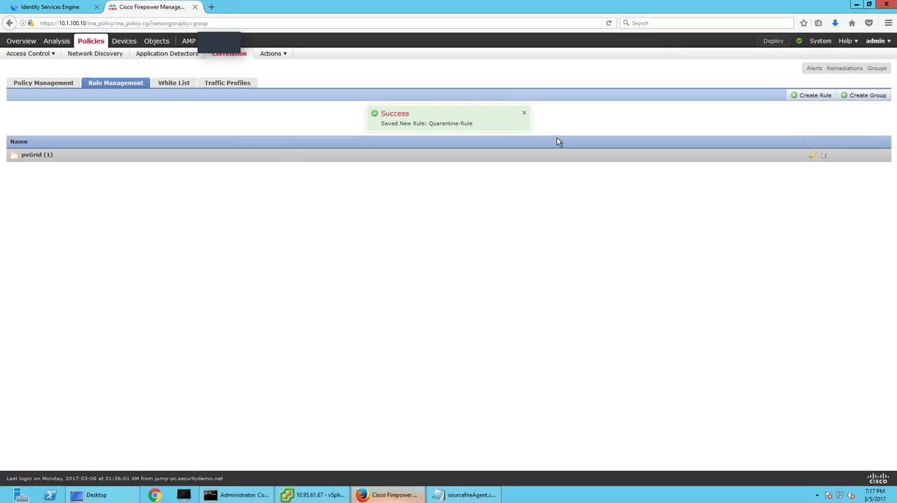
{"action": "left_click", "coordinate": [523, 113]}
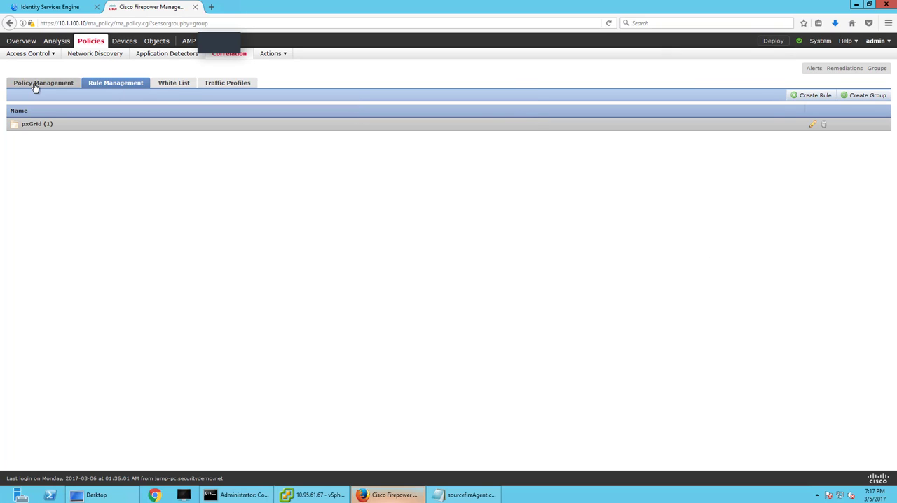
Start another correlation rule named UnQuarantine-Rule and assign it to the pxGrid rule group.
{"action": "left_click", "coordinate": [814, 95]}
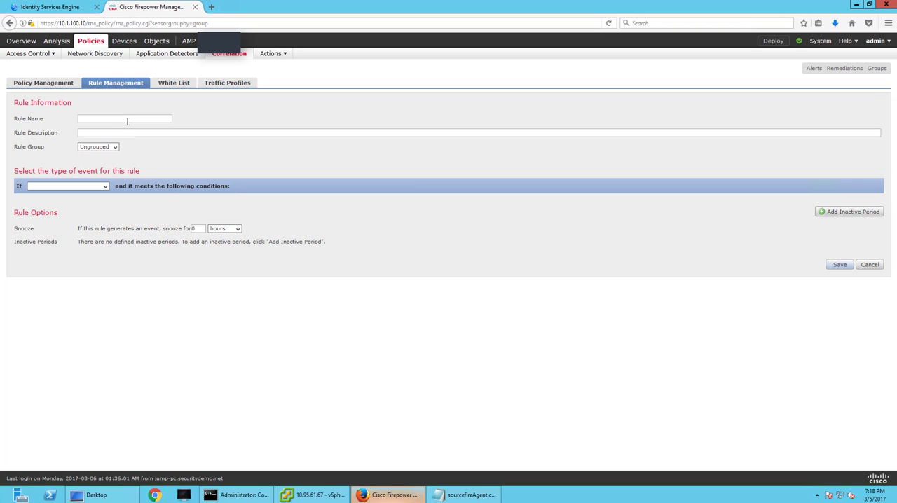
{"action": "type", "text": "UnQuarantine-Rule"}
{"action": "left_click", "coordinate": [115, 147]}
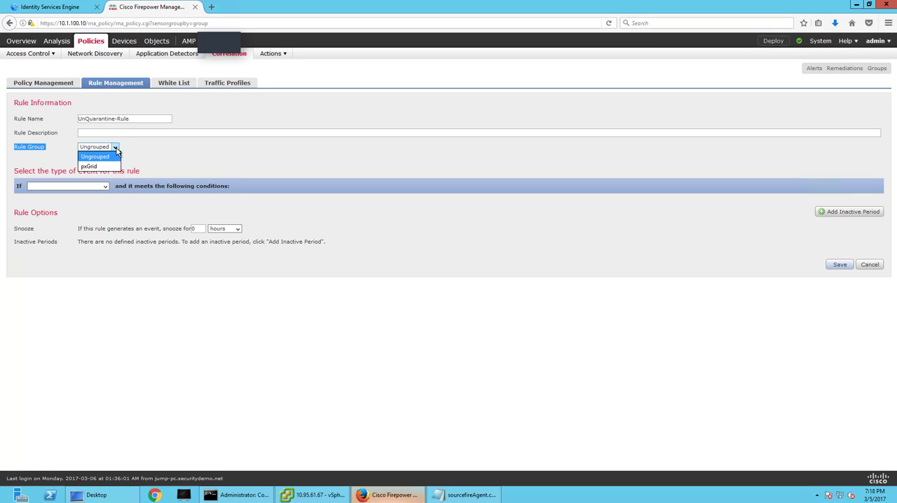
{"action": "left_click", "coordinate": [105, 168]}
Set the rule to trigger when a connection event occurs and choose URL as its condition.
{"action": "left_click", "coordinate": [105, 186]}
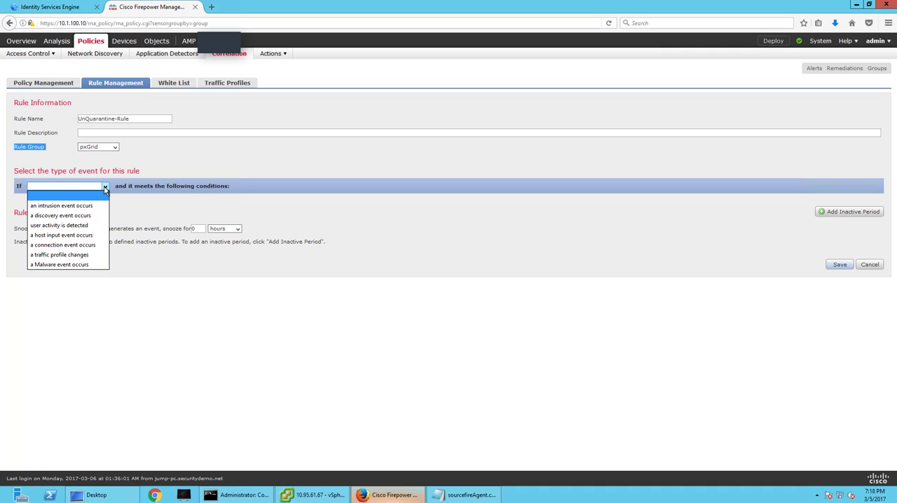
{"action": "left_click", "coordinate": [85, 245]}
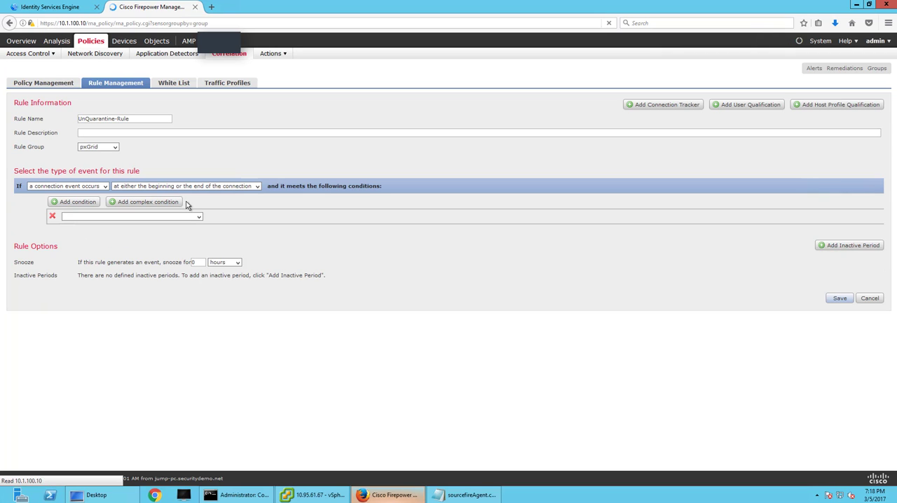
{"action": "left_click", "coordinate": [130, 217]}
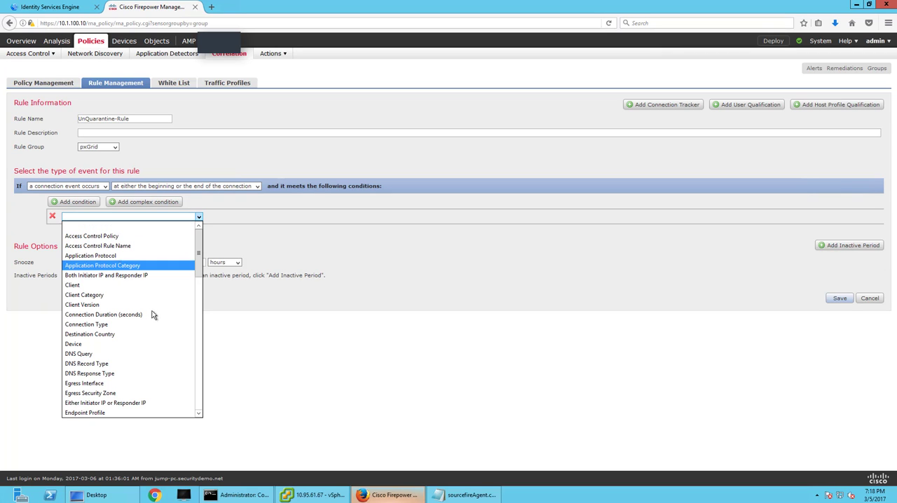
{"action": "scroll", "coordinate": [153, 316], "scroll_direction": "down", "scroll_amount": 5}
{"action": "scroll", "coordinate": [155, 332], "scroll_direction": "down", "scroll_amount": 9}
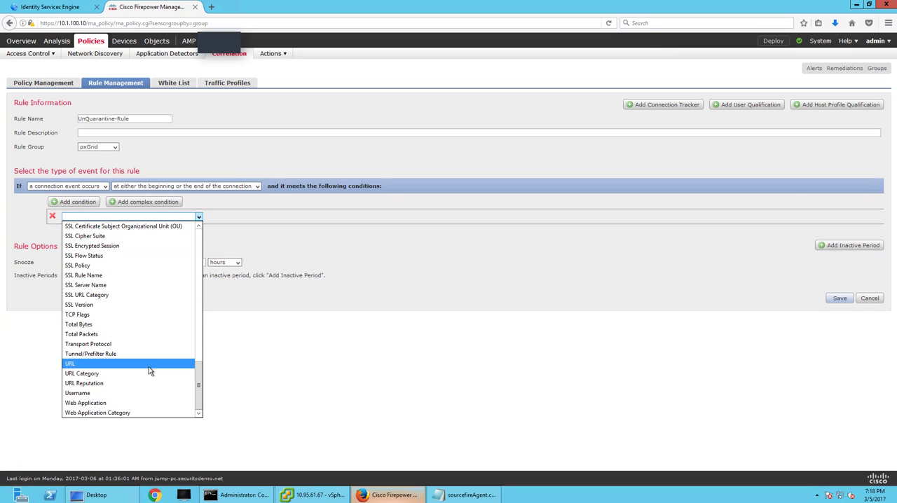
{"action": "left_click", "coordinate": [149, 364]}
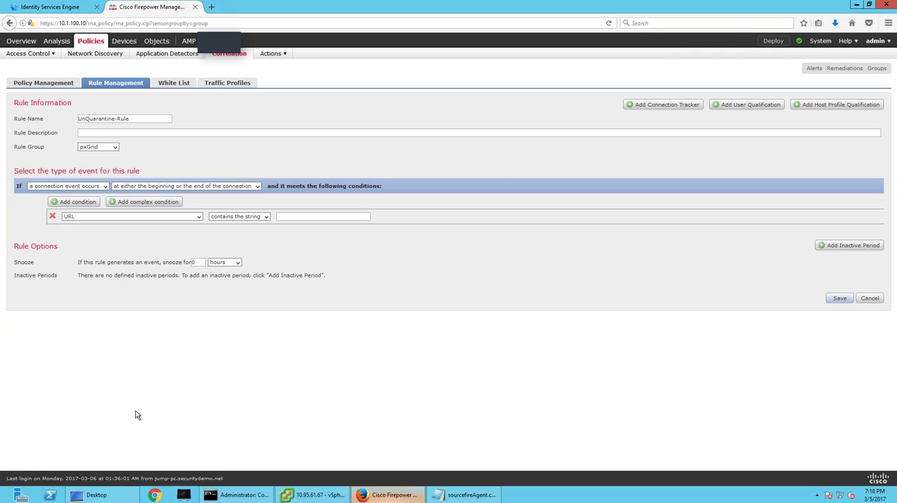
{"action": "key", "text": "super"}
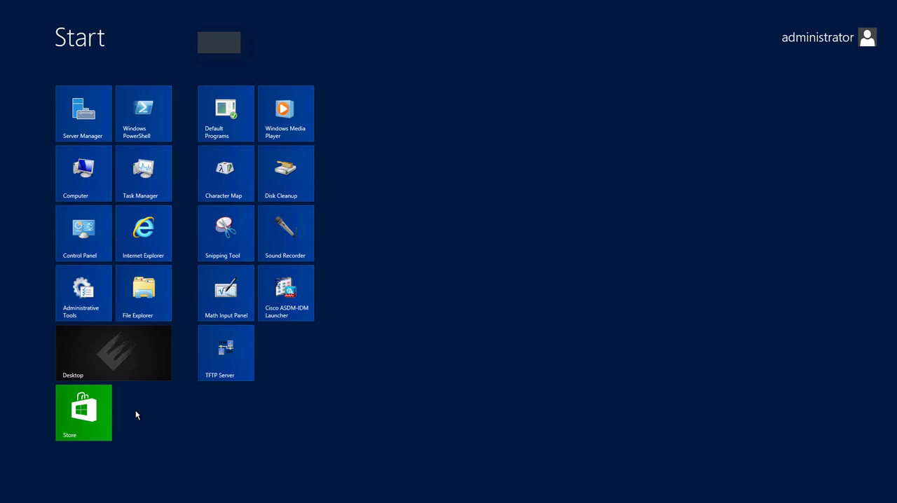
{"action": "left_click", "coordinate": [144, 252]}
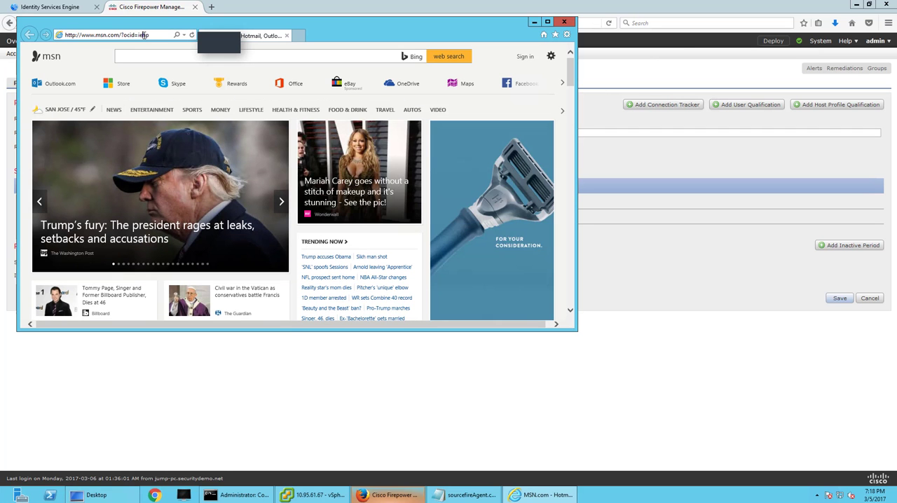
{"action": "double_click", "coordinate": [143, 35]}
{"action": "key", "text": "ctrl+a"}
{"action": "type", "text": "http://10.95.61.71/mitigate.mht"}
{"action": "key", "text": "Return"}
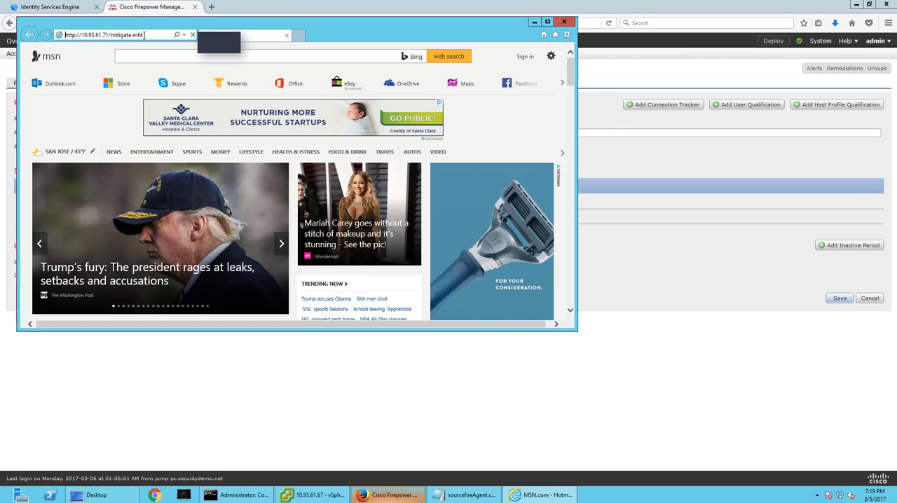
Remove mitigate.mht from the address and load the root directory of the 10.95.61.71 server.
{"action": "left_click_drag", "start_coordinate": [341, 35], "coordinate": [382, 101]}
{"action": "left_click", "coordinate": [188, 101]}
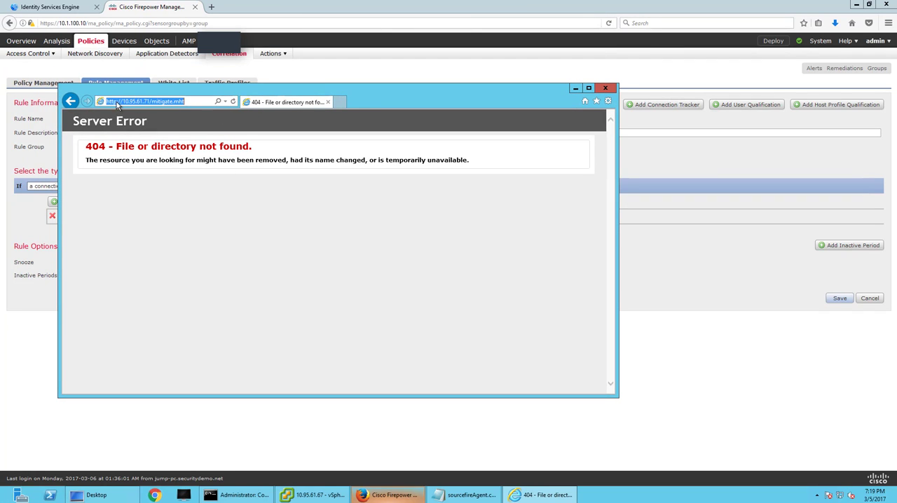
{"action": "left_click", "coordinate": [160, 101]}
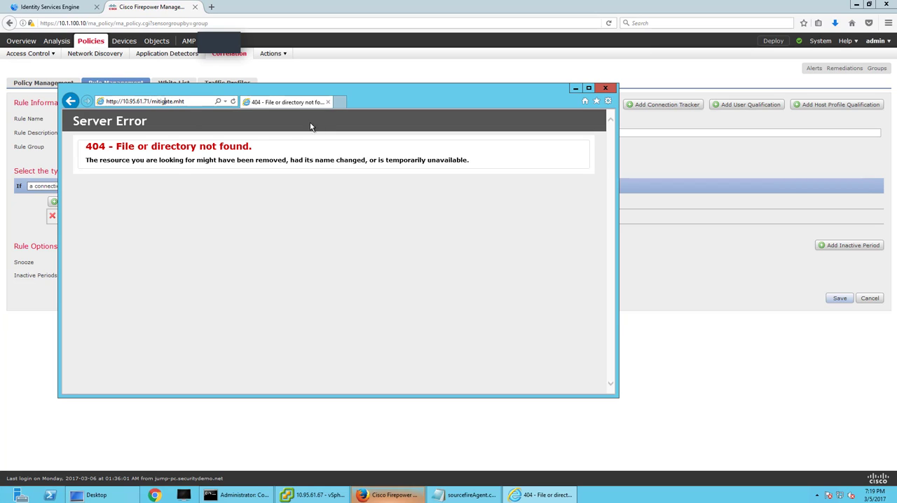
{"action": "left_click", "coordinate": [187, 102]}
{"action": "left_click", "coordinate": [159, 109]}
{"action": "left_click", "coordinate": [155, 102]}
{"action": "left_click_drag", "start_coordinate": [152, 101], "coordinate": [207, 101]}
{"action": "key", "text": "BackSpace"}
{"action": "key", "text": "Return"}
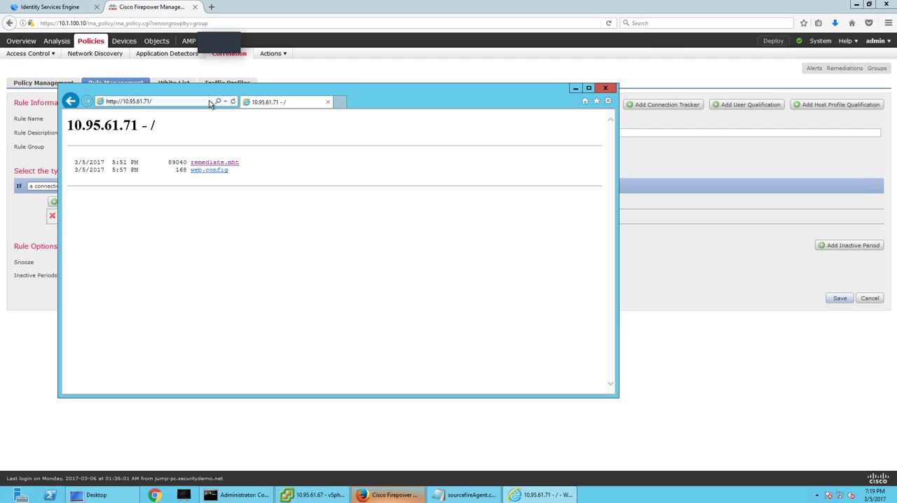
Open remediate.mht from the directory listing and copy its full web address.
{"action": "left_click", "coordinate": [219, 164]}
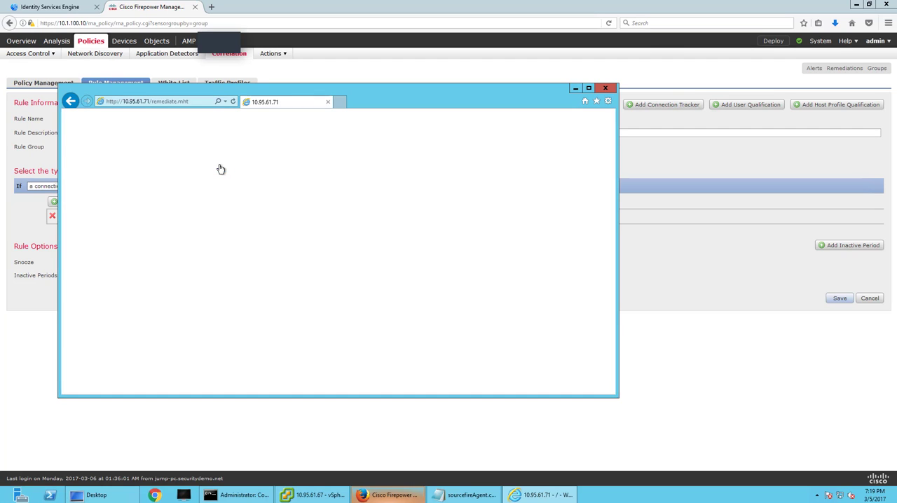
{"action": "left_click", "coordinate": [191, 104]}
{"action": "key", "text": "ctrl+c"}
{"action": "right_click", "coordinate": [193, 103]}
{"action": "left_click", "coordinate": [215, 132]}
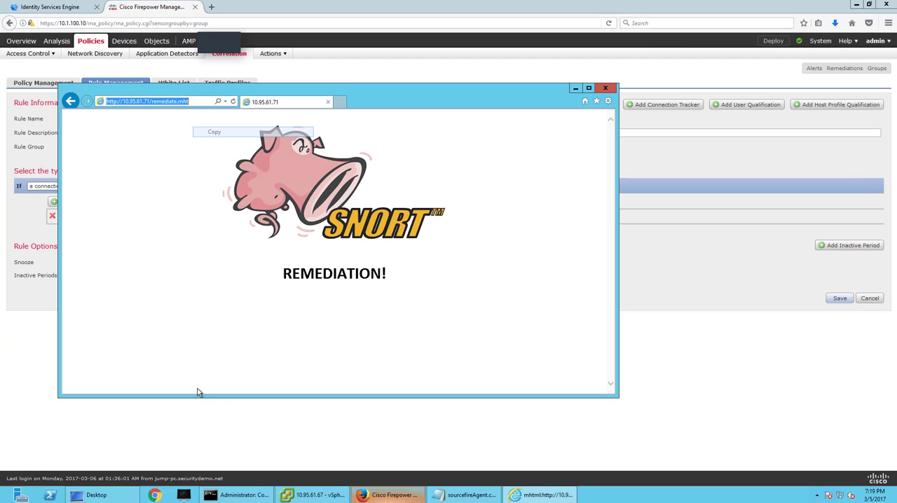
{"action": "left_click", "coordinate": [683, 376]}
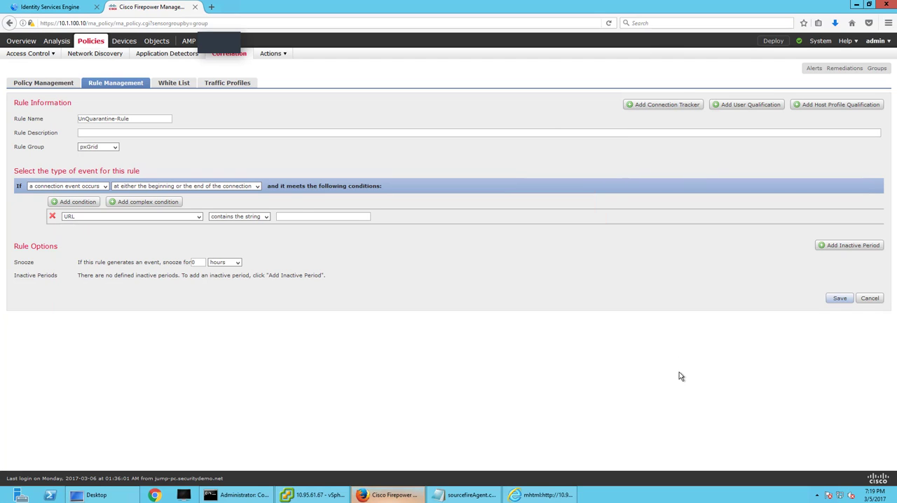
{"action": "left_click", "coordinate": [302, 215]}
{"action": "key", "text": "ctrl+v"}
{"action": "left_click_drag", "start_coordinate": [295, 216], "coordinate": [277, 218]}
{"action": "key", "text": "BackSpace"}
{"action": "left_click", "coordinate": [840, 298]}
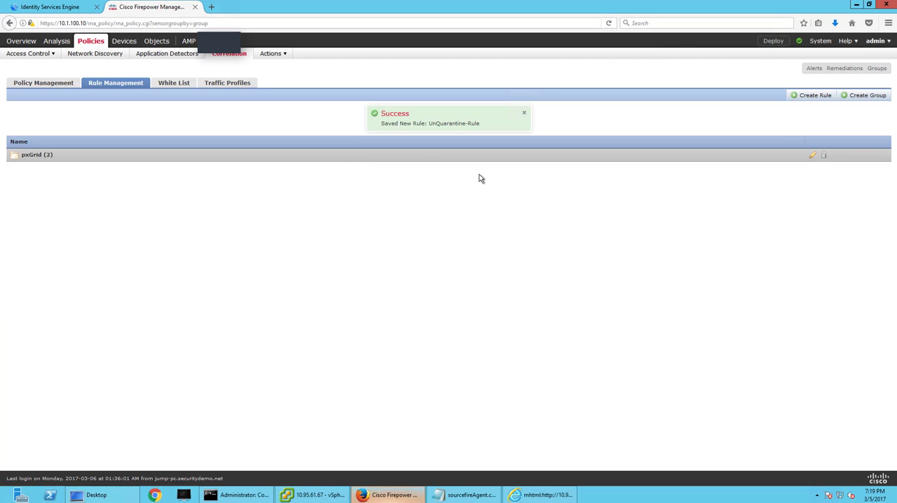
Start a new correlation rule that triggers on a Malware event by endpoint-based malware detection.
{"action": "left_click", "coordinate": [797, 95]}
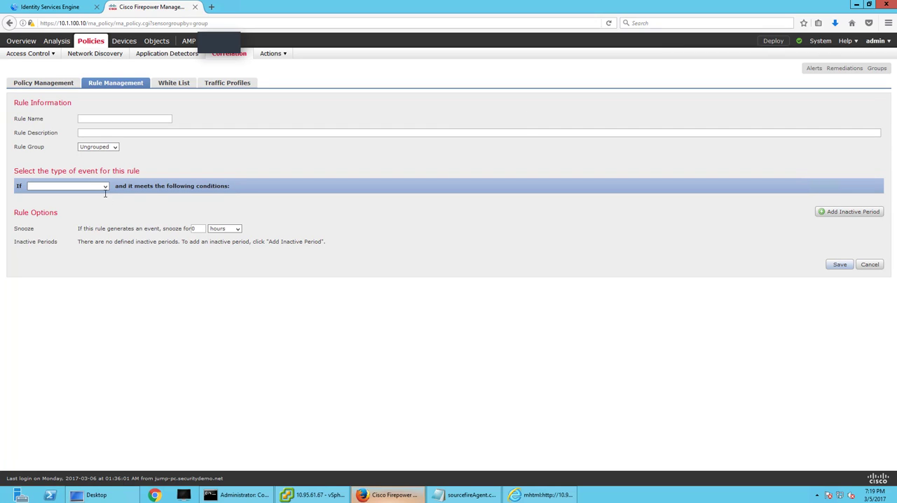
{"action": "left_click", "coordinate": [105, 186]}
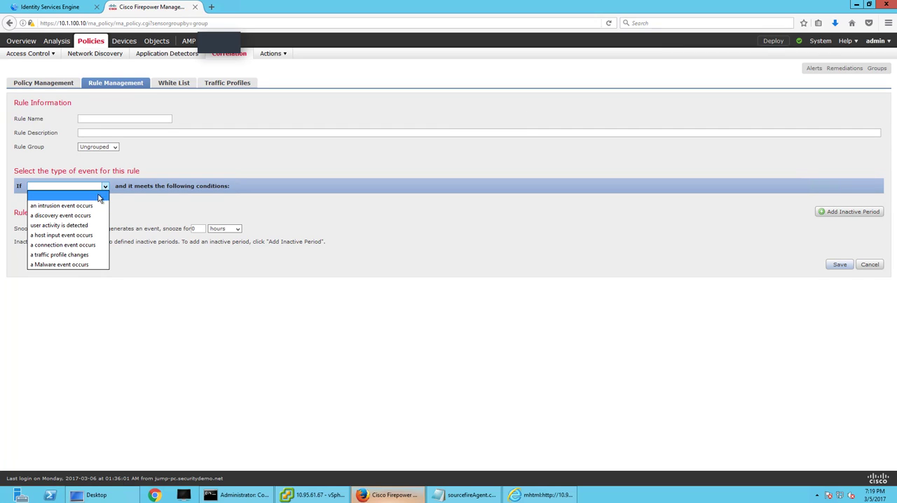
{"action": "left_click", "coordinate": [77, 264]}
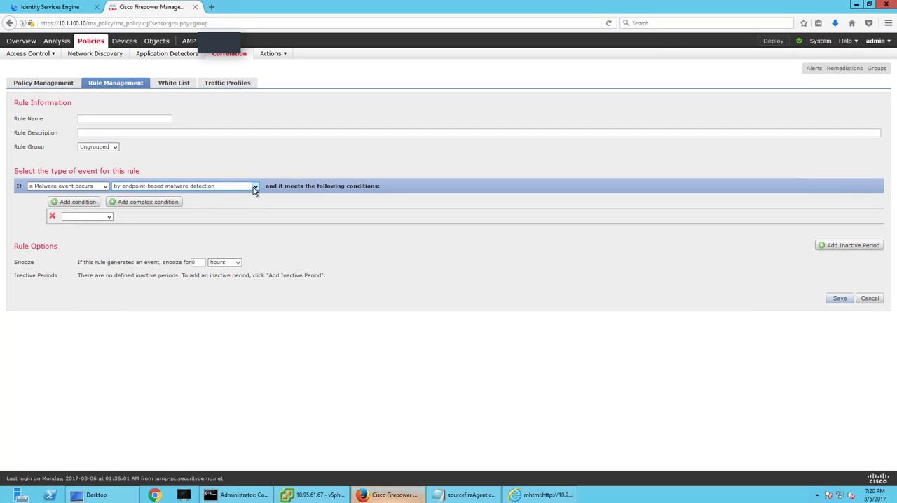
{"action": "left_click", "coordinate": [255, 187]}
Set the malware rule's condition to Event Type is Quarantine Failure.
{"action": "left_click", "coordinate": [102, 217]}
{"action": "left_click", "coordinate": [107, 216]}
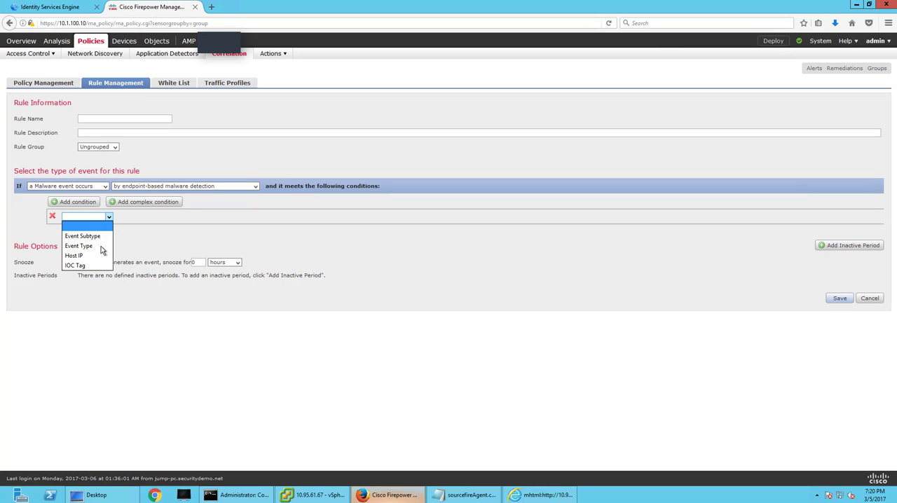
{"action": "left_click", "coordinate": [101, 246]}
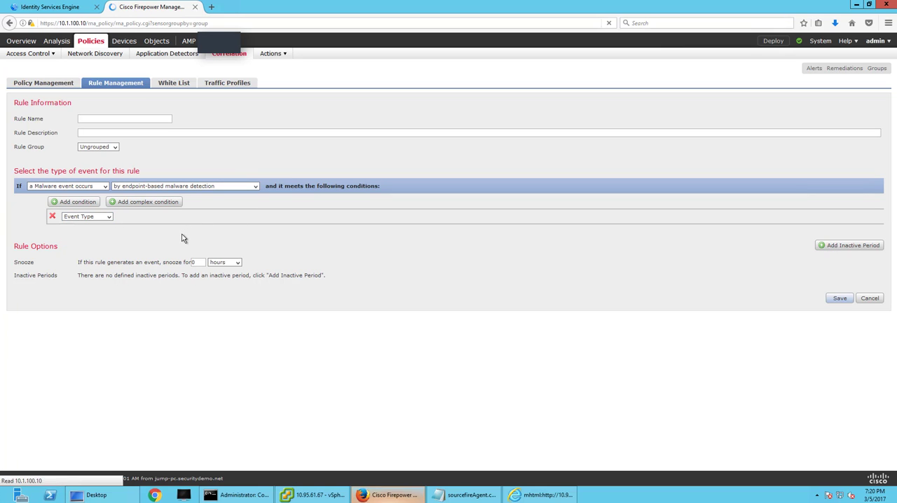
{"action": "left_click", "coordinate": [278, 218]}
{"action": "left_click", "coordinate": [278, 220]}
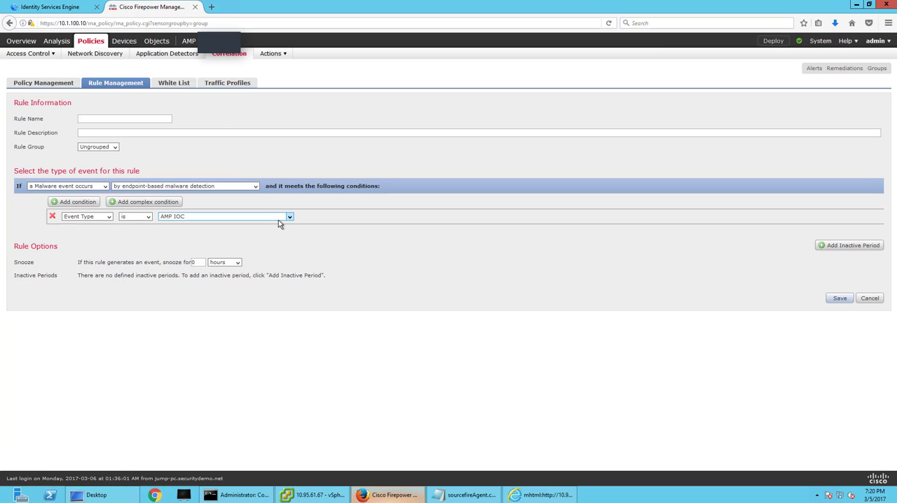
{"action": "left_click", "coordinate": [278, 220]}
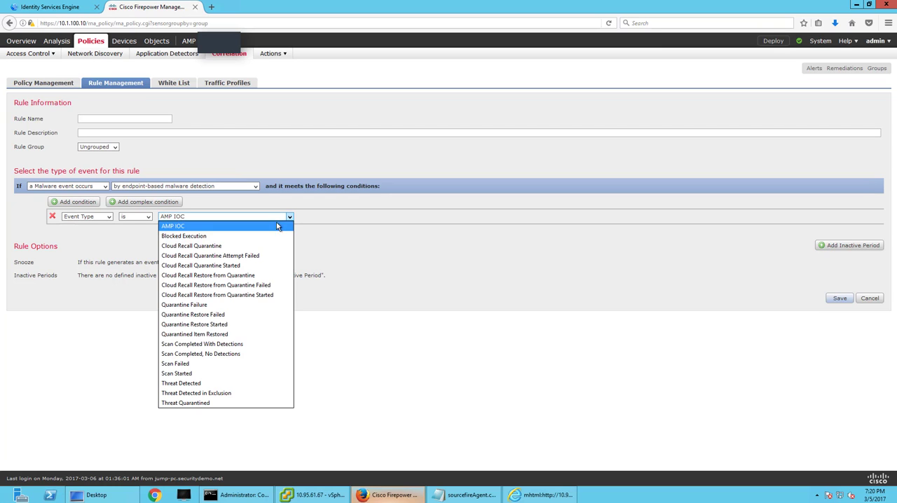
{"action": "left_click", "coordinate": [237, 305]}
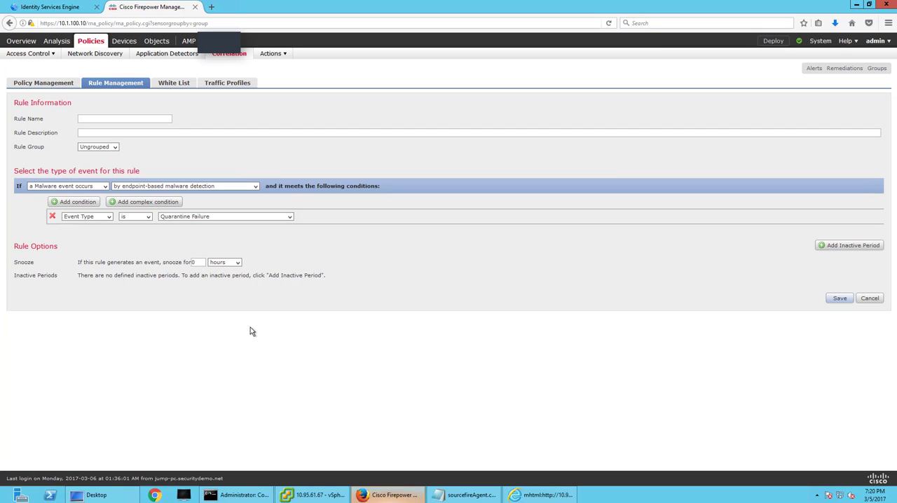
{"action": "left_click", "coordinate": [252, 187]}
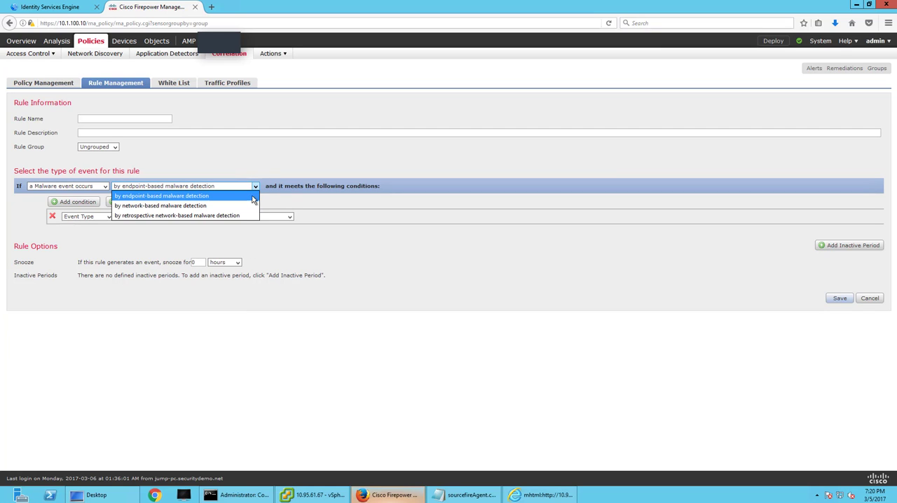
{"action": "left_click", "coordinate": [244, 216]}
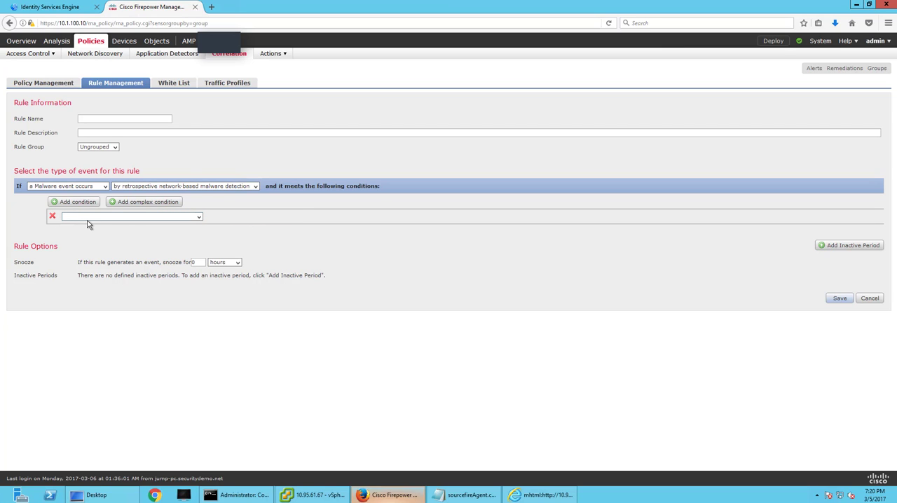
{"action": "left_click", "coordinate": [86, 220]}
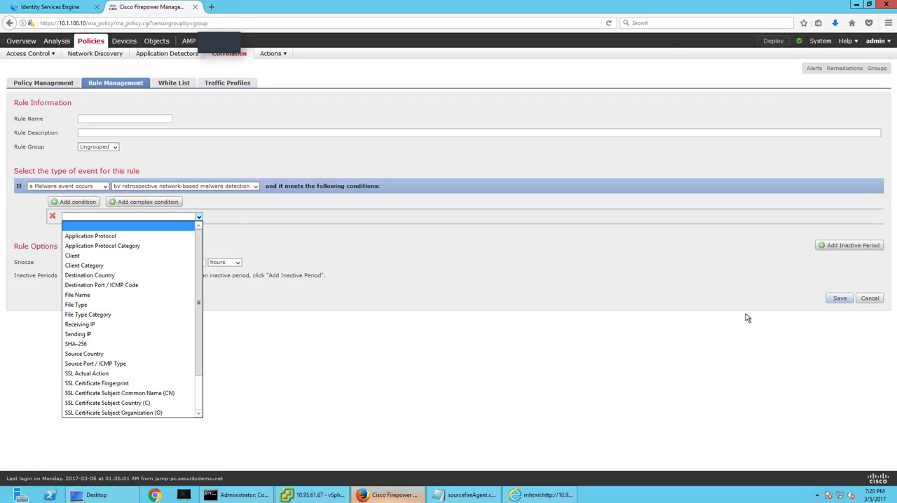
{"action": "left_click", "coordinate": [872, 300]}
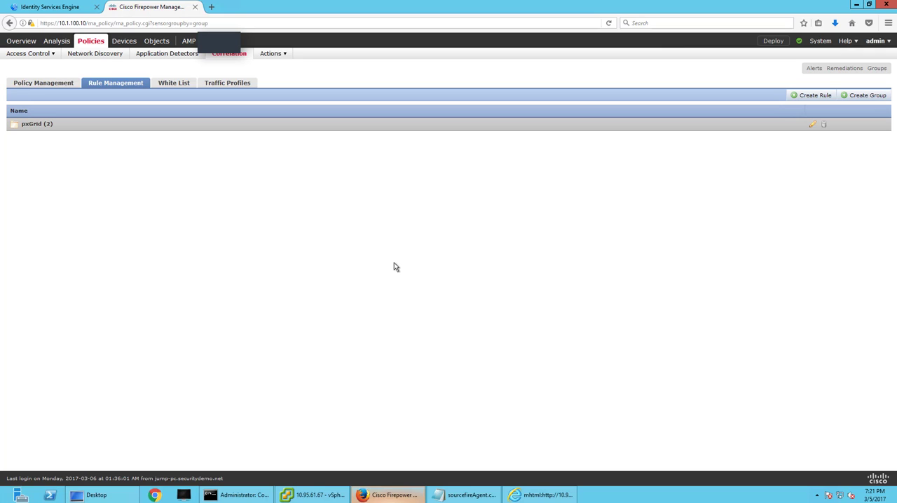
Create a correlation policy named Quarantine and add Quarantine-Rule from the pxGrid group to it.
{"action": "left_click", "coordinate": [62, 84]}
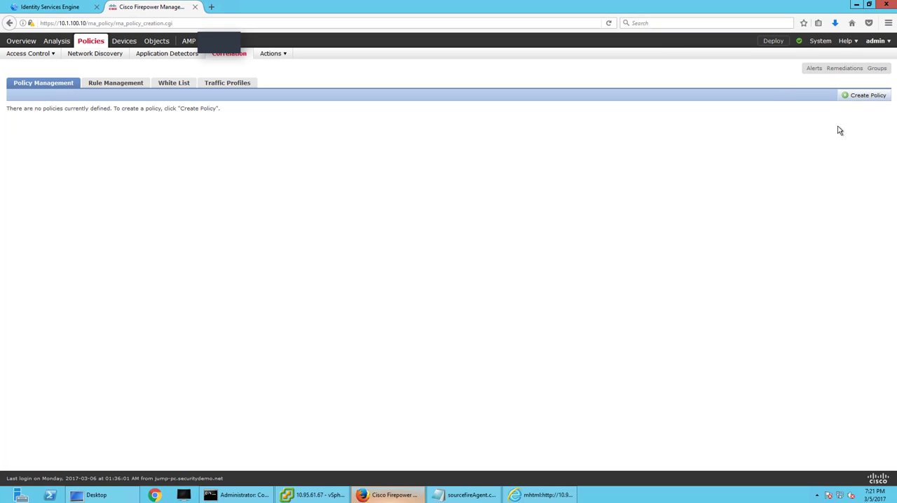
{"action": "left_click", "coordinate": [849, 95]}
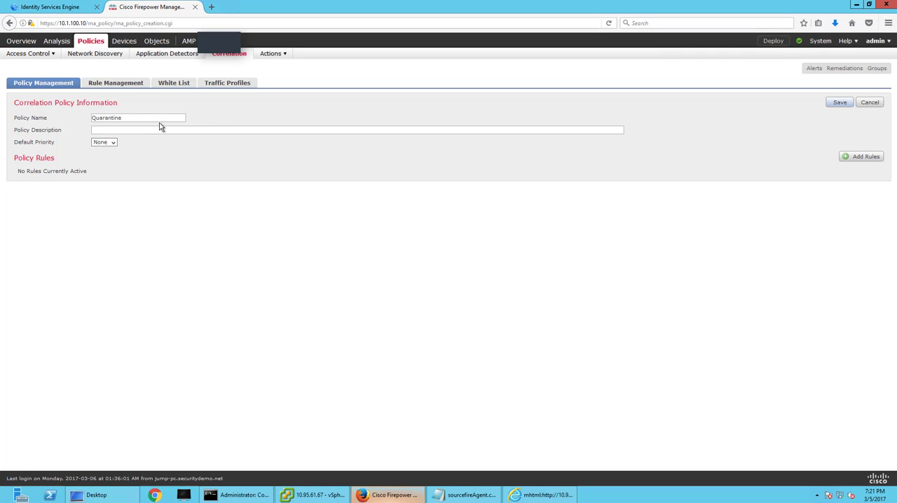
{"action": "left_click", "coordinate": [855, 157]}
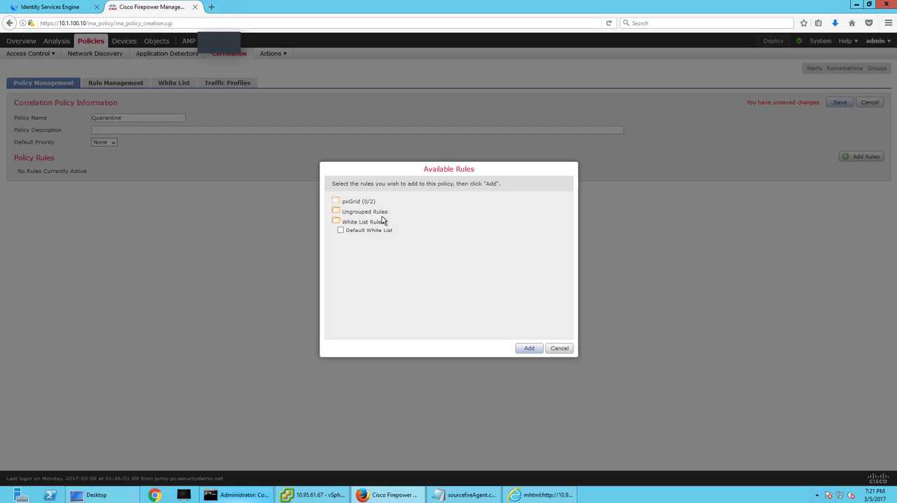
{"action": "left_click", "coordinate": [339, 202]}
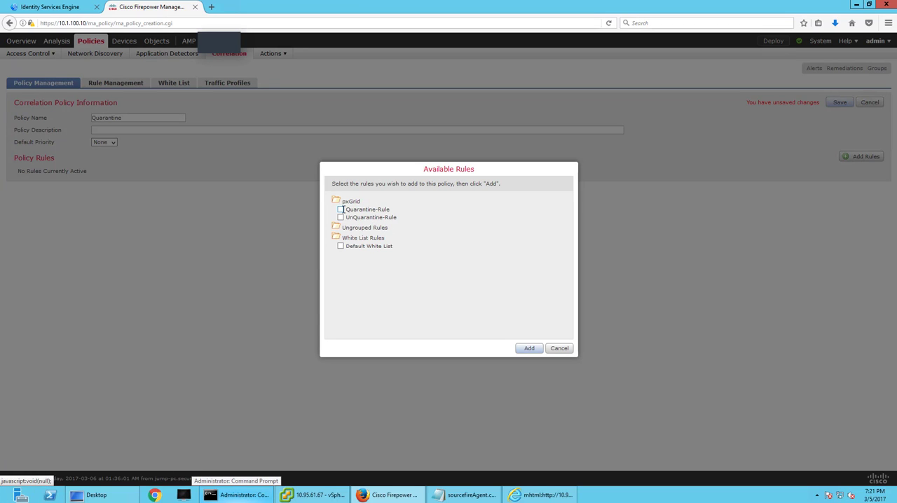
{"action": "left_click", "coordinate": [340, 210]}
{"action": "left_click", "coordinate": [533, 349]}
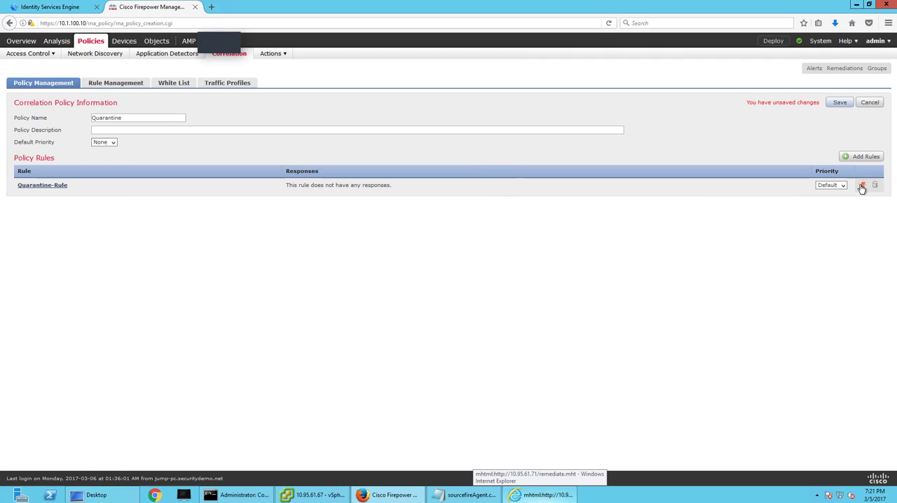
Assign the QuarantineBySourceIP response to Quarantine-Rule and save the policy.
{"action": "left_click", "coordinate": [862, 187]}
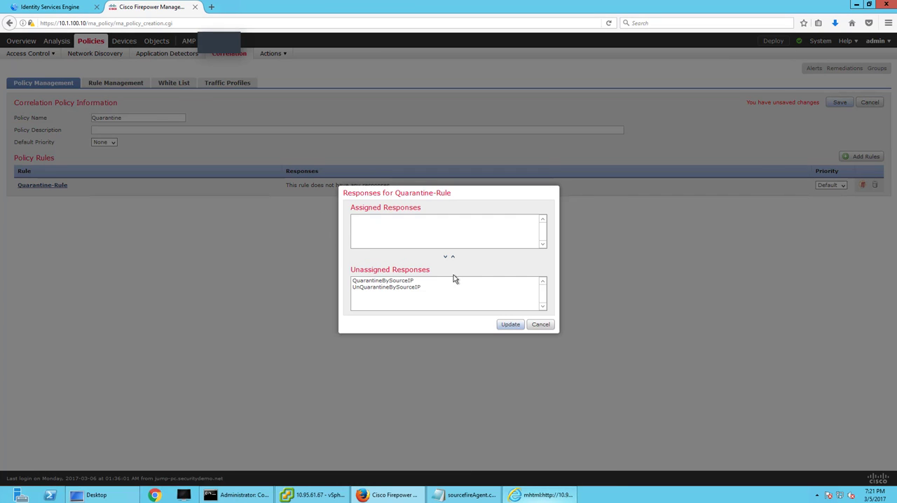
{"action": "left_click", "coordinate": [398, 280]}
{"action": "double_click", "coordinate": [397, 281]}
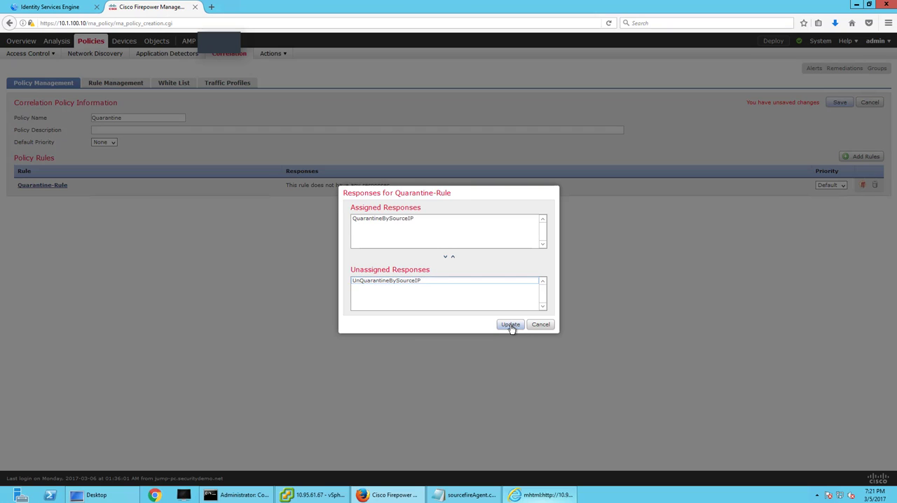
{"action": "left_click", "coordinate": [510, 325]}
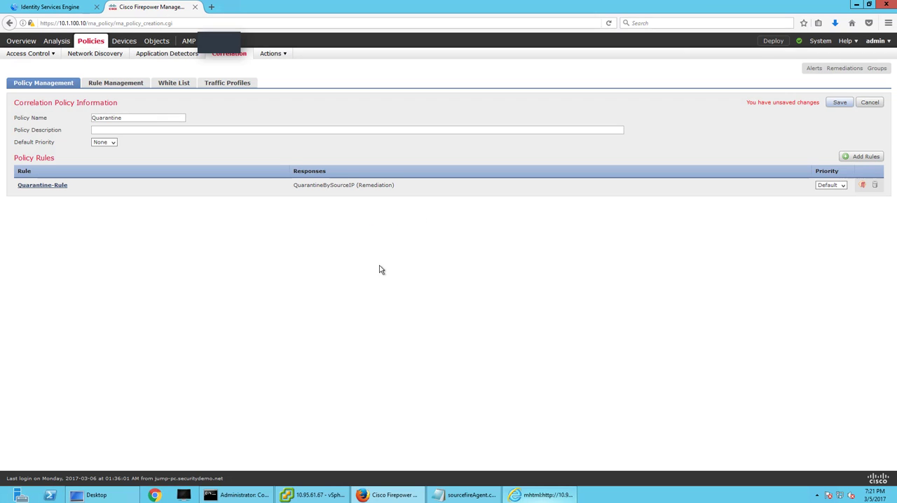
{"action": "left_click", "coordinate": [839, 103]}
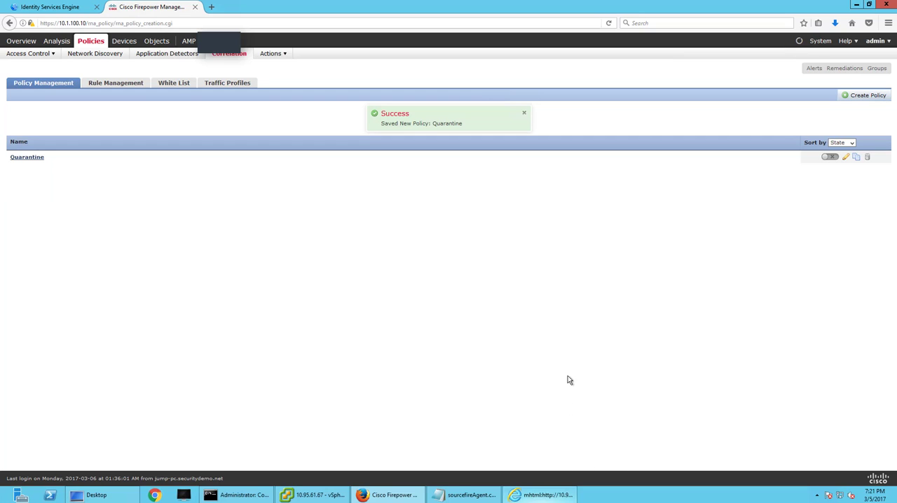
Activate the Quarantine correlation policy.
{"action": "left_click", "coordinate": [830, 157]}
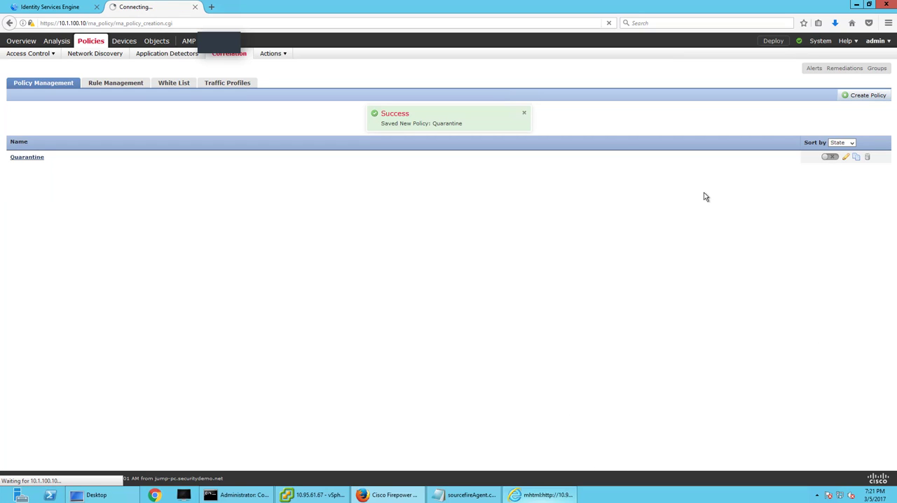
{"action": "left_click", "coordinate": [539, 121]}
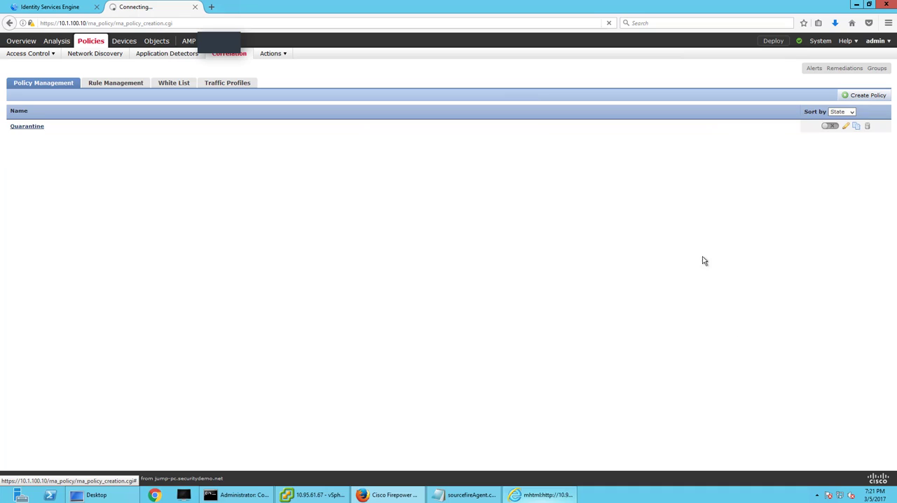
{"action": "left_click", "coordinate": [838, 127]}
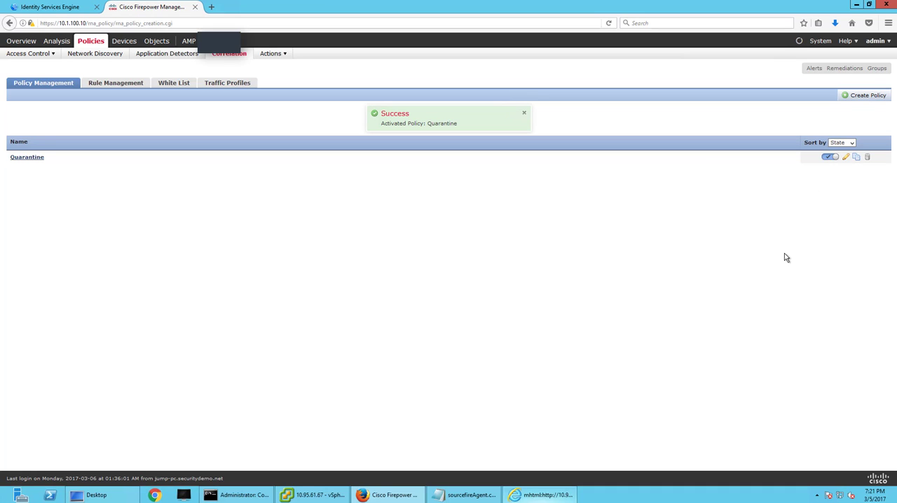
Create a correlation policy named UnQuarantine and add UnQuarantine-Rule from the pxGrid group to it.
{"action": "left_click", "coordinate": [864, 96]}
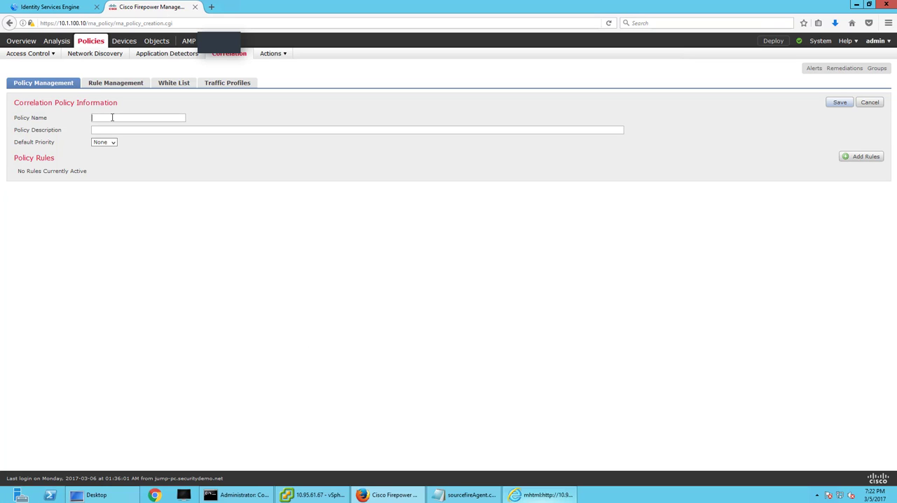
{"action": "left_click", "coordinate": [849, 155]}
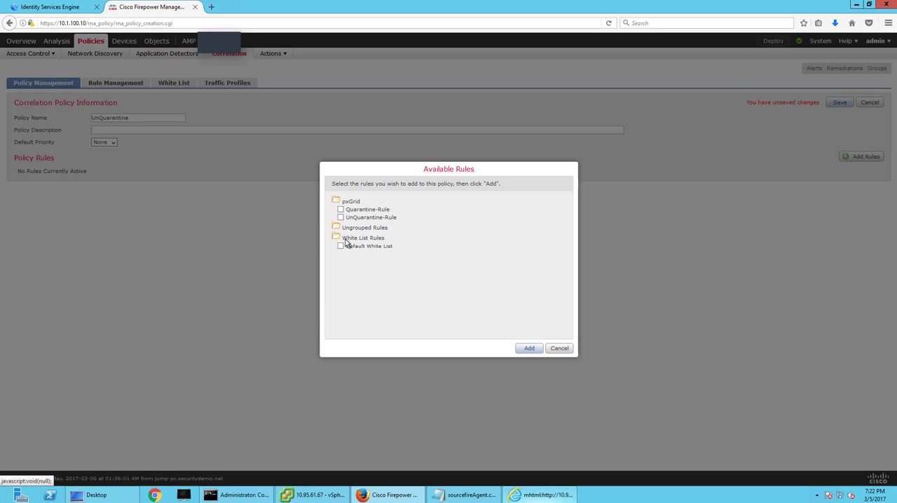
{"action": "left_click", "coordinate": [342, 218]}
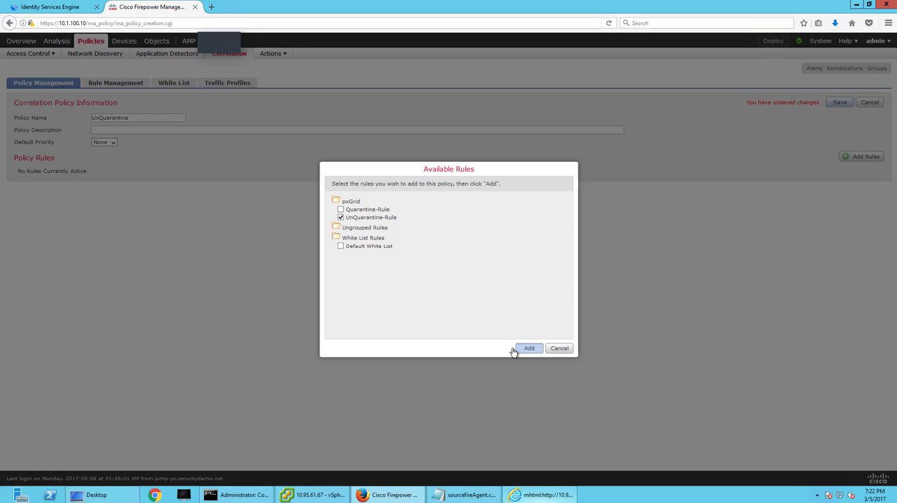
{"action": "left_click", "coordinate": [514, 349]}
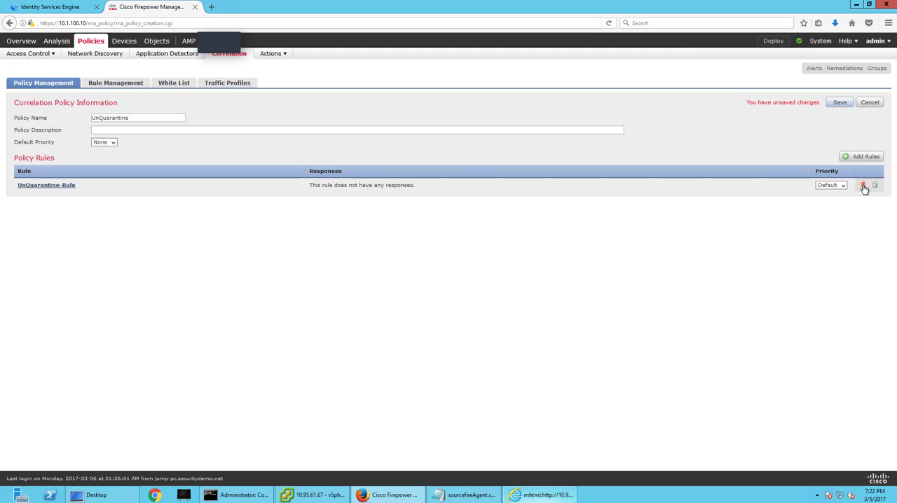
Assign the UnQuarantineBySourceIP response to UnQuarantine-Rule, then save and activate the UnQuarantine policy.
{"action": "left_click", "coordinate": [863, 186]}
{"action": "double_click", "coordinate": [384, 287]}
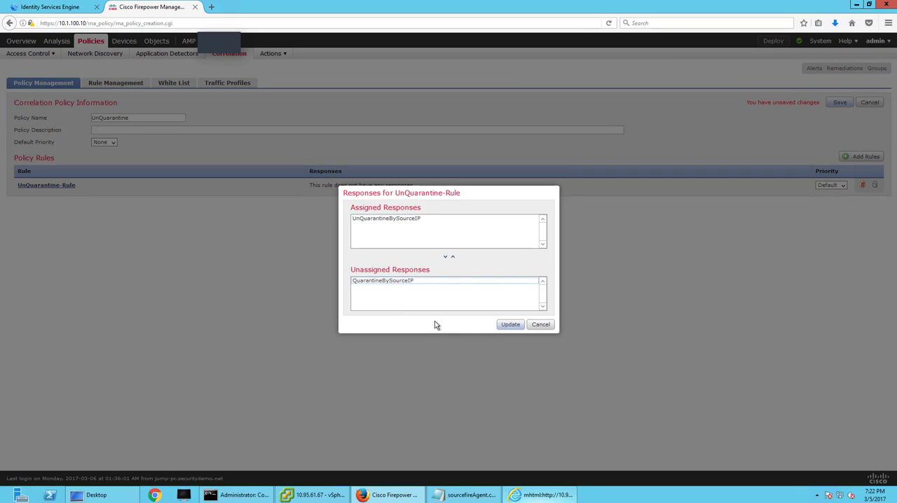
{"action": "left_click", "coordinate": [510, 325]}
{"action": "left_click", "coordinate": [828, 103]}
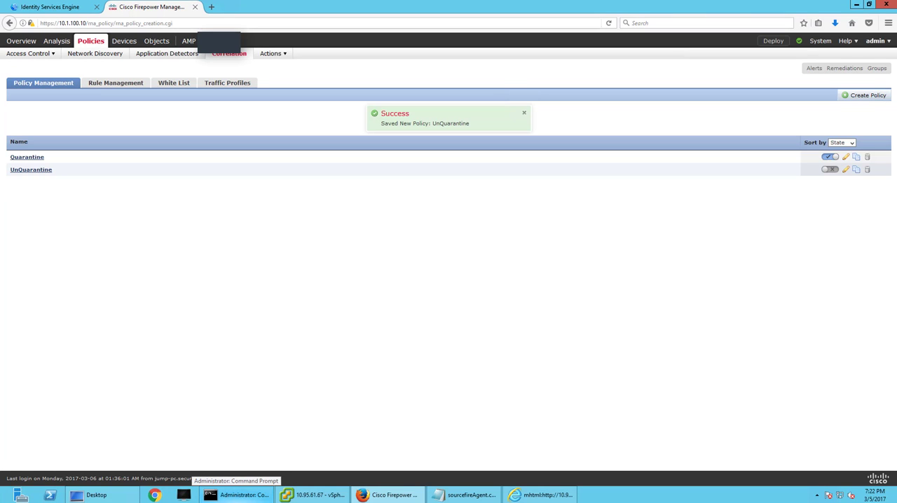
{"action": "left_click", "coordinate": [833, 171]}
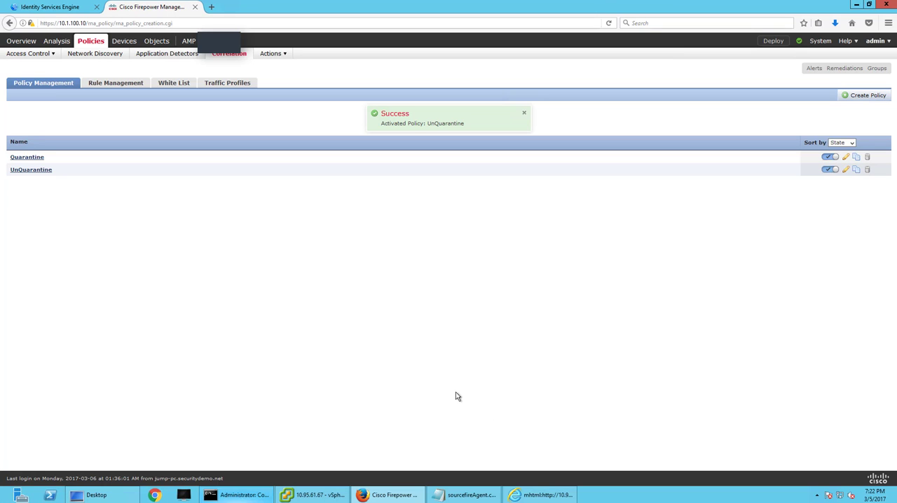
Switch to Identity Services Engine and examine the standard authorization profiles and the Global Exceptions rules in the policy sets.
{"action": "left_click", "coordinate": [51, 7]}
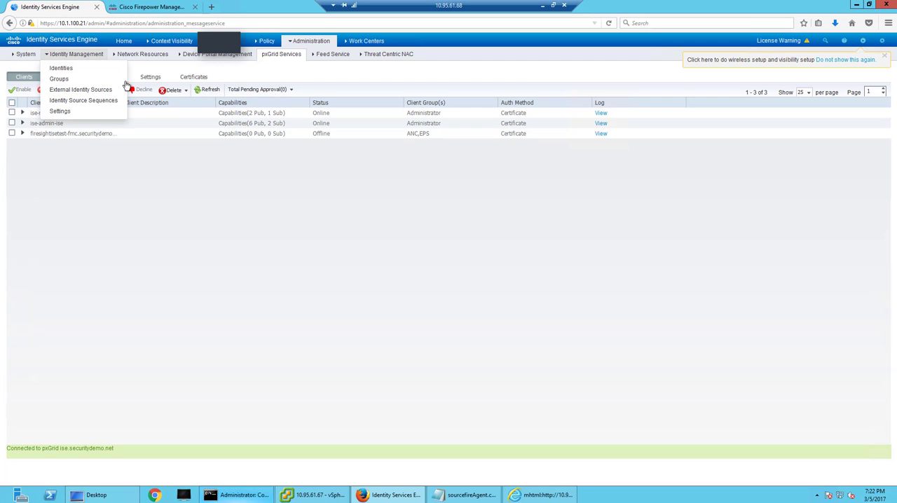
{"action": "mouse_move", "coordinate": [271, 43]}
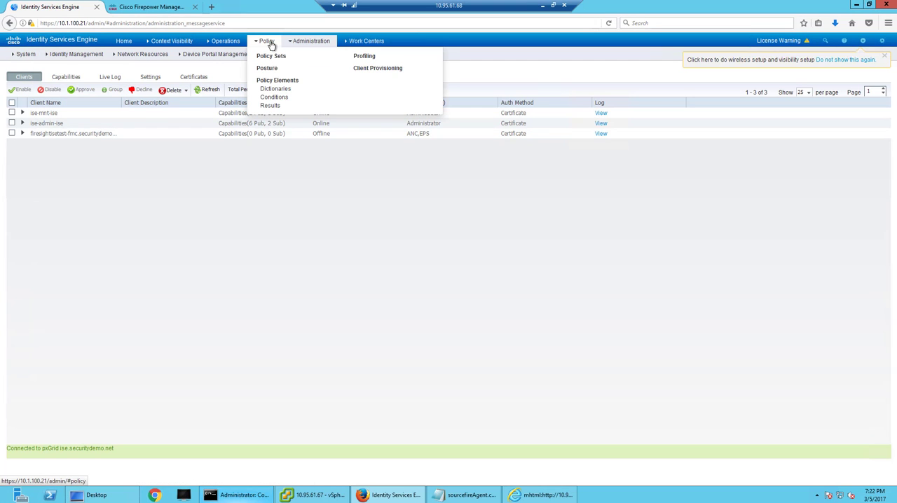
{"action": "left_click", "coordinate": [273, 107]}
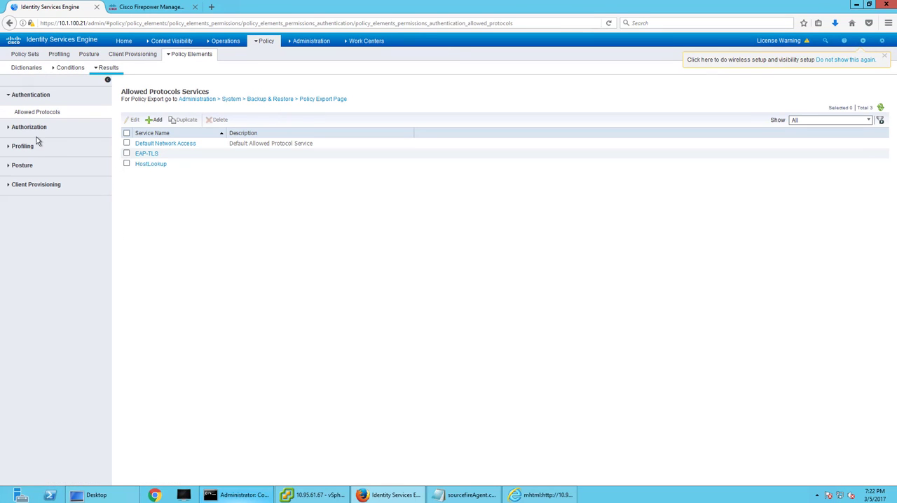
{"action": "left_click", "coordinate": [35, 127]}
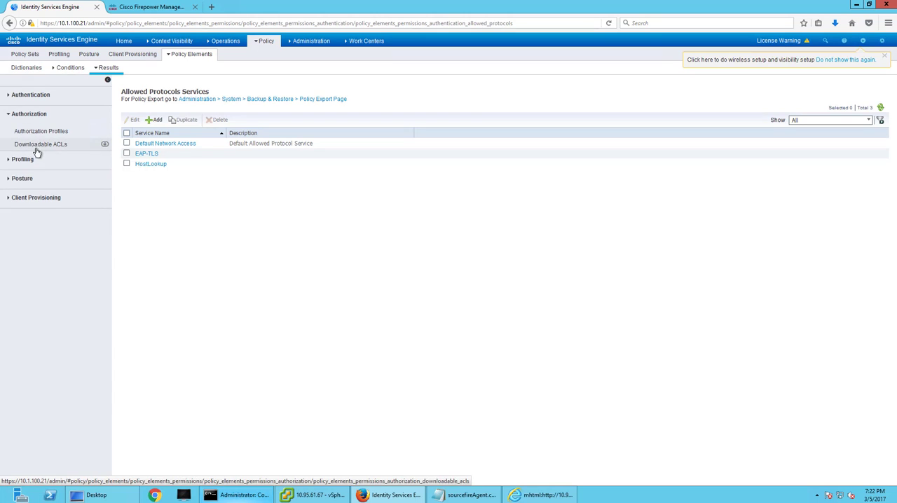
{"action": "left_click", "coordinate": [35, 133]}
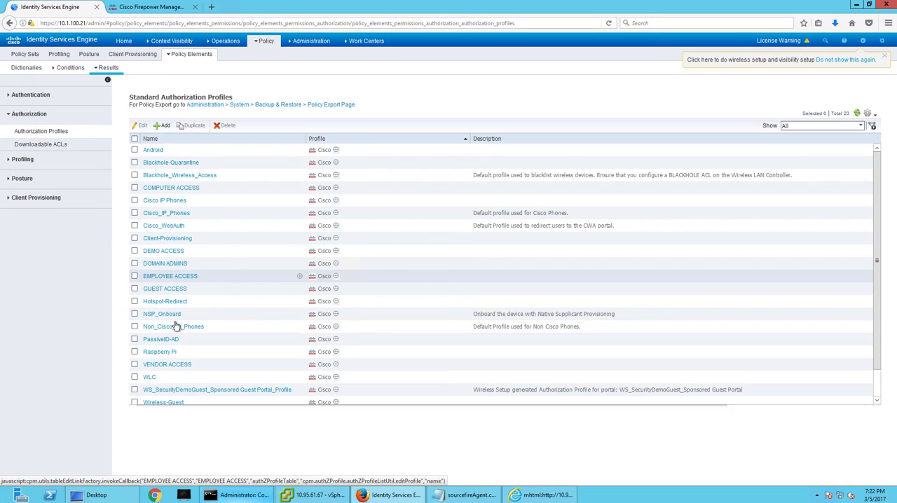
{"action": "scroll", "coordinate": [175, 326], "scroll_direction": "down", "scroll_amount": 1}
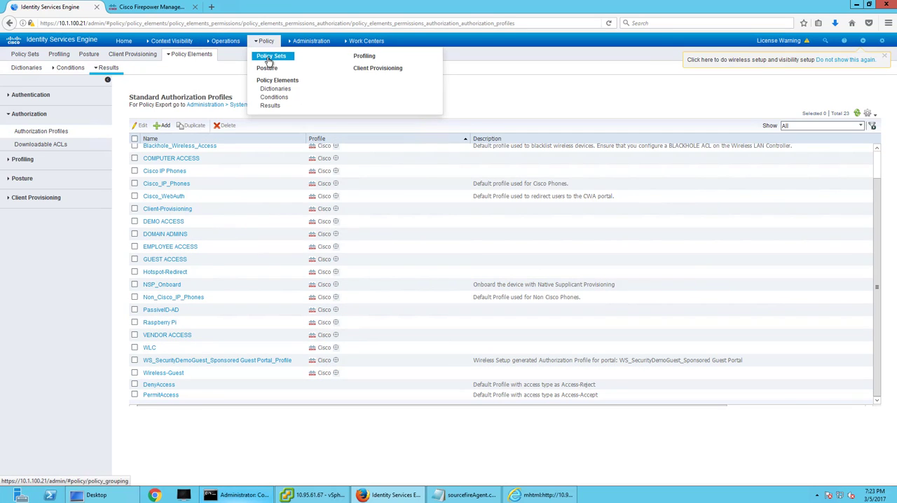
{"action": "left_click", "coordinate": [268, 57]}
{"action": "left_click", "coordinate": [68, 140]}
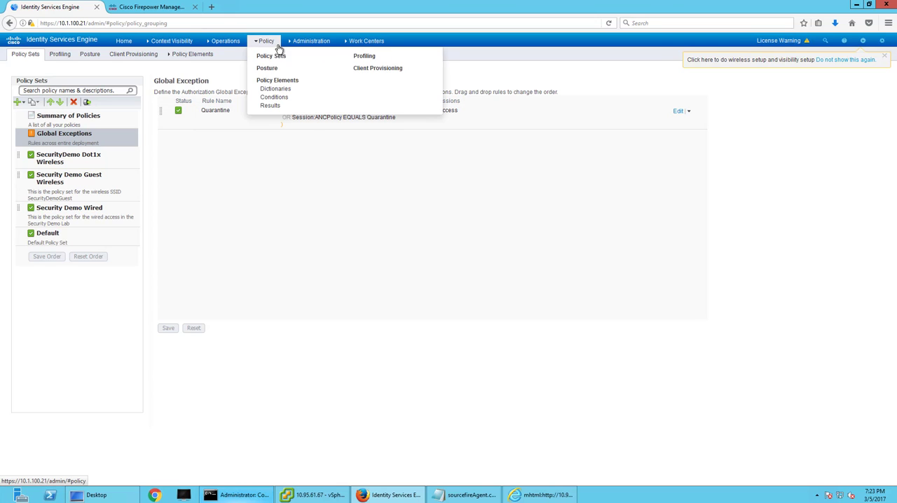
Open the INTERNET-ONLY downloadable ACL and select its first two lines, the permit udp entries for bootpc/bootps and domain.
{"action": "mouse_move", "coordinate": [269, 43]}
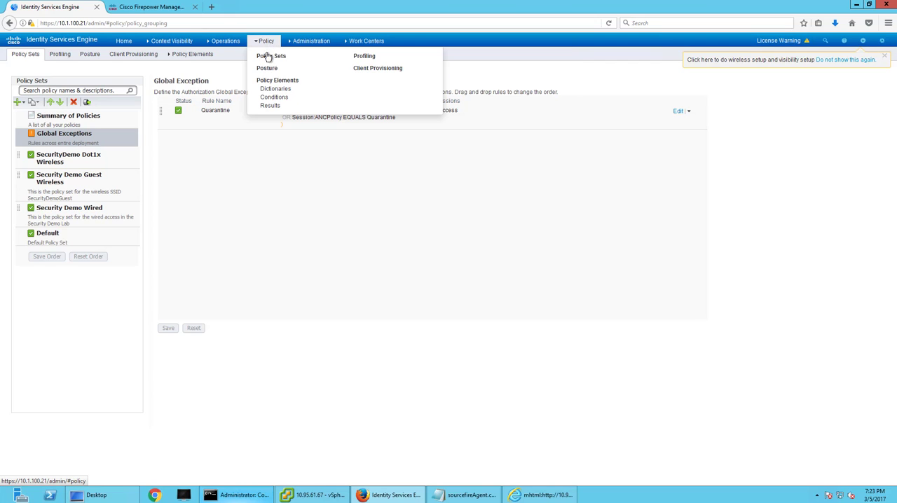
{"action": "left_click", "coordinate": [275, 106]}
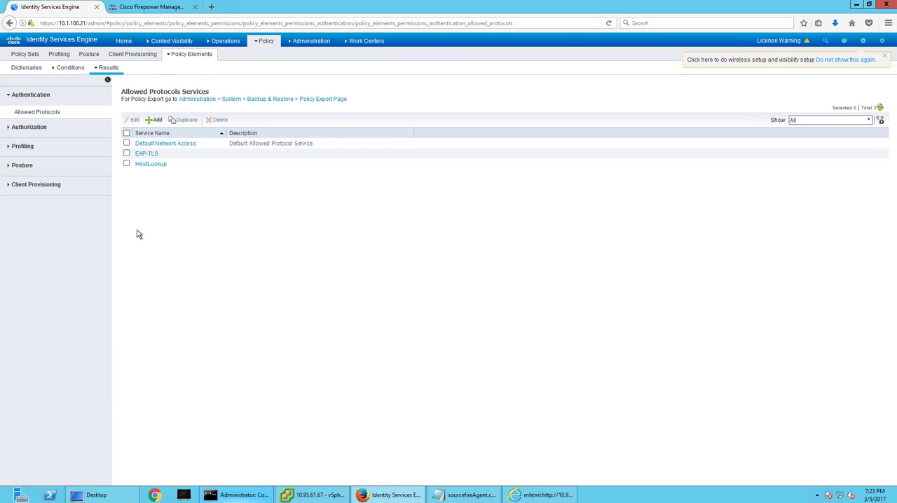
{"action": "left_click", "coordinate": [32, 128]}
{"action": "left_click", "coordinate": [37, 146]}
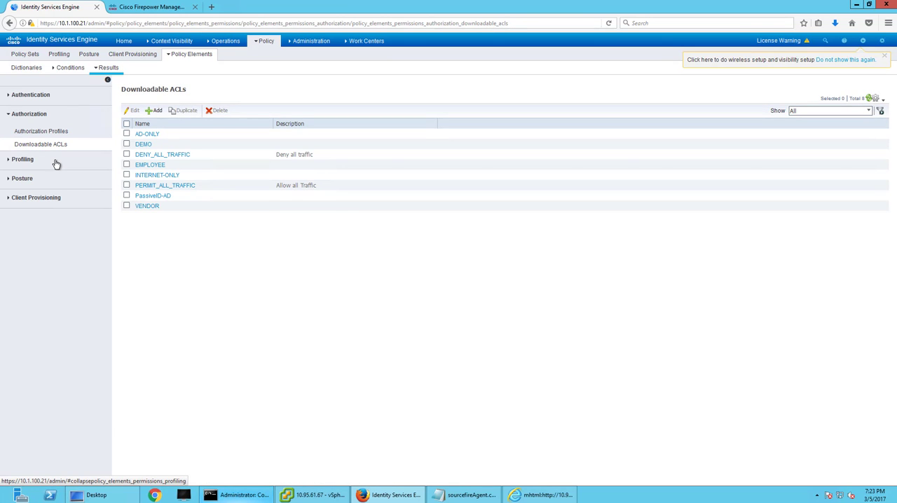
{"action": "left_click", "coordinate": [170, 176]}
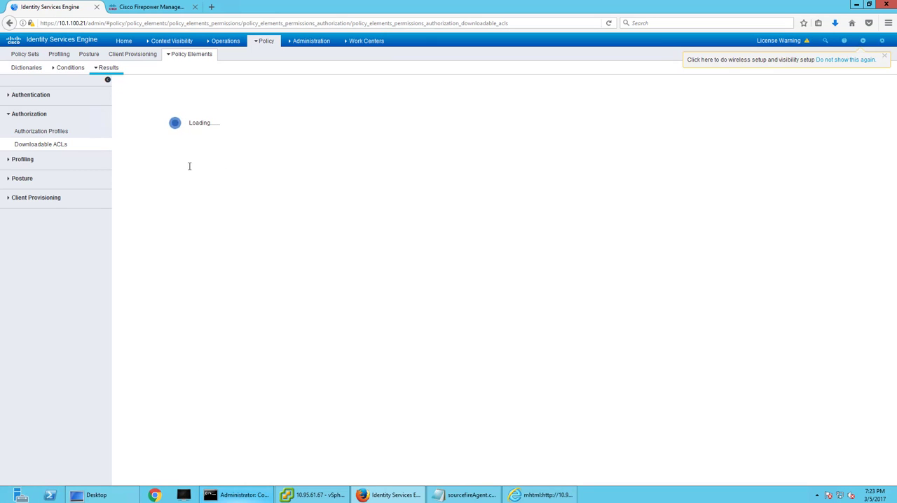
{"action": "left_click_drag", "start_coordinate": [268, 165], "coordinate": [183, 152]}
{"action": "key", "text": "ctrl+c"}
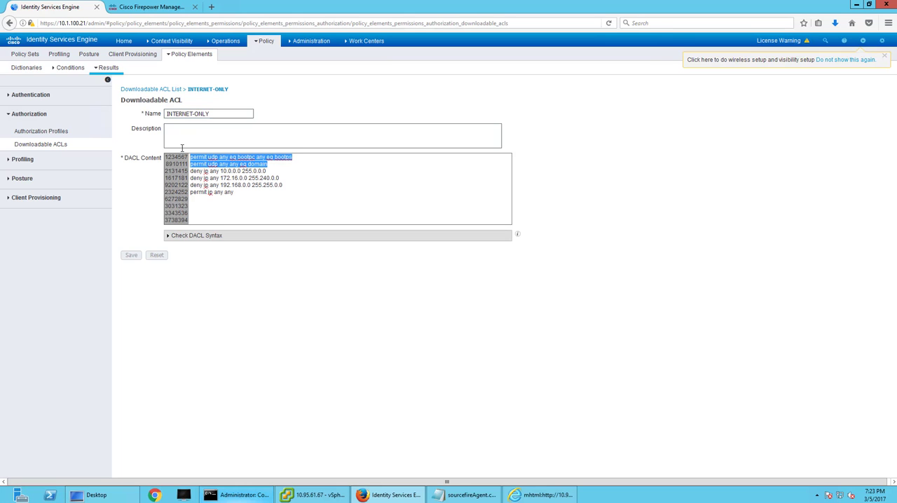
Leave the INTERNET-ONLY ACL, discarding any changes, and start a new downloadable ACL named Quarantine.
{"action": "left_click", "coordinate": [157, 89]}
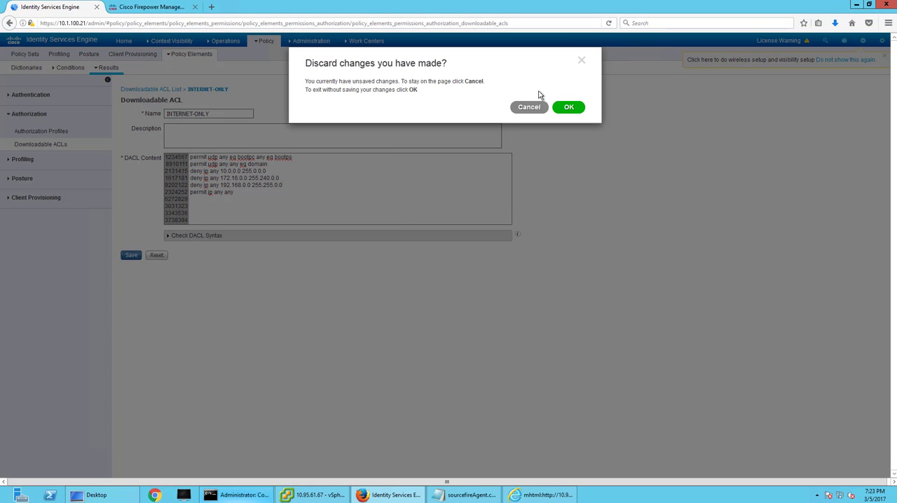
{"action": "left_click", "coordinate": [568, 107]}
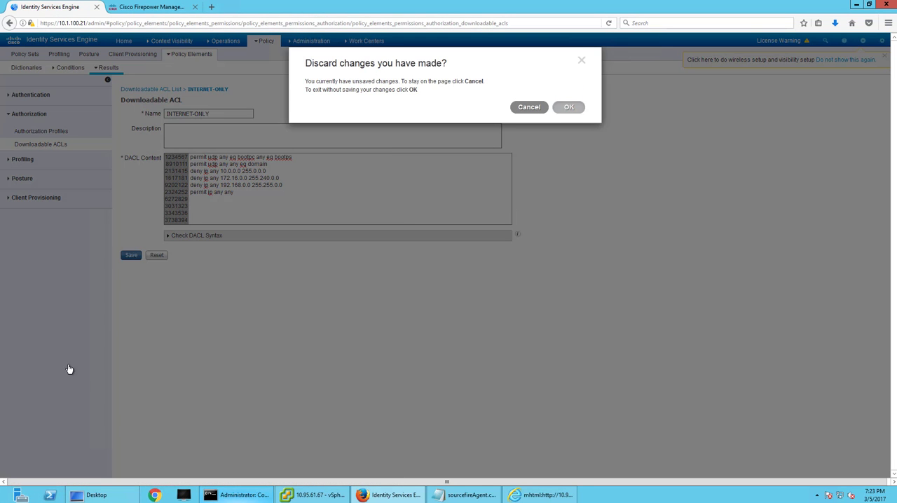
{"action": "left_click", "coordinate": [157, 111]}
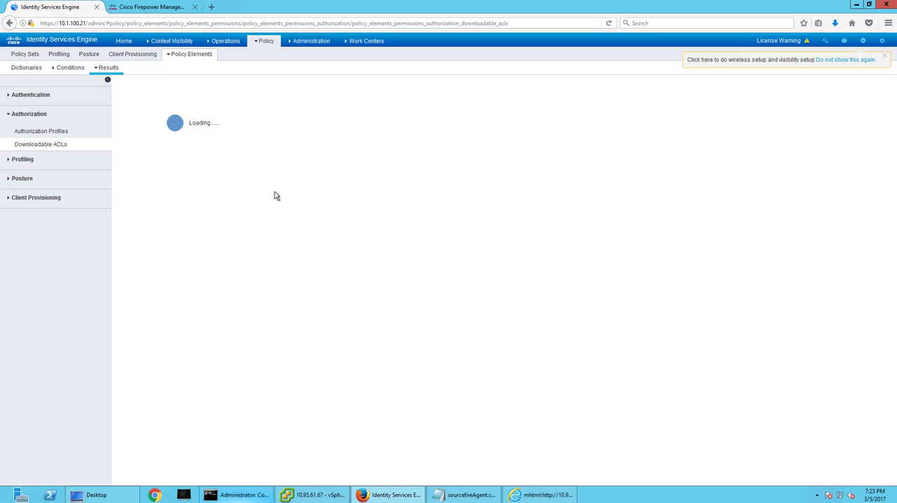
{"action": "left_click", "coordinate": [199, 114]}
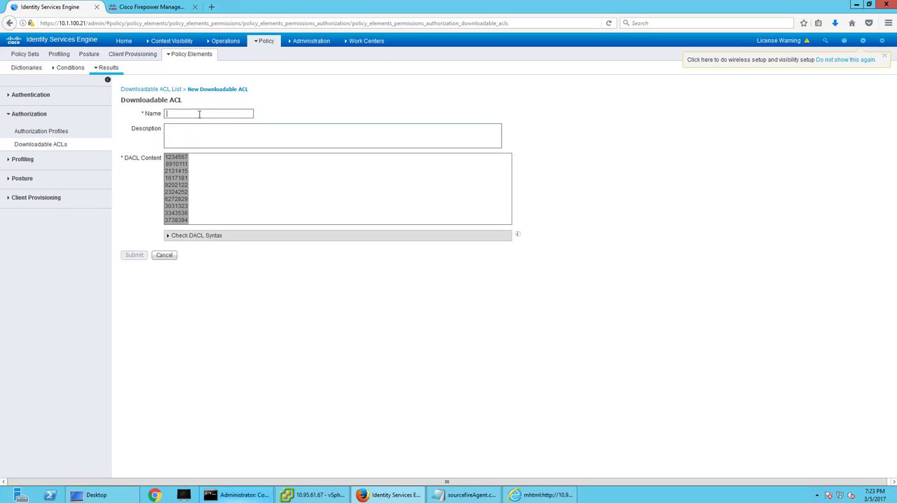
{"action": "type", "text": "Quaran"}
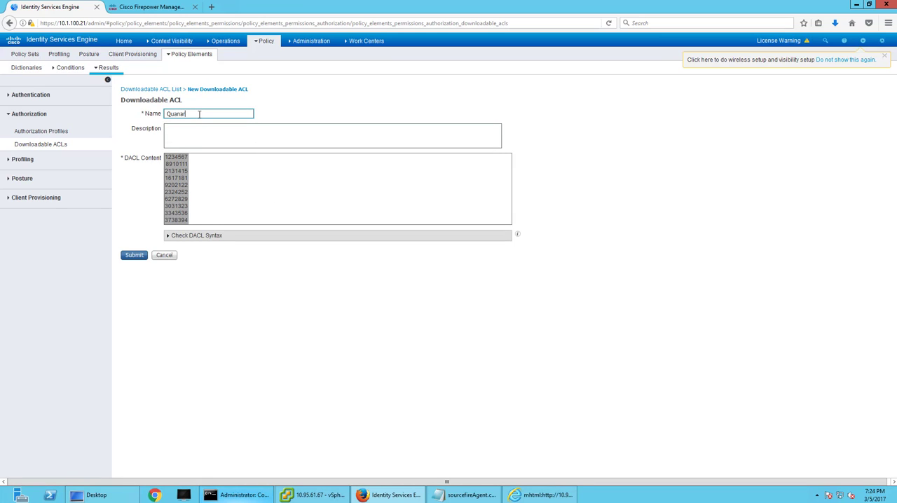
{"action": "key", "text": "BackSpace"}
{"action": "key", "text": "BackSpace"}
{"action": "key", "text": "BackSpace"}
{"action": "type", "text": "rantine"}
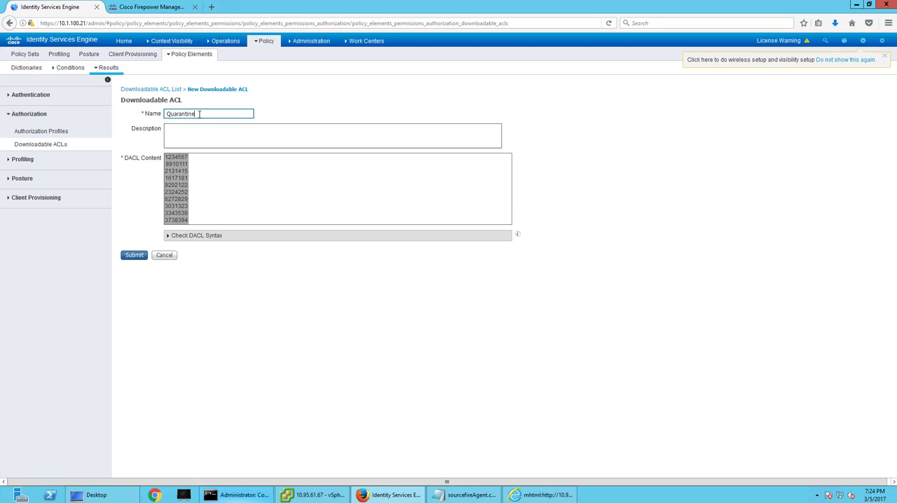
Fill the DACL with the copied bootps and domain permits, permit tcp any host 10.95.61.71 eq 80 and deny ip any any, then validate and submit it.
{"action": "left_click", "coordinate": [218, 165]}
{"action": "key", "text": "ctrl+v"}
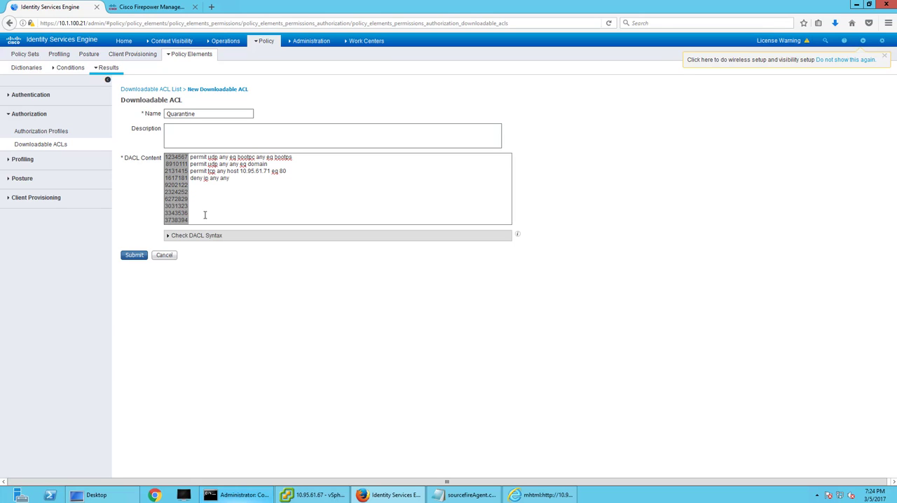
{"action": "left_click", "coordinate": [208, 237]}
{"action": "left_click", "coordinate": [124, 362]}
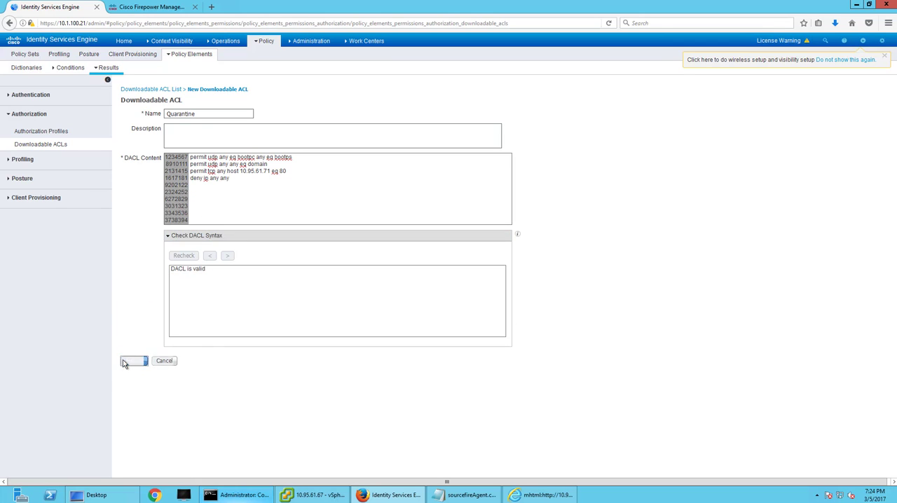
Start a new authorization profile and name it Quarantine.
{"action": "left_click", "coordinate": [55, 132]}
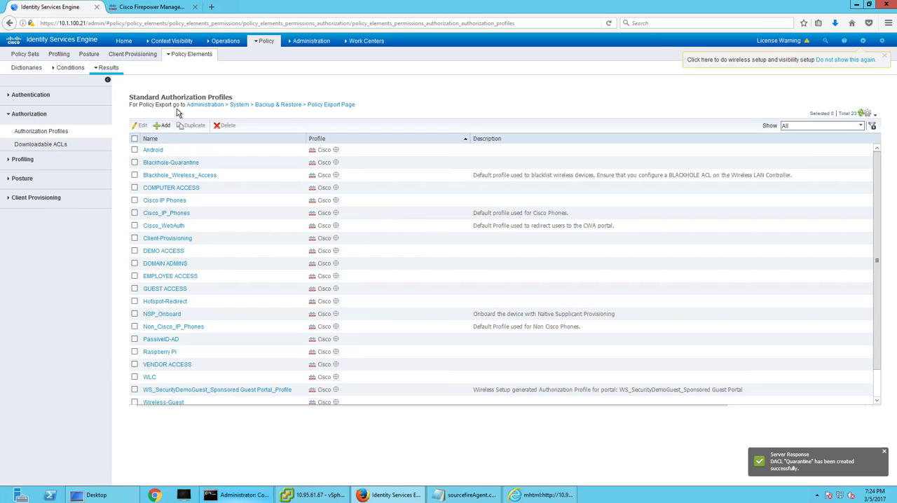
{"action": "left_click", "coordinate": [162, 125]}
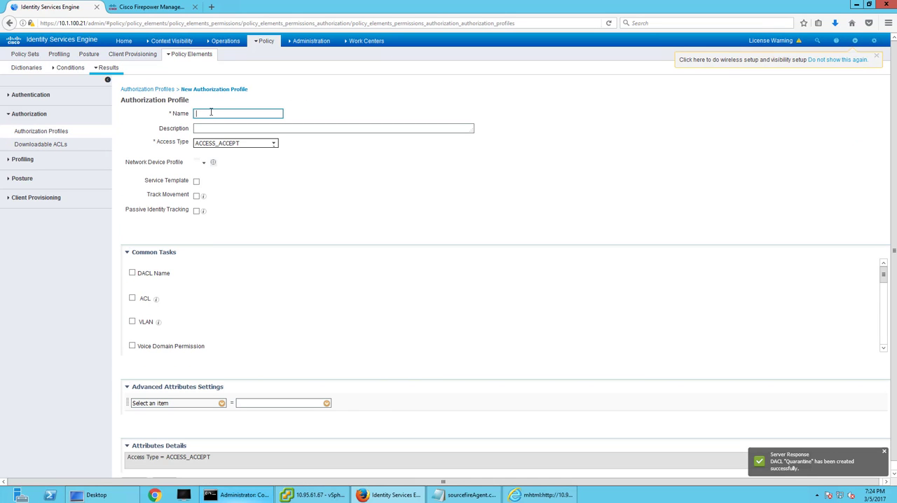
{"action": "type", "text": "Quar"}
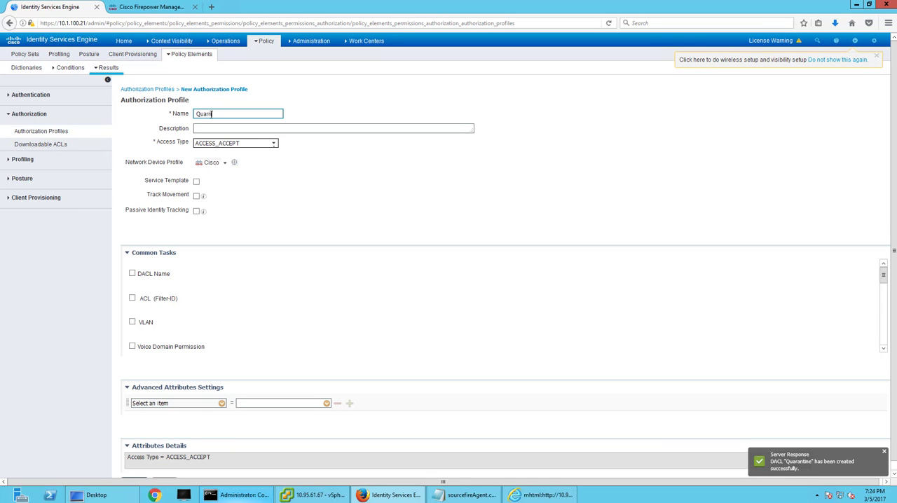
{"action": "type", "text": "antine"}
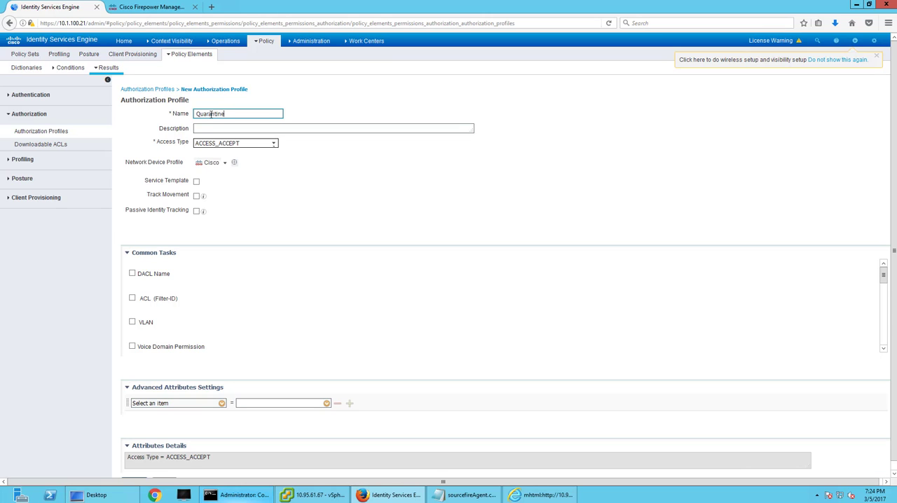
Enable the DACL Name task with the Quarantine DACL and submit the authorization profile.
{"action": "left_click", "coordinate": [132, 273]}
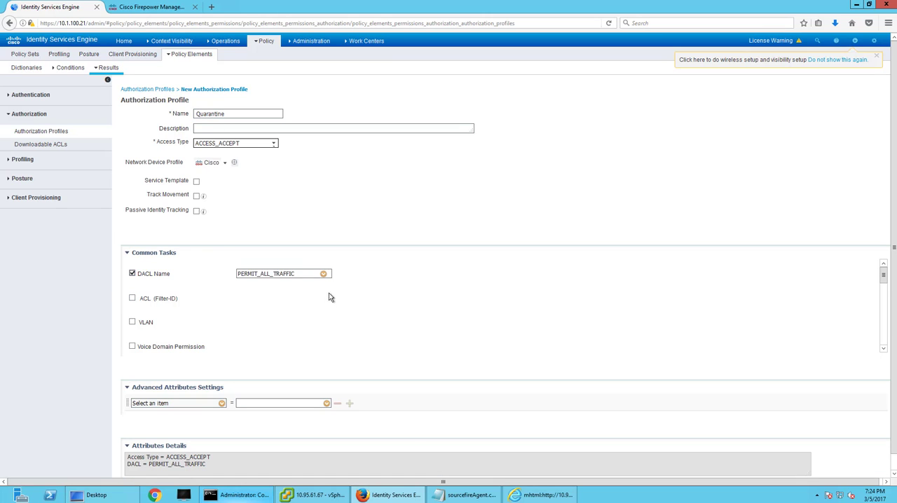
{"action": "left_click", "coordinate": [323, 273]}
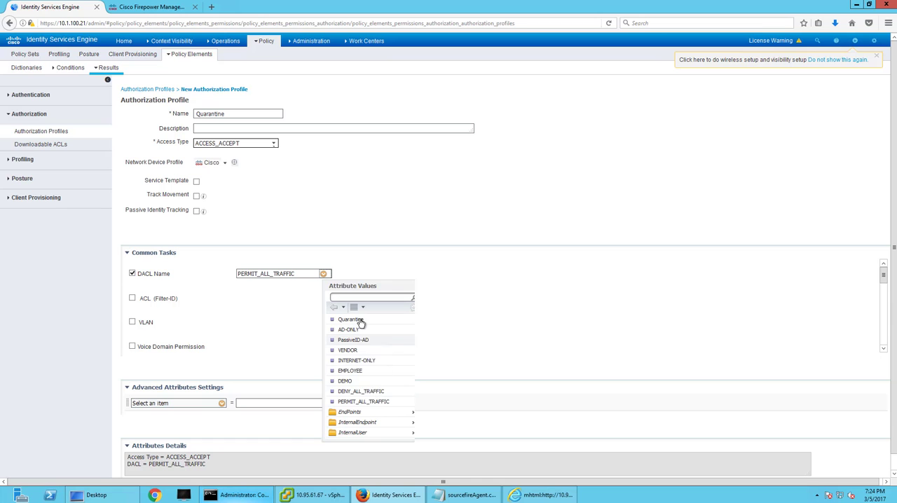
{"action": "left_click", "coordinate": [357, 319]}
{"action": "scroll", "coordinate": [52, 378], "scroll_direction": "down", "scroll_amount": 1}
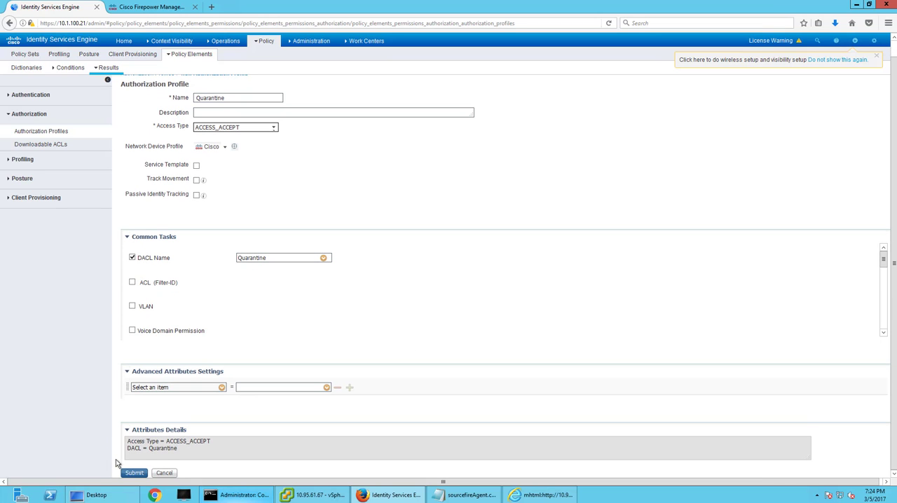
{"action": "left_click", "coordinate": [133, 475]}
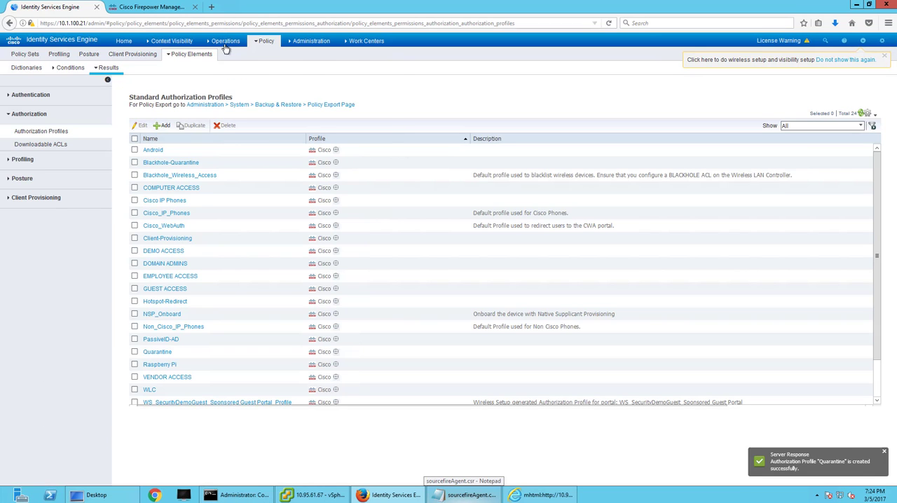
In the policy sets' Global Exceptions, set the Quarantine rule's permission to the standard Quarantine profile and save the policy.
{"action": "left_click", "coordinate": [270, 56]}
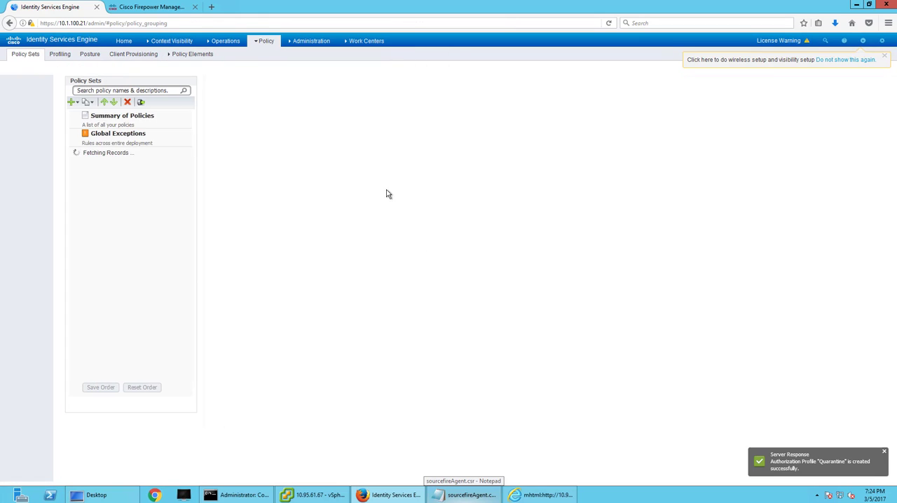
{"action": "left_click", "coordinate": [67, 135]}
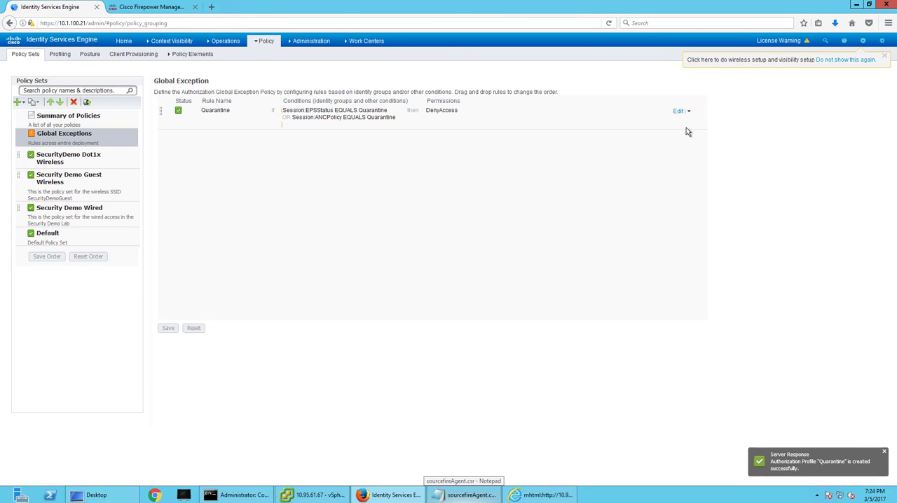
{"action": "left_click", "coordinate": [677, 111]}
{"action": "left_click", "coordinate": [481, 111]}
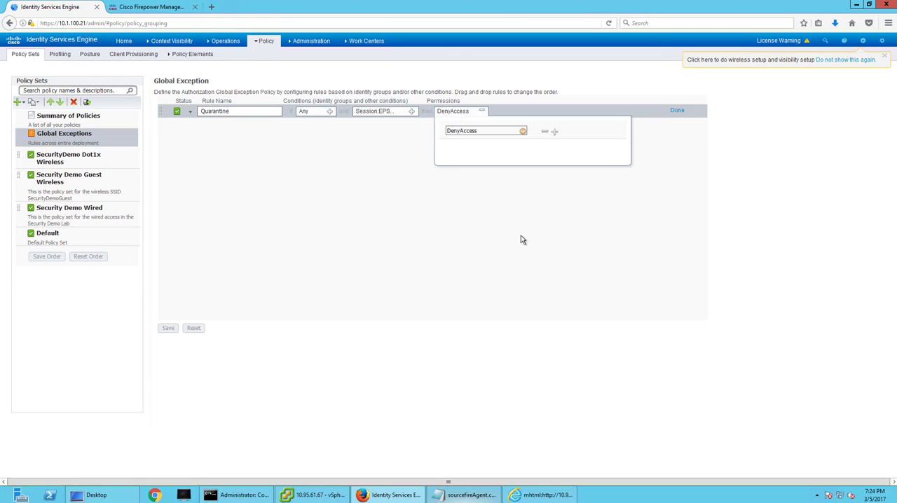
{"action": "left_click", "coordinate": [523, 131]}
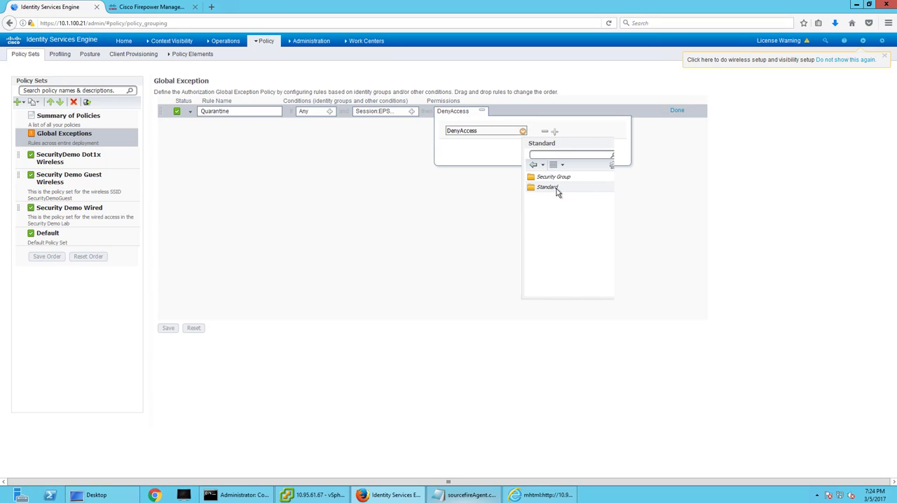
{"action": "left_click", "coordinate": [547, 187]}
{"action": "scroll", "coordinate": [567, 270], "scroll_direction": "down", "scroll_amount": 5}
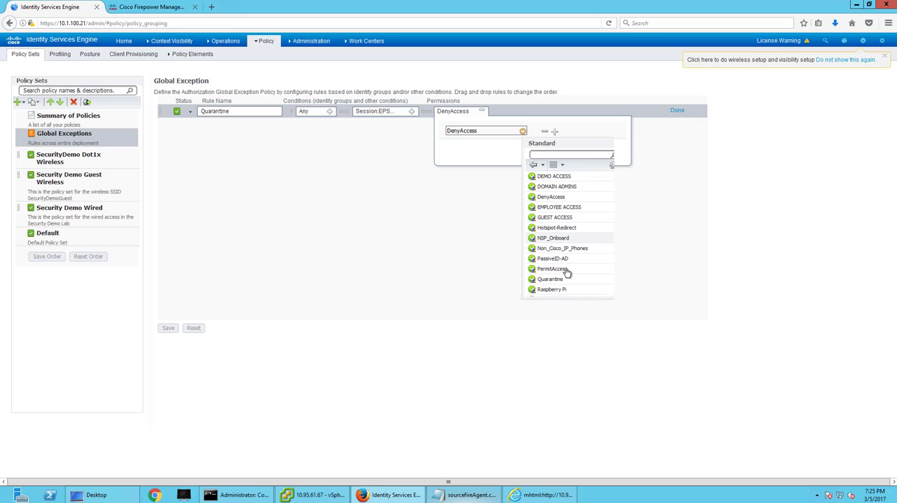
{"action": "left_click", "coordinate": [560, 280]}
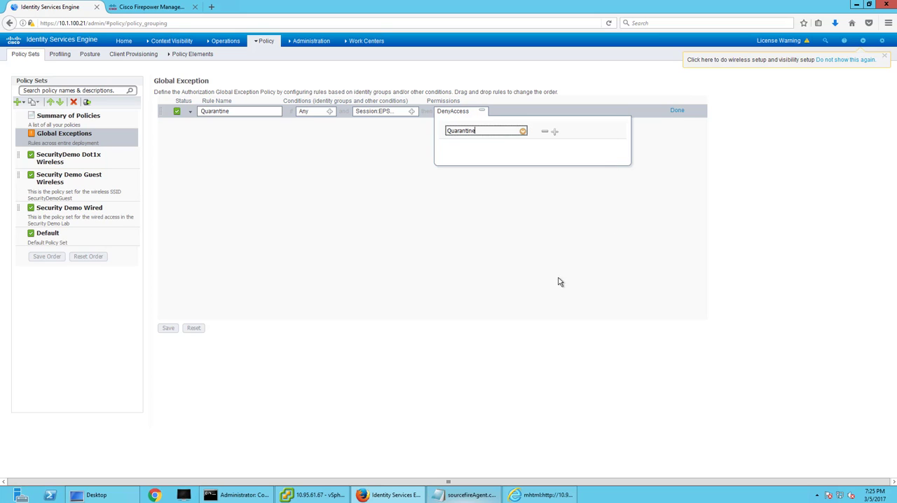
{"action": "left_click", "coordinate": [676, 110]}
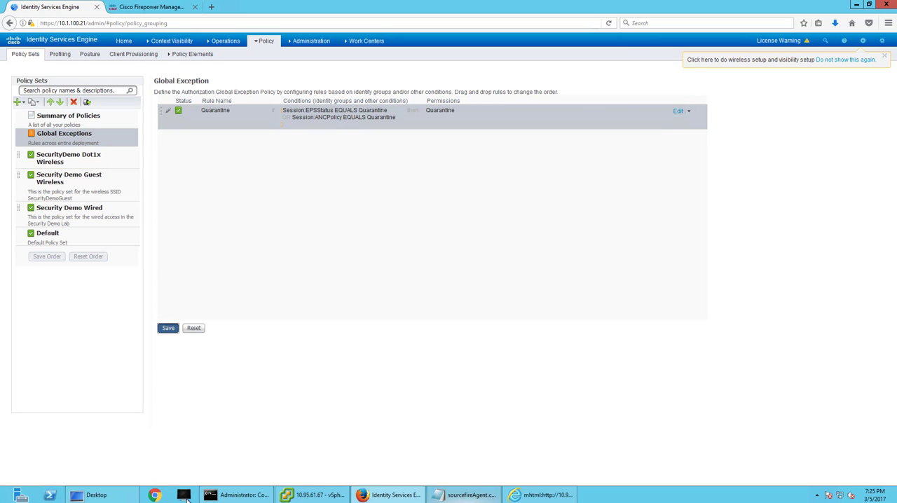
{"action": "left_click", "coordinate": [168, 328]}
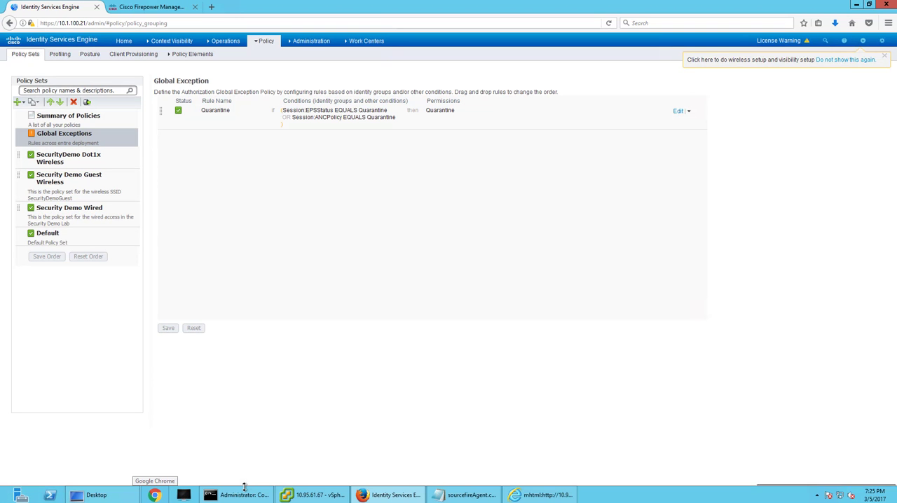
Switch to Firepower Management Center and open the correlation events view.
{"action": "left_click", "coordinate": [152, 7]}
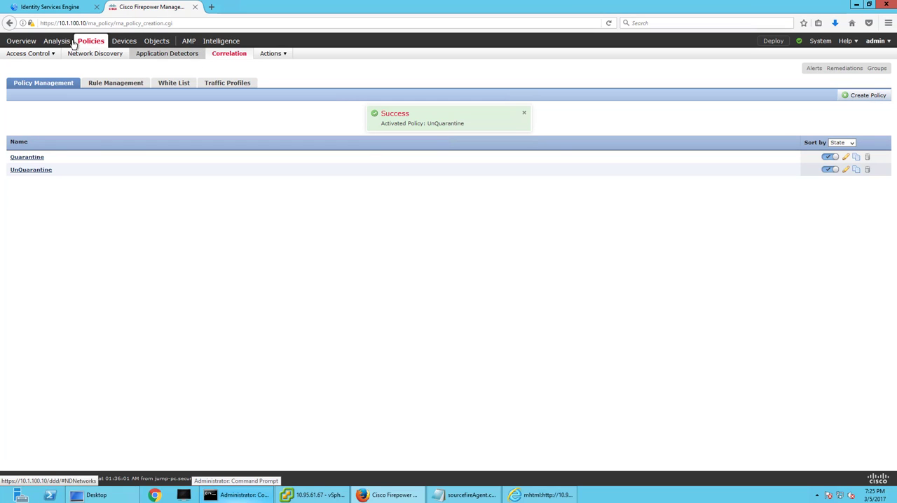
{"action": "mouse_move", "coordinate": [63, 41]}
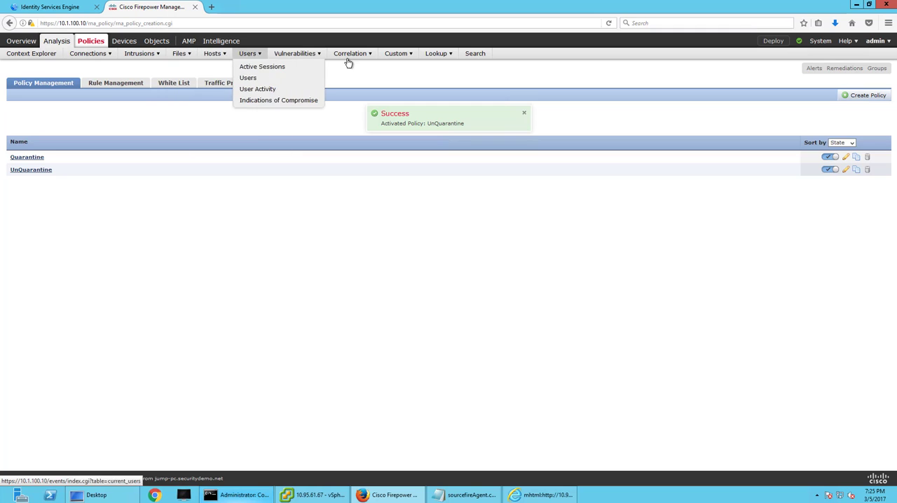
{"action": "left_click", "coordinate": [355, 67]}
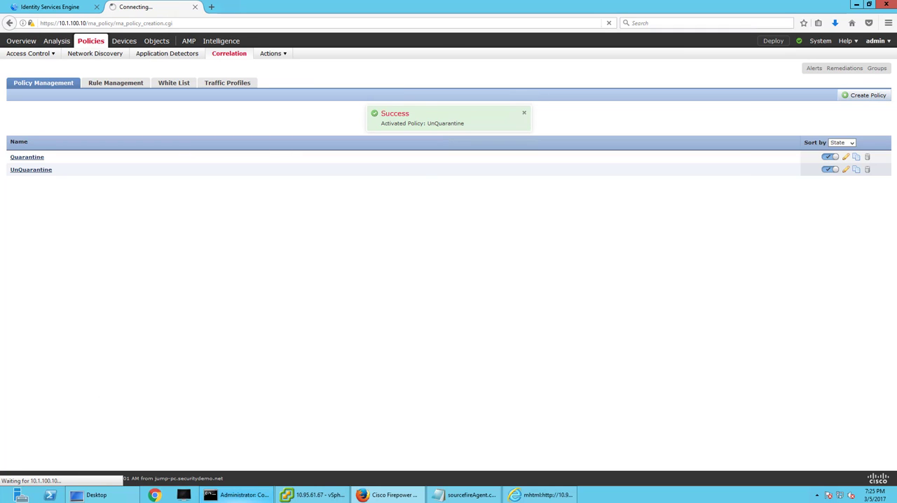
Switch to vSphere Client, open the Corp virtual machine's console in its own window, and move and enlarge that window.
{"action": "left_click", "coordinate": [280, 493]}
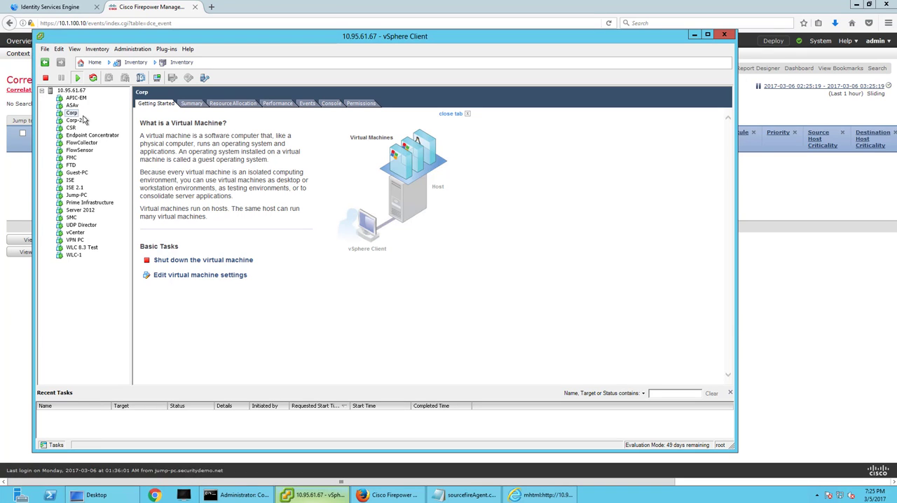
{"action": "left_click", "coordinate": [158, 78]}
{"action": "left_click_drag", "start_coordinate": [215, 121], "coordinate": [410, 83]}
{"action": "left_click_drag", "start_coordinate": [539, 312], "coordinate": [870, 471]}
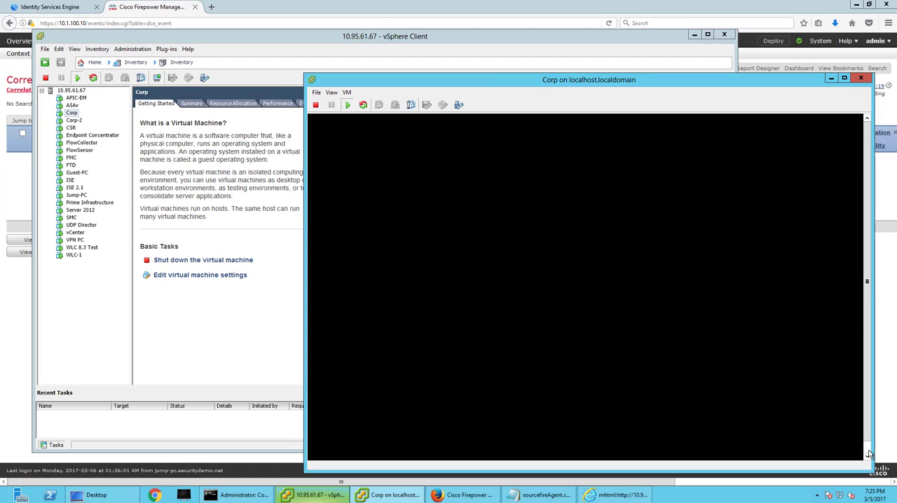
Bring up the Corp virtual machine's Windows login screen and log in to the administrator account with its password.
{"action": "left_click", "coordinate": [346, 92]}
{"action": "mouse_move", "coordinate": [378, 113]}
{"action": "left_click", "coordinate": [502, 122]}
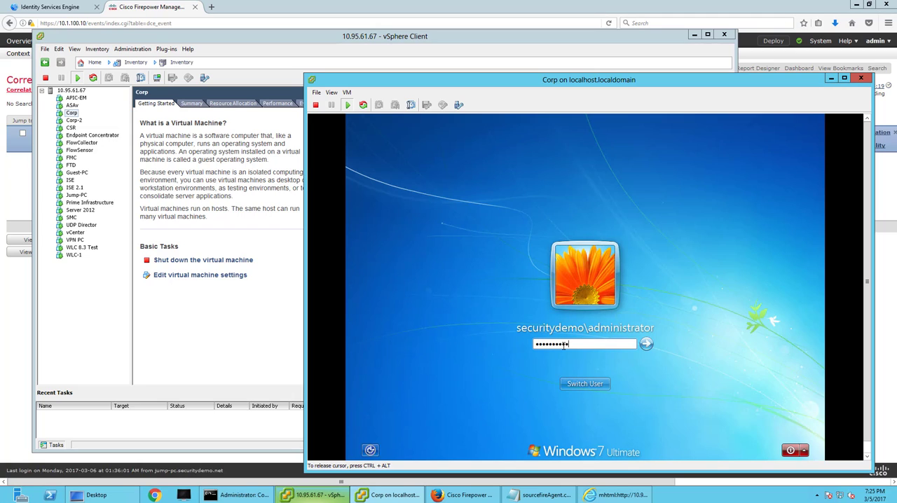
{"action": "key", "text": "Return"}
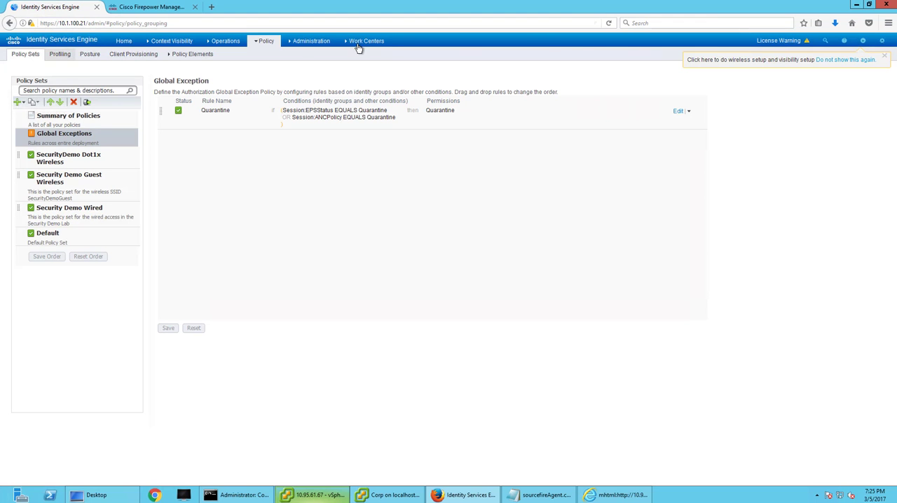
Switch to Identity Services Engine, open pxGrid Services and refresh the client list to check the clients' status.
{"action": "left_click", "coordinate": [315, 43]}
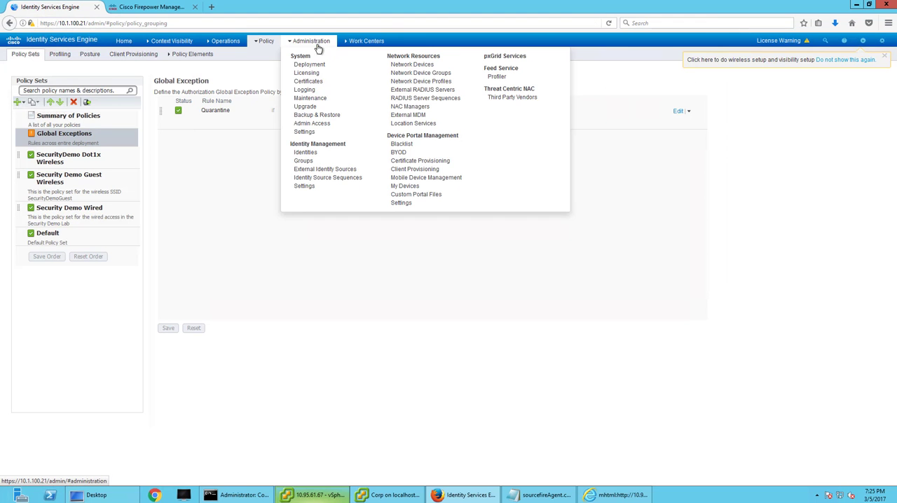
{"action": "left_click", "coordinate": [508, 59]}
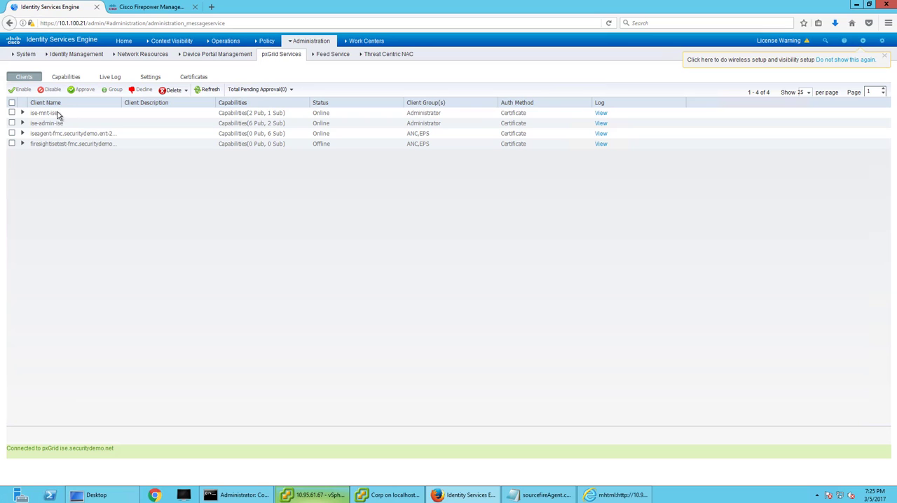
{"action": "left_click", "coordinate": [210, 90]}
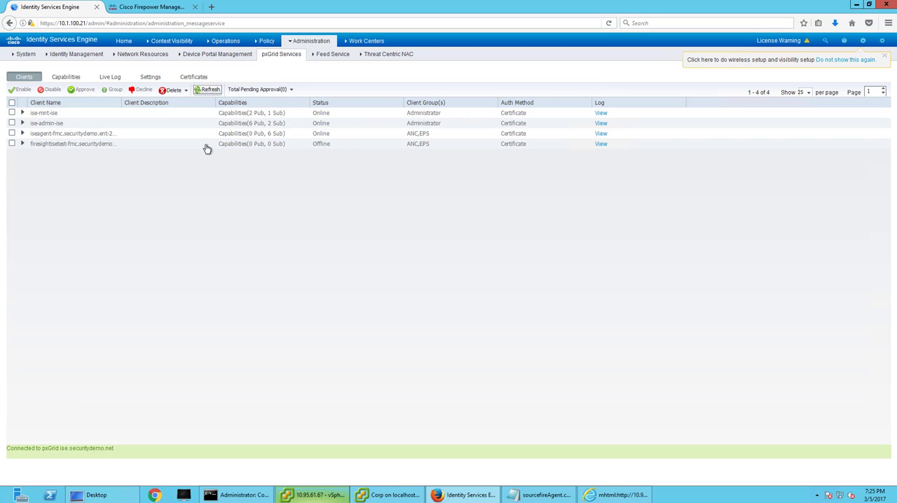
Switch to the Corp virtual machine's console window and open a Windows command prompt there.
{"action": "left_click", "coordinate": [392, 495]}
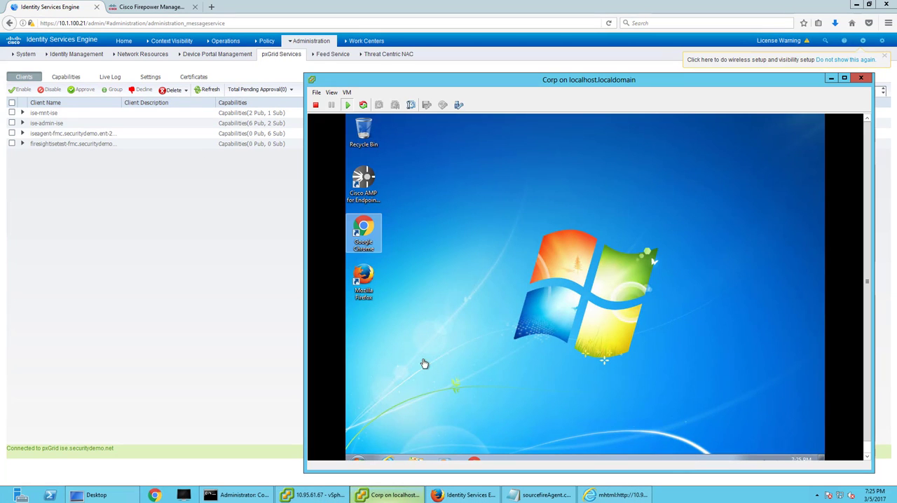
{"action": "left_click", "coordinate": [868, 457]}
{"action": "left_click", "coordinate": [868, 457]}
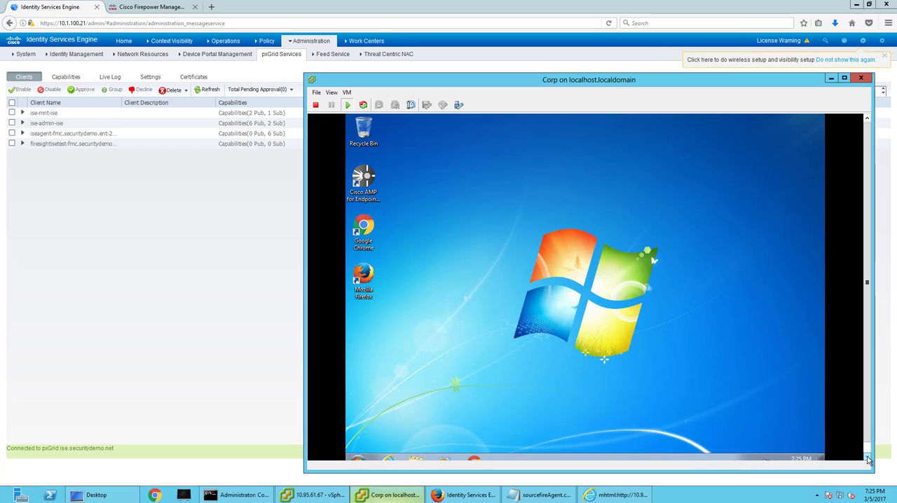
{"action": "left_click", "coordinate": [867, 457]}
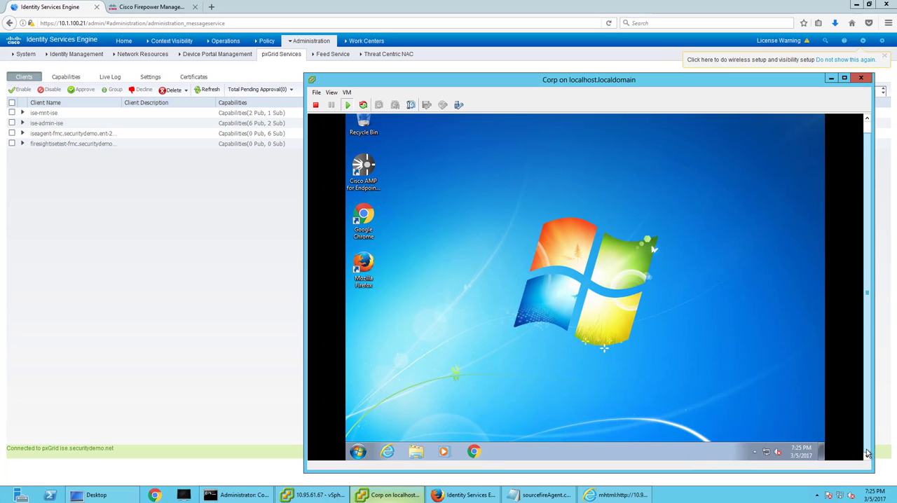
{"action": "left_click", "coordinate": [358, 451]}
{"action": "type", "text": "cmd"}
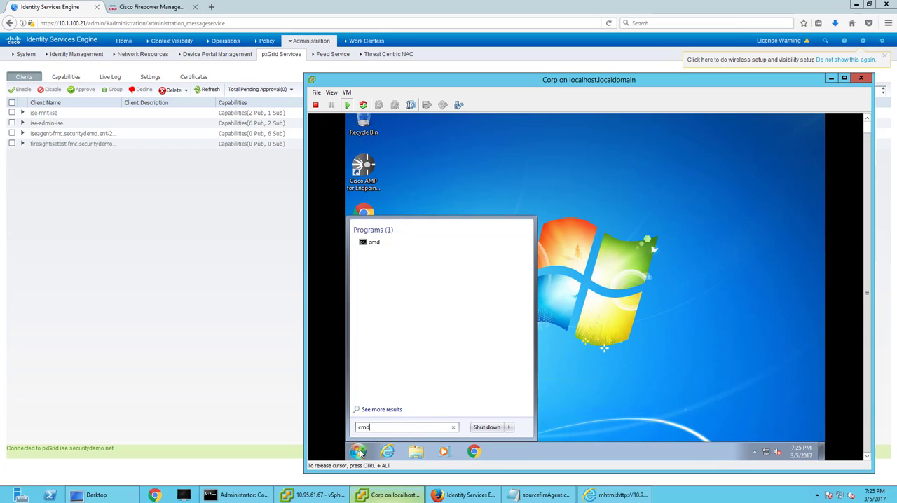
{"action": "key", "text": "Return"}
Open Cisco AnyConnect Secure Mobility Client on the Corp machine and position its window below the command prompt.
{"action": "left_click", "coordinate": [755, 452]}
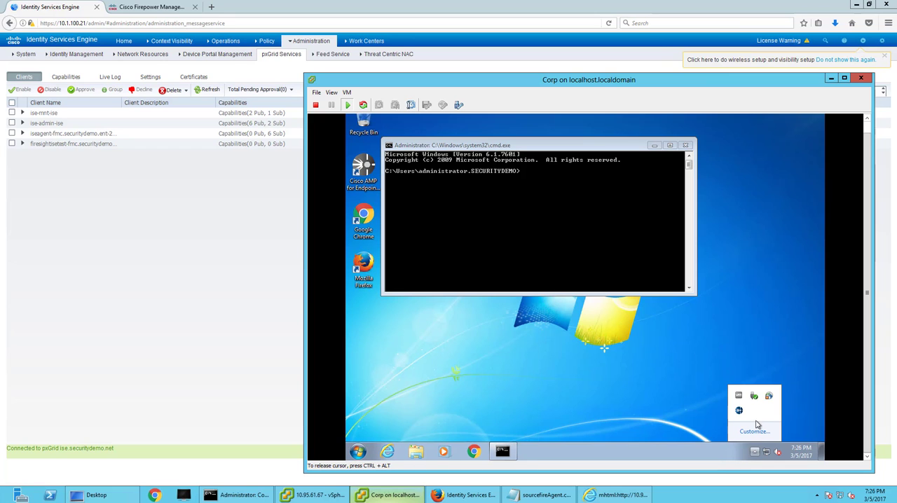
{"action": "left_click", "coordinate": [768, 397]}
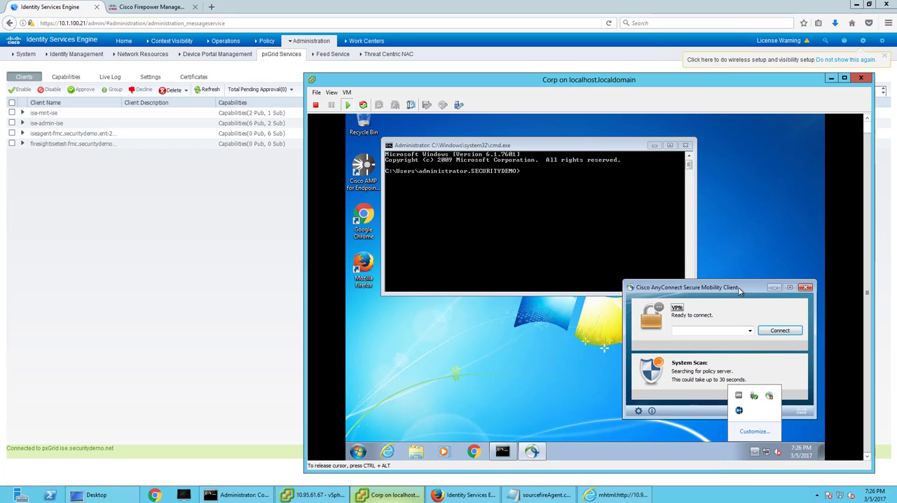
{"action": "left_click_drag", "start_coordinate": [739, 287], "coordinate": [741, 295]}
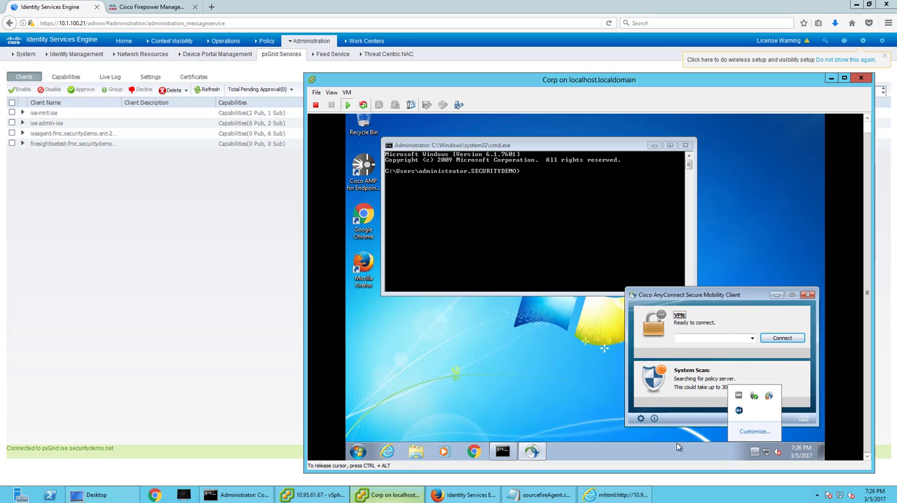
{"action": "left_click", "coordinate": [658, 438]}
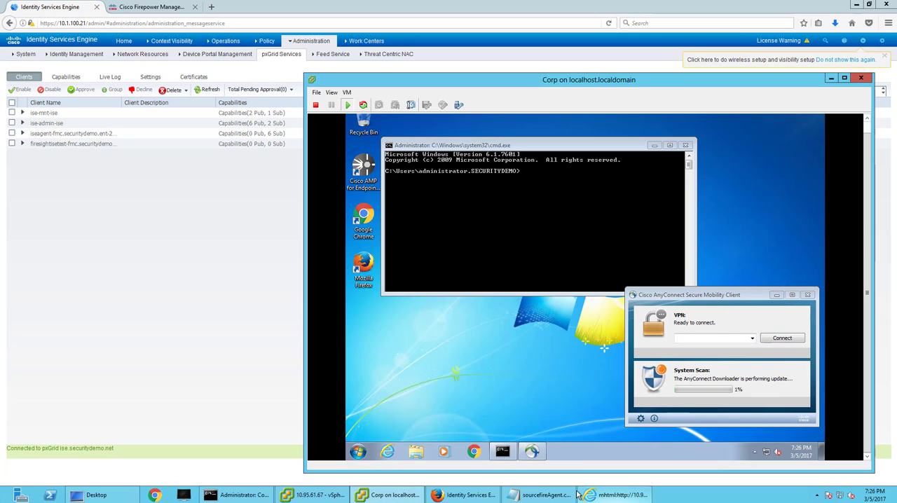
Enter ping 10.95.61.71 at the command prompt without running it, and move the AnyConnect window slightly down to watch the system scan.
{"action": "left_click", "coordinate": [538, 200]}
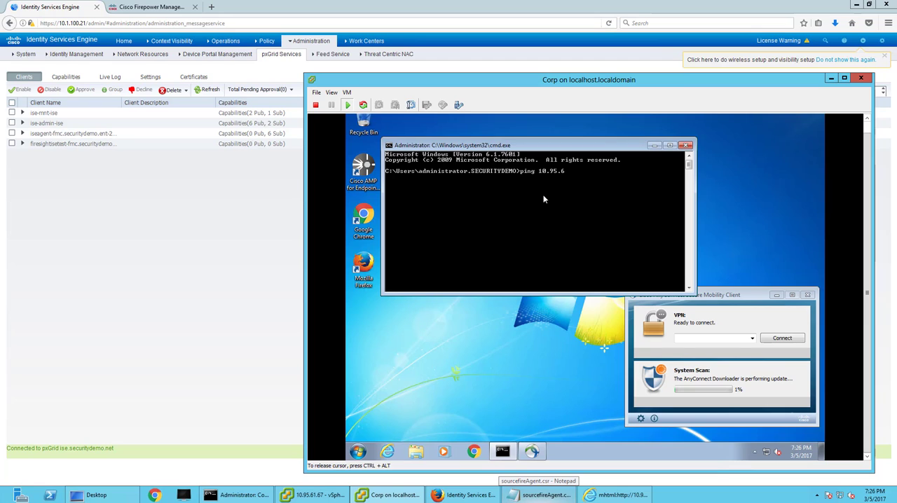
{"action": "type", "text": "ping 10.95.61.71"}
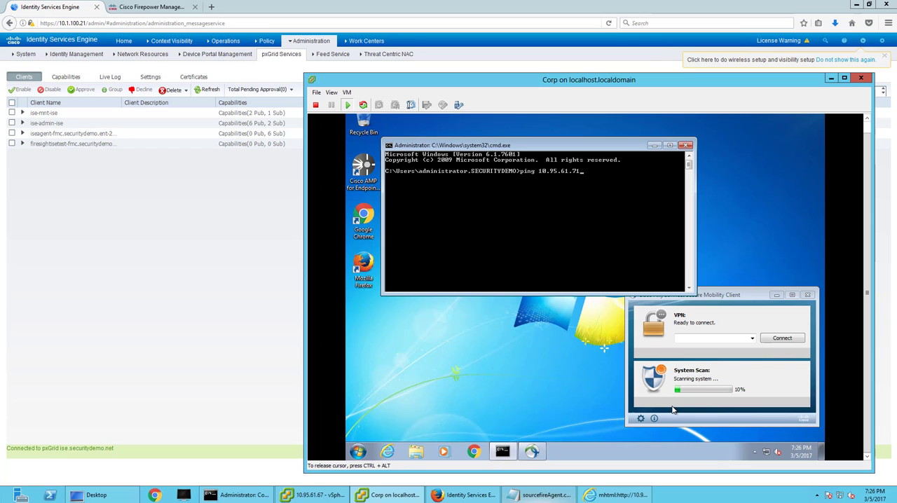
{"action": "left_click_drag", "start_coordinate": [737, 295], "coordinate": [737, 311]}
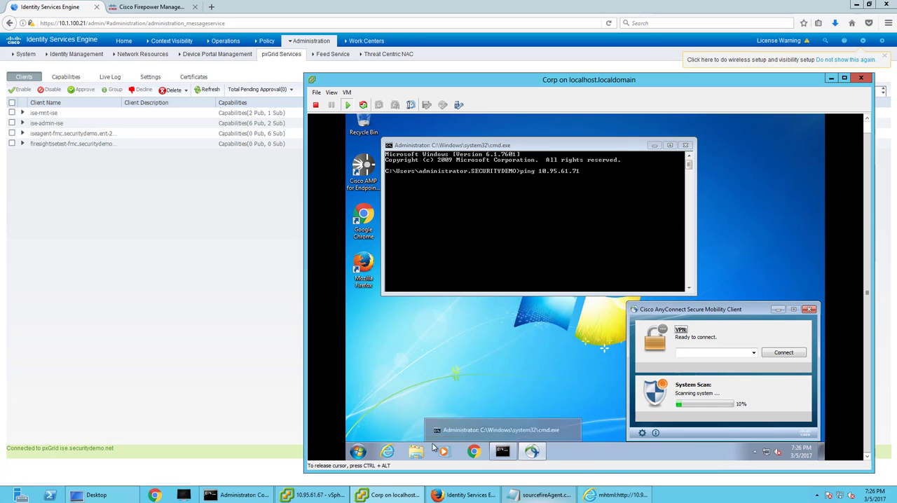
{"action": "left_click", "coordinate": [474, 452]}
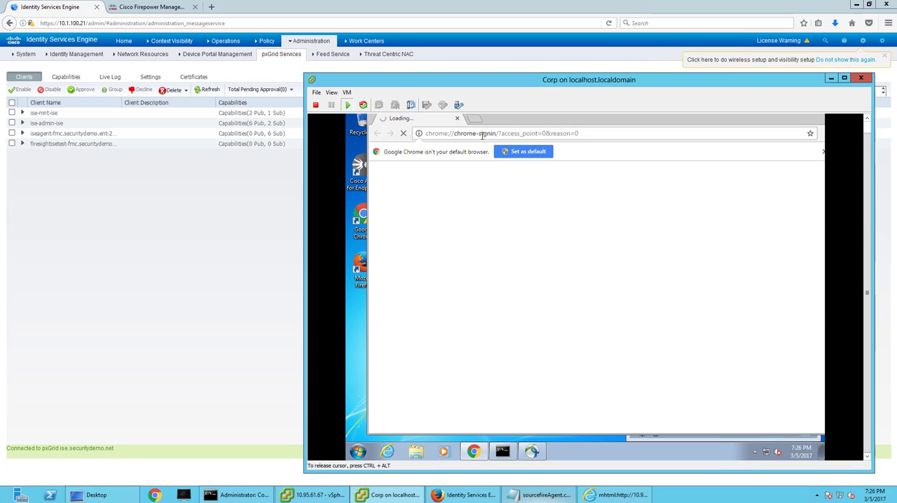
{"action": "left_click", "coordinate": [482, 134]}
{"action": "type", "text": "a"}
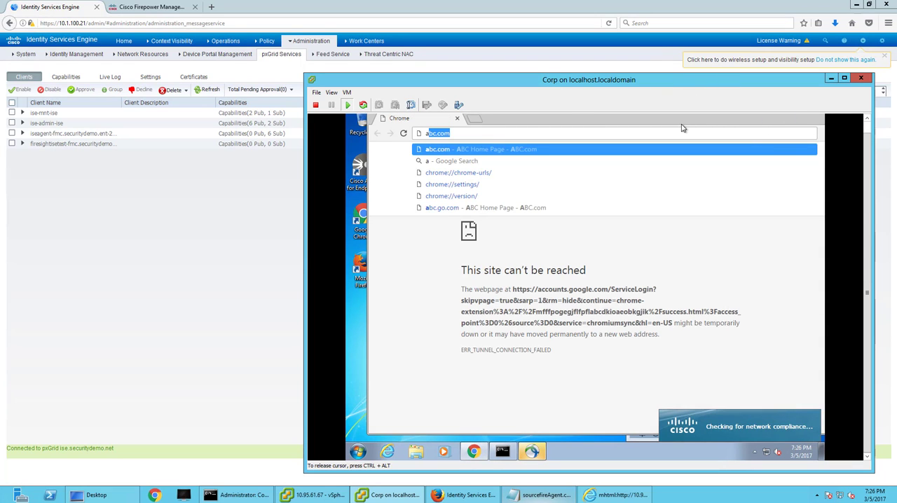
{"action": "left_click_drag", "start_coordinate": [651, 128], "coordinate": [589, 133]}
{"action": "left_click", "coordinate": [760, 120]}
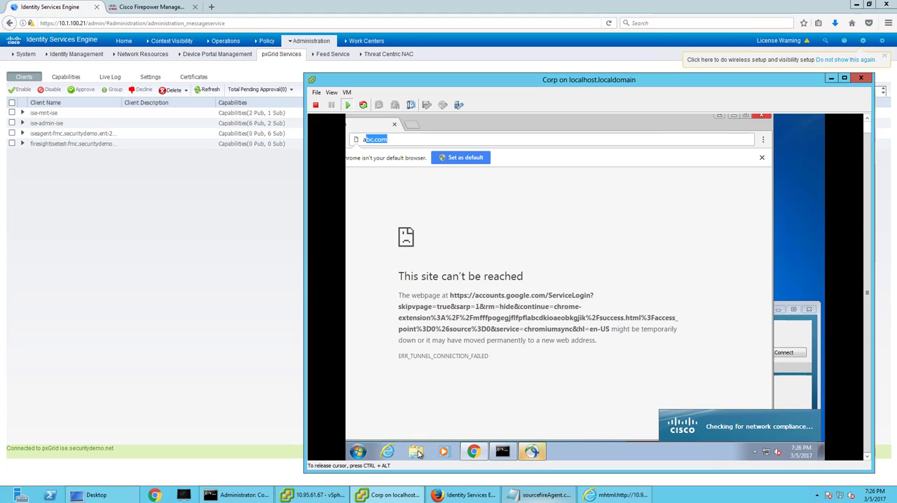
Open Internet Explorer, postpone its initial setup, decline the Java add-on and close the extra Microsoft page.
{"action": "left_click", "coordinate": [387, 451]}
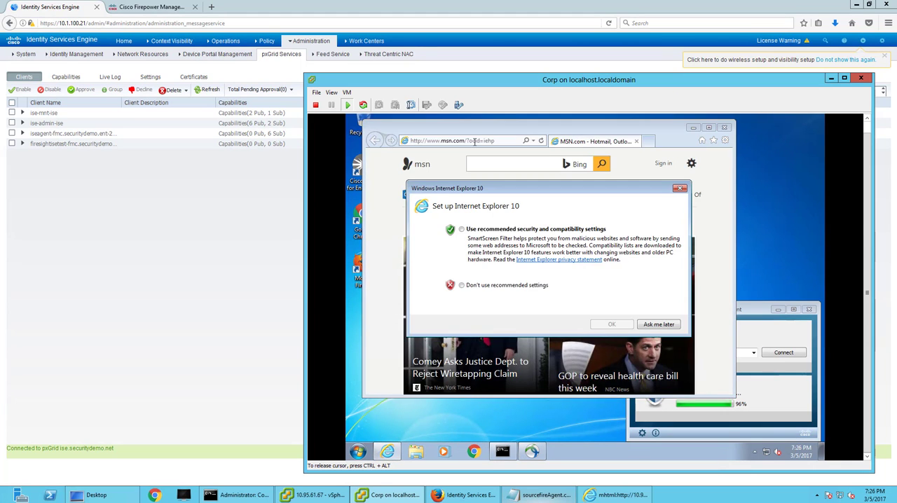
{"action": "left_click", "coordinate": [462, 285]}
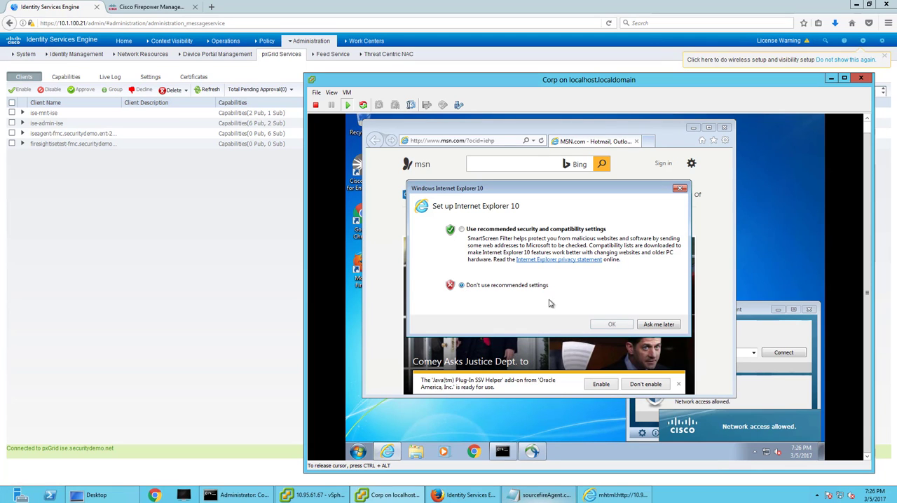
{"action": "left_click", "coordinate": [657, 327]}
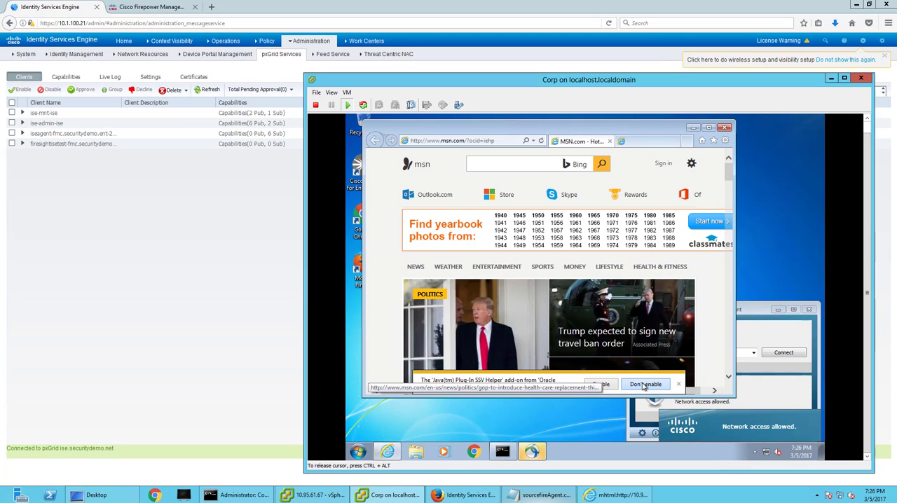
{"action": "left_click", "coordinate": [645, 384]}
{"action": "left_click", "coordinate": [675, 140]}
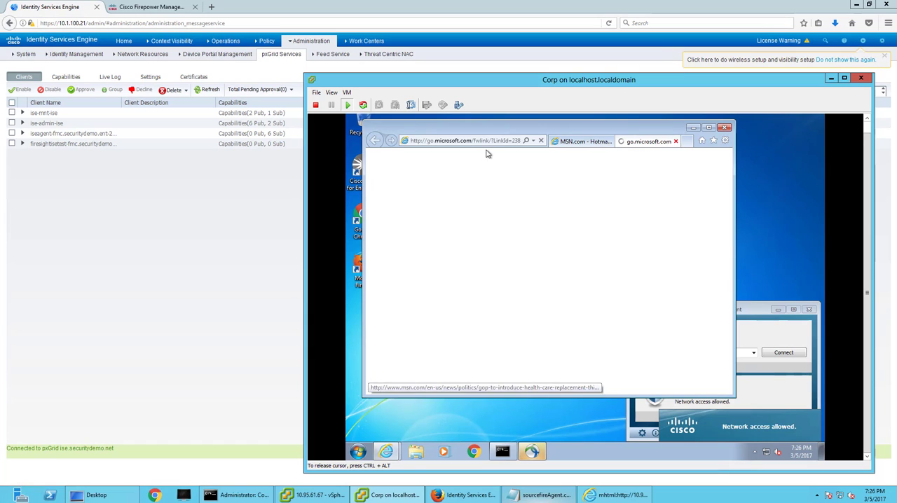
Open the Corp machine's proxy configuration and turn off the proxy server in the LAN settings.
{"action": "left_click", "coordinate": [359, 452]}
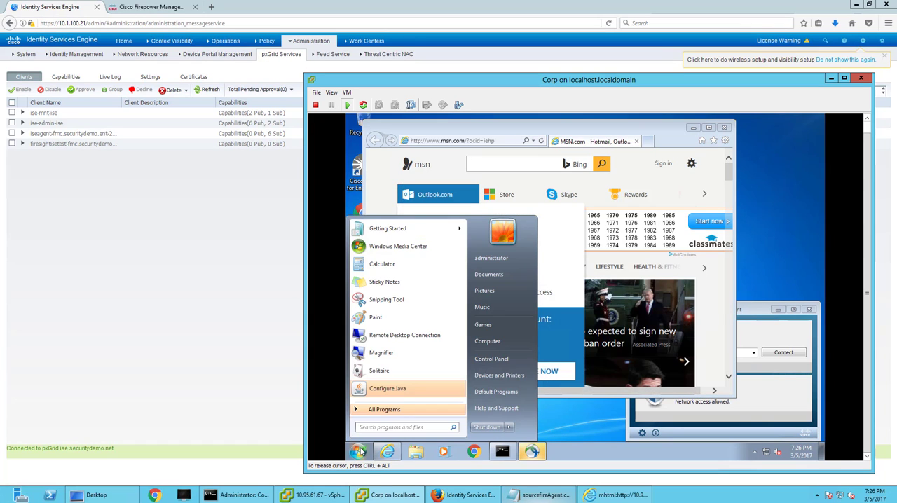
{"action": "type", "text": "proxy"}
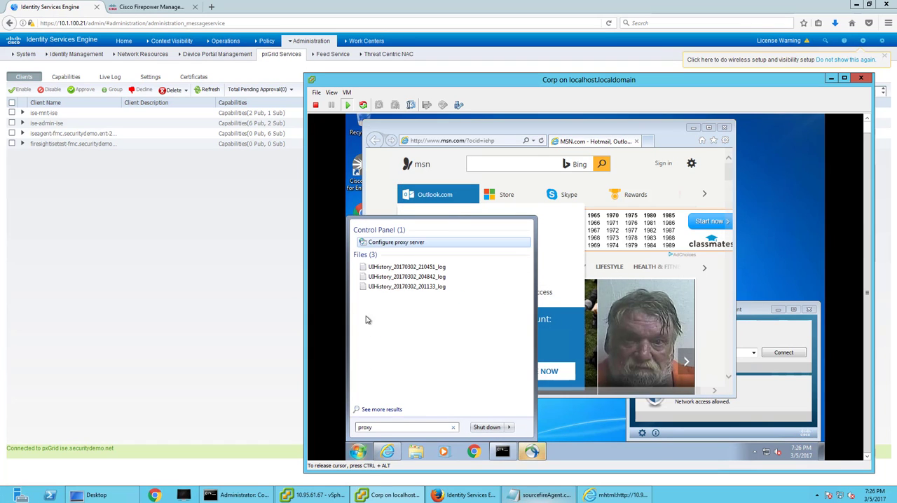
{"action": "left_click", "coordinate": [396, 243]}
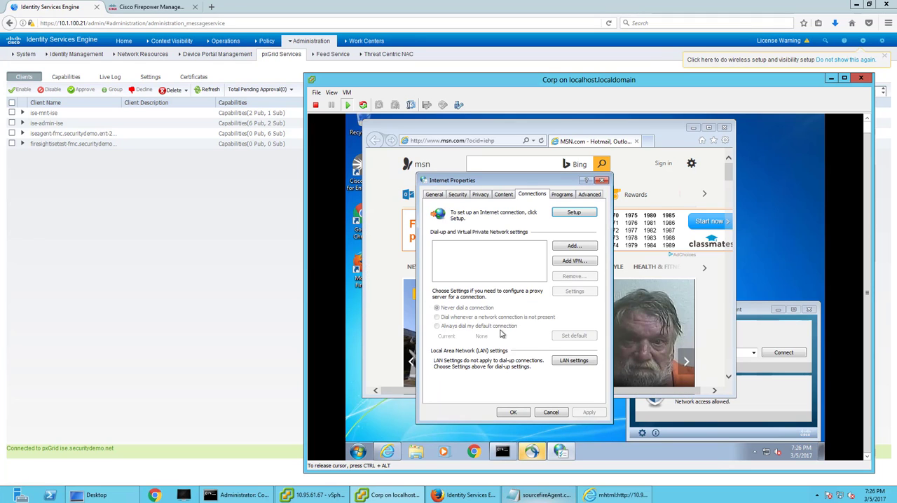
{"action": "left_click", "coordinate": [573, 360]}
{"action": "left_click", "coordinate": [437, 283]}
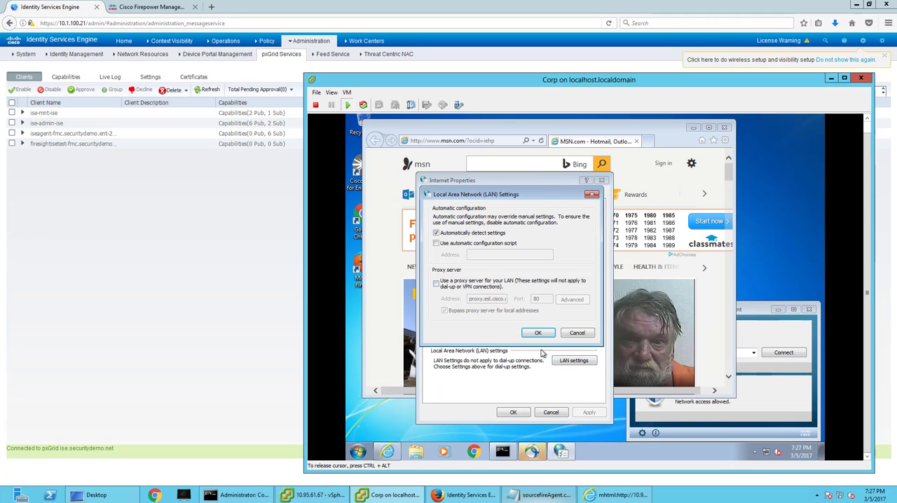
{"action": "key", "text": "Return"}
{"action": "left_click", "coordinate": [513, 412]}
{"action": "left_click", "coordinate": [461, 139]}
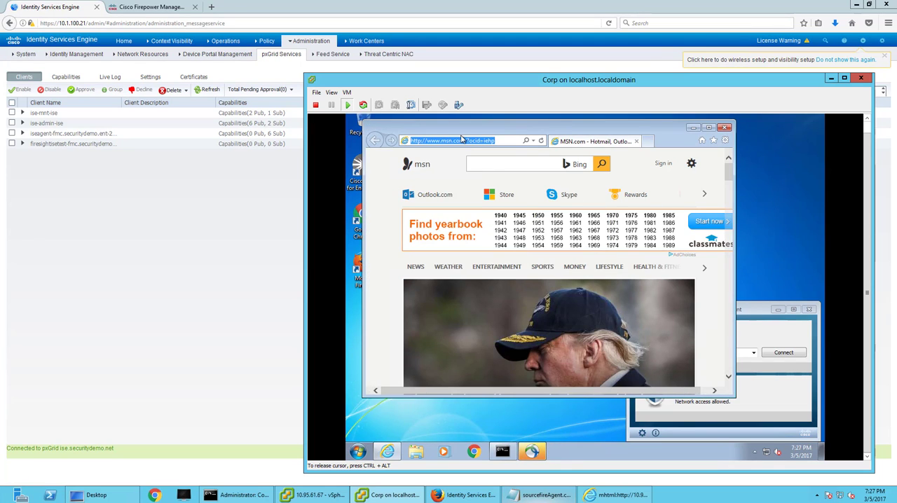
{"action": "type", "text": "ht"}
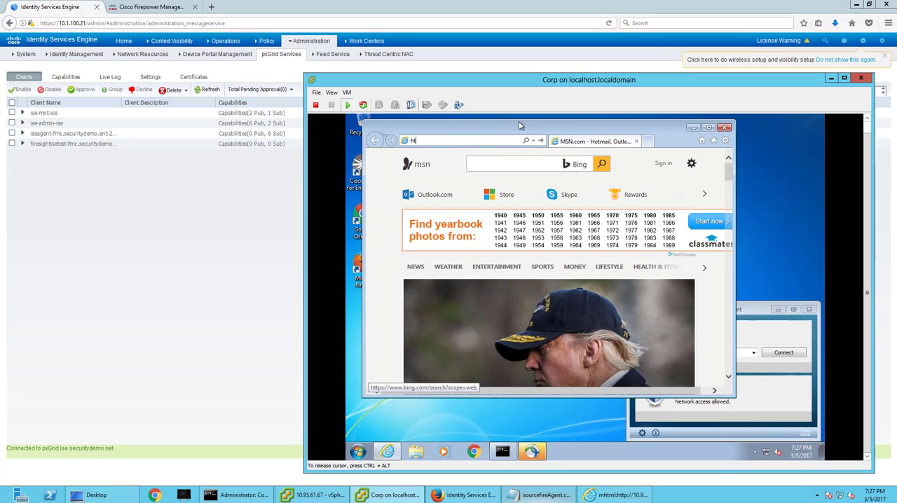
{"action": "type", "text": "tp://10.95.61."}
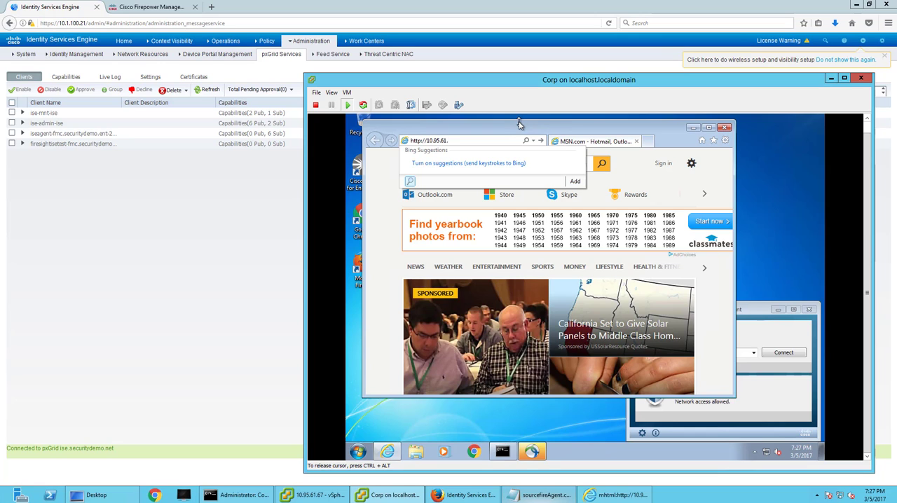
{"action": "type", "text": "/"}
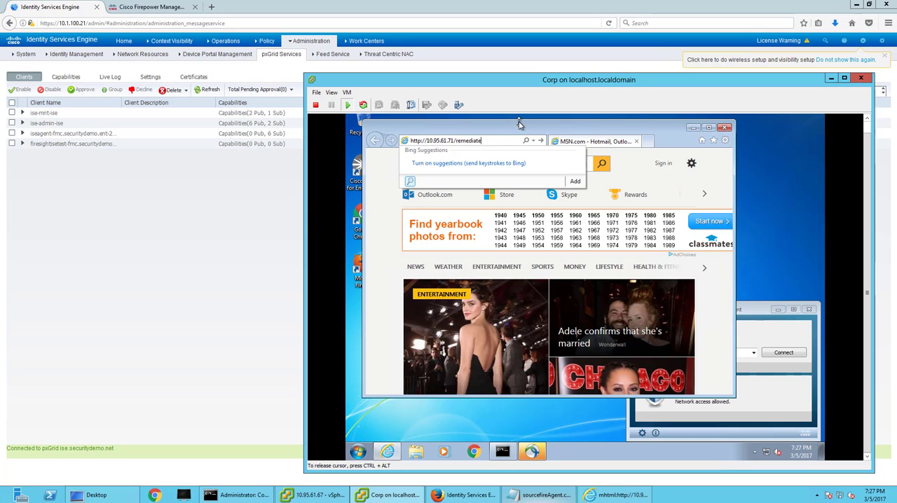
{"action": "key", "text": "BackSpace"}
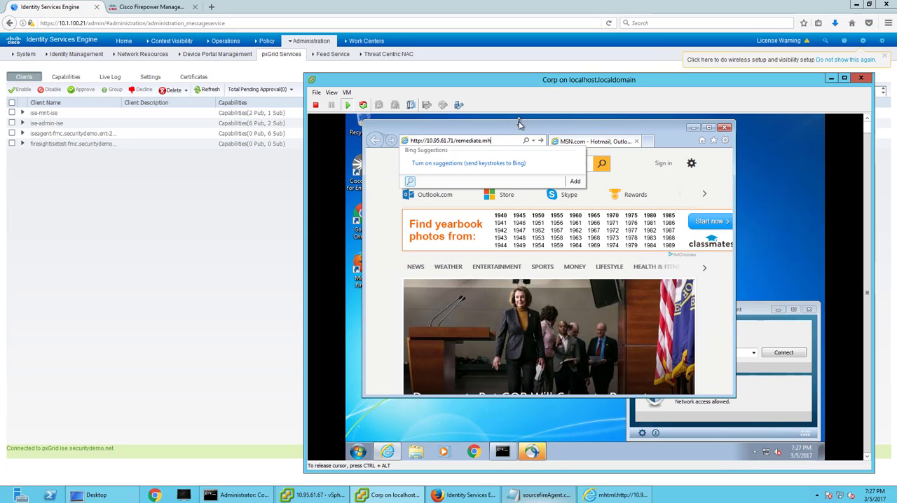
Minimize Internet Explorer and run the prepared ping to 10.95.61.71 in the command prompt.
{"action": "left_click", "coordinate": [693, 128]}
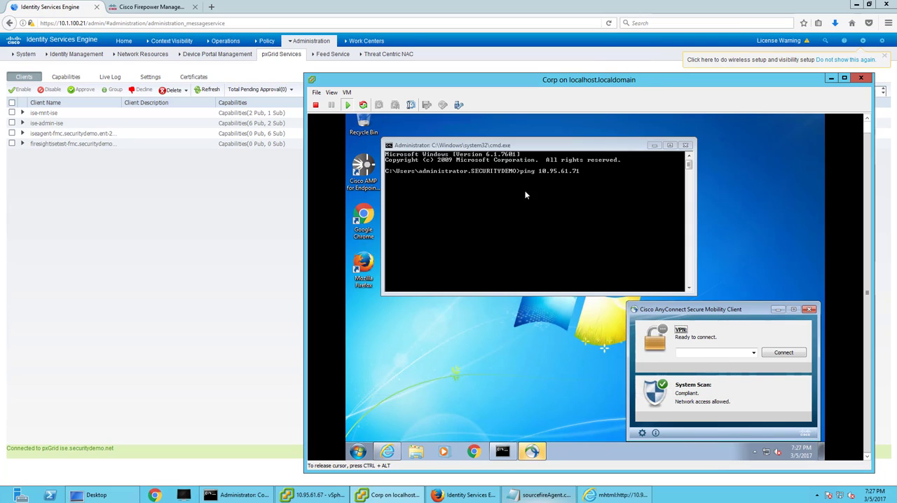
{"action": "left_click", "coordinate": [524, 199]}
{"action": "key", "text": "Return"}
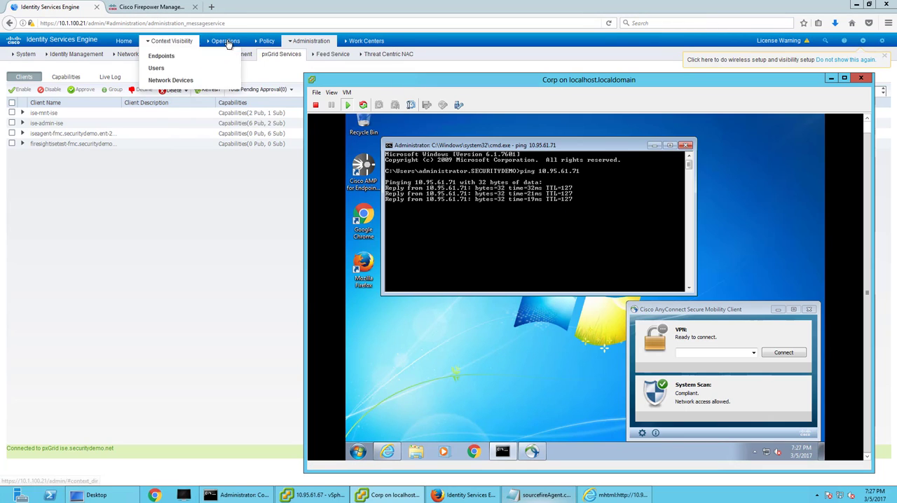
Switch to Identity Services Engine, examine the RADIUS live logs, and return to the Corp console to check the ping output.
{"action": "left_click", "coordinate": [263, 57]}
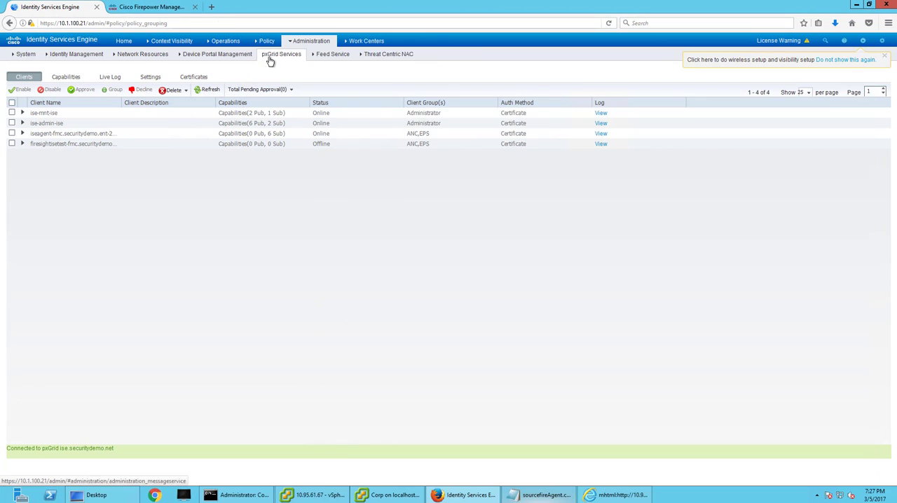
{"action": "mouse_move", "coordinate": [225, 42]}
{"action": "left_click", "coordinate": [217, 64]}
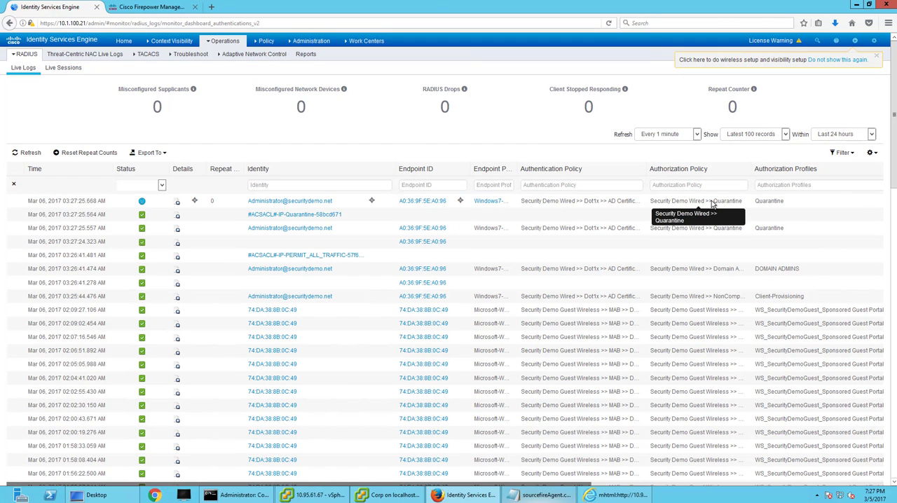
{"action": "left_click", "coordinate": [406, 495]}
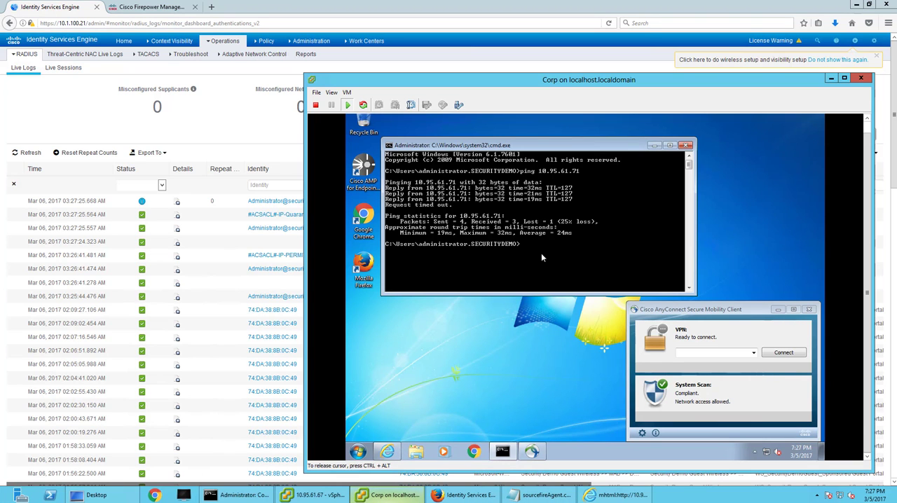
Switch to Firepower Management Center, dismiss the selection warning and check the correlation events for the ping.
{"action": "left_click", "coordinate": [150, 7]}
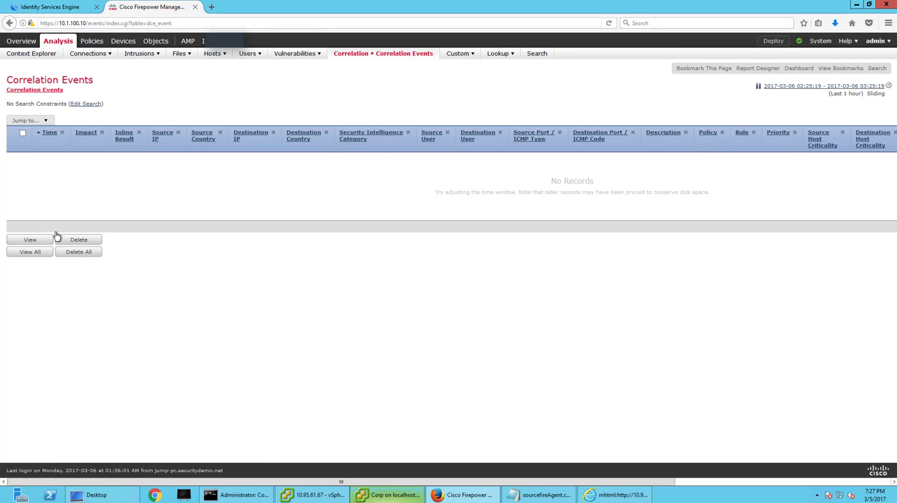
{"action": "left_click", "coordinate": [35, 239]}
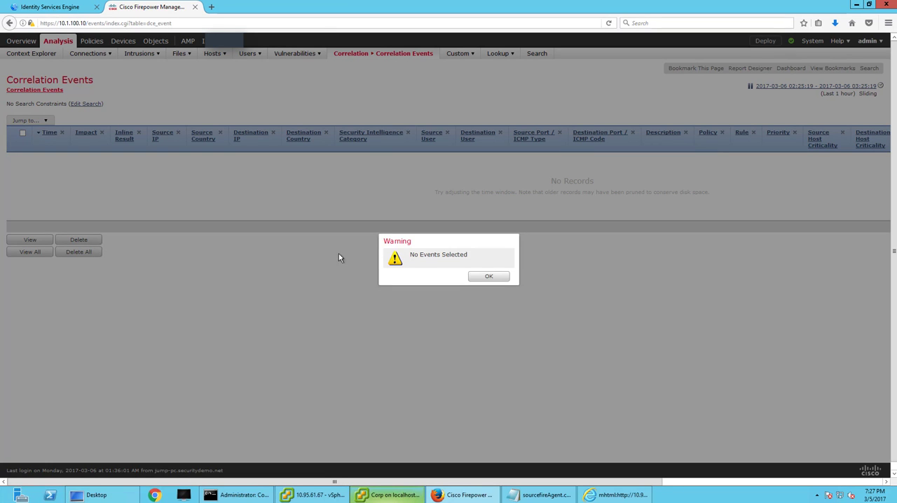
{"action": "left_click", "coordinate": [489, 277]}
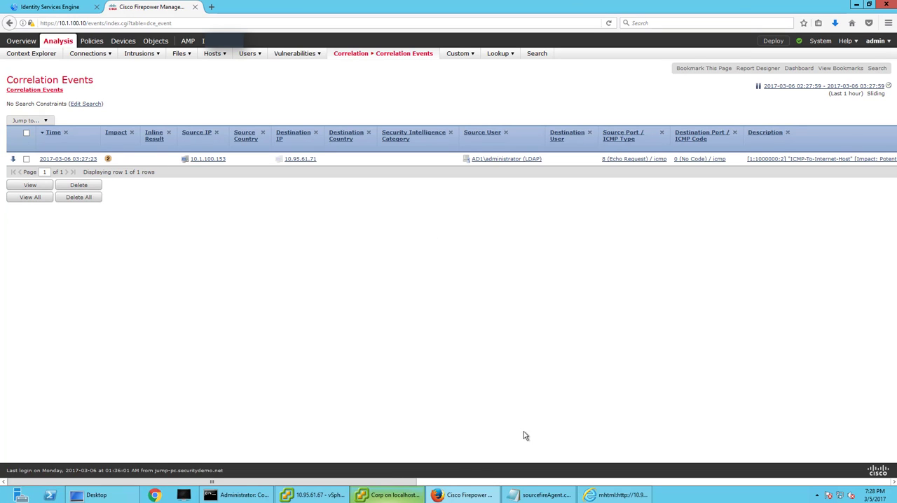
Examine the remaining columns of the correlation event, including its policy, rule, device and interfaces.
{"action": "left_click_drag", "start_coordinate": [403, 483], "coordinate": [863, 483]}
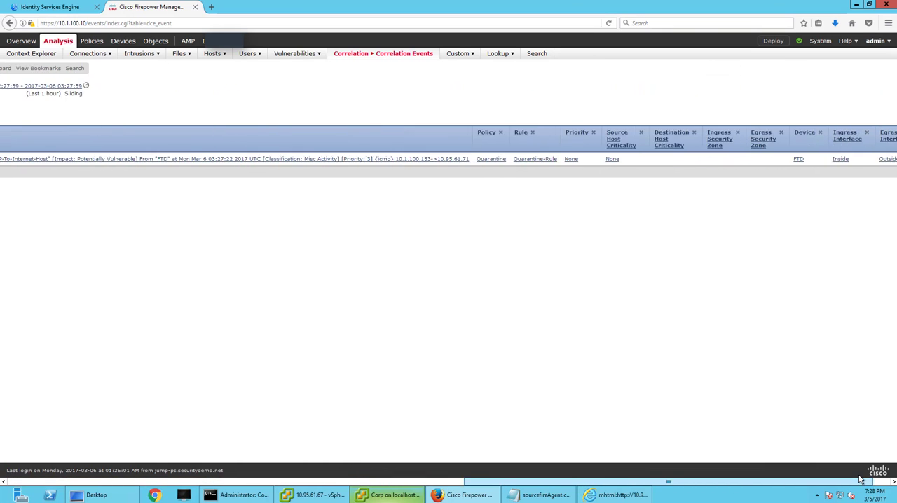
{"action": "left_click_drag", "start_coordinate": [385, 464], "coordinate": [60, 438]}
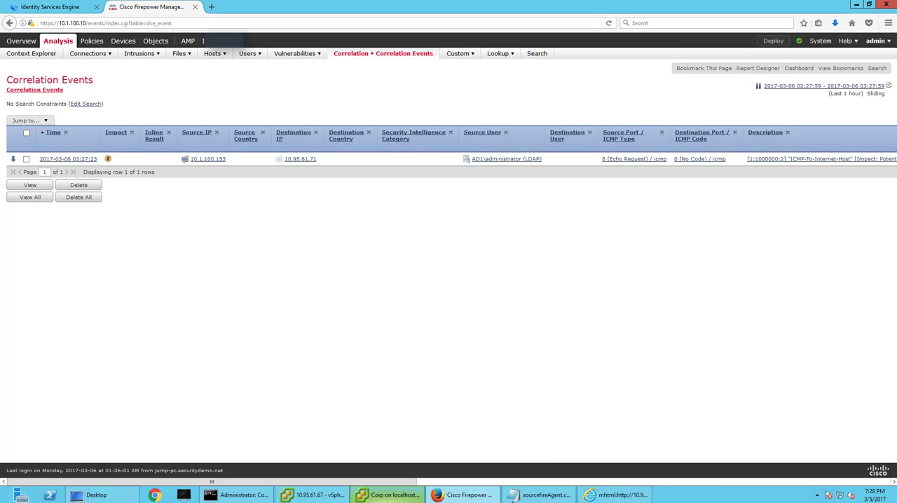
{"action": "left_click", "coordinate": [390, 495]}
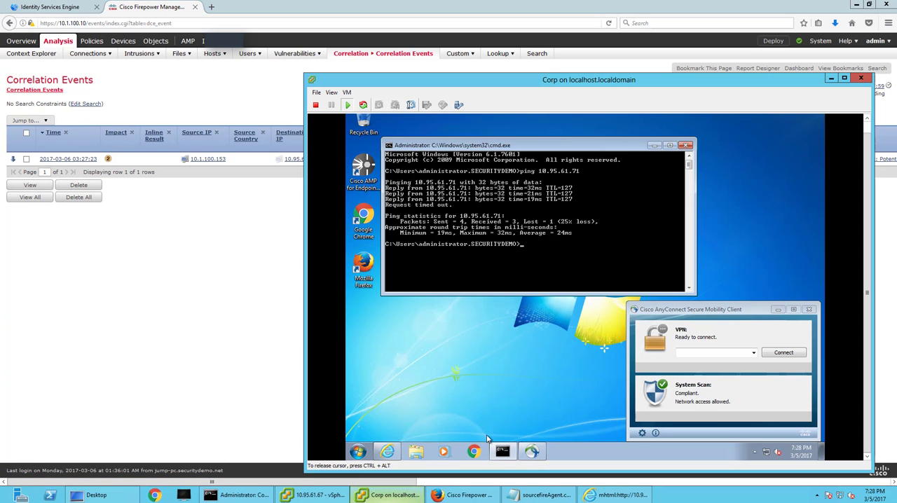
{"action": "left_click", "coordinate": [387, 451]}
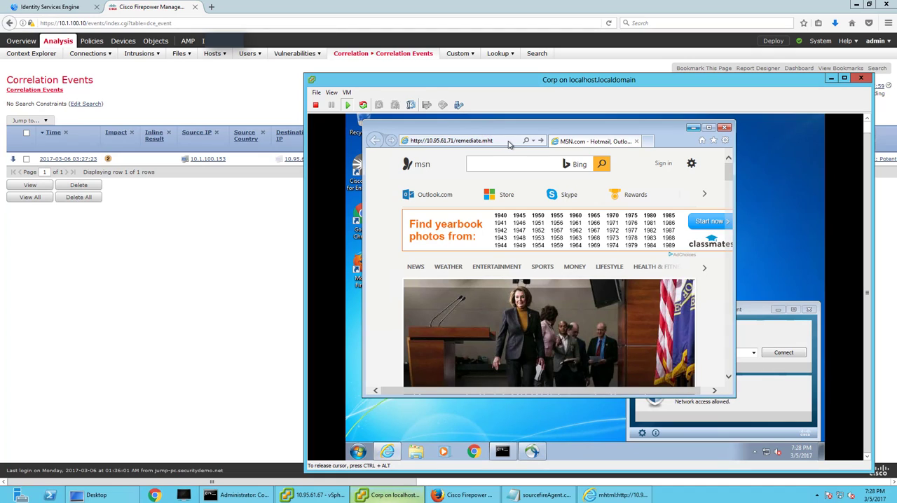
{"action": "left_click", "coordinate": [503, 144]}
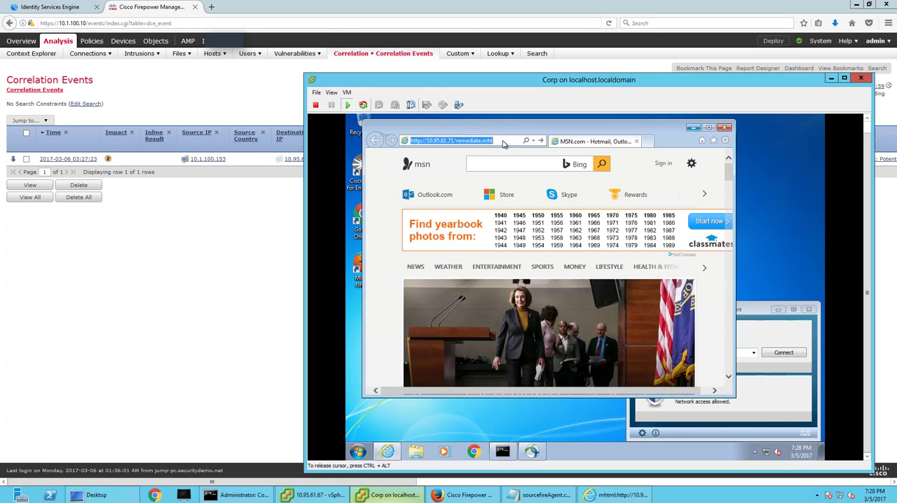
{"action": "key", "text": "Return"}
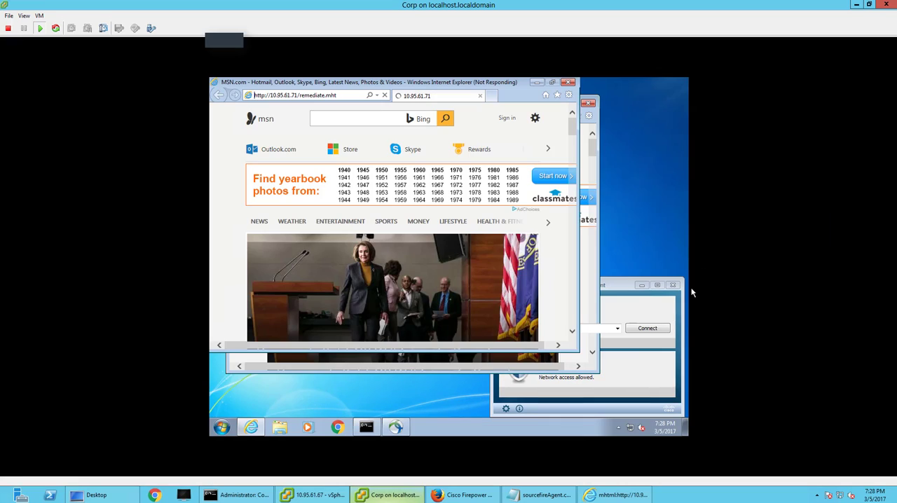
{"action": "left_click", "coordinate": [845, 77]}
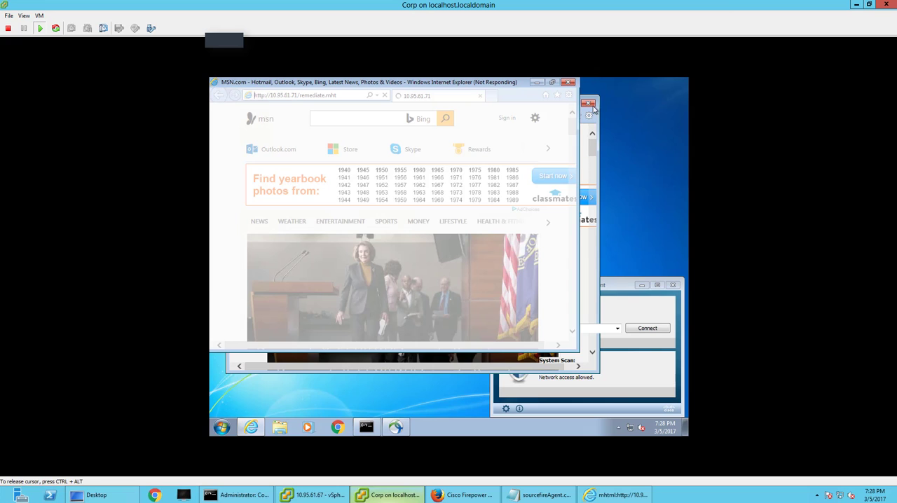
{"action": "left_click", "coordinate": [252, 428]}
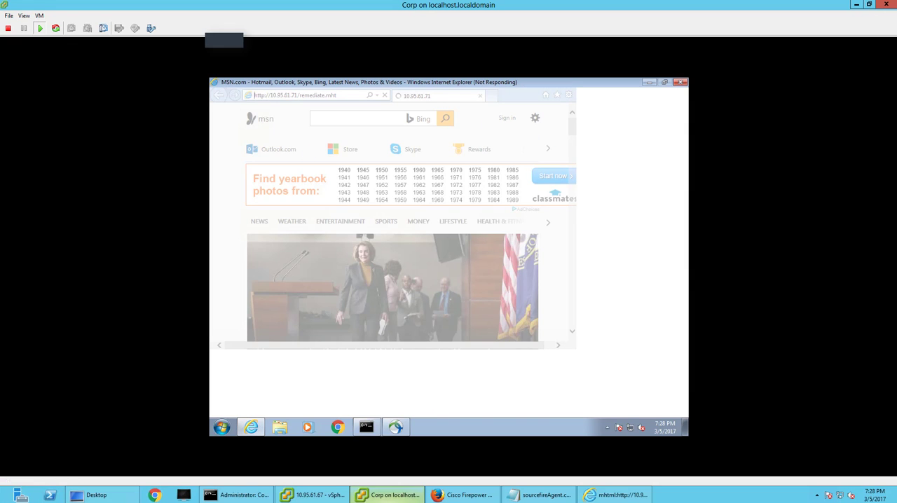
Switch to Firepower Management Center, refresh the correlation events and return to the Corp console.
{"action": "left_click", "coordinate": [463, 494]}
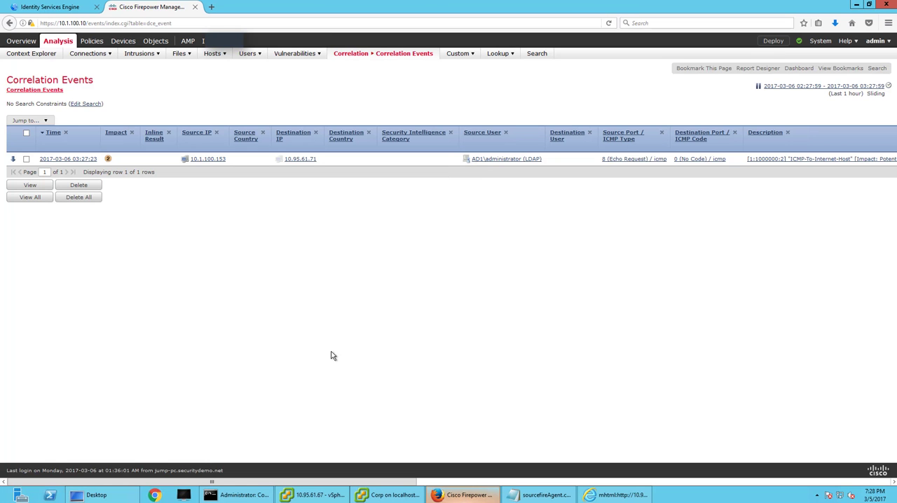
{"action": "key", "text": "F5"}
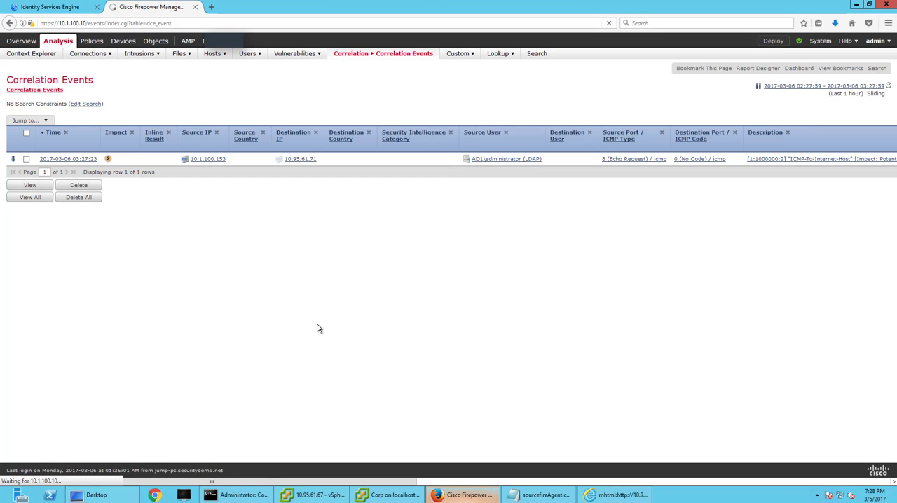
{"action": "left_click", "coordinate": [414, 496]}
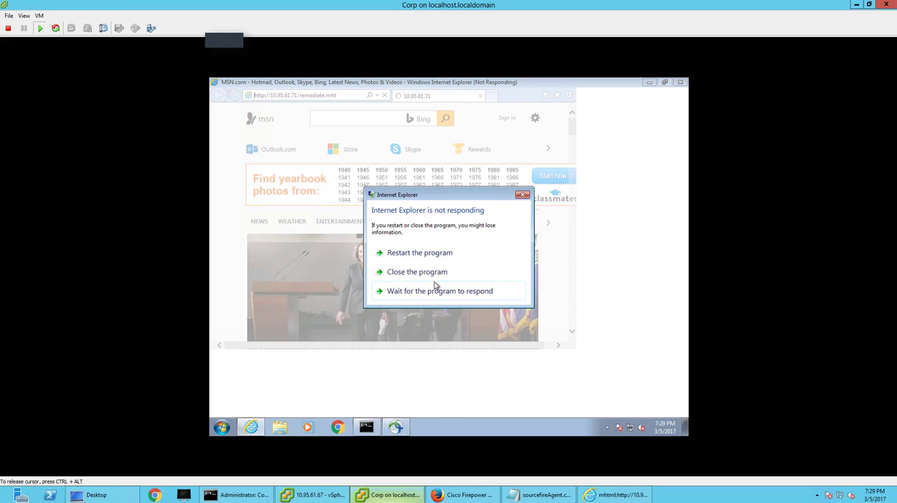
End the unresponsive Internet Explorer session, cancelling the solution check and the automatic restart.
{"action": "left_click", "coordinate": [420, 253]}
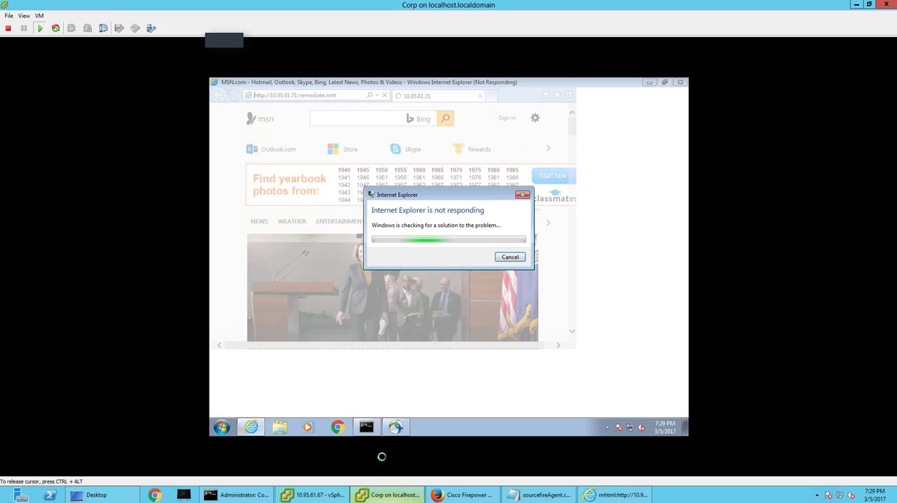
{"action": "left_click", "coordinate": [371, 495]}
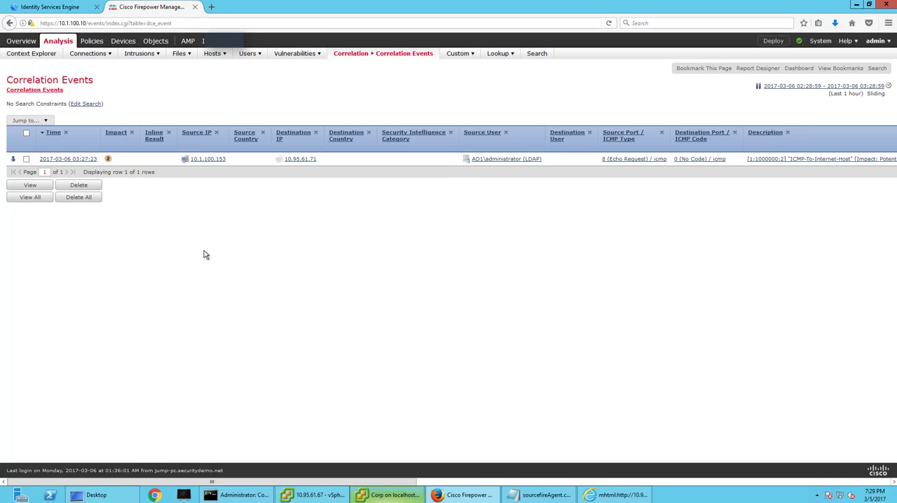
{"action": "left_click", "coordinate": [399, 495]}
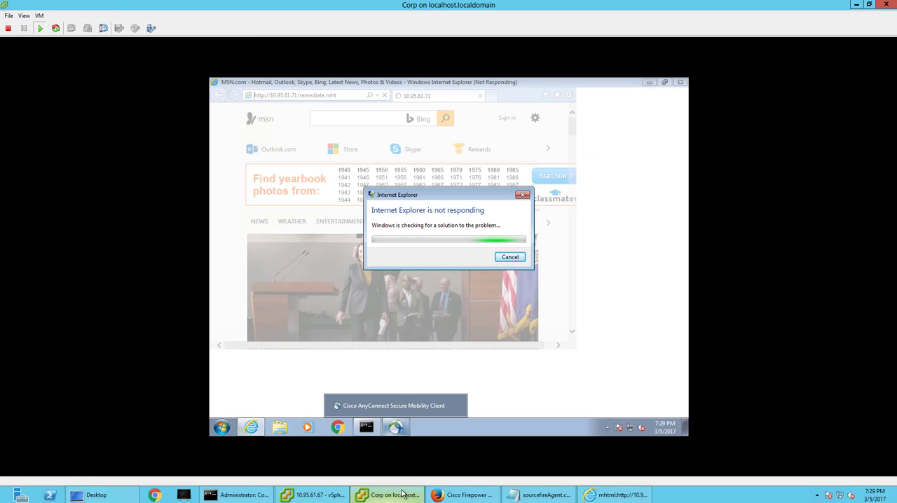
{"action": "left_click", "coordinate": [510, 257]}
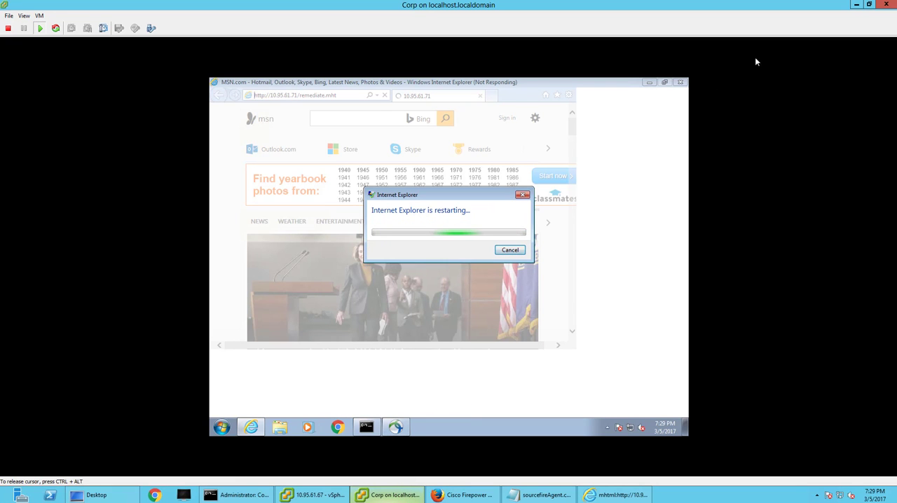
{"action": "left_click", "coordinate": [509, 250]}
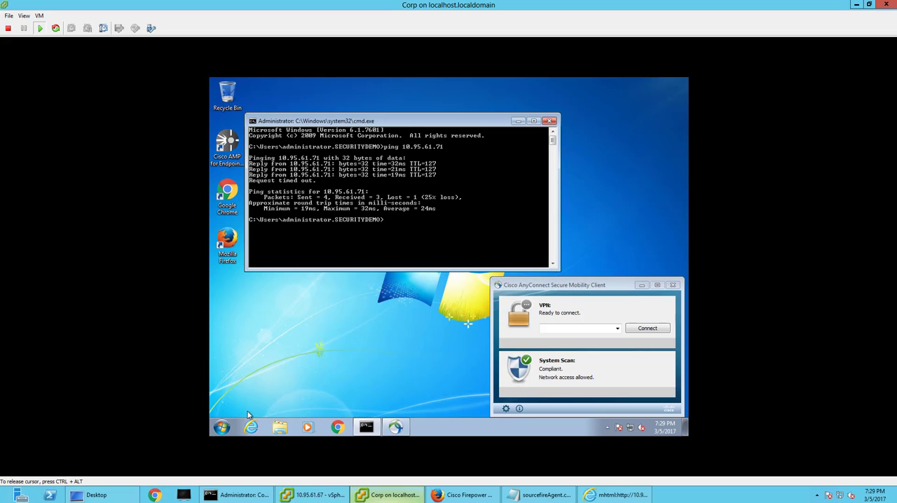
{"action": "left_click", "coordinate": [252, 427]}
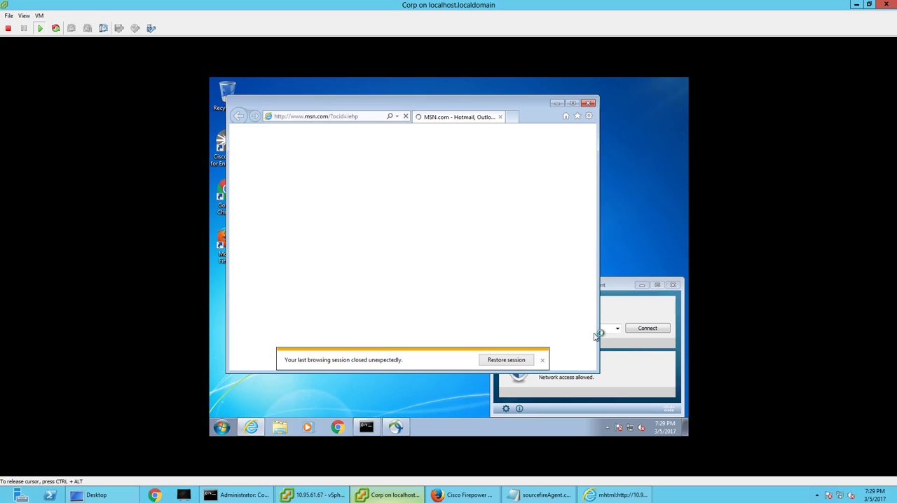
{"action": "left_click", "coordinate": [542, 361]}
{"action": "left_click", "coordinate": [337, 117]}
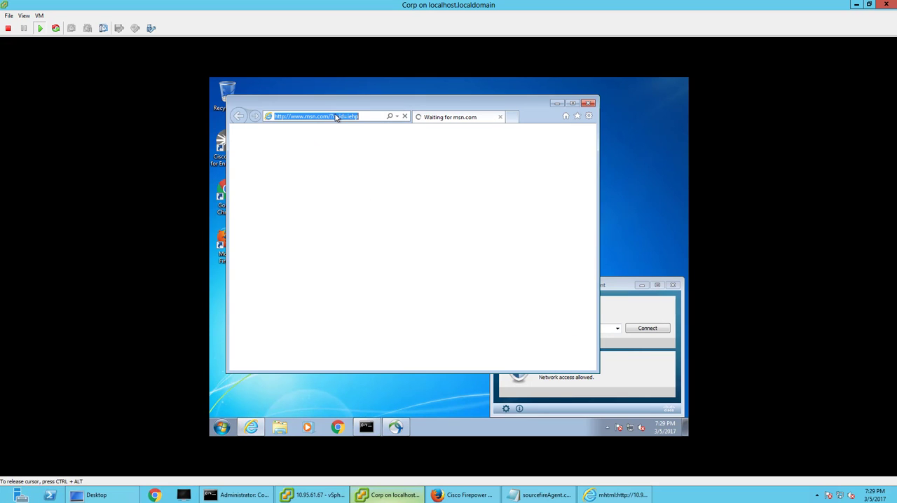
{"action": "type", "text": "ht"}
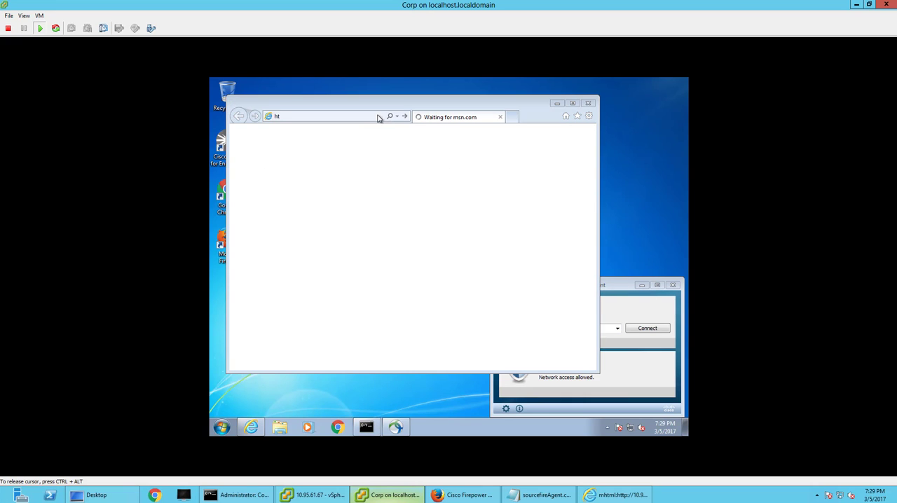
{"action": "left_click", "coordinate": [572, 103]}
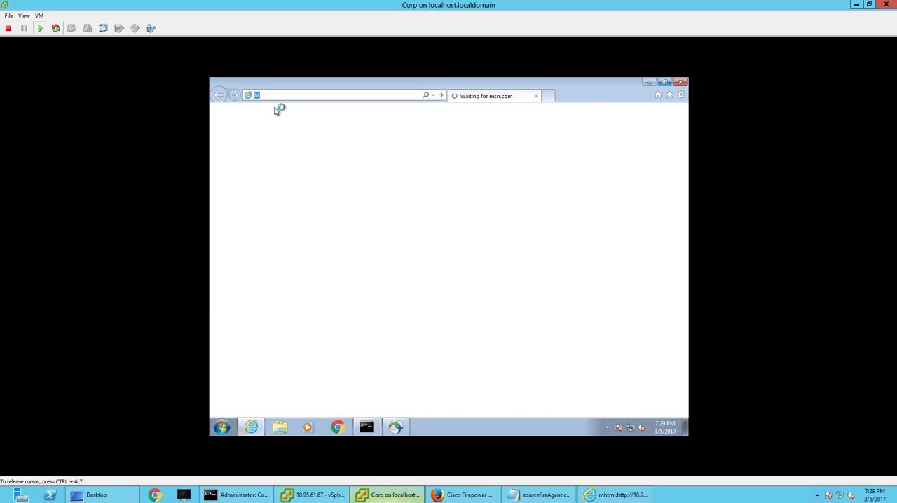
{"action": "type", "text": "tp://10.95.61.71/remediate.mht"}
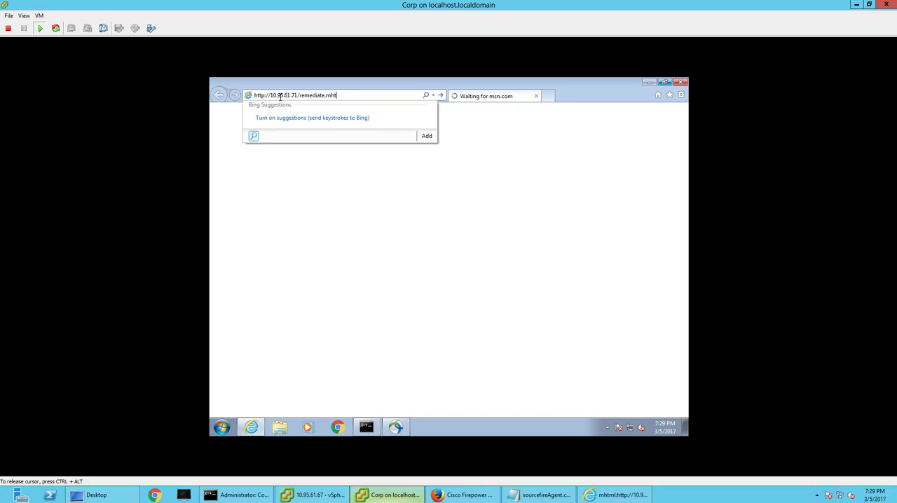
{"action": "key", "text": "Return"}
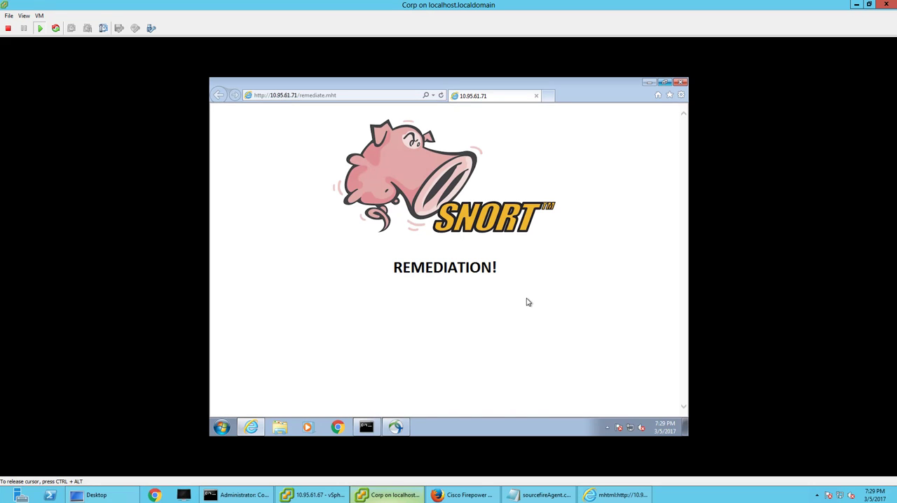
Minimize the Corp console and refresh the correlation events in Firepower Management Center to check for the remediation event.
{"action": "left_click", "coordinate": [856, 5]}
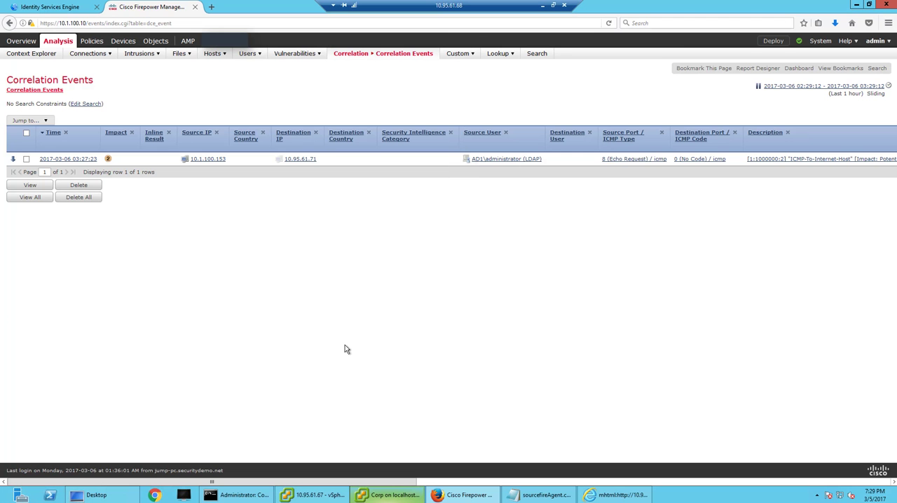
{"action": "key", "text": "F5"}
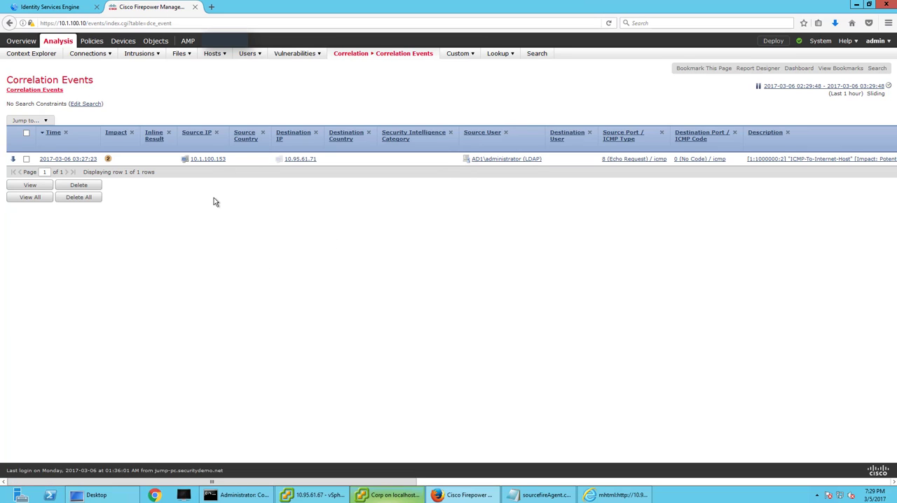
{"action": "key", "text": "F5"}
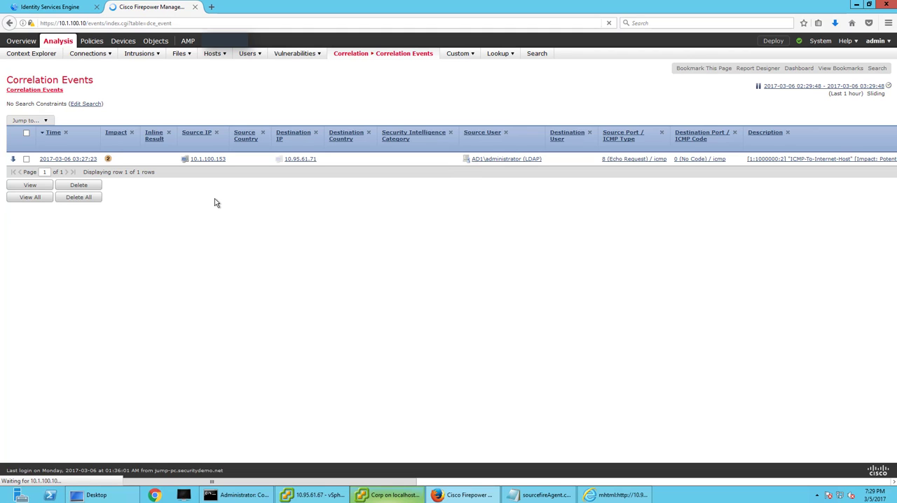
Refresh the RADIUS live logs in Identity Services Engine, and refresh the correlation events in Firepower Management Center again.
{"action": "left_click", "coordinate": [53, 8]}
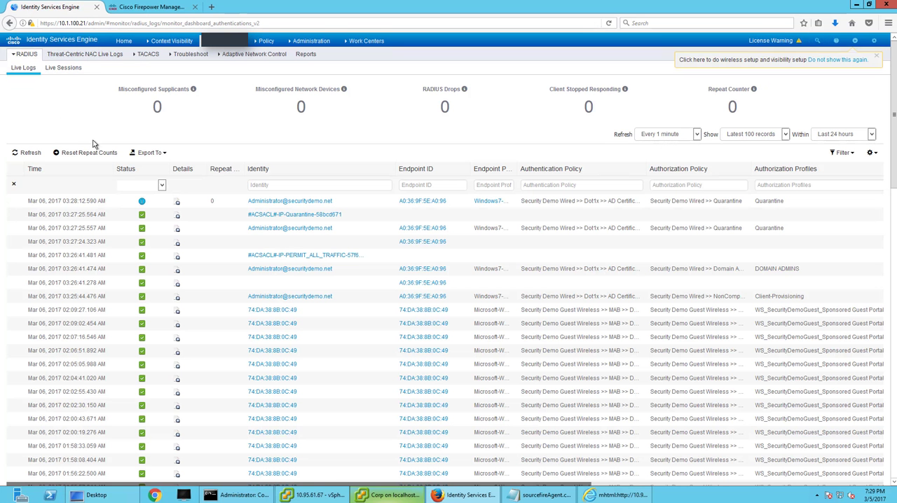
{"action": "left_click", "coordinate": [31, 154]}
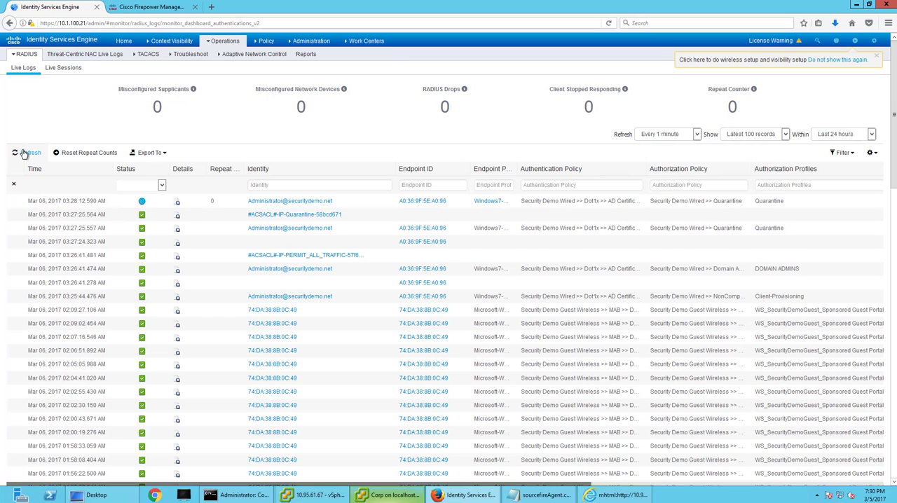
{"action": "left_click", "coordinate": [24, 153]}
{"action": "left_click", "coordinate": [148, 7]}
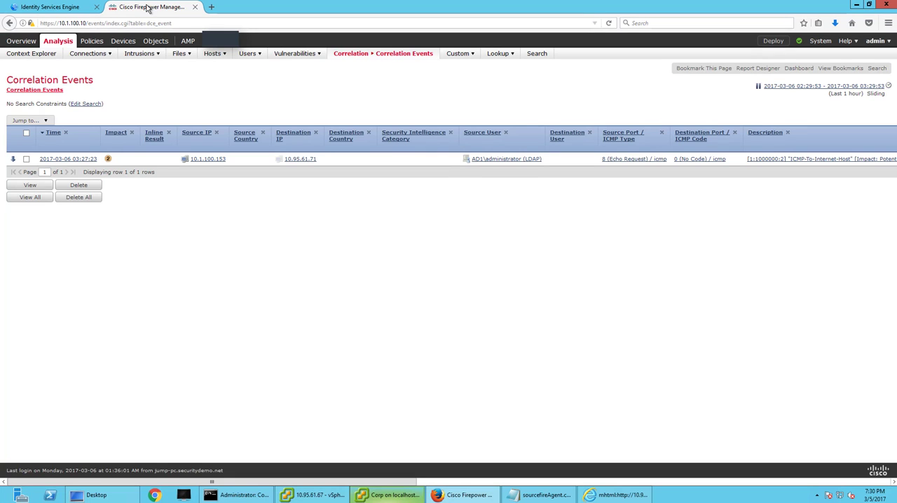
{"action": "key", "text": "F5"}
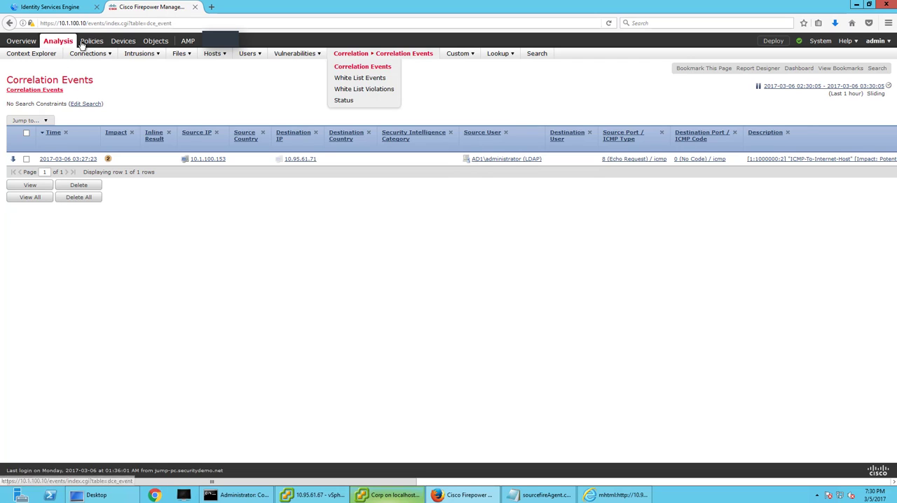
Open the correlation policies in Firepower Management Center, and refresh the RADIUS live logs in Identity Services Engine while the page loads.
{"action": "mouse_move", "coordinate": [92, 42]}
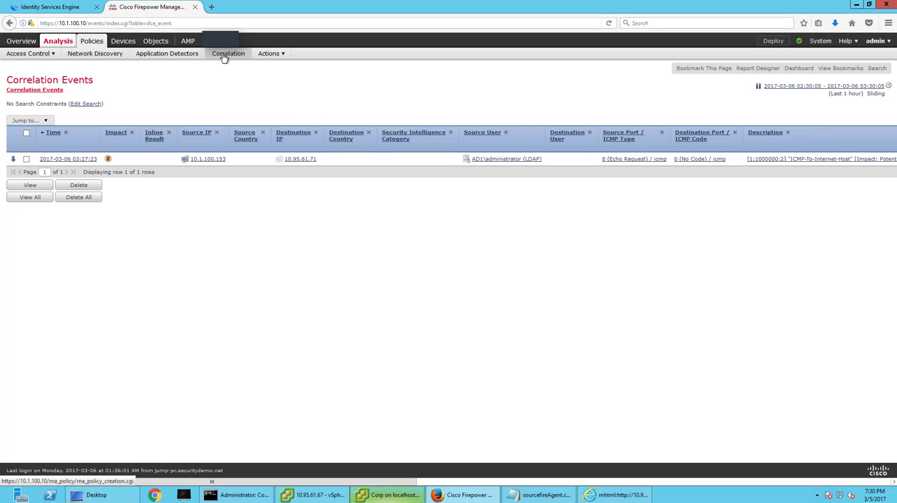
{"action": "left_click", "coordinate": [222, 61]}
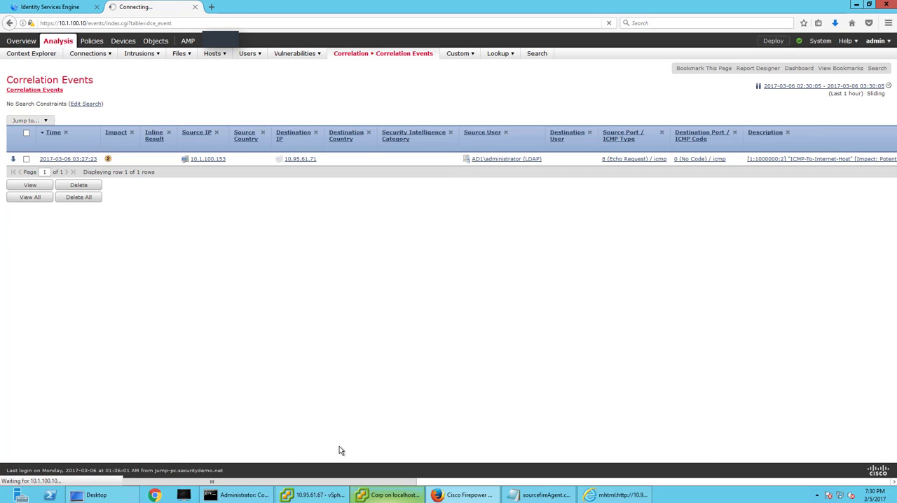
{"action": "left_click", "coordinate": [49, 7]}
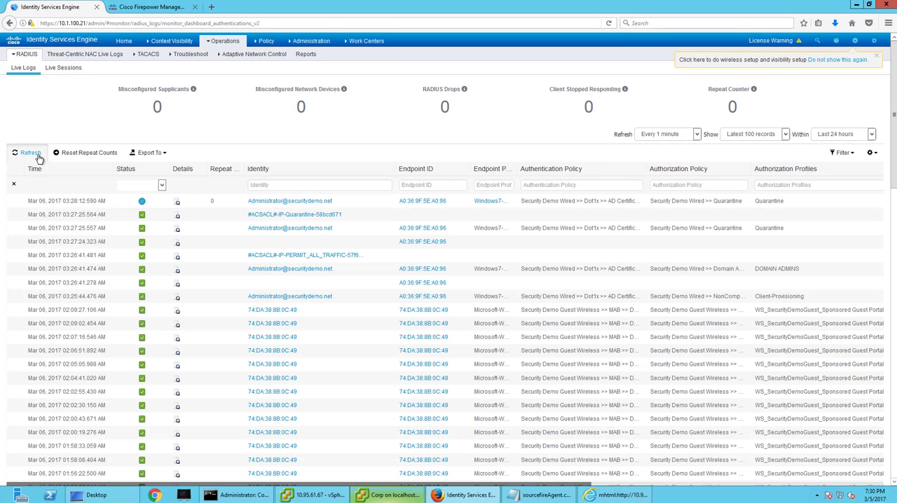
{"action": "left_click", "coordinate": [35, 155]}
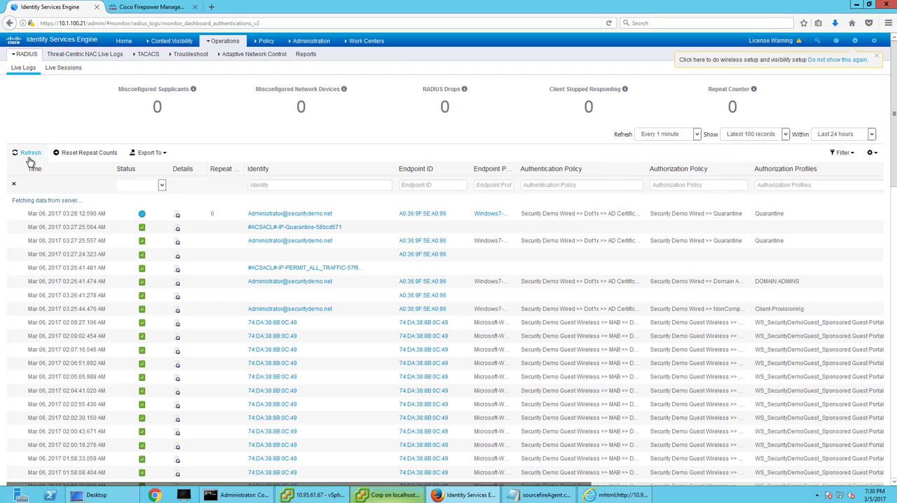
Return to Firepower Management Center and open UnQuarantine-Rule from the pxGrid group of correlation rules.
{"action": "left_click", "coordinate": [134, 7]}
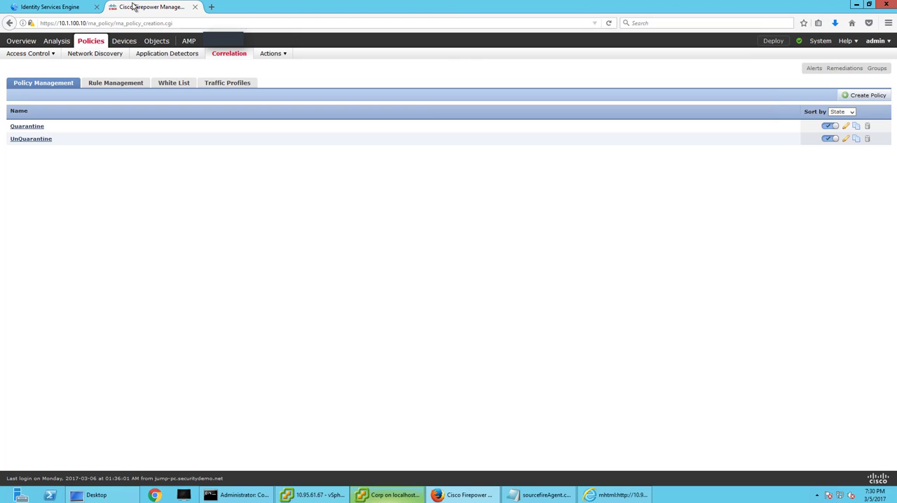
{"action": "left_click", "coordinate": [106, 84]}
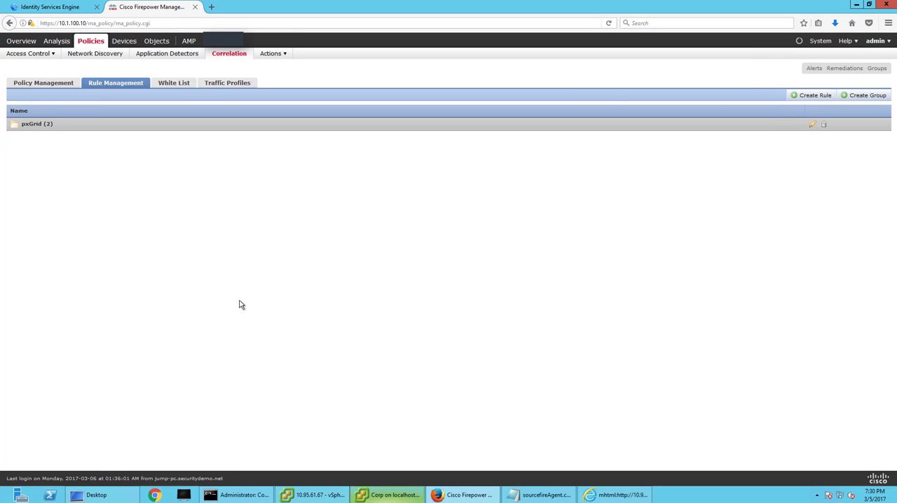
{"action": "left_click", "coordinate": [24, 127]}
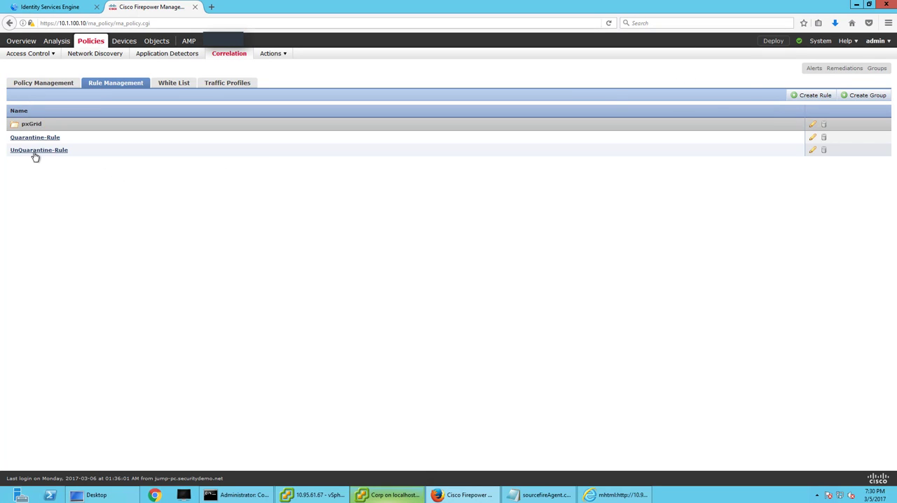
{"action": "left_click", "coordinate": [33, 151]}
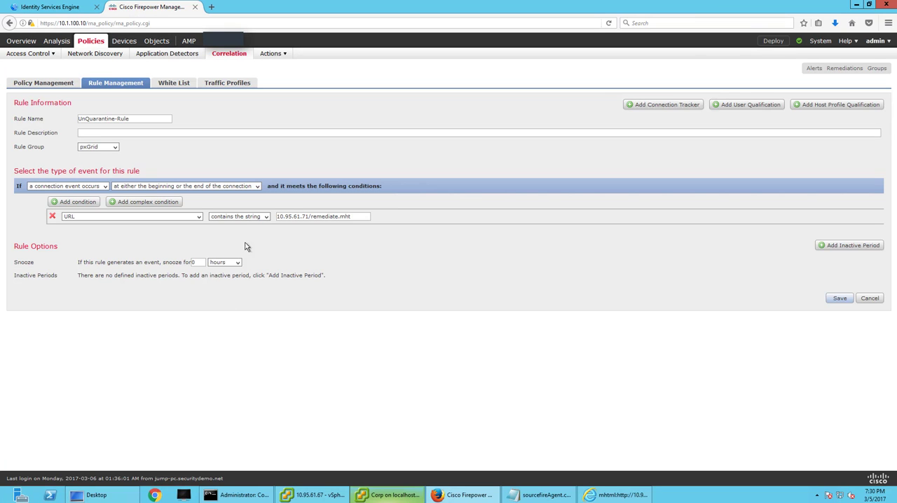
Shorten the rule's URL condition to contain the string remediate.mht, keeping the page from being reloaded, and save the rule.
{"action": "left_click", "coordinate": [265, 216]}
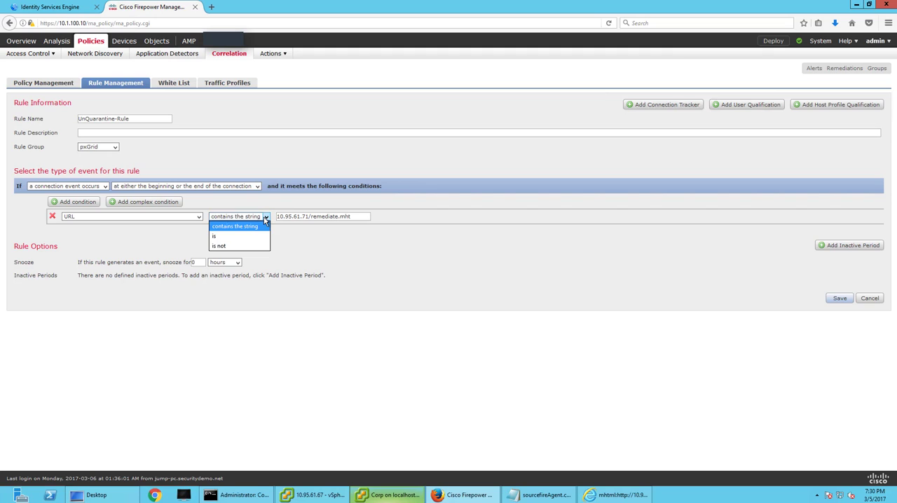
{"action": "left_click", "coordinate": [318, 214]}
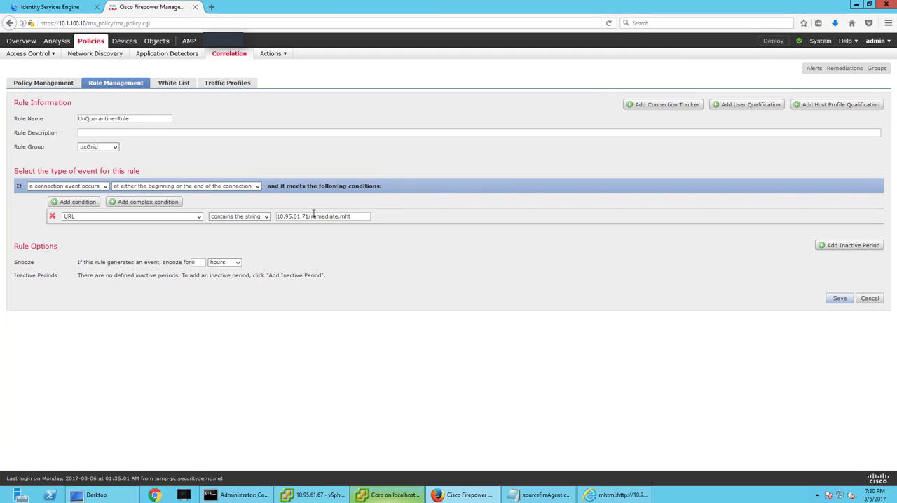
{"action": "left_click_drag", "start_coordinate": [308, 215], "coordinate": [278, 217]}
{"action": "key", "text": "F5"}
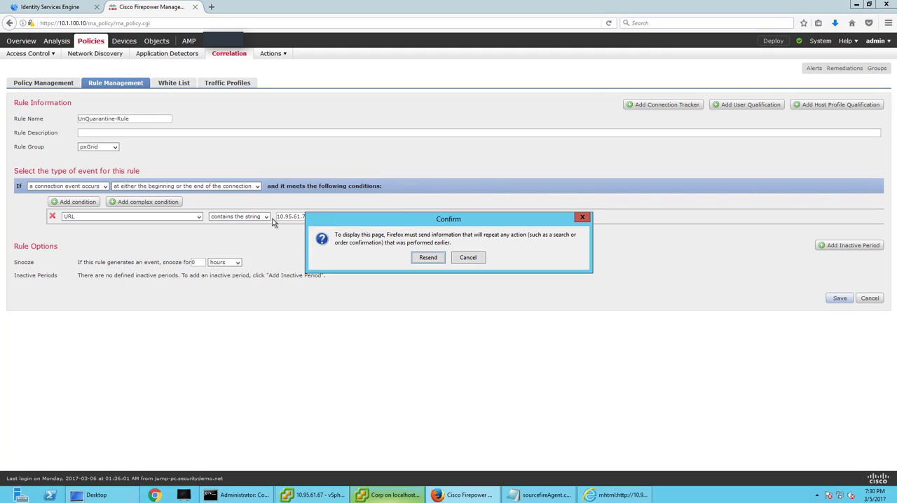
{"action": "left_click", "coordinate": [468, 259]}
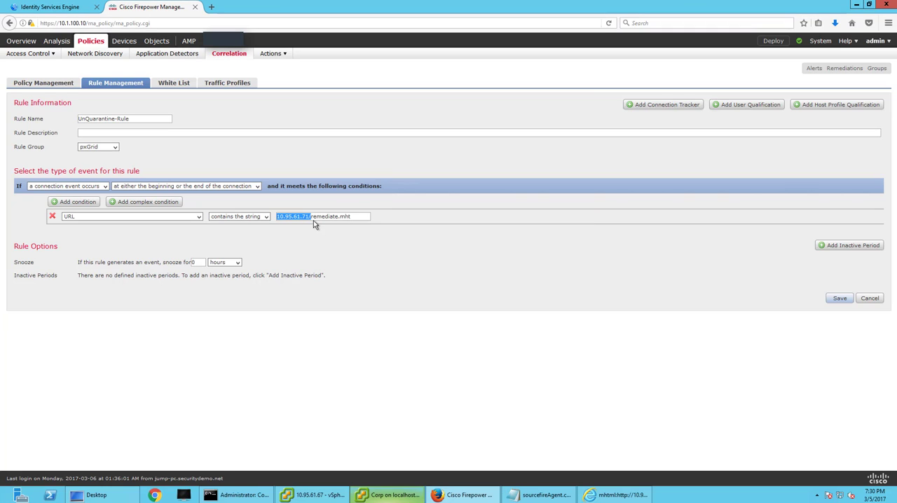
{"action": "key", "text": "BackSpace"}
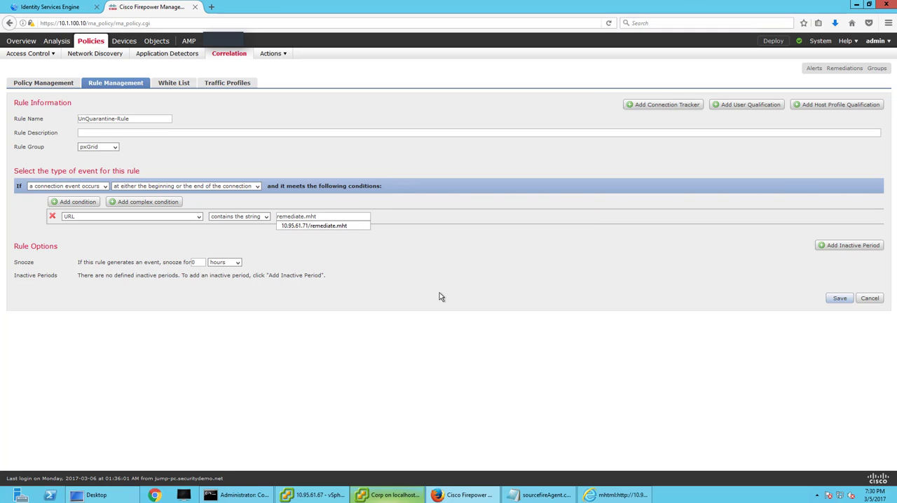
{"action": "left_click", "coordinate": [439, 293]}
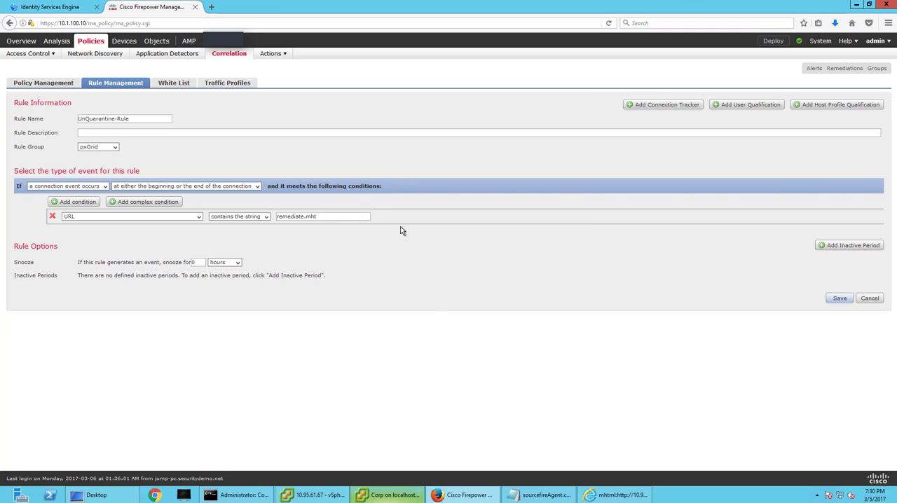
{"action": "left_click", "coordinate": [839, 298]}
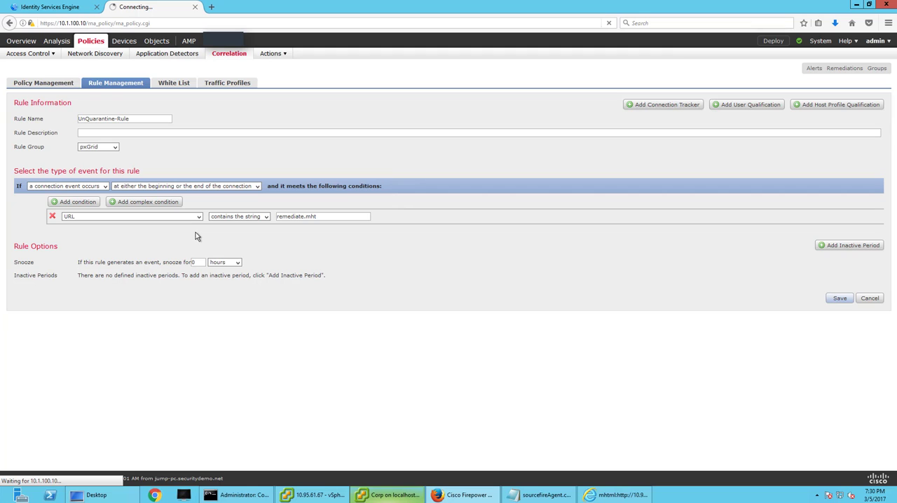
Switch to the Corp console and copy the address of the remediation page from Internet Explorer.
{"action": "left_click", "coordinate": [394, 493]}
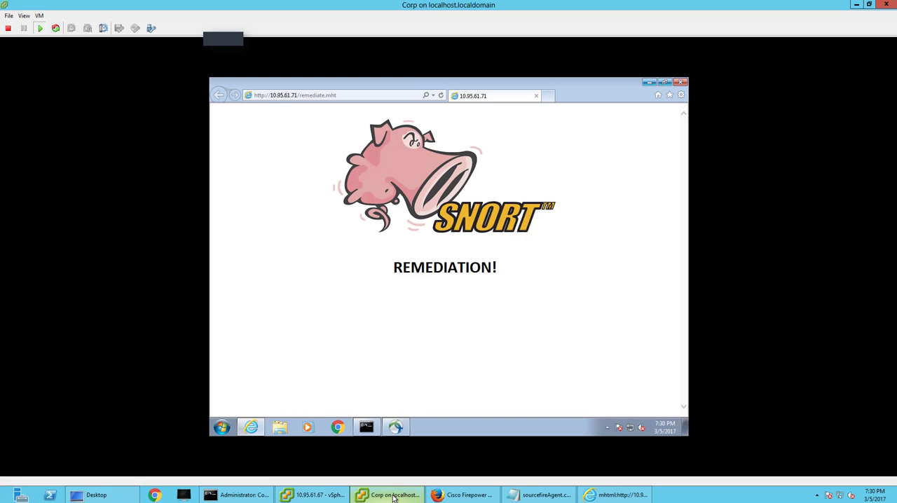
{"action": "left_click", "coordinate": [350, 95]}
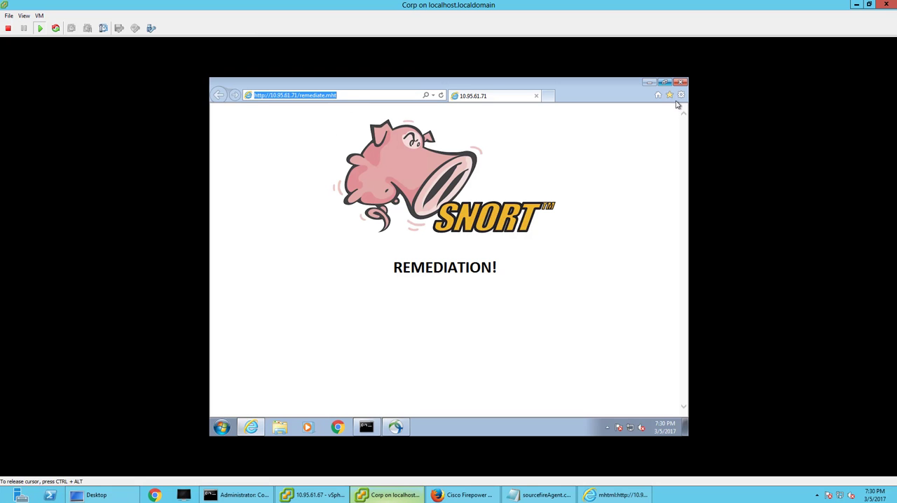
{"action": "left_click", "coordinate": [680, 95]}
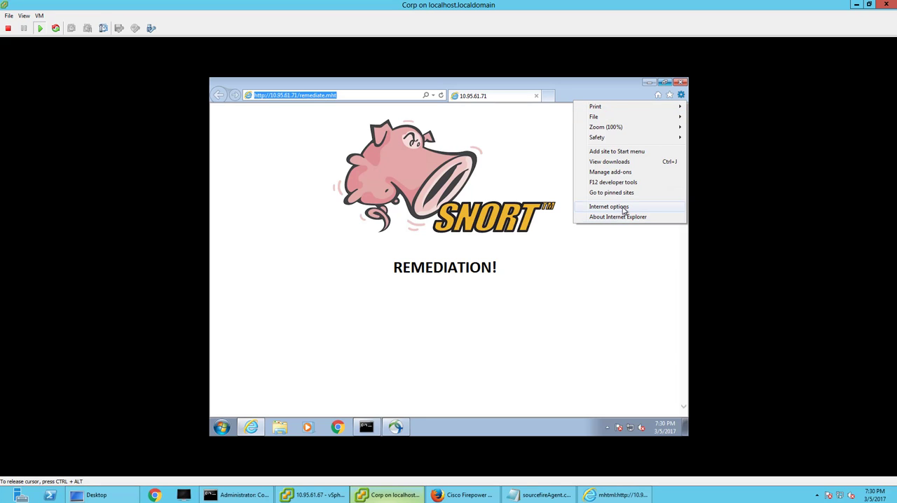
{"action": "right_click", "coordinate": [354, 96]}
{"action": "left_click", "coordinate": [379, 126]}
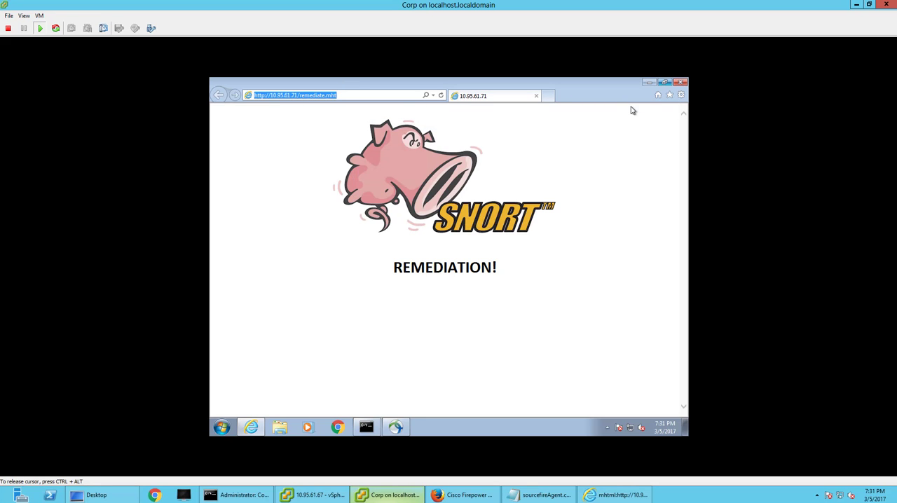
Delete Internet Explorer's browsing history, also including download history, form data and passwords, and accept the Internet options.
{"action": "left_click", "coordinate": [680, 95]}
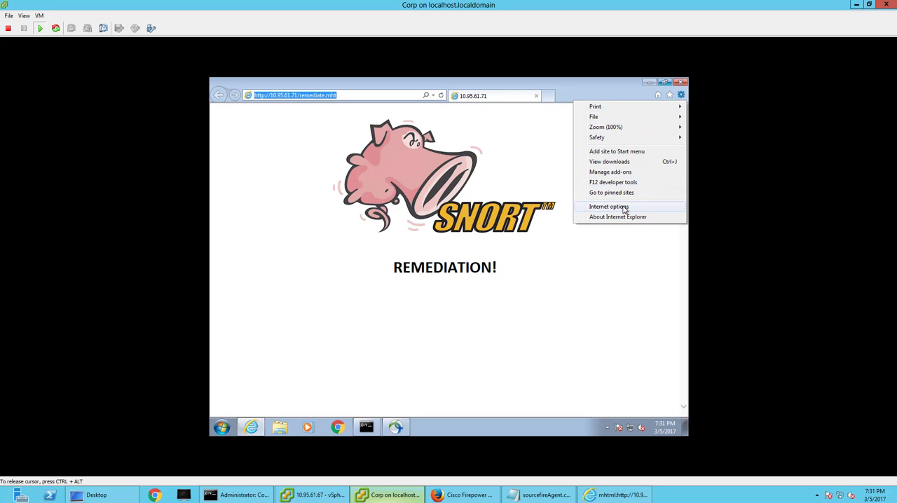
{"action": "key", "text": "Return"}
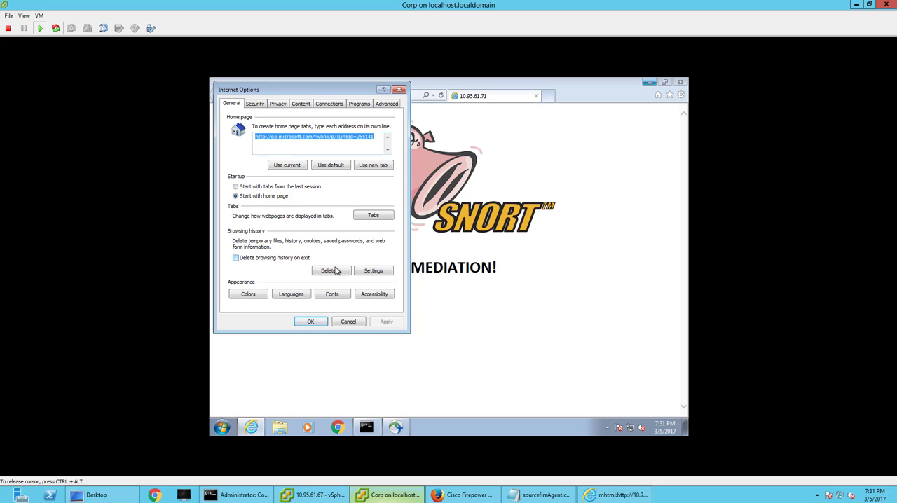
{"action": "left_click", "coordinate": [316, 270]}
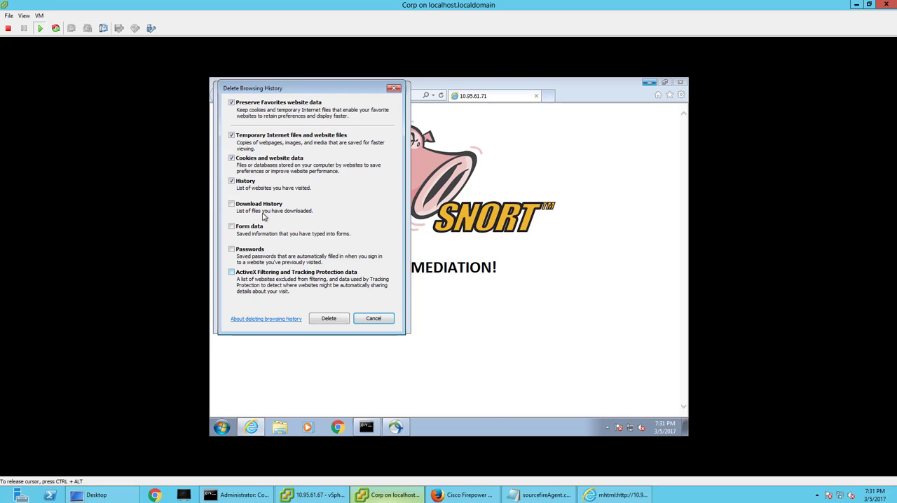
{"action": "left_click", "coordinate": [243, 204]}
{"action": "left_click", "coordinate": [241, 227]}
{"action": "left_click", "coordinate": [238, 253]}
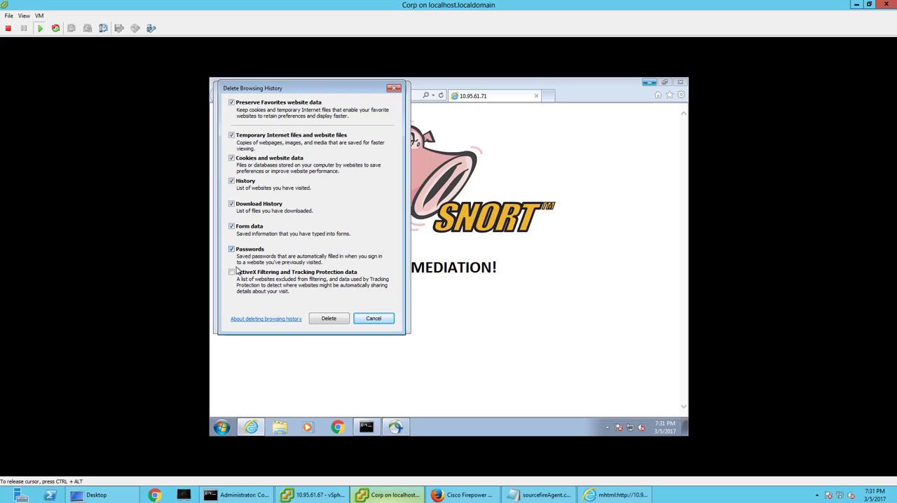
{"action": "left_click", "coordinate": [328, 319]}
{"action": "left_click", "coordinate": [314, 324]}
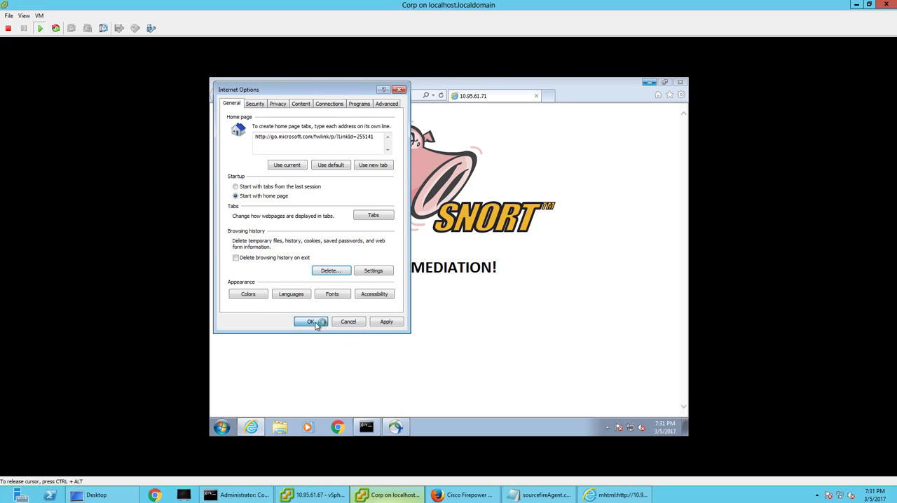
{"action": "left_click", "coordinate": [680, 82]}
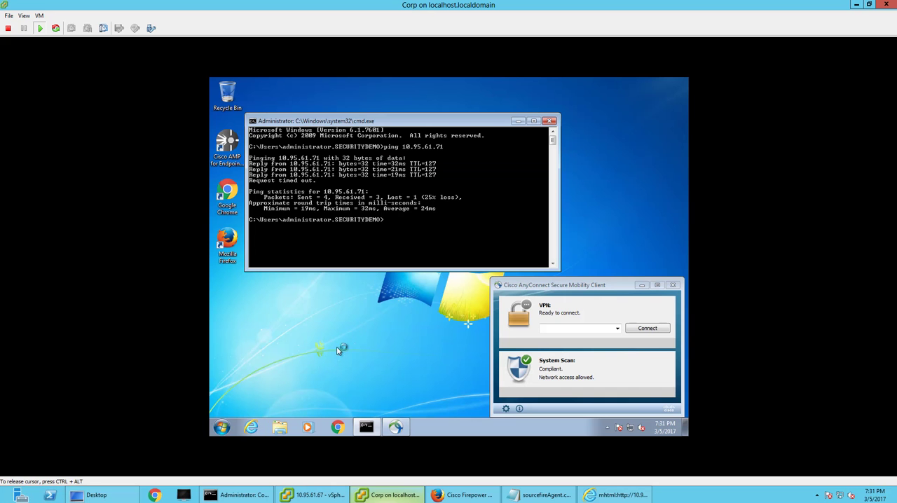
{"action": "left_click", "coordinate": [250, 426]}
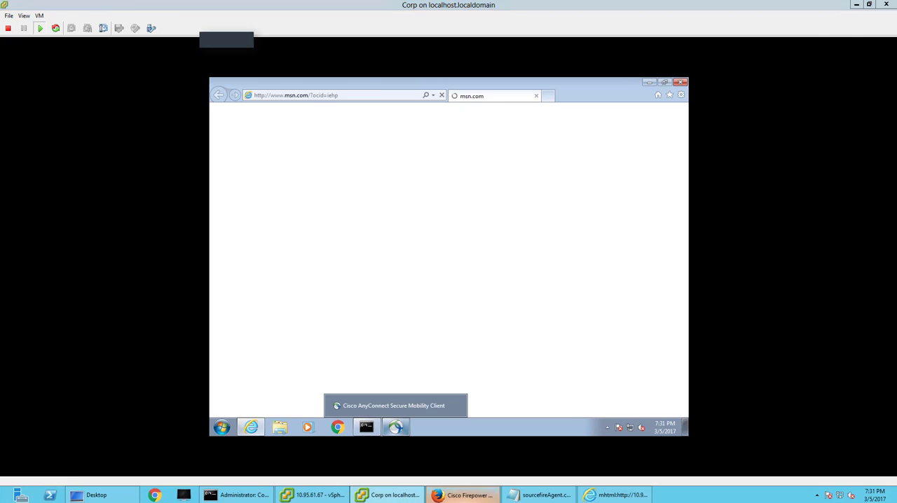
{"action": "left_click", "coordinate": [466, 495]}
{"action": "key", "text": "alt+Tab"}
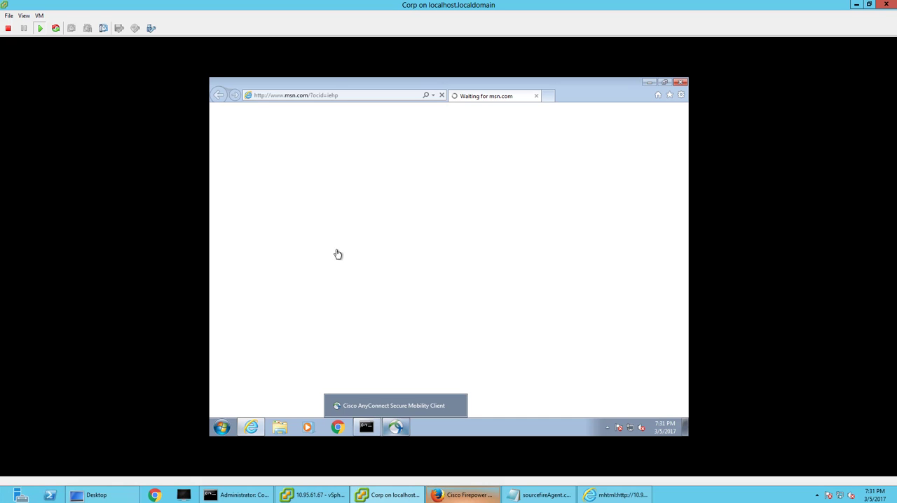
{"action": "left_click", "coordinate": [343, 98]}
{"action": "key", "text": "ctrl+v"}
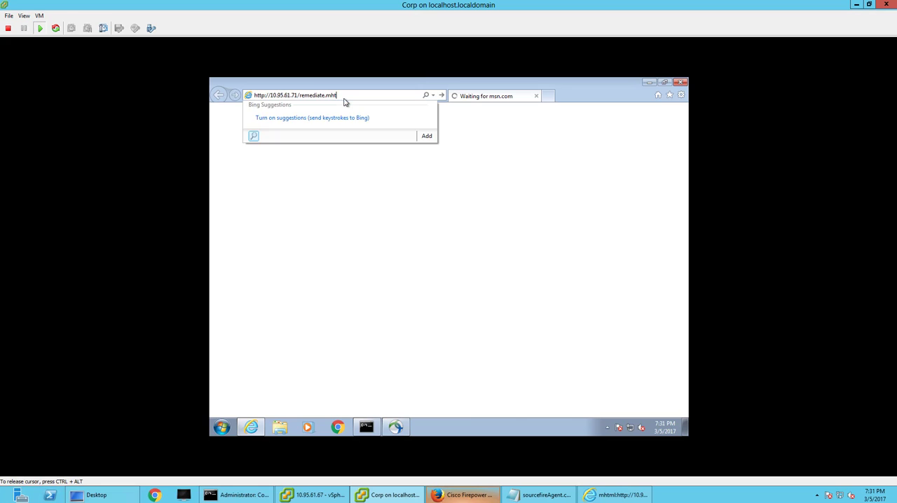
{"action": "key", "text": "Return"}
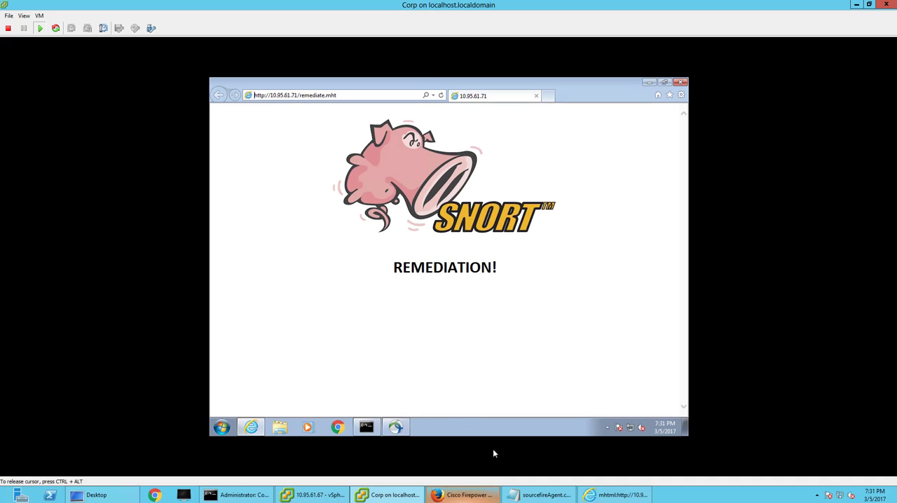
Check the correlation events in Firepower Management Center for the remediation event, and refresh the RADIUS live logs in Identity Services Engine.
{"action": "left_click", "coordinate": [468, 495]}
{"action": "mouse_move", "coordinate": [32, 48]}
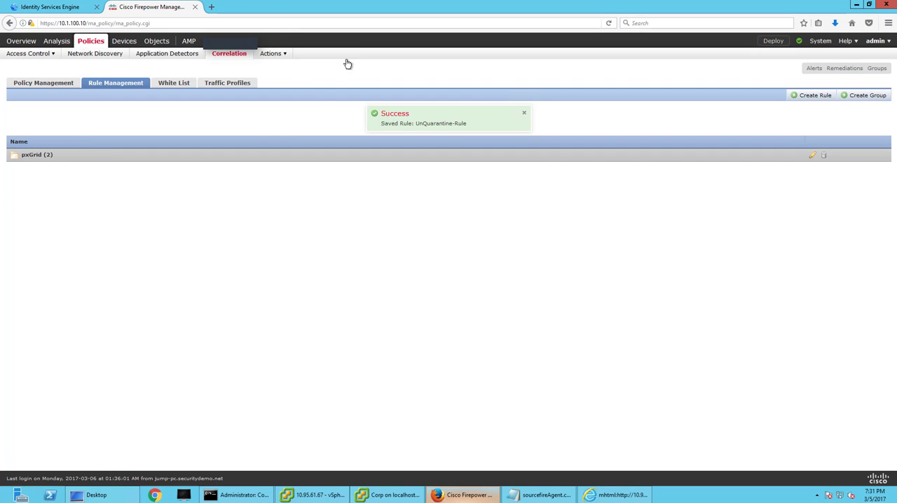
{"action": "mouse_move", "coordinate": [56, 40]}
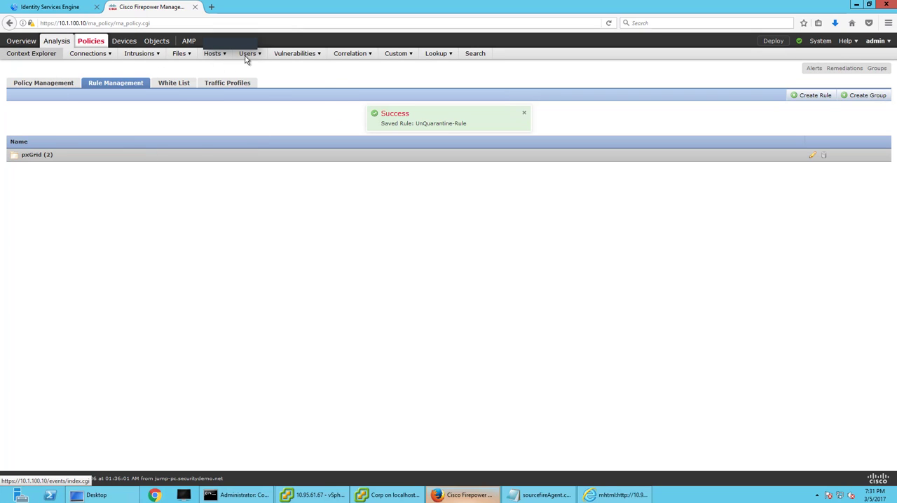
{"action": "left_click", "coordinate": [351, 66]}
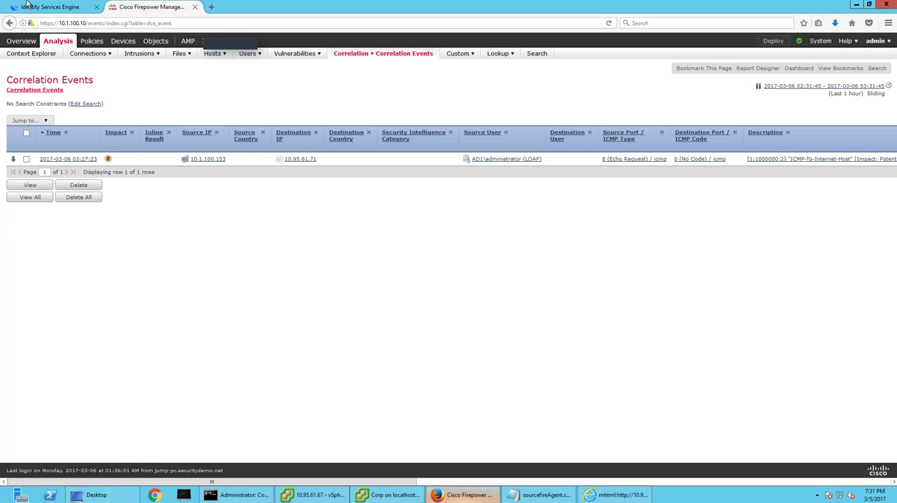
{"action": "left_click", "coordinate": [27, 5]}
{"action": "left_click", "coordinate": [33, 156]}
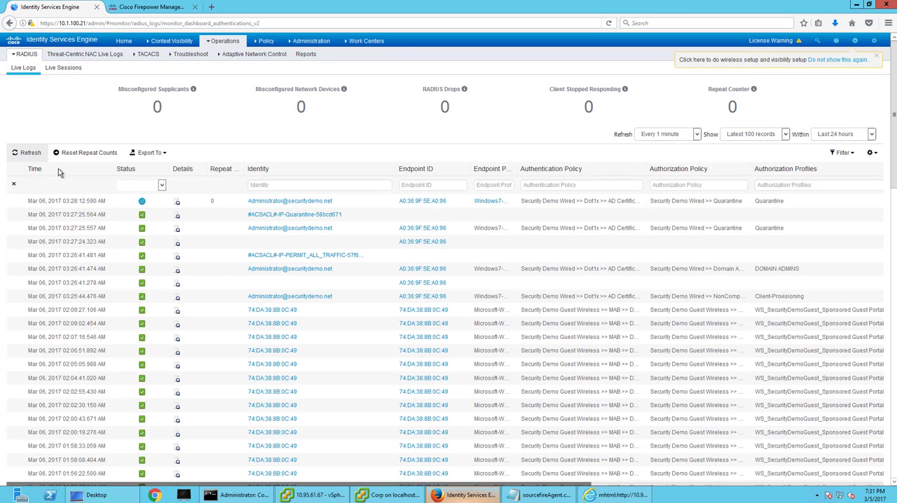
Open UnQuarantine-Rule from the pxGrid group of correlation rules in Firepower Management Center.
{"action": "left_click", "coordinate": [150, 7]}
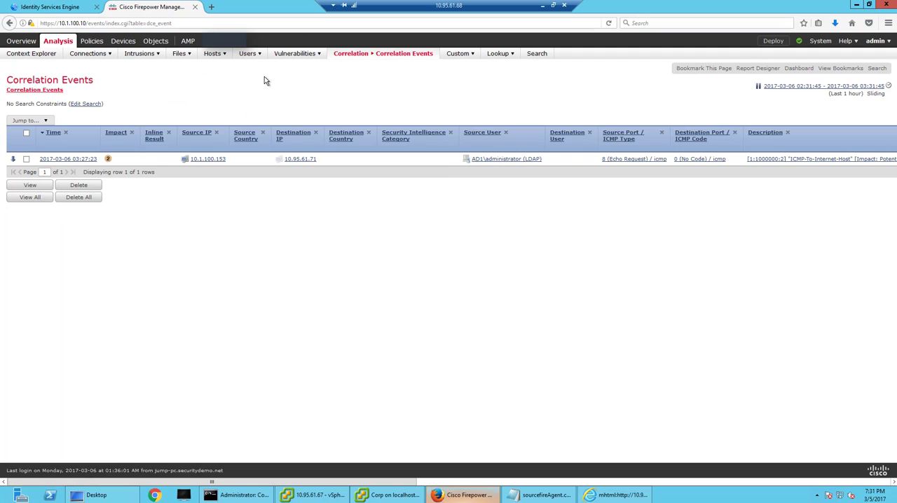
{"action": "mouse_move", "coordinate": [91, 41]}
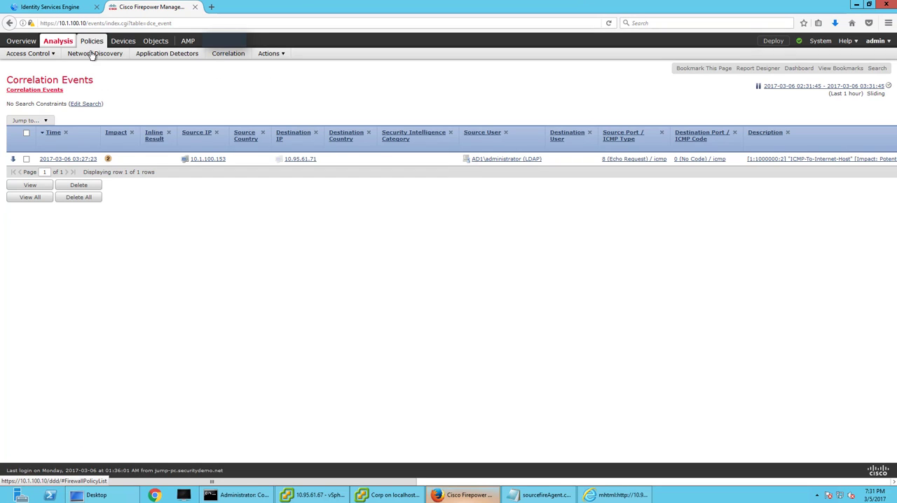
{"action": "left_click", "coordinate": [223, 55]}
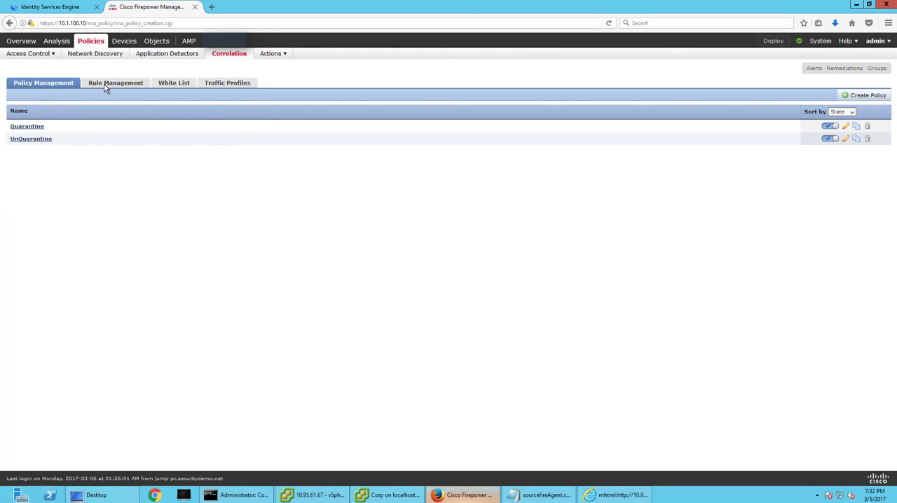
{"action": "left_click", "coordinate": [105, 84]}
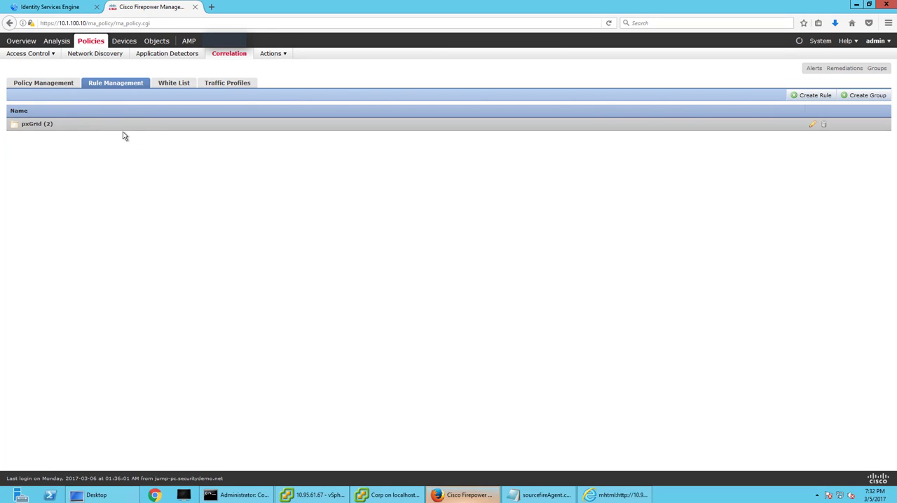
{"action": "left_click", "coordinate": [26, 126]}
{"action": "left_click", "coordinate": [56, 150]}
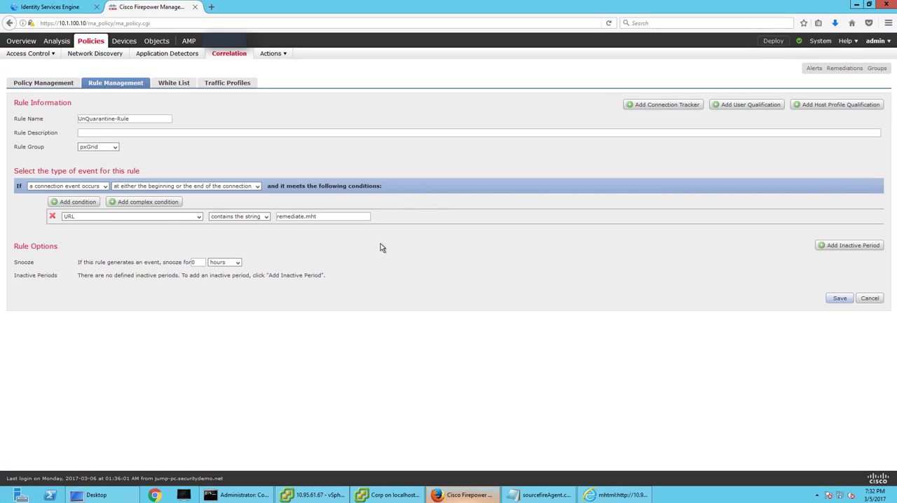
{"action": "left_click", "coordinate": [168, 216]}
{"action": "scroll", "coordinate": [174, 322], "scroll_direction": "down", "scroll_amount": 2}
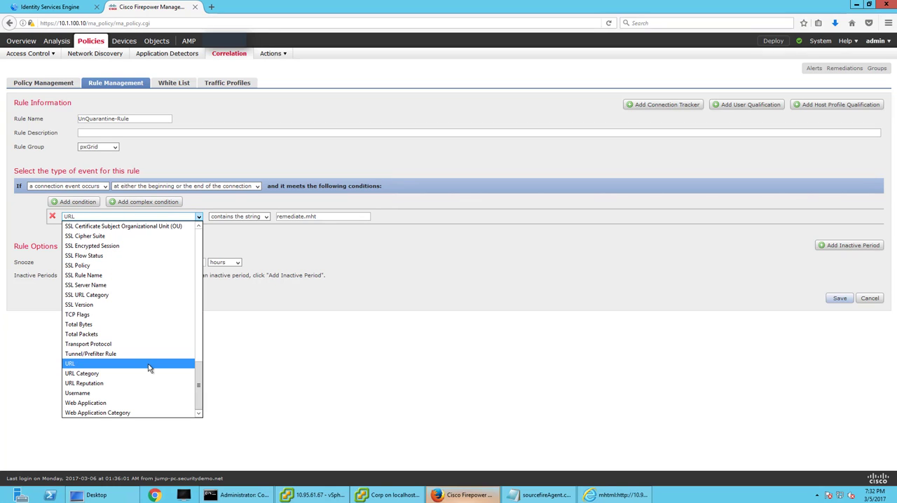
{"action": "left_click", "coordinate": [238, 236]}
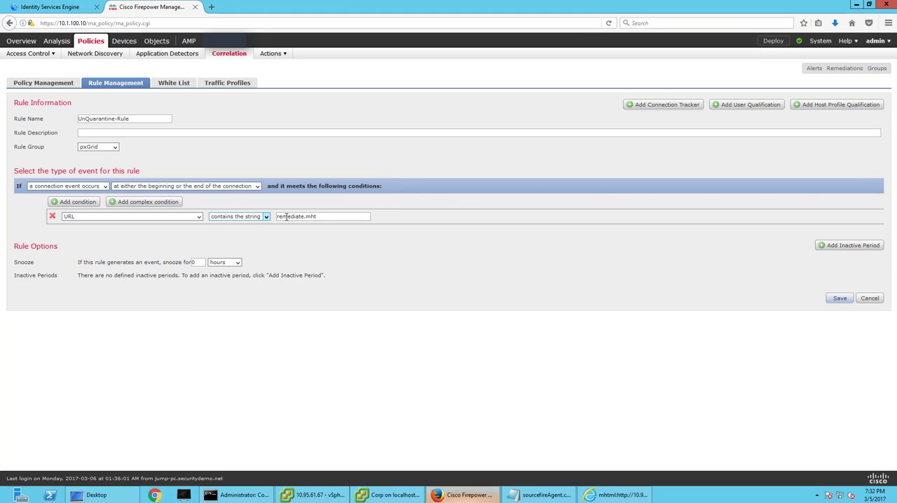
{"action": "left_click", "coordinate": [267, 216]}
{"action": "left_click", "coordinate": [250, 238]}
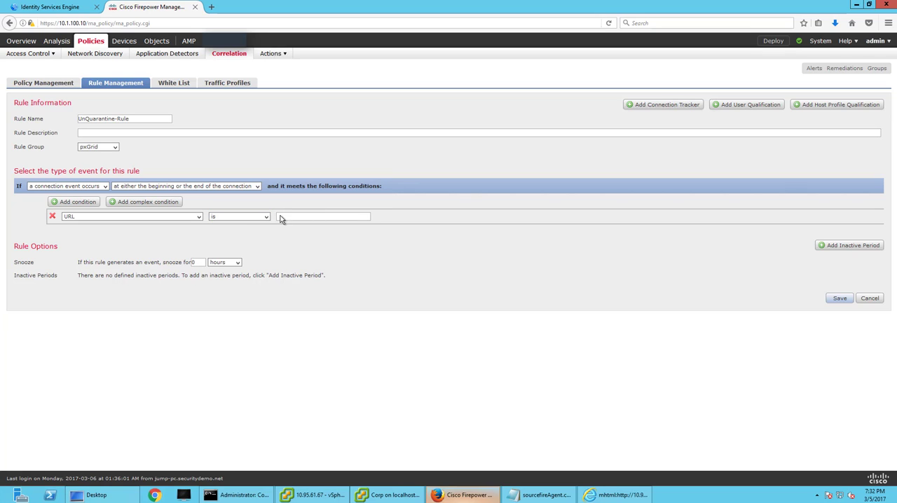
{"action": "left_click", "coordinate": [329, 219]}
{"action": "key", "text": "ctrl+v"}
{"action": "key", "text": "ctrl+a"}
{"action": "key", "text": "BackSpace"}
{"action": "triple_click", "coordinate": [341, 217]}
{"action": "key", "text": "ctrl+c"}
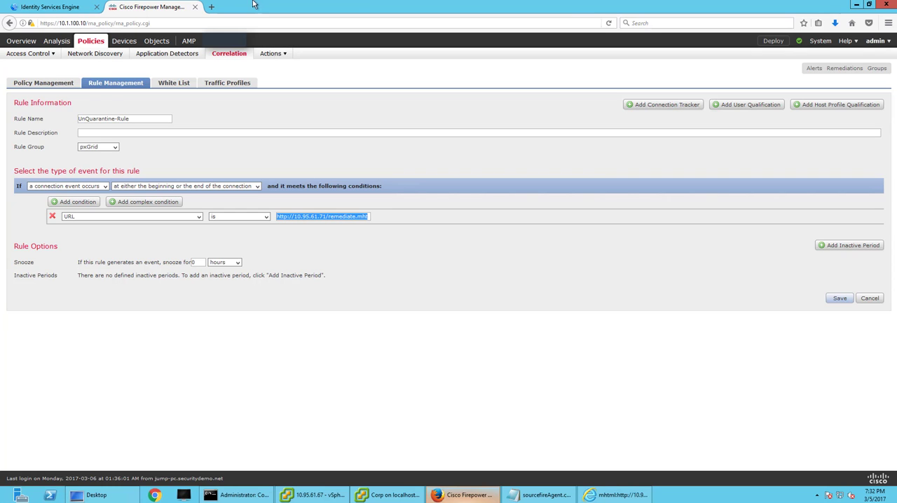
{"action": "left_click", "coordinate": [210, 6]}
{"action": "key", "text": "ctrl+v"}
{"action": "key", "text": "Return"}
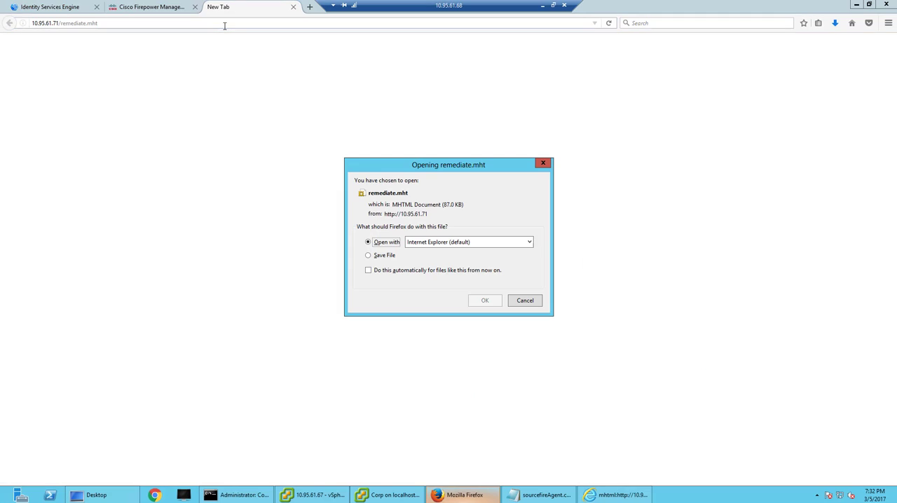
{"action": "left_click", "coordinate": [526, 301]}
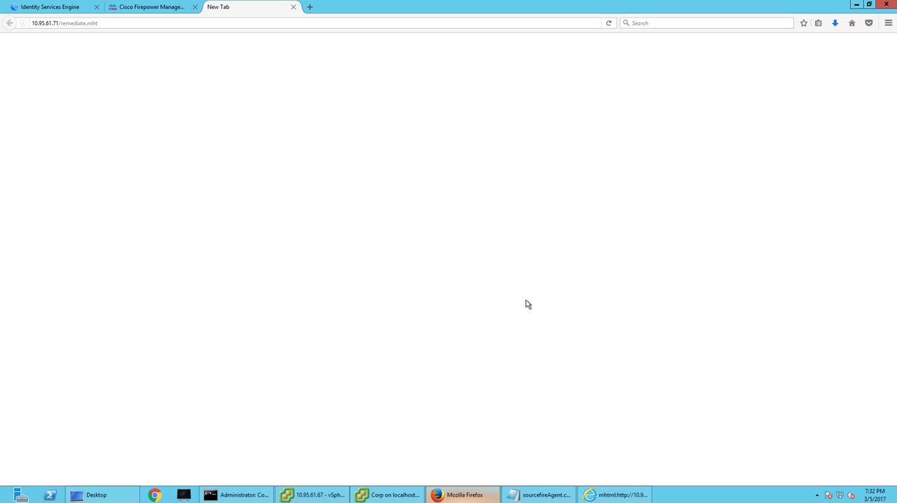
{"action": "left_click", "coordinate": [293, 7]}
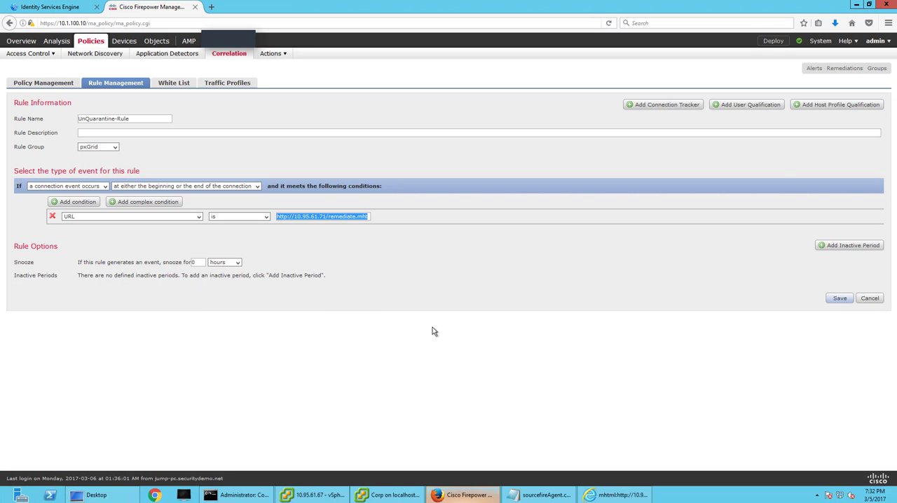
Save the edited correlation rule and open the UnQuarantine policy to check its rule and response.
{"action": "left_click", "coordinate": [839, 298]}
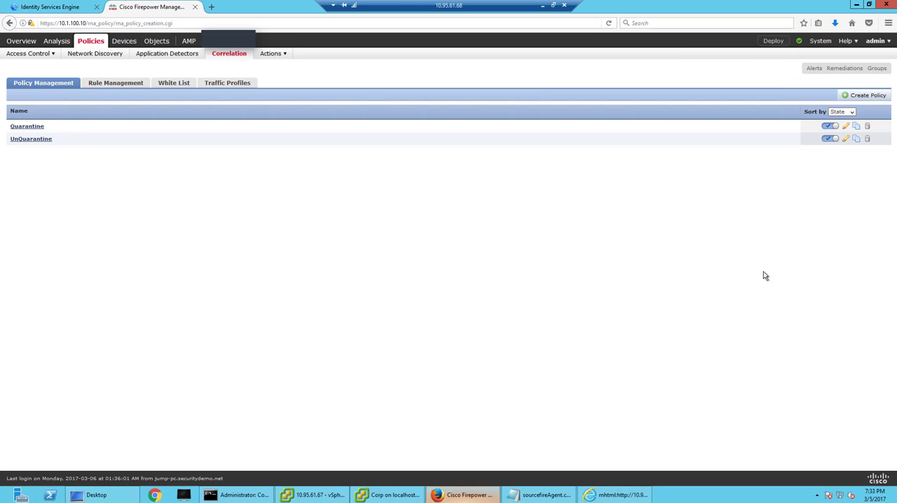
{"action": "left_click", "coordinate": [846, 139]}
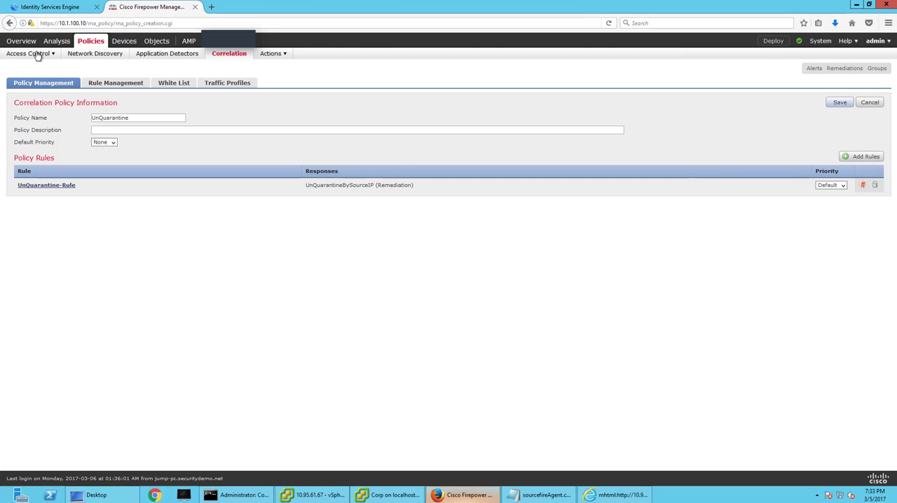
Leave the UnQuarantine policy unchanged and display the correlation events.
{"action": "mouse_move", "coordinate": [56, 42]}
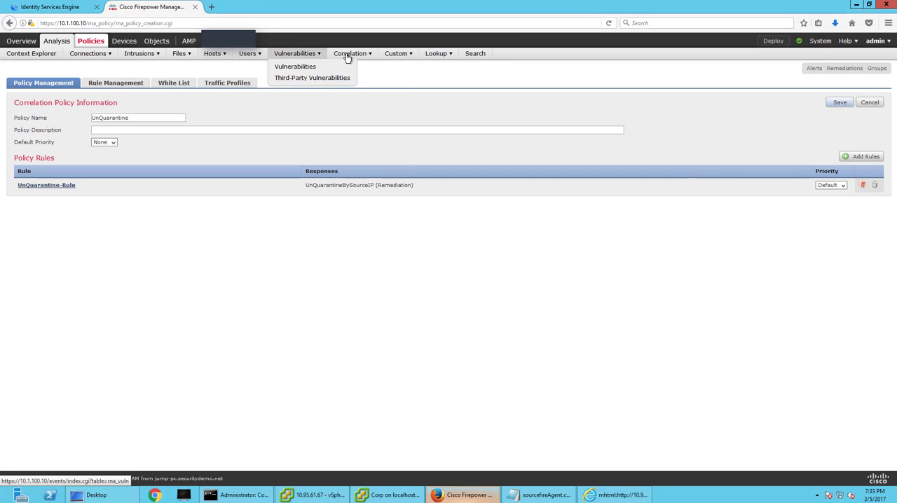
{"action": "mouse_move", "coordinate": [348, 61]}
{"action": "left_click", "coordinate": [334, 78]}
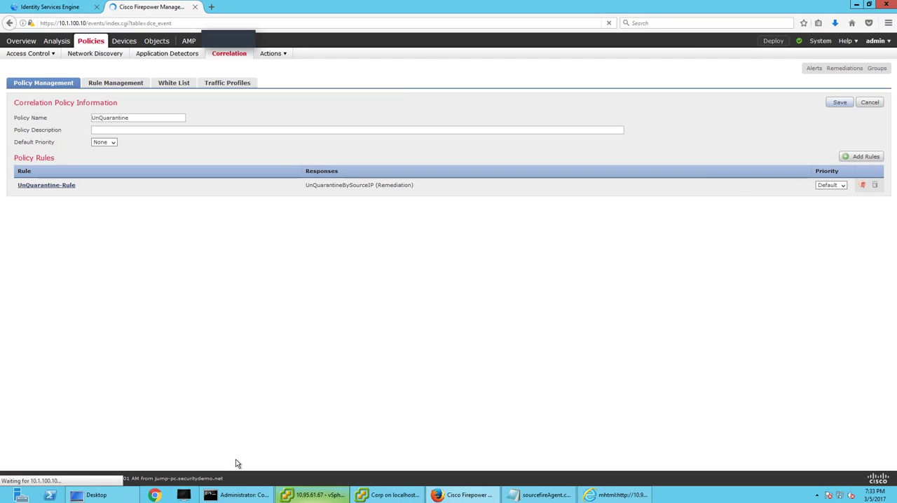
Switch to the Corp console and download remediate.mht in Chrome to trigger the unquarantine rule.
{"action": "left_click", "coordinate": [339, 498]}
{"action": "left_click", "coordinate": [338, 497]}
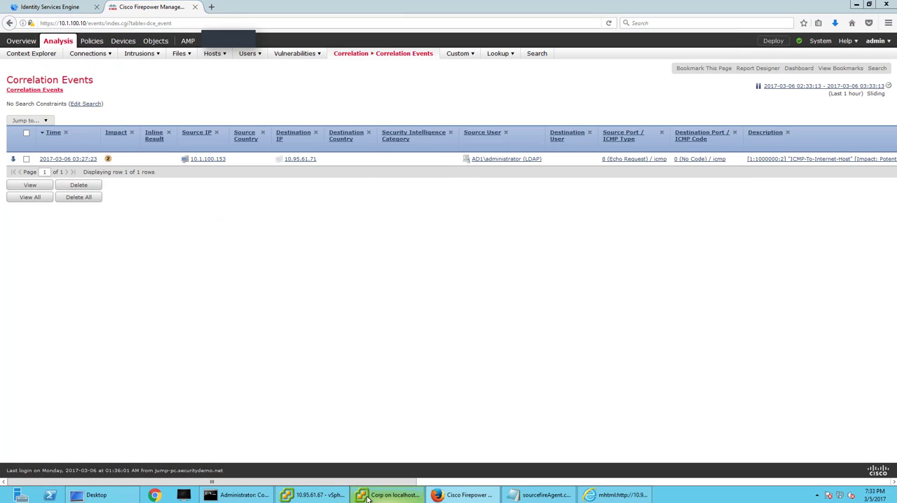
{"action": "left_click", "coordinate": [389, 495]}
{"action": "left_click", "coordinate": [679, 84]}
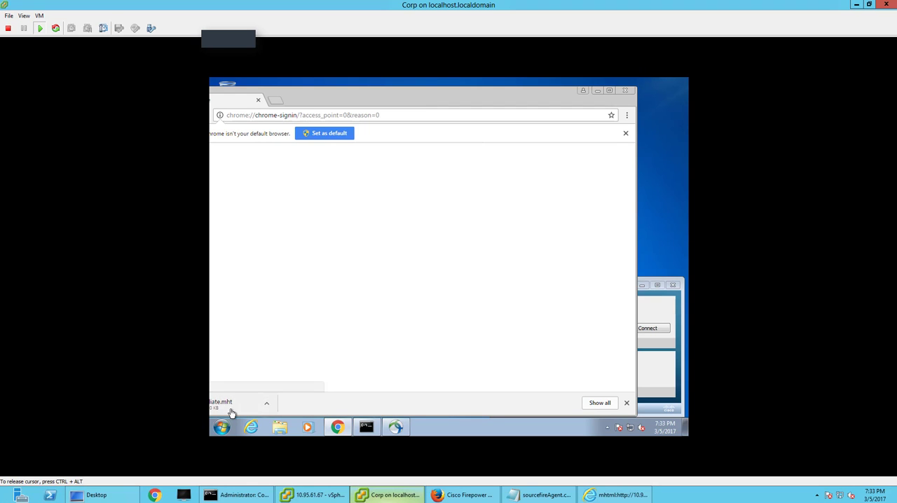
Examine the full width of the correlation events for the new remediation entry, and refresh the RADIUS live logs in Identity Services Engine.
{"action": "left_click", "coordinate": [460, 495]}
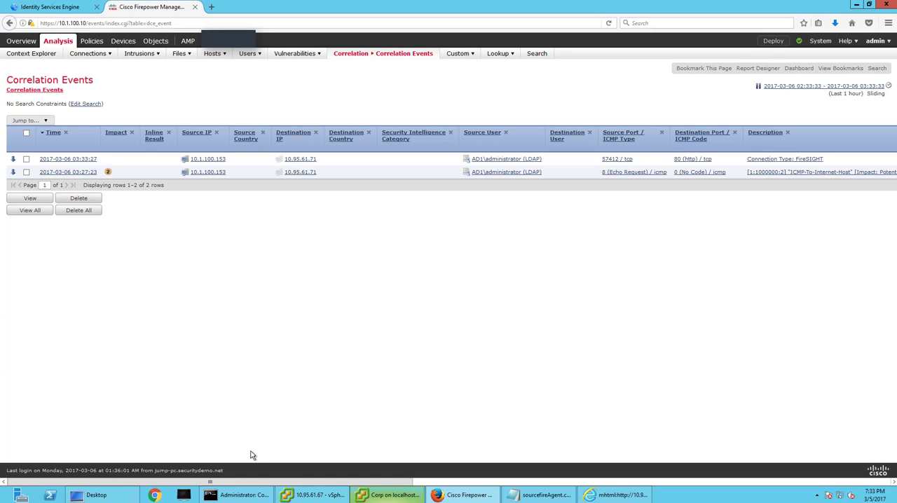
{"action": "left_click_drag", "start_coordinate": [272, 482], "coordinate": [732, 482]}
{"action": "left_click", "coordinate": [42, 7]}
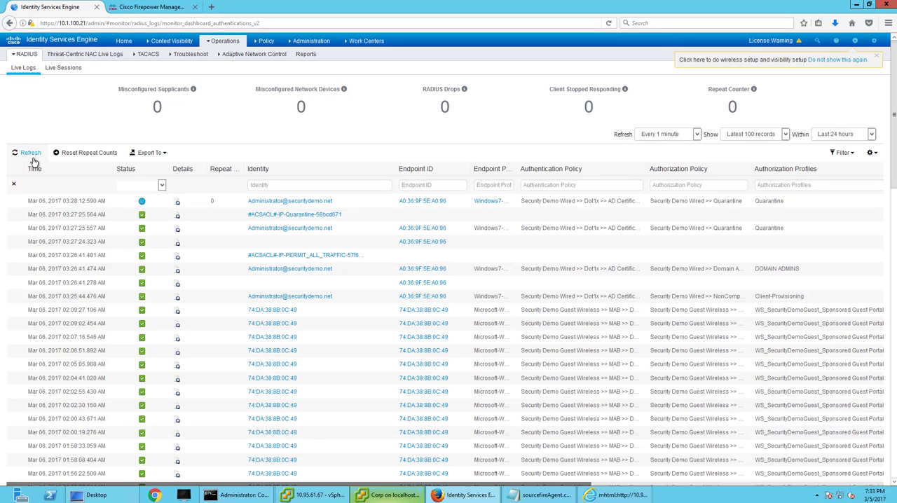
{"action": "left_click", "coordinate": [30, 154]}
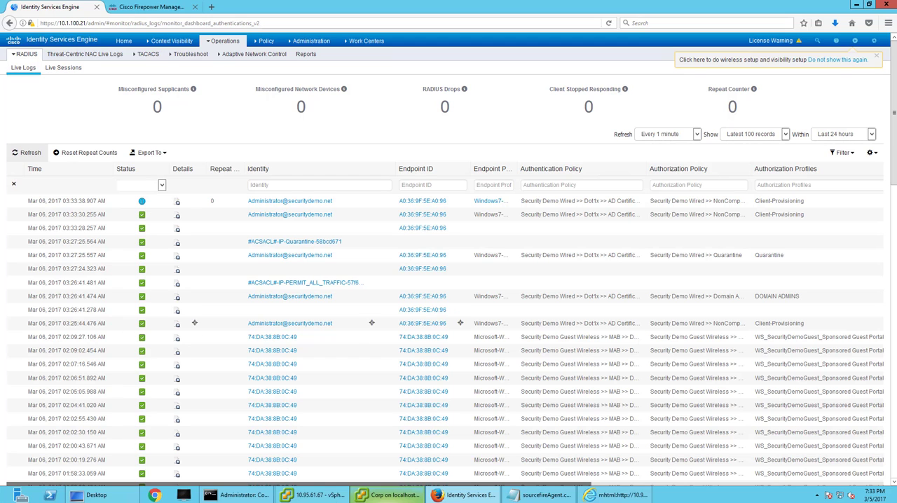
Return to the Corp console and bring the AnyConnect client forward to check its System Scan status.
{"action": "left_click", "coordinate": [369, 495]}
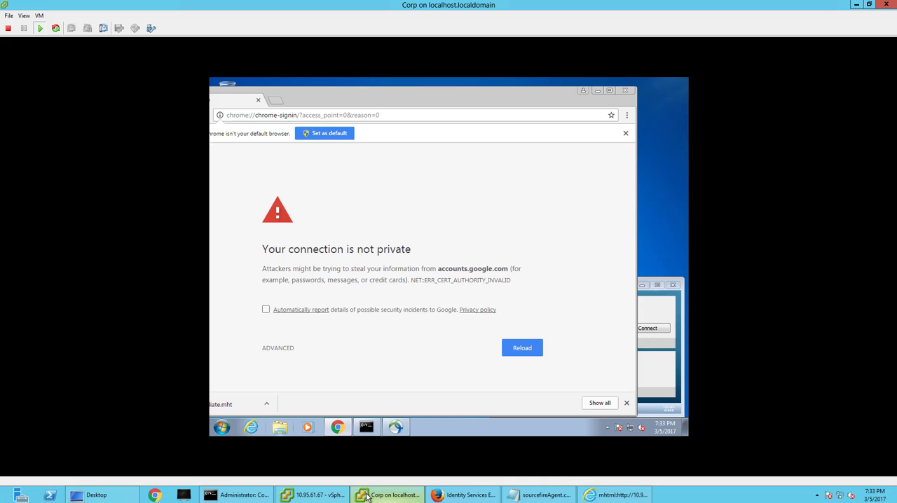
{"action": "left_click", "coordinate": [658, 306]}
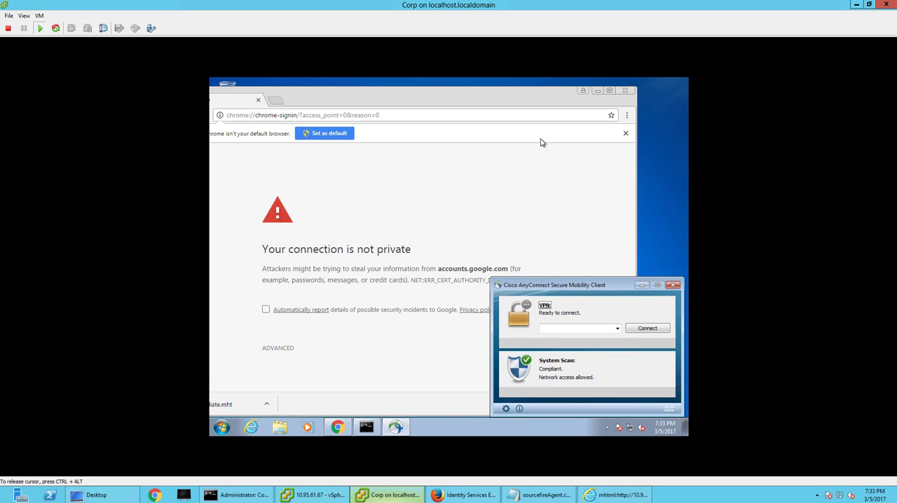